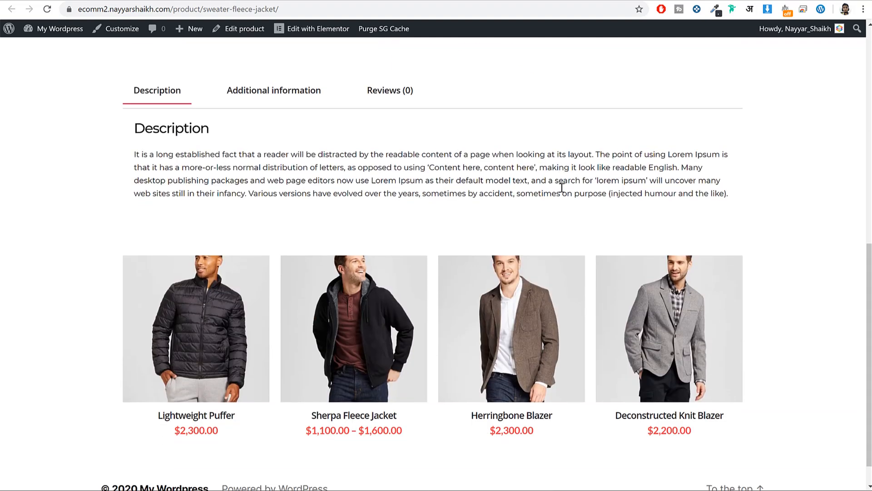
# - Examine the title, price and overall layout of the Sweater Fleece Jacket product page
pyautogui.scroll(10, 620, 235)
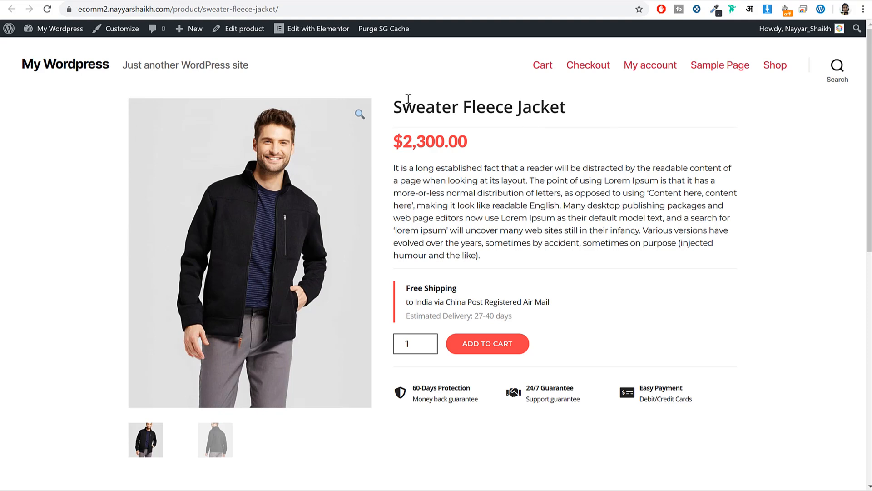
pyautogui.moveTo(393, 107); pyautogui.dragTo(592, 107)
pyautogui.click(499, 134)
pyautogui.moveTo(472, 142); pyautogui.dragTo(394, 142)
pyautogui.click(455, 144)
pyautogui.scroll(-10, 471, 177)
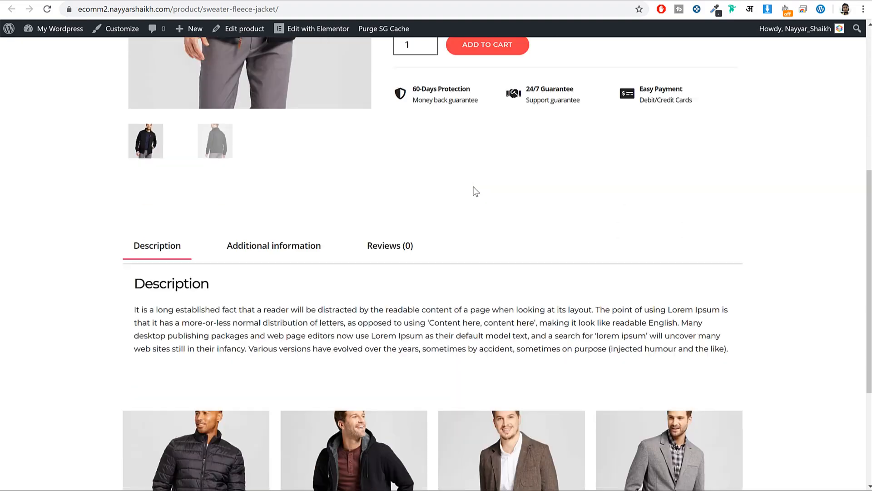
pyautogui.scroll(8, 491, 229)
pyautogui.scroll(3, 491, 229)
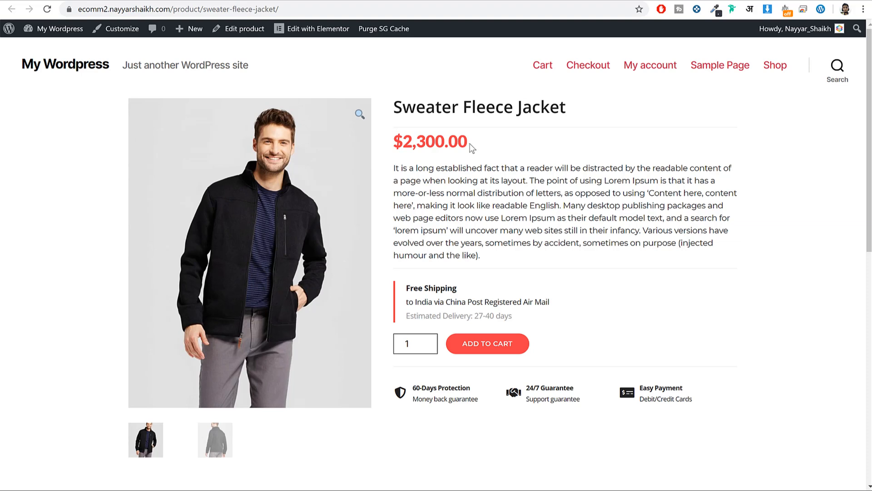
# - Review the Sweater Fleece Jacket's short description, free shipping block and guarantee badges
pyautogui.tripleClick(444, 172)
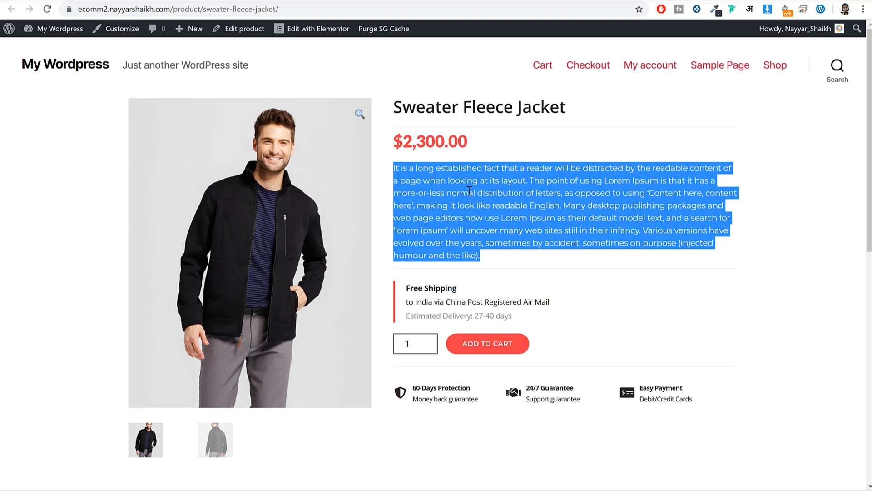
pyautogui.click(502, 217)
pyautogui.scroll(-1, 458, 299)
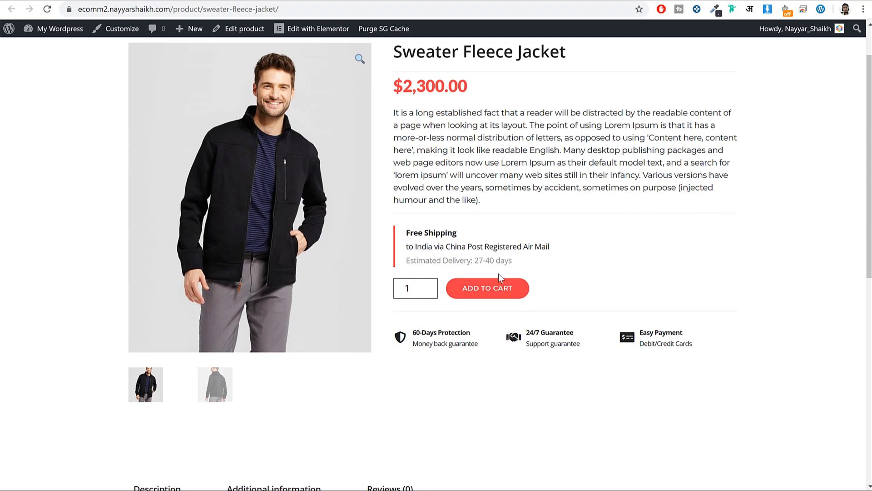
pyautogui.scroll(1, 500, 278)
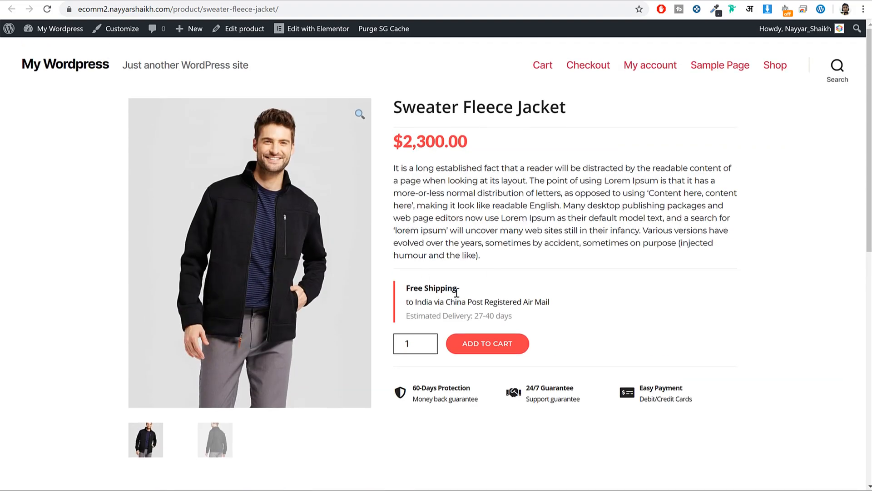
pyautogui.scroll(-7, 500, 309)
pyautogui.scroll(7, 500, 312)
pyautogui.moveTo(409, 286); pyautogui.dragTo(469, 293)
pyautogui.click(453, 312)
pyautogui.tripleClick(449, 315)
pyautogui.click(427, 267)
pyautogui.scroll(-2, 457, 354)
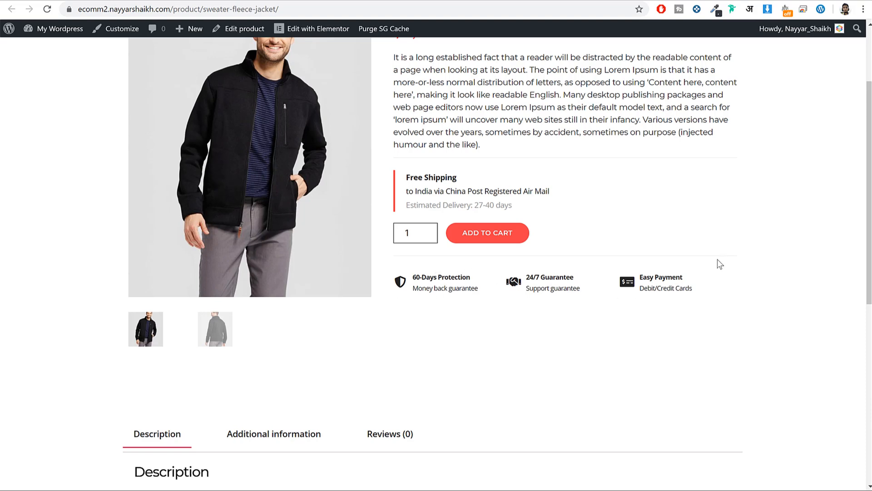
# - View the jacket's additional information and reviews sections, and look over the related products beneath them
pyautogui.scroll(-4, 717, 263)
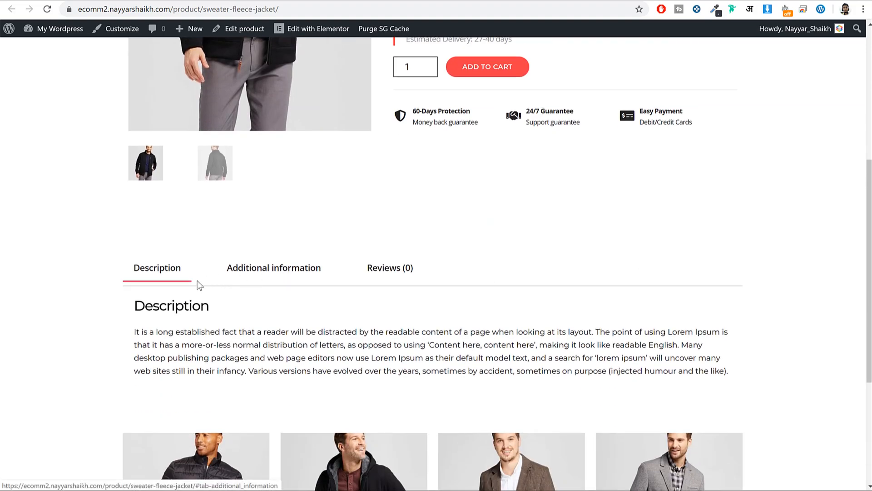
pyautogui.click(287, 272)
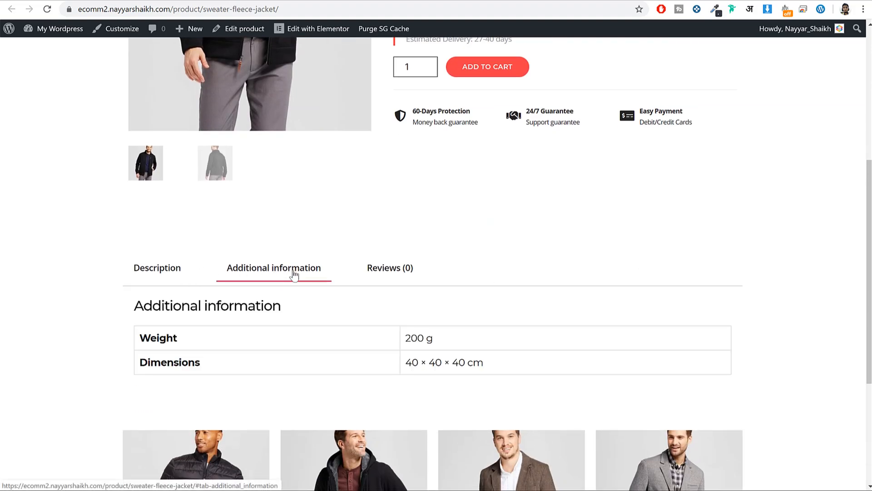
pyautogui.click(401, 269)
pyautogui.scroll(-2, 591, 295)
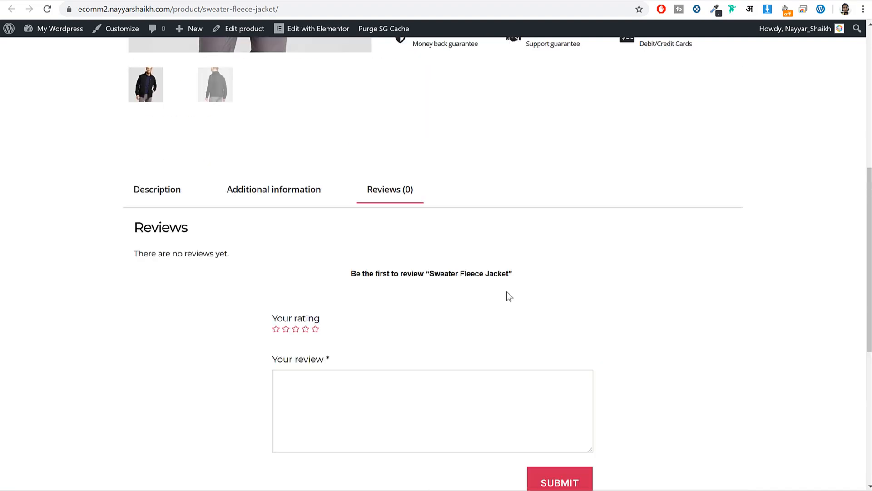
pyautogui.scroll(-8, 506, 293)
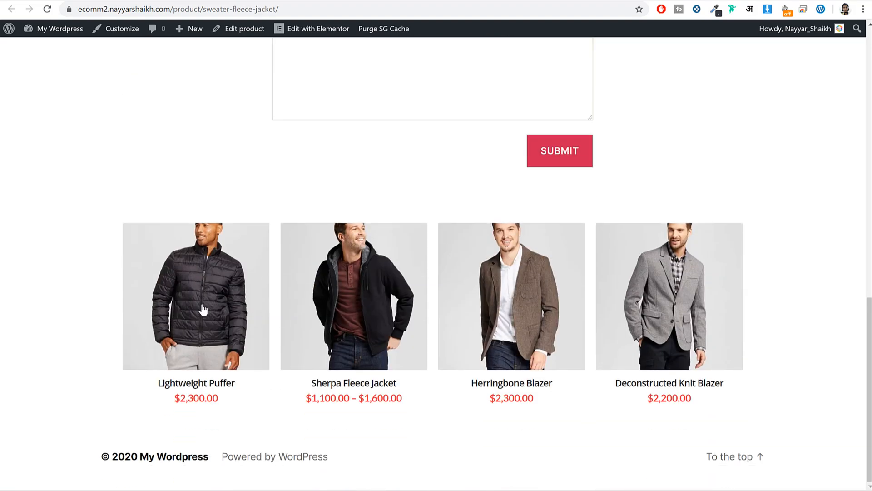
pyautogui.scroll(13, 395, 354)
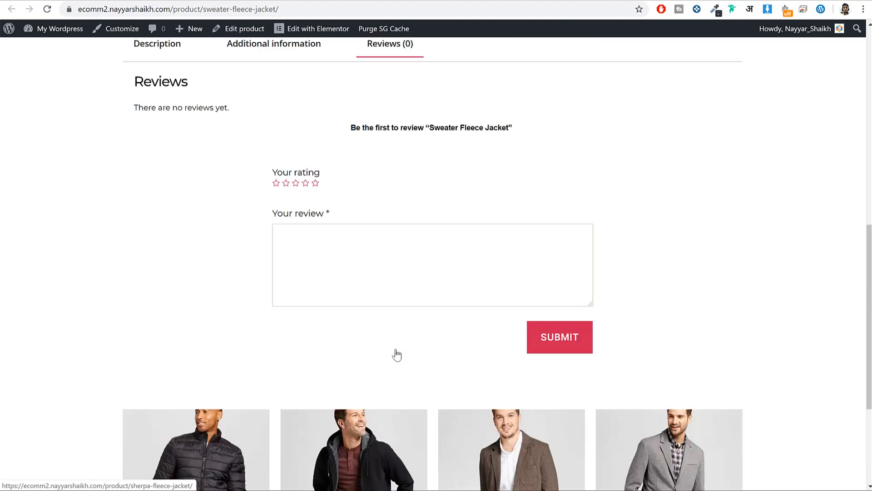
pyautogui.scroll(2, 554, 298)
pyautogui.scroll(-14, 570, 298)
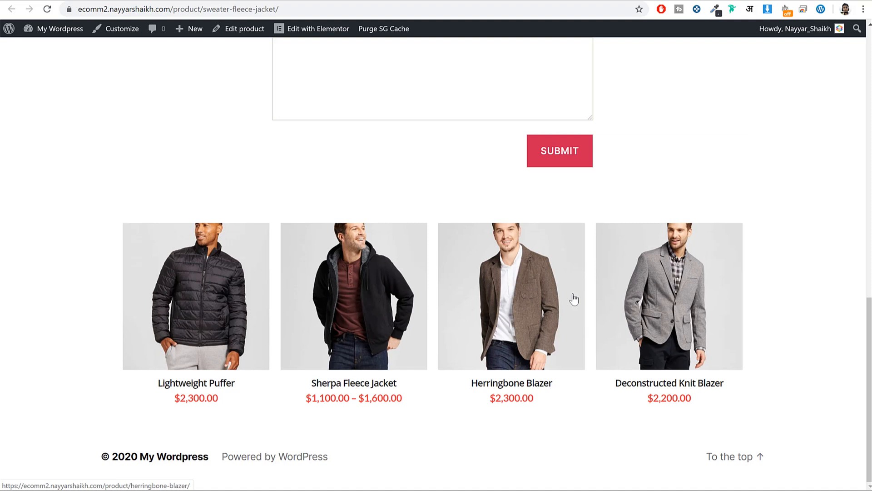
pyautogui.scroll(12, 514, 321)
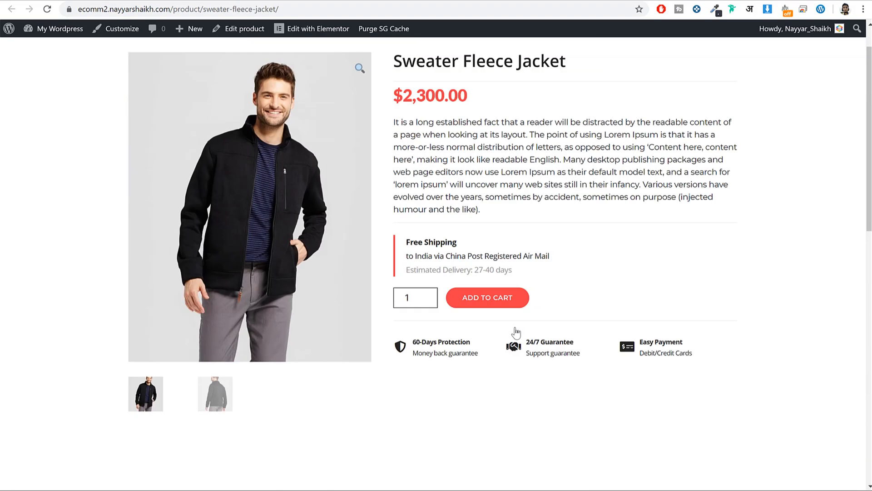
pyautogui.scroll(1, 517, 328)
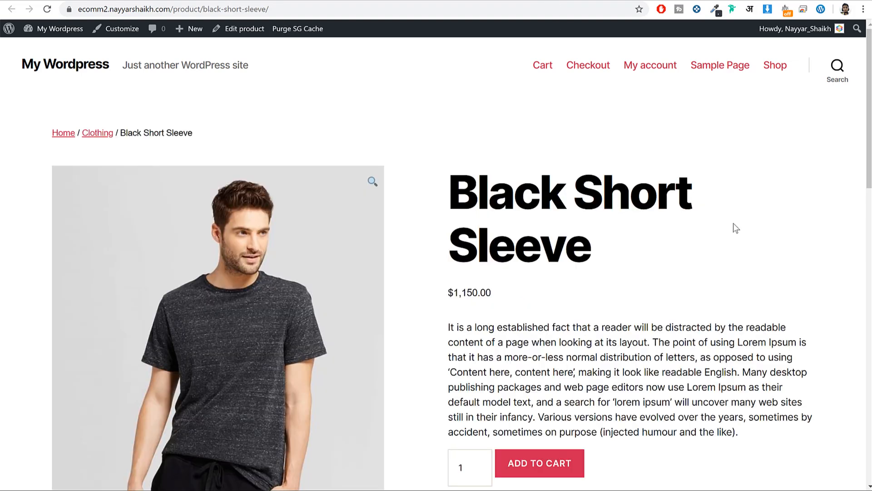
# - Look through the Black Short Sleeve product page from its title down to the description and related products
pyautogui.scroll(-6, 731, 228)
pyautogui.scroll(-15, 775, 287)
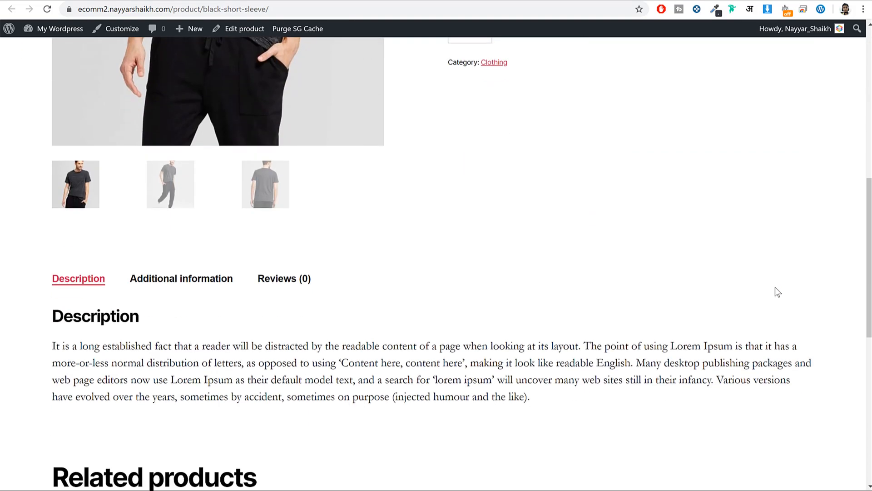
pyautogui.scroll(1, 775, 287)
pyautogui.scroll(15, 775, 287)
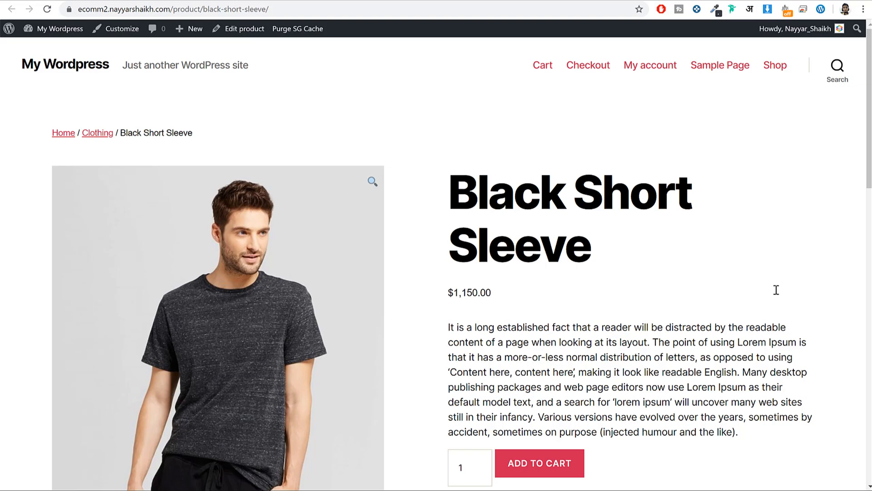
pyautogui.scroll(-14, 777, 295)
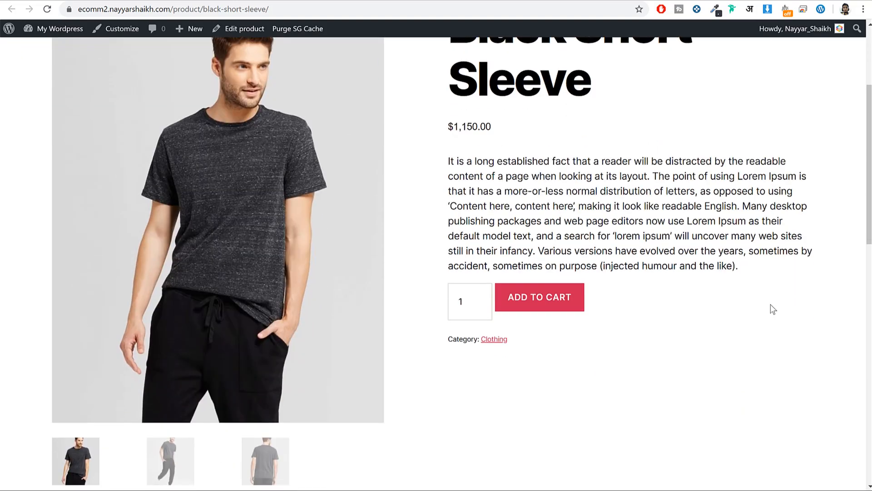
pyautogui.scroll(14, 771, 309)
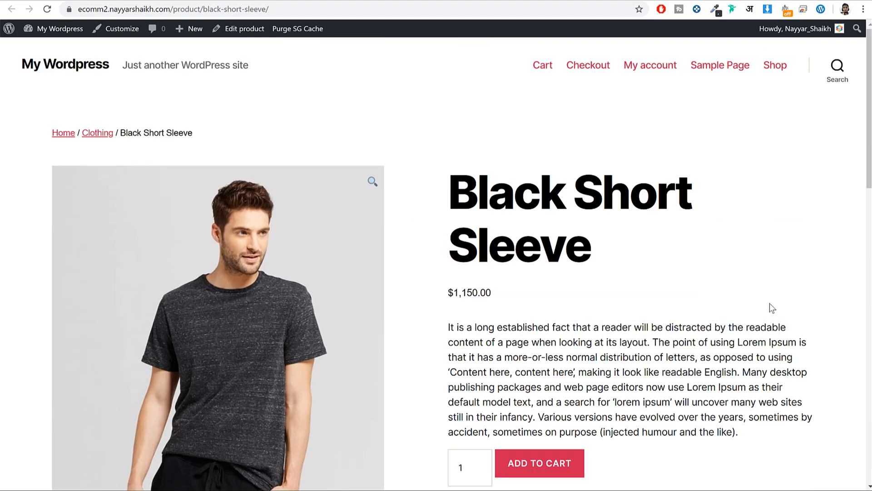
pyautogui.scroll(-10, 769, 303)
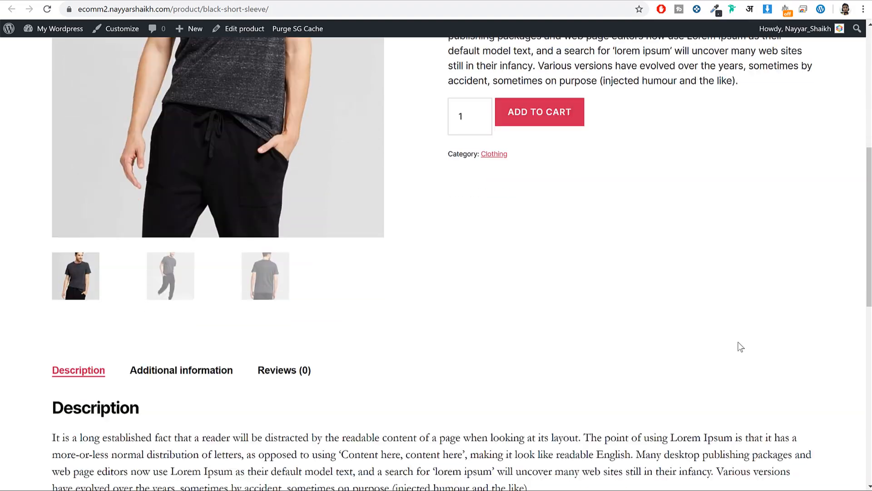
pyautogui.scroll(-5, 738, 346)
pyautogui.scroll(14, 738, 347)
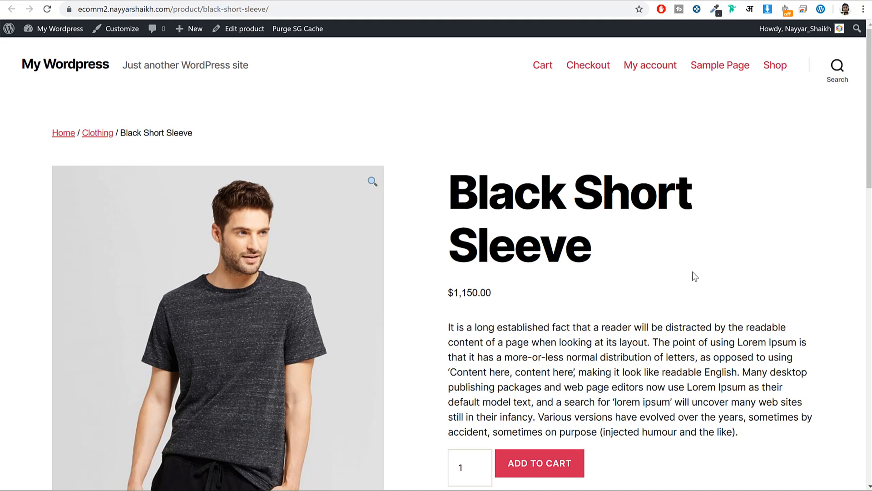
# - Examine the Black Short Sleeve page's title, price, short description and quantity field styling
pyautogui.tripleClick(591, 236)
pyautogui.click(598, 241)
pyautogui.moveTo(444, 292); pyautogui.dragTo(487, 294)
pyautogui.doubleClick(471, 294)
pyautogui.tripleClick(471, 295)
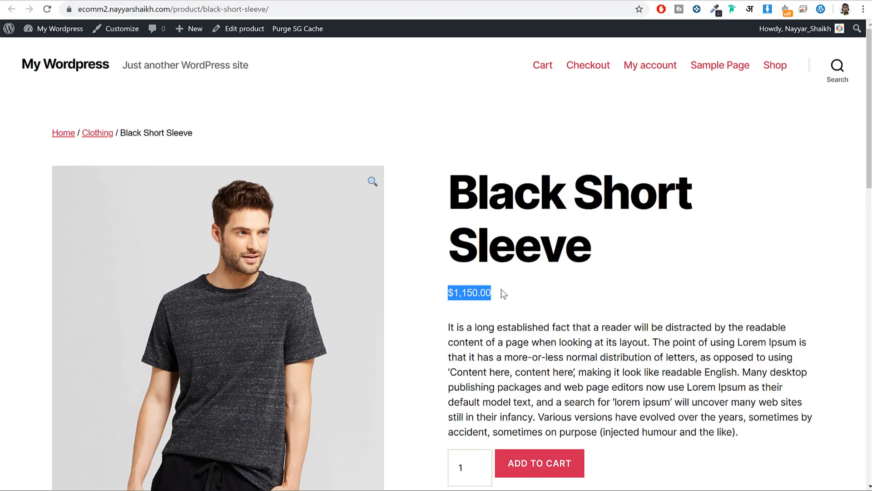
pyautogui.click(506, 292)
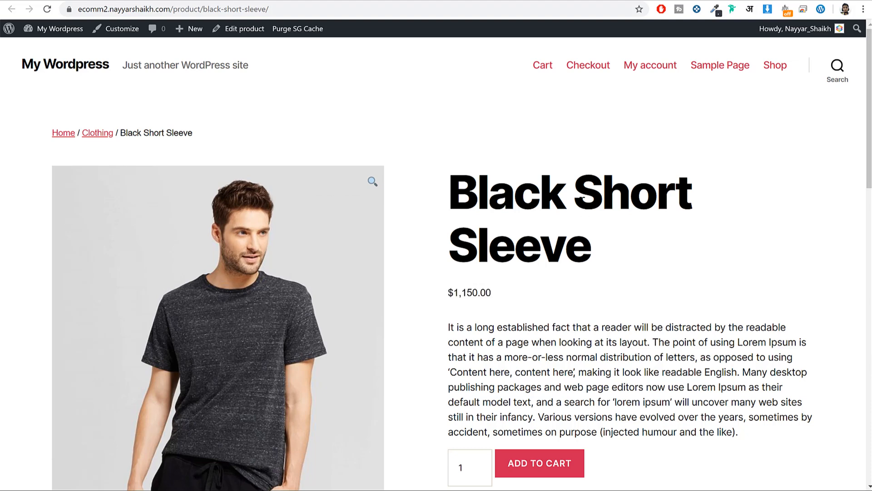
pyautogui.scroll(-3, 516, 248)
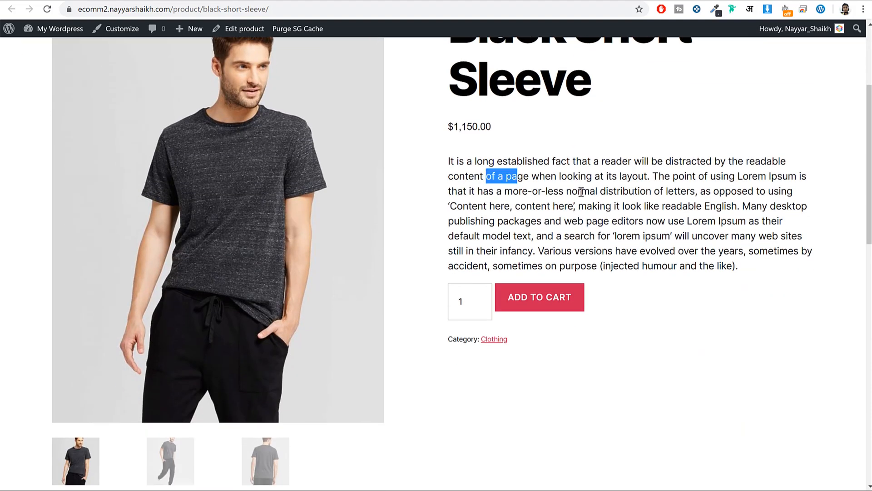
pyautogui.moveTo(486, 177); pyautogui.dragTo(617, 206)
pyautogui.moveTo(478, 126); pyautogui.dragTo(457, 125)
pyautogui.click(640, 235)
pyautogui.scroll(-1, 640, 235)
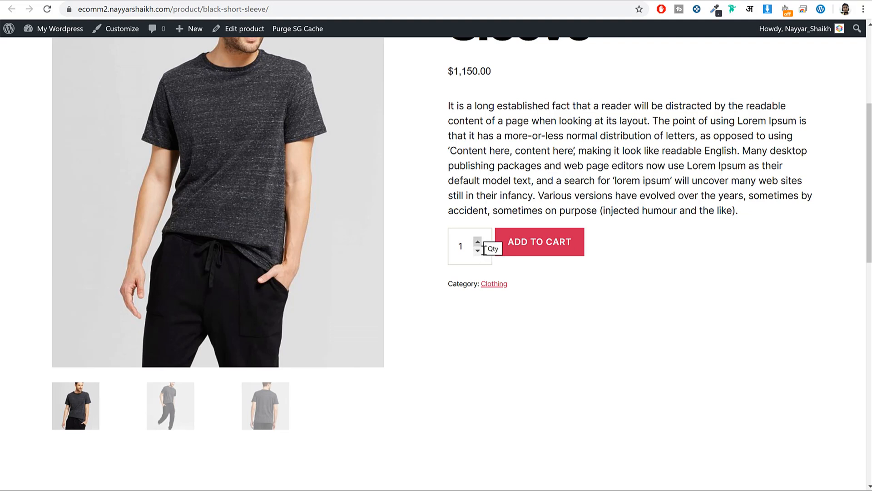
pyautogui.click(456, 253)
pyautogui.scroll(5, 551, 253)
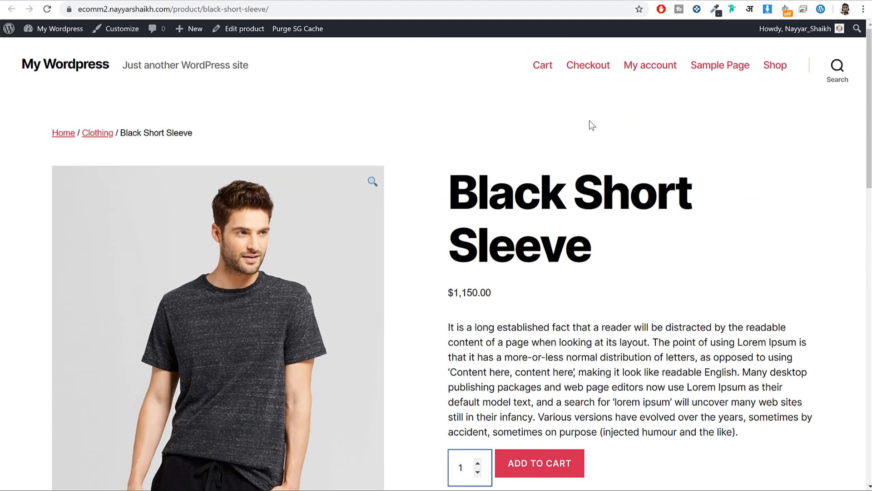
# - Compare the layout of the Black Short Sleeve page with that of the Sweater Fleece Jacket page
pyautogui.scroll(-2, 515, 248)
pyautogui.scroll(-13, 514, 247)
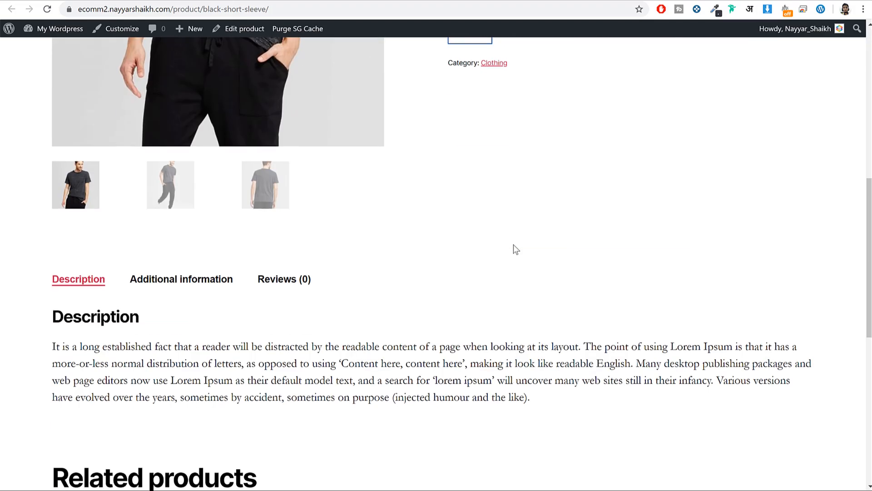
pyautogui.scroll(15, 513, 255)
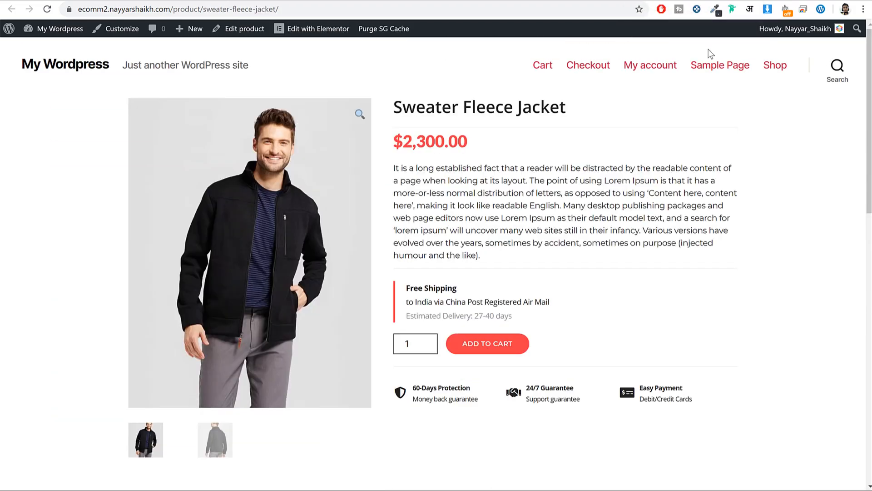
pyautogui.scroll(-12, 813, 247)
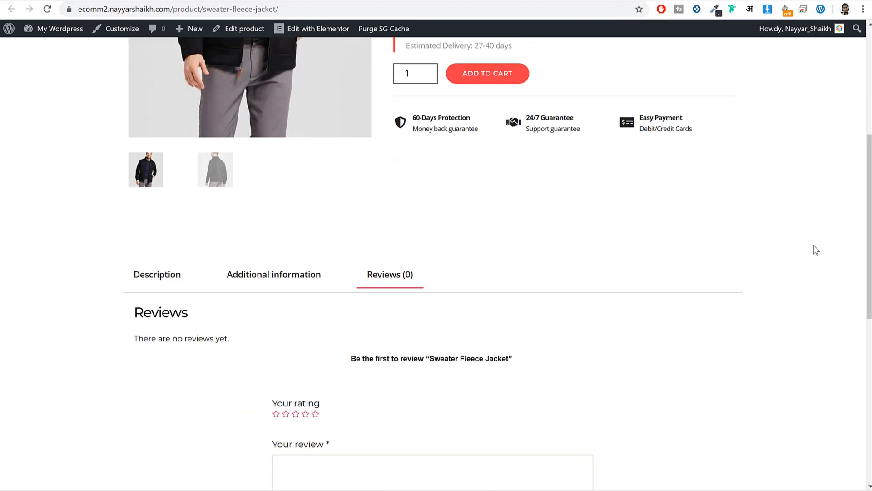
pyautogui.scroll(12, 813, 247)
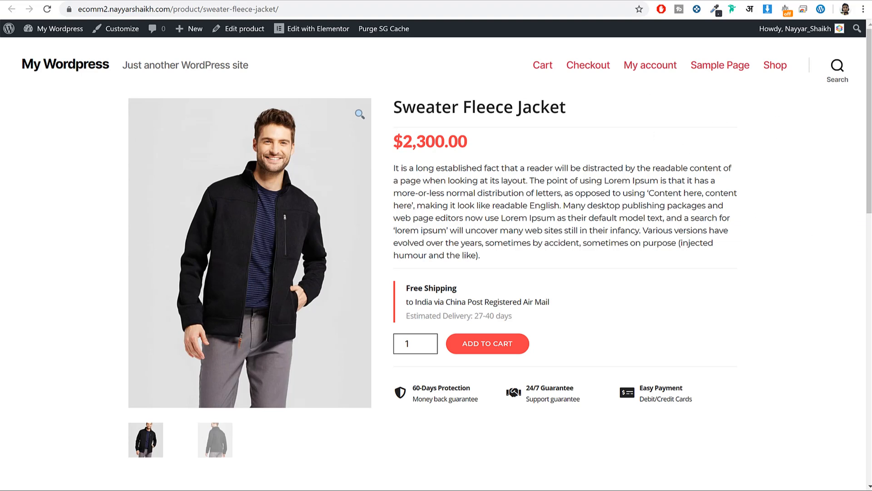
pyautogui.click(486, 1)
pyautogui.scroll(-5, 591, 204)
pyautogui.scroll(5, 622, 290)
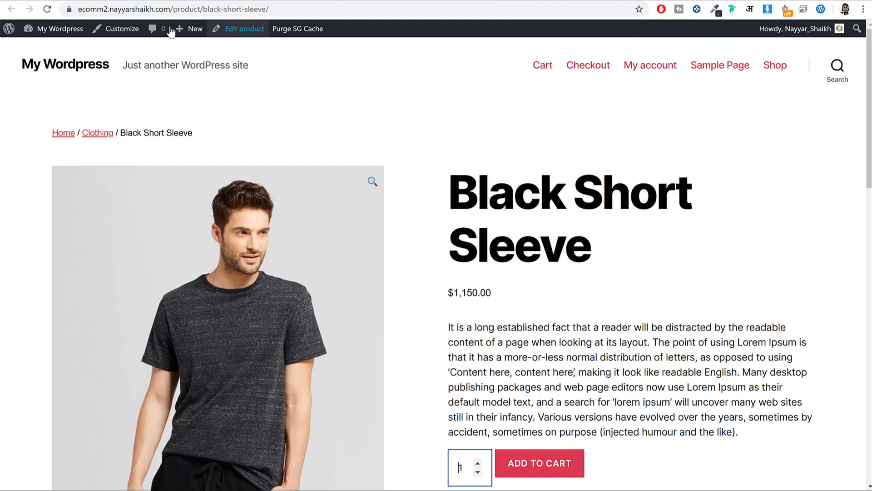
# - Go to the site's admin dashboard and search the new plugins for "elementor"
pyautogui.click(80, 31)
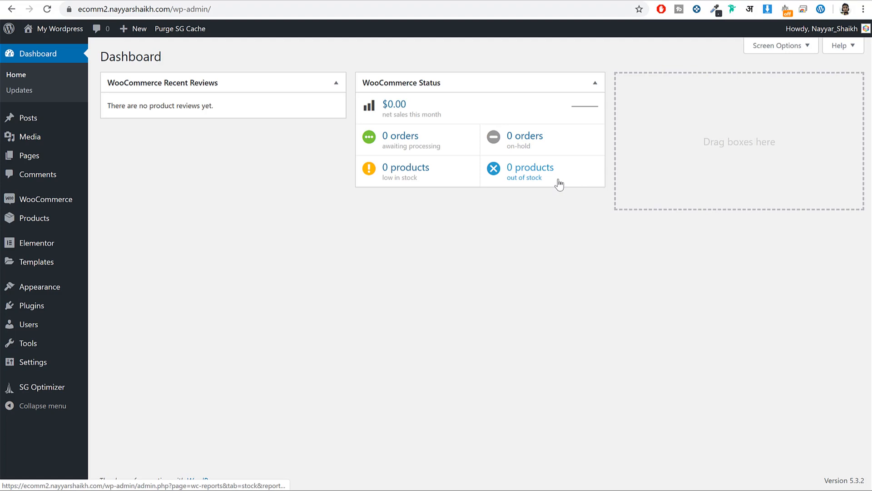
pyautogui.moveTo(42, 314)
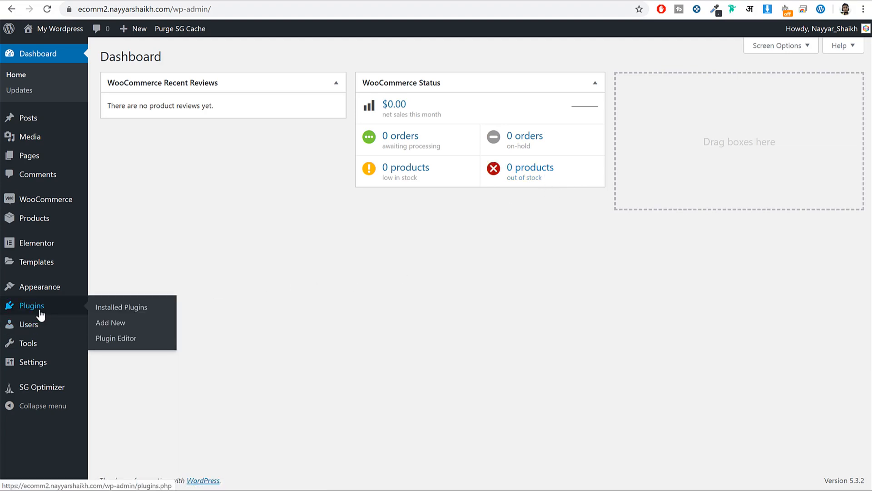
pyautogui.click(124, 328)
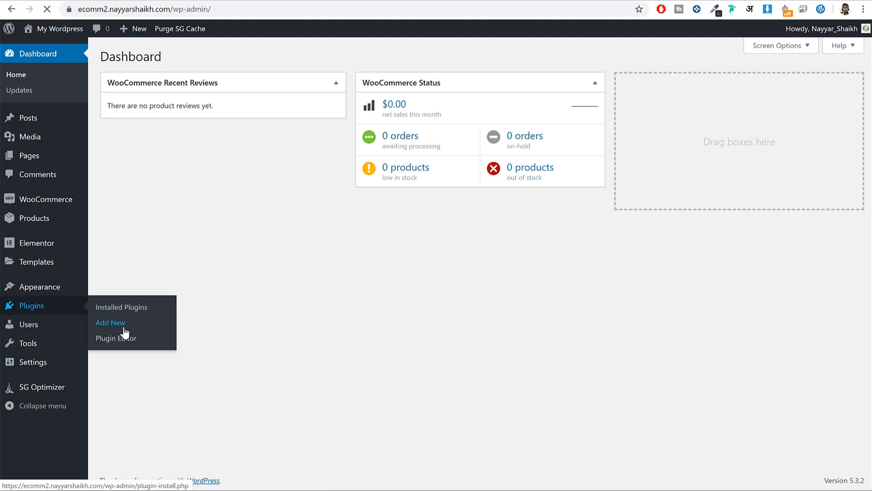
pyautogui.write('elmetor')
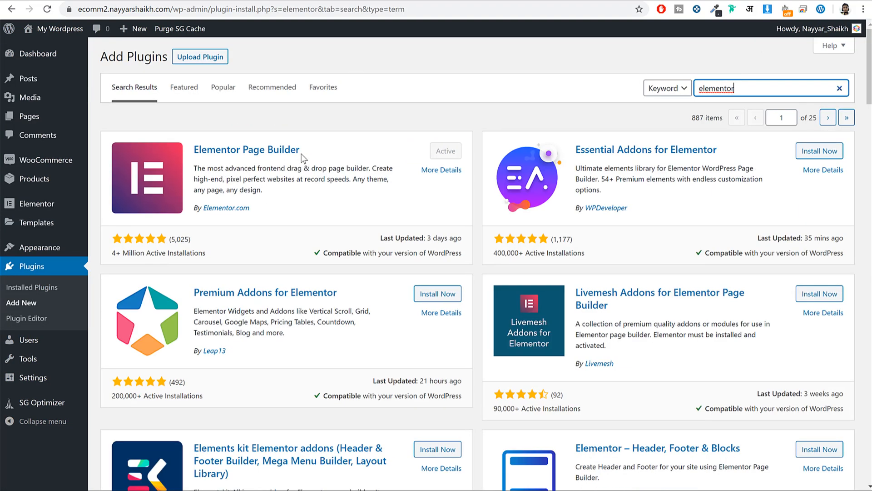
# - Point out the Elementor Page Builder plugin, and open bloggdude.com/elementor in a new browser tab
pyautogui.moveTo(320, 150); pyautogui.dragTo(192, 149)
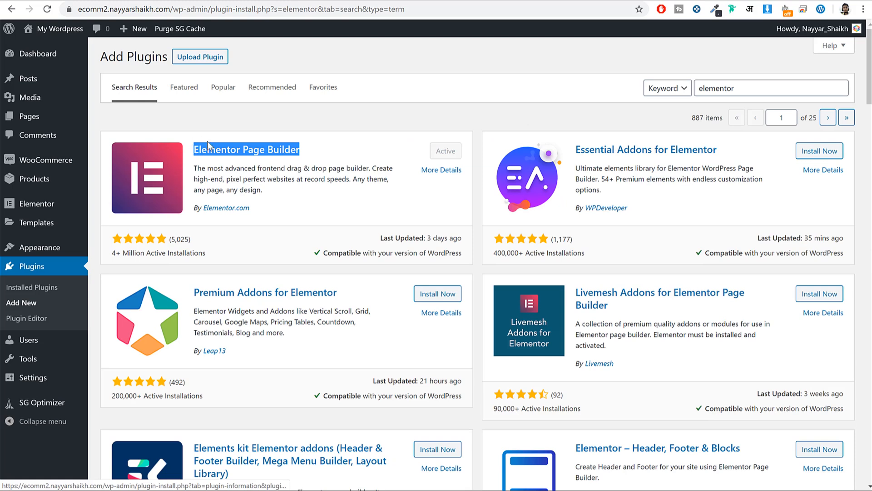
pyautogui.click(443, 140)
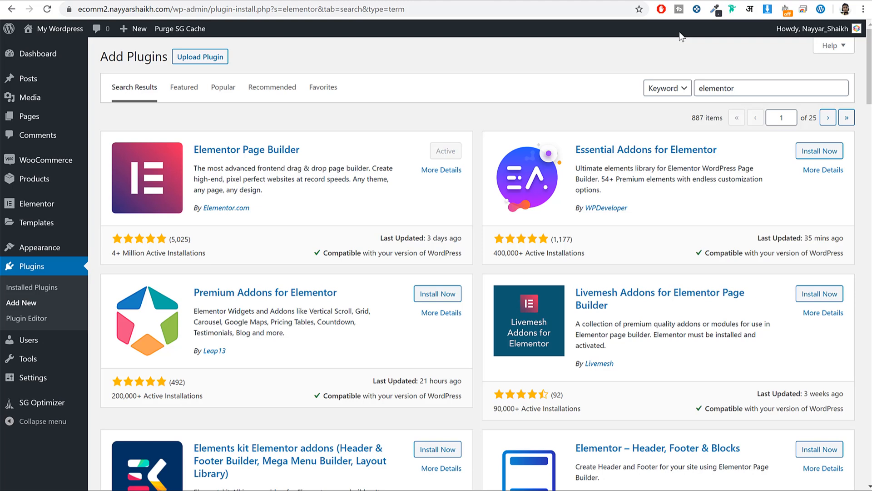
pyautogui.click(676, 2)
pyautogui.write('bloggdude.com/el')
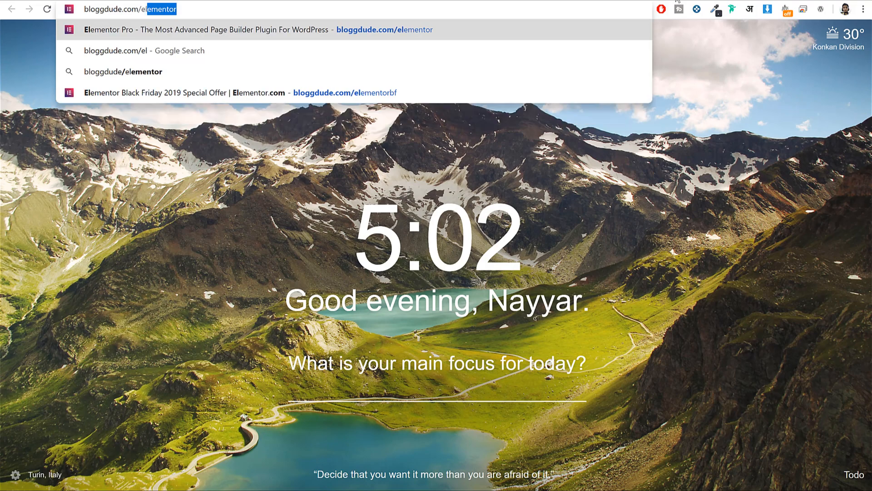
pyautogui.press('Return')
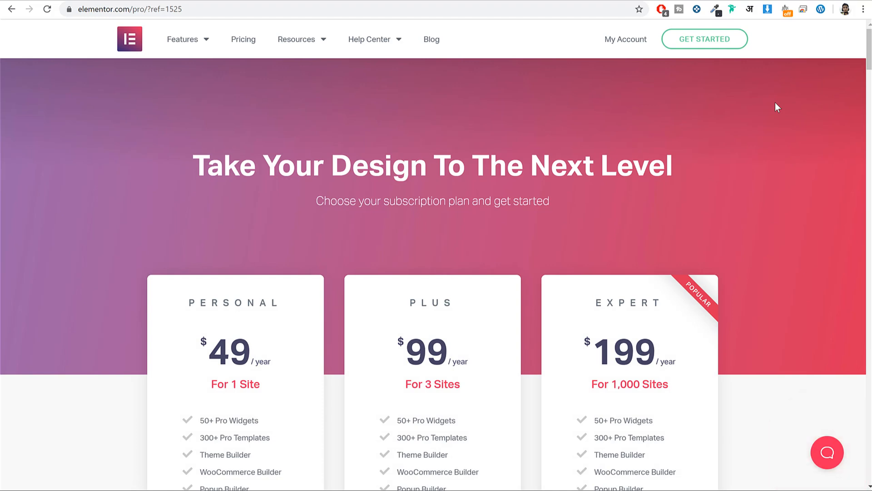
# - Review the Personal plan's price, site limit and features on the Elementor Pro pricing page, including Theme Builder and WooCommerce Builder
pyautogui.scroll(-3, 746, 137)
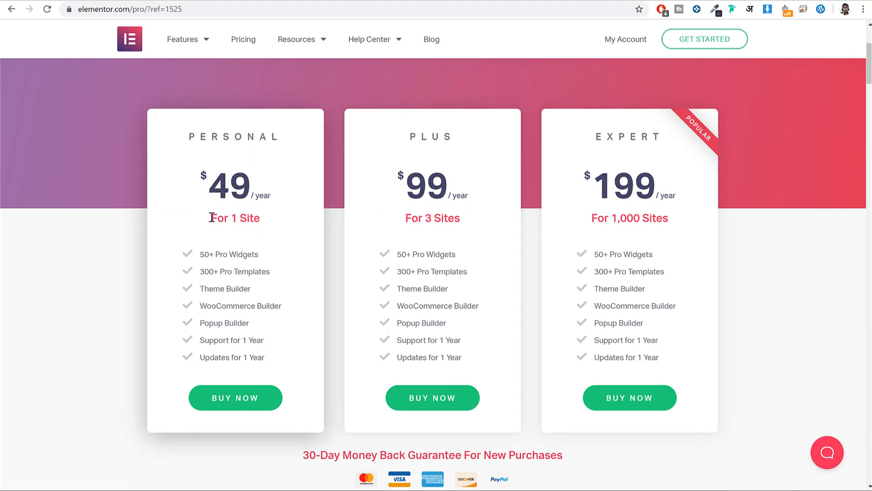
pyautogui.moveTo(209, 218); pyautogui.dragTo(266, 220)
pyautogui.click(266, 220)
pyautogui.moveTo(209, 187); pyautogui.dragTo(251, 188)
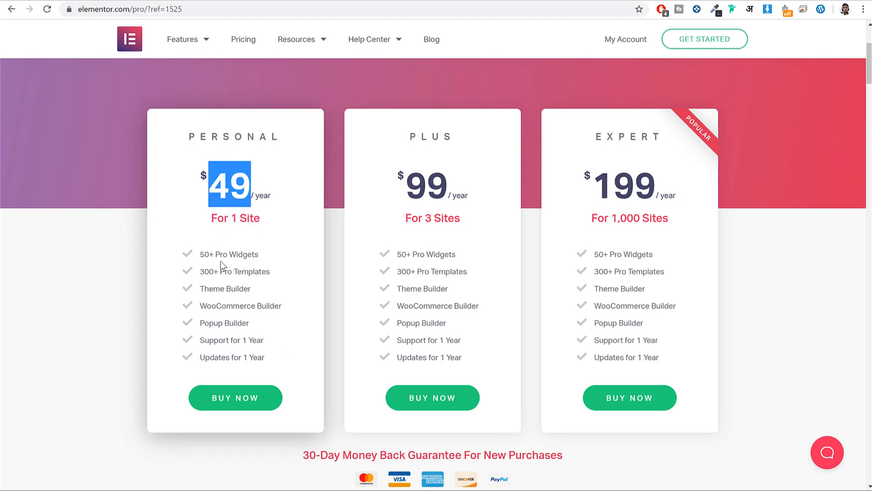
pyautogui.moveTo(265, 255); pyautogui.dragTo(198, 254)
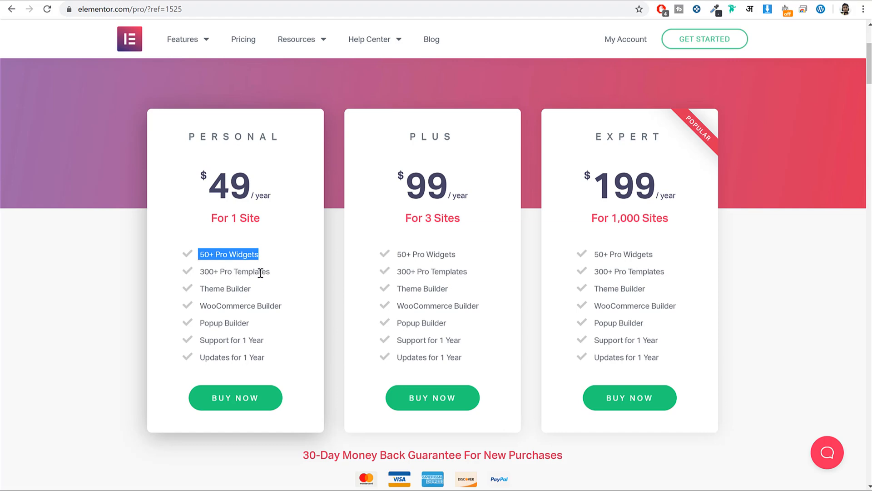
pyautogui.moveTo(271, 271); pyautogui.dragTo(197, 278)
pyautogui.moveTo(218, 271); pyautogui.dragTo(207, 288)
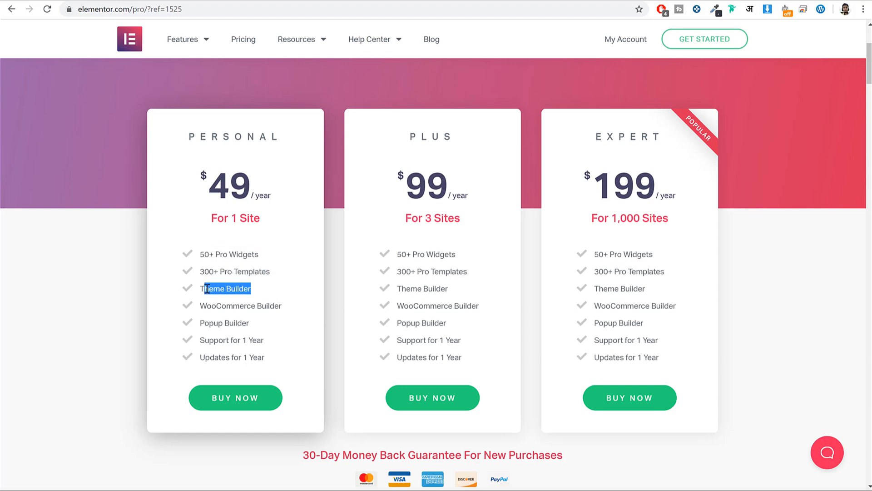
pyautogui.moveTo(296, 311); pyautogui.dragTo(209, 290)
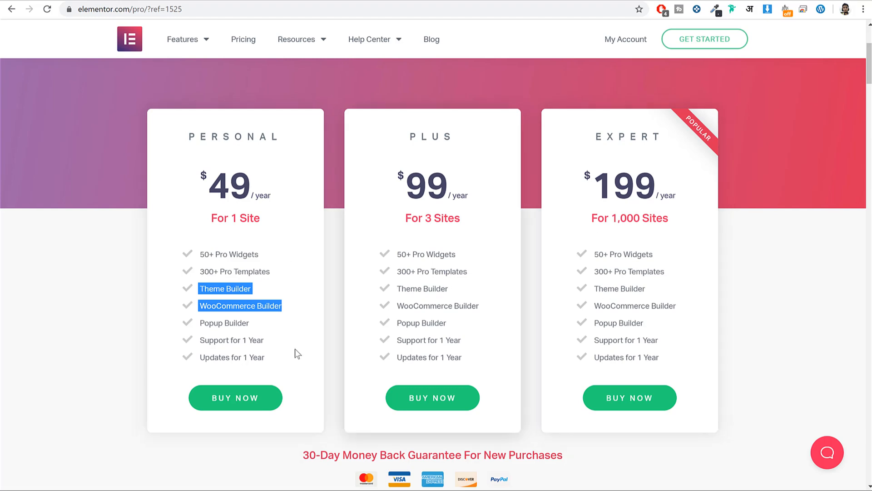
# - Return to the WordPress admin and open Elementor's Theme Builder template list
pyautogui.click(529, 1)
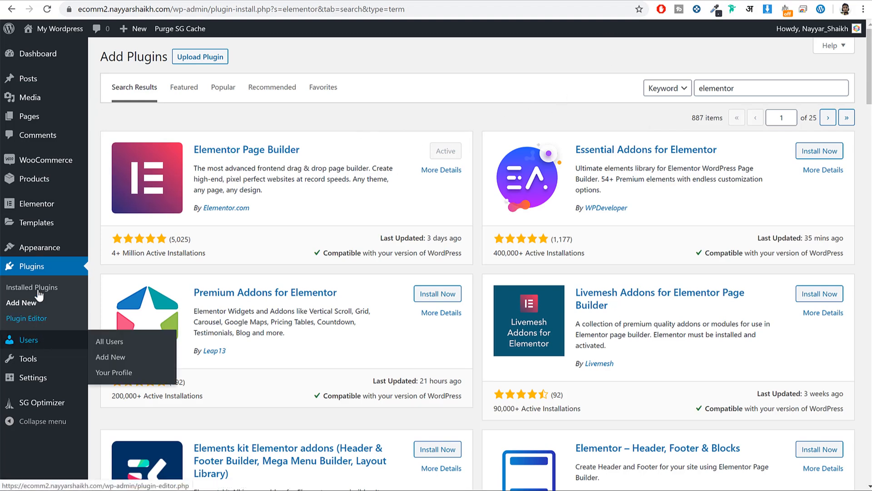
pyautogui.moveTo(47, 119)
pyautogui.moveTo(40, 227)
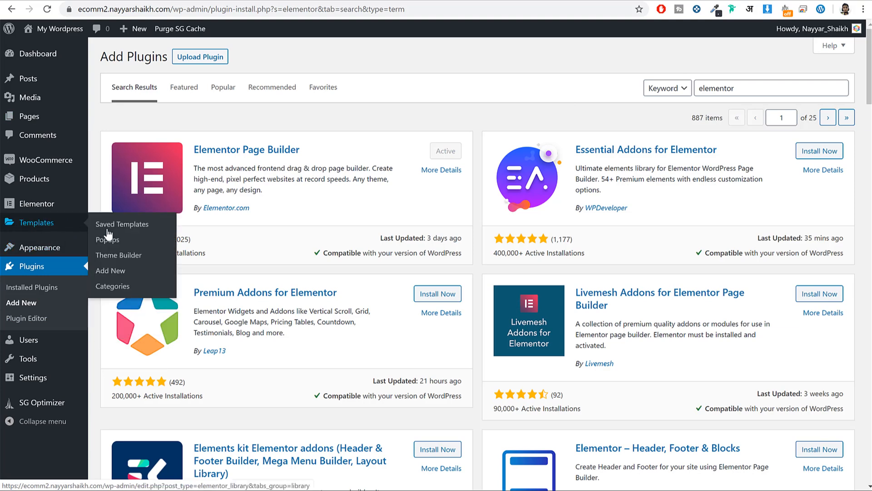
pyautogui.click(118, 256)
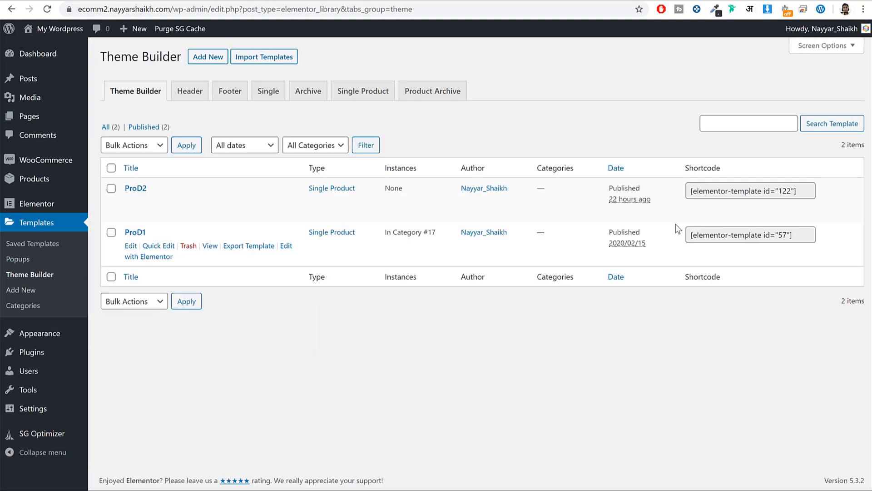
# - Create a new template of type Single Product named "Demo Product Design"
pyautogui.click(213, 60)
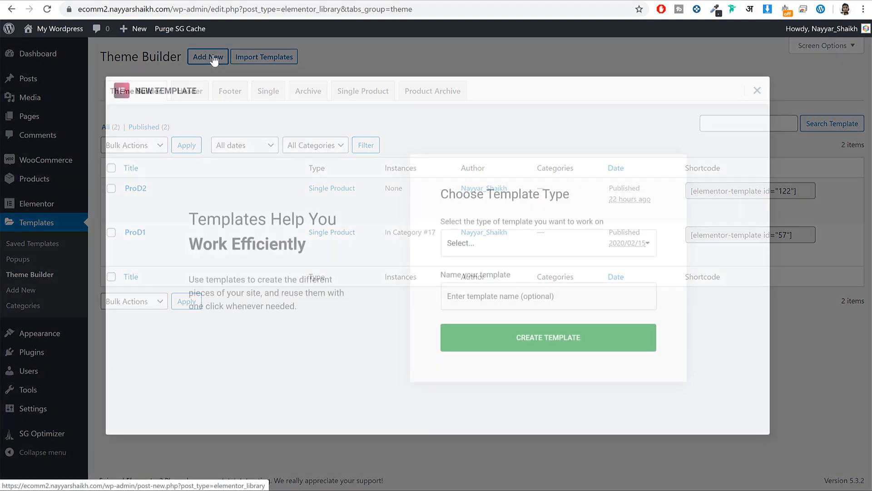
pyautogui.click(532, 253)
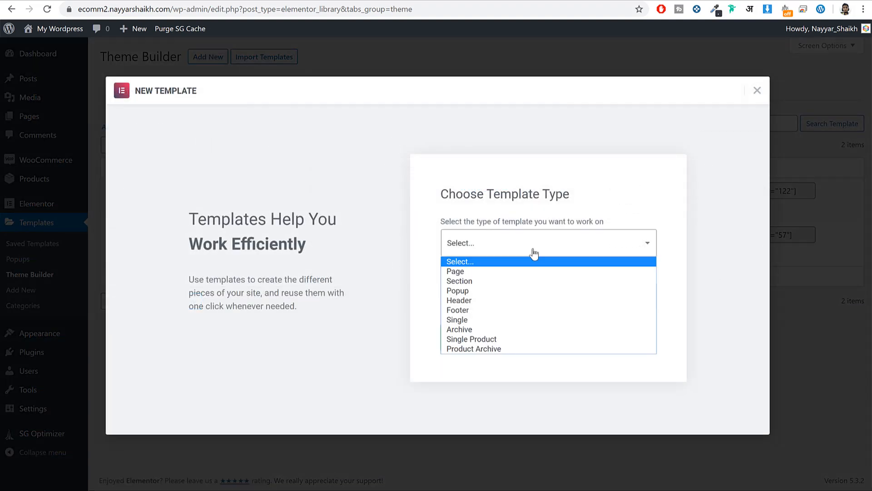
pyautogui.click(495, 338)
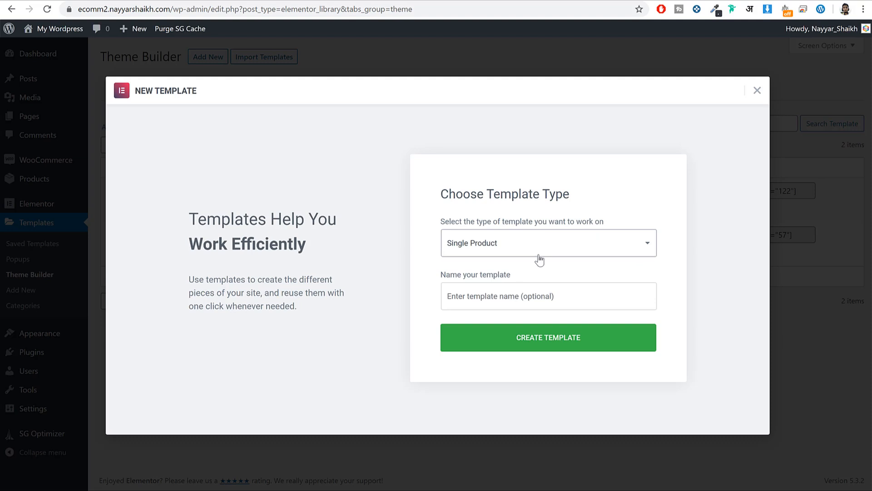
pyautogui.click(534, 288)
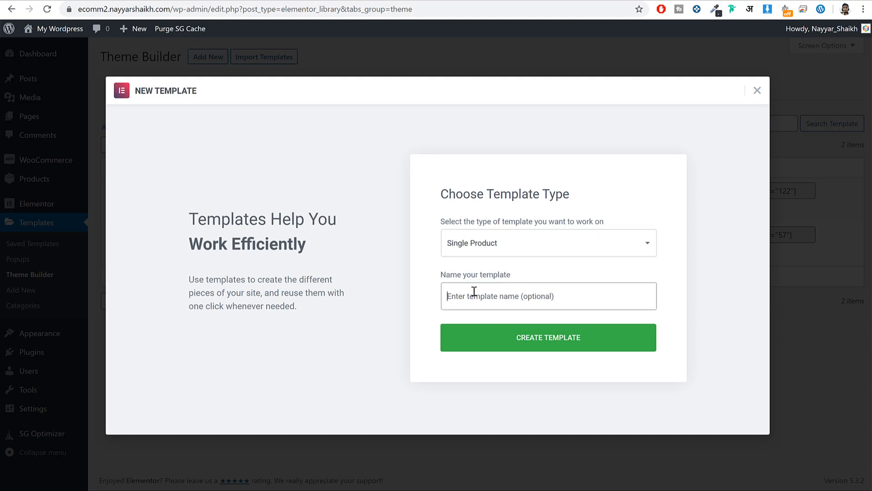
pyautogui.write('Demo Product Design')
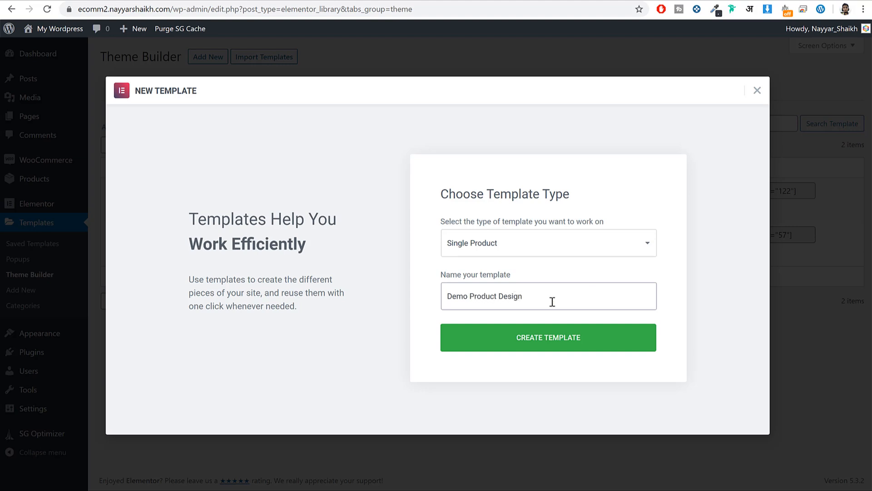
pyautogui.click(572, 348)
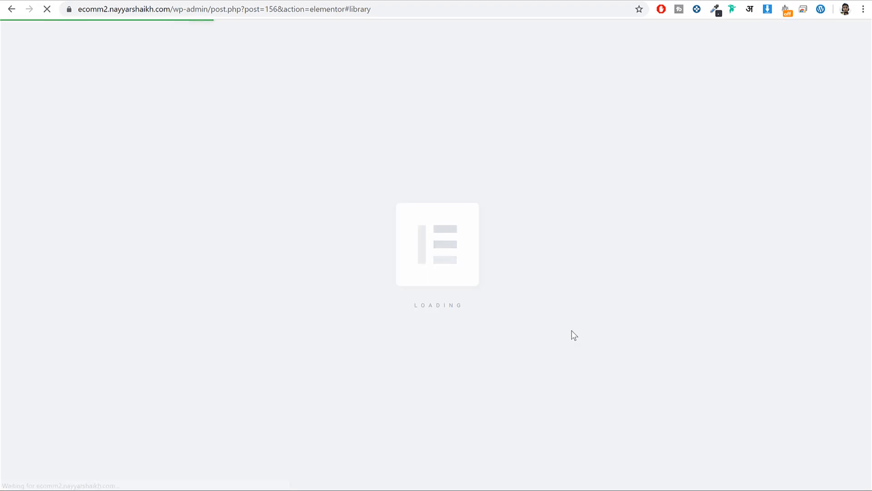
# - Browse the Single Product blocks in the library, insert the "Indulge in a Sugary Sunrise" design and check the resulting layout
pyautogui.scroll(-5, 336, 288)
pyautogui.scroll(5, 345, 318)
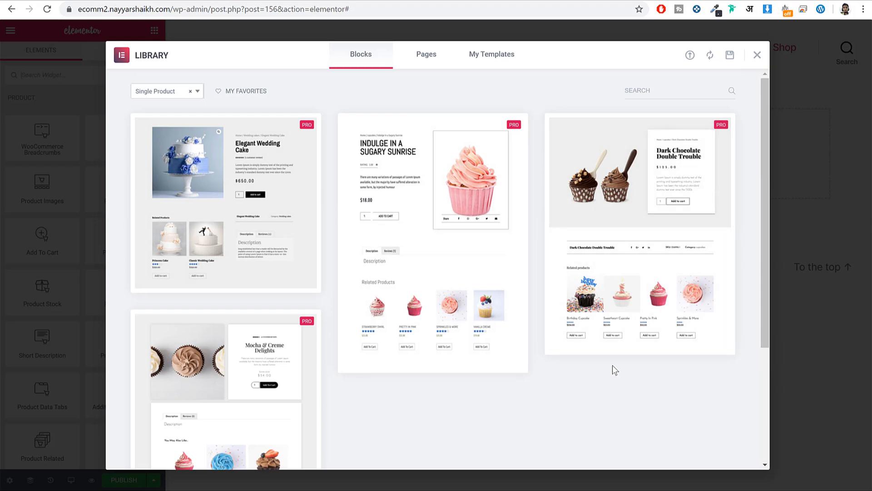
pyautogui.scroll(-1, 257, 297)
pyautogui.scroll(-5, 258, 296)
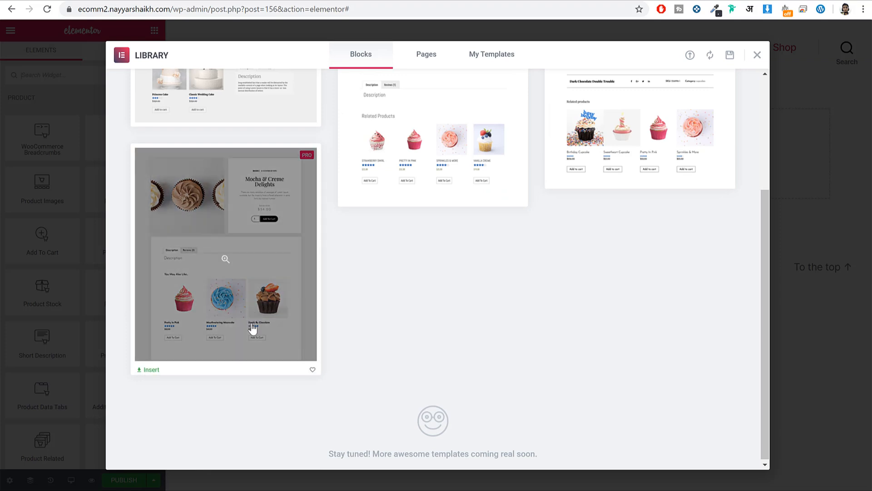
pyautogui.scroll(5, 624, 352)
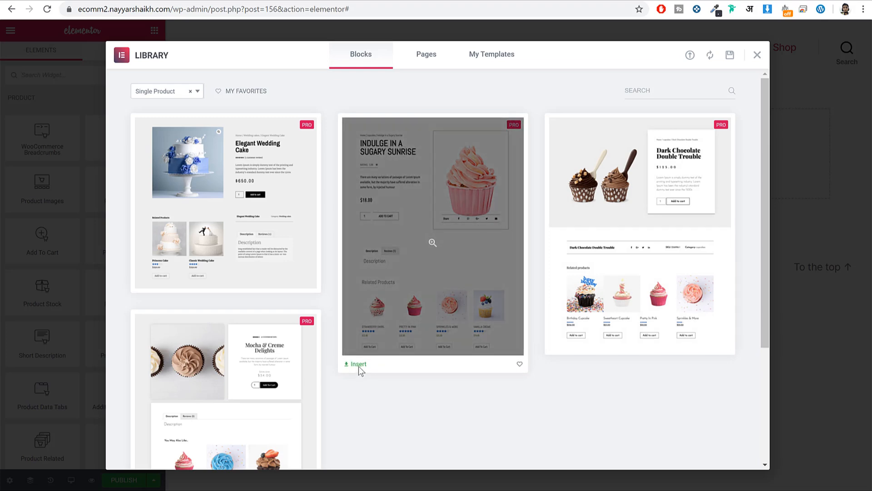
pyautogui.click(359, 364)
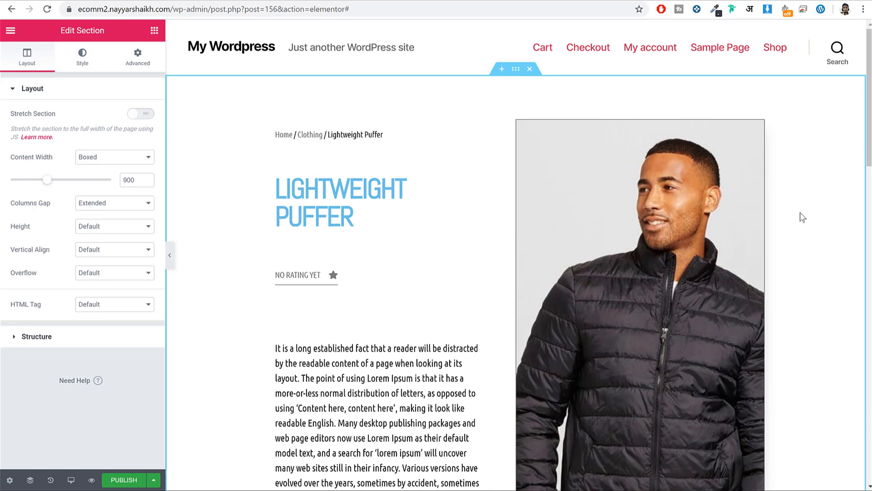
pyautogui.scroll(-15, 800, 213)
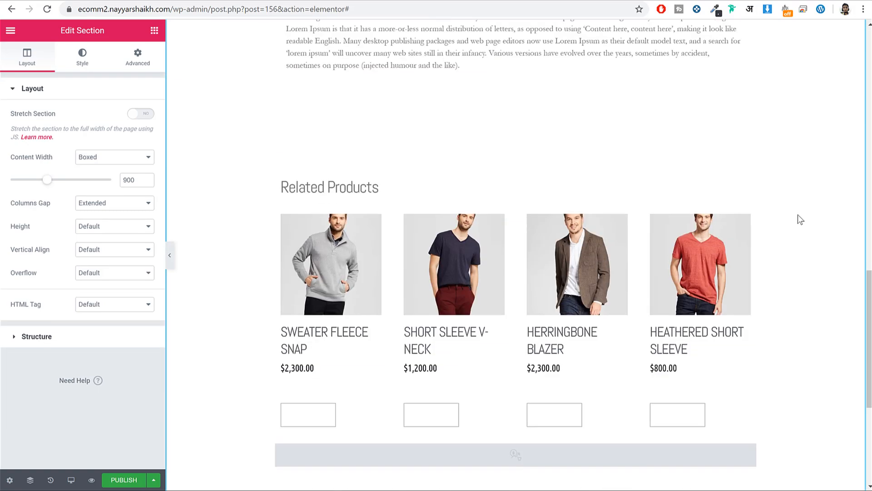
pyautogui.scroll(20, 798, 216)
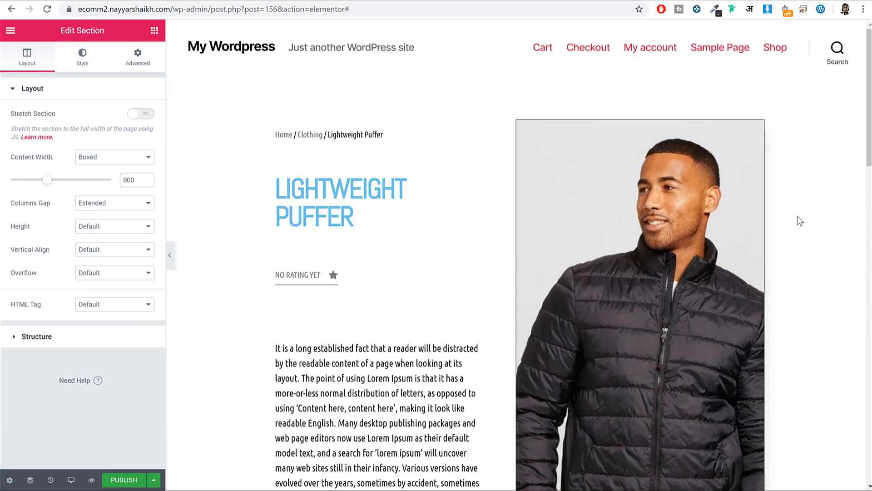
# - Publish the template with a display condition that includes products in the Blazer category
pyautogui.click(119, 479)
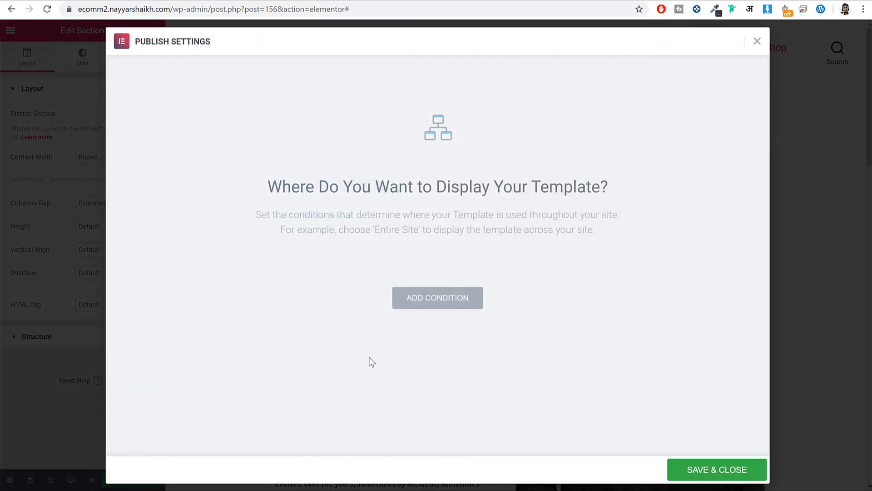
pyautogui.click(444, 305)
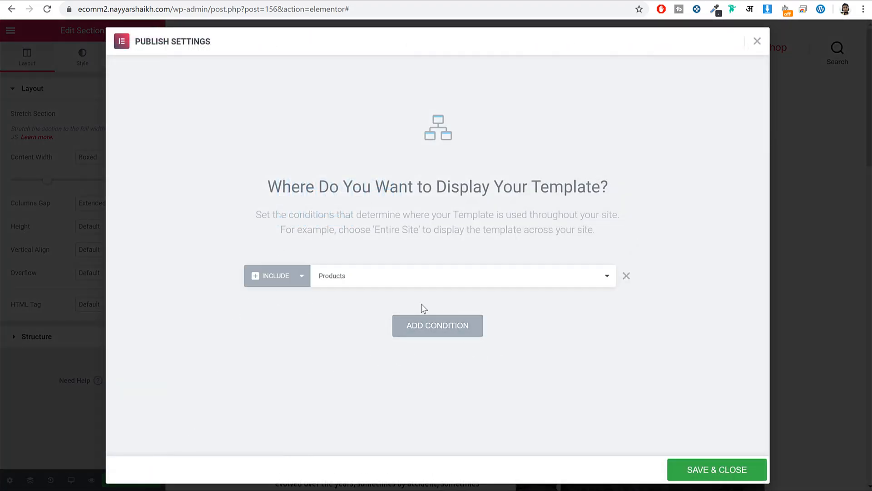
pyautogui.click(356, 284)
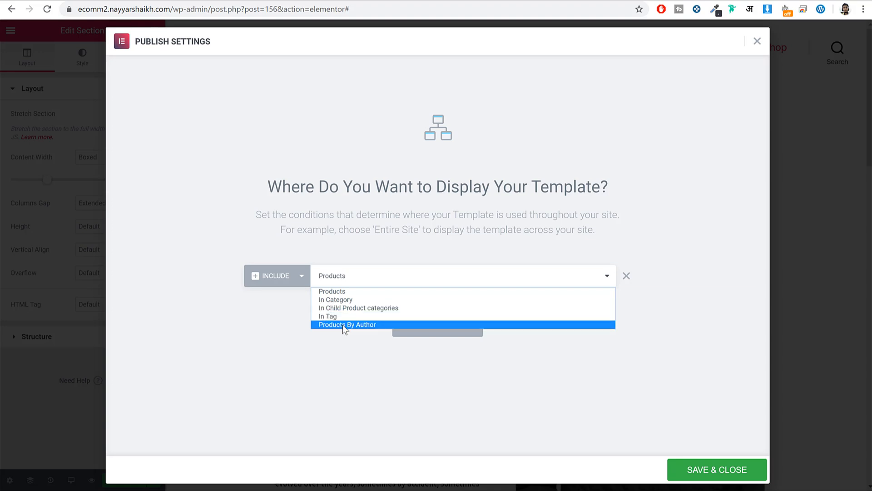
pyautogui.click(339, 300)
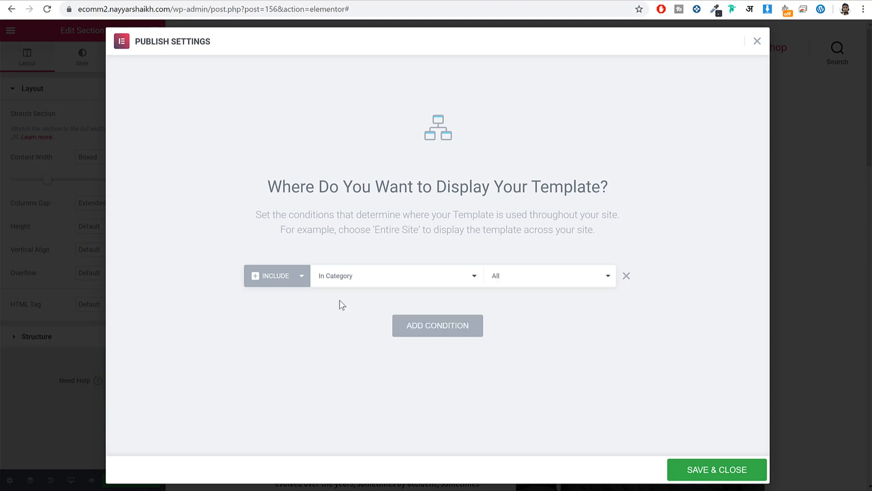
pyautogui.click(507, 285)
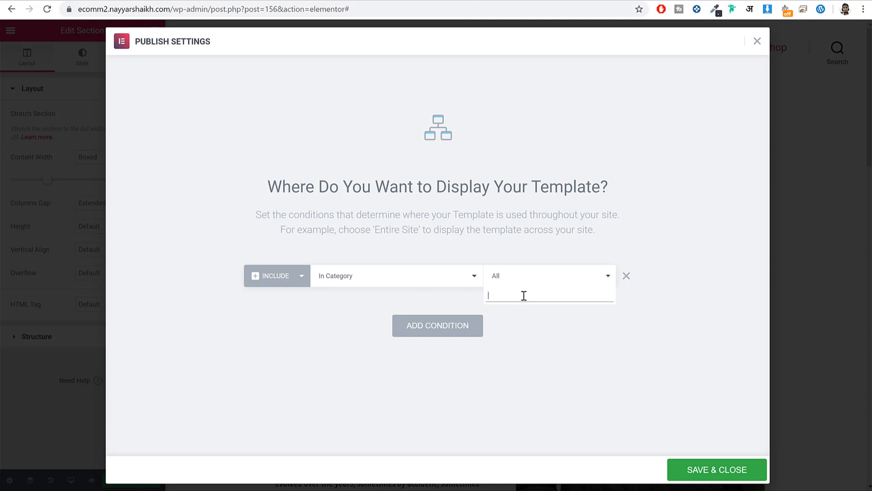
pyautogui.write('bla')
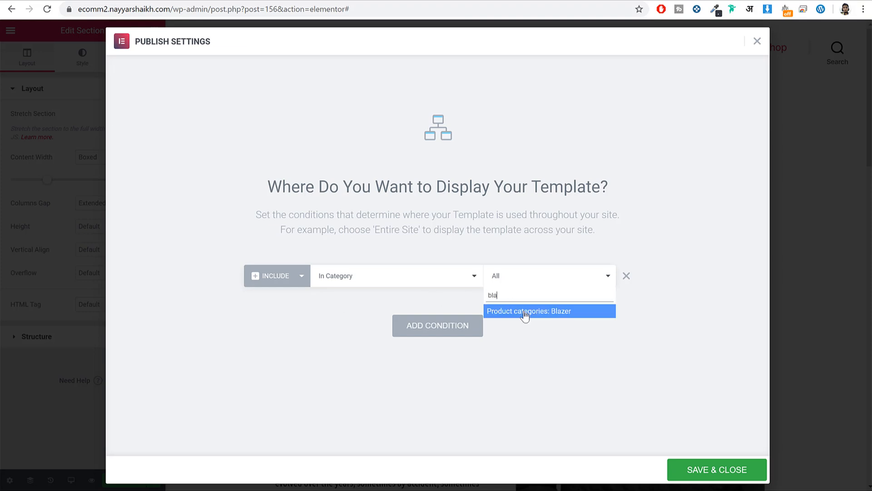
pyautogui.click(529, 311)
pyautogui.click(717, 469)
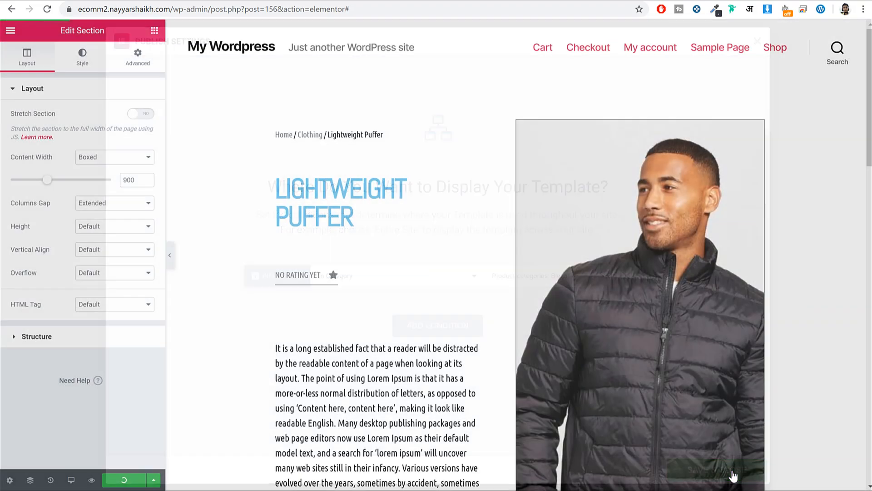
# - Open the Deconstructed Knit Blazer product from the live shop and check the new template's layout on its page
pyautogui.click(144, 447)
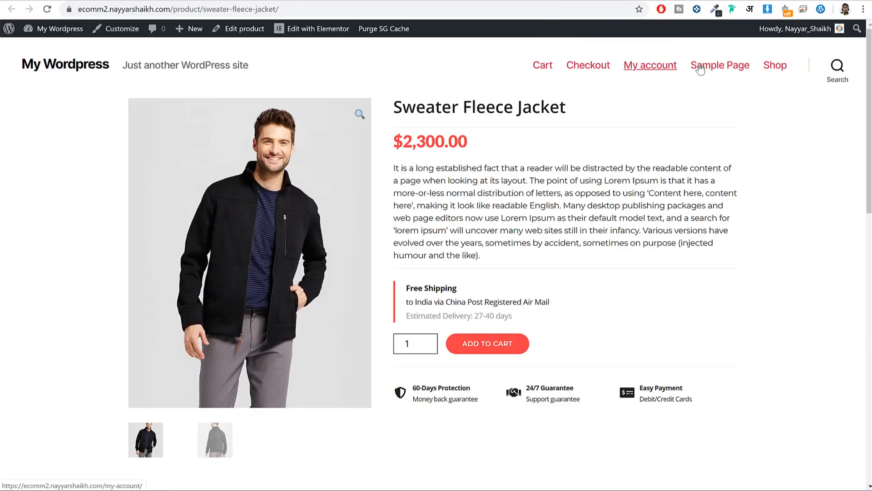
pyautogui.click(771, 70)
pyautogui.scroll(-2, 592, 214)
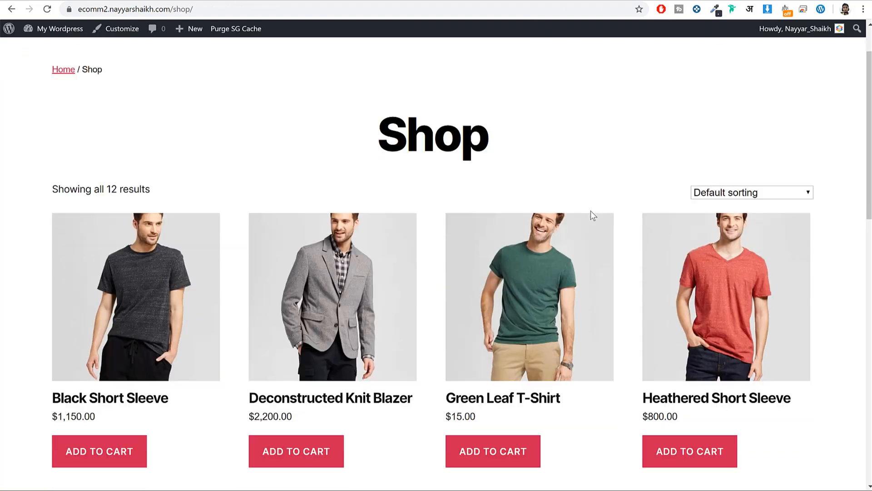
pyautogui.click(367, 245)
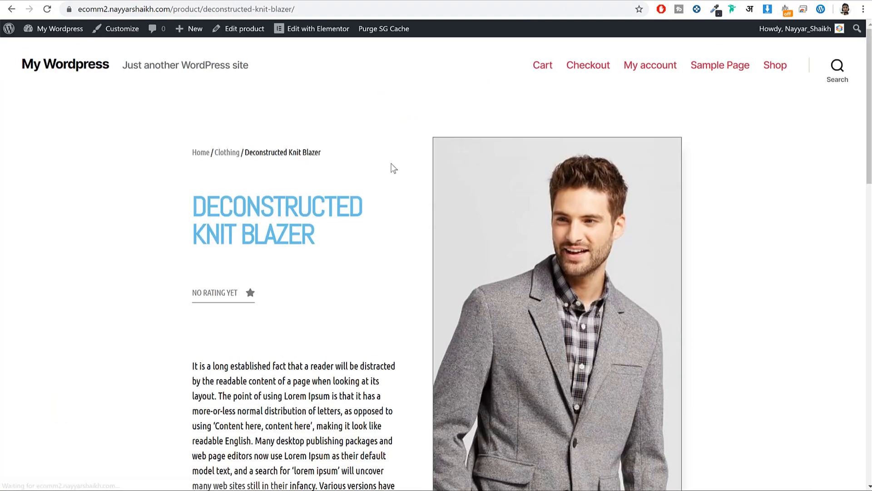
pyautogui.scroll(-15, 752, 201)
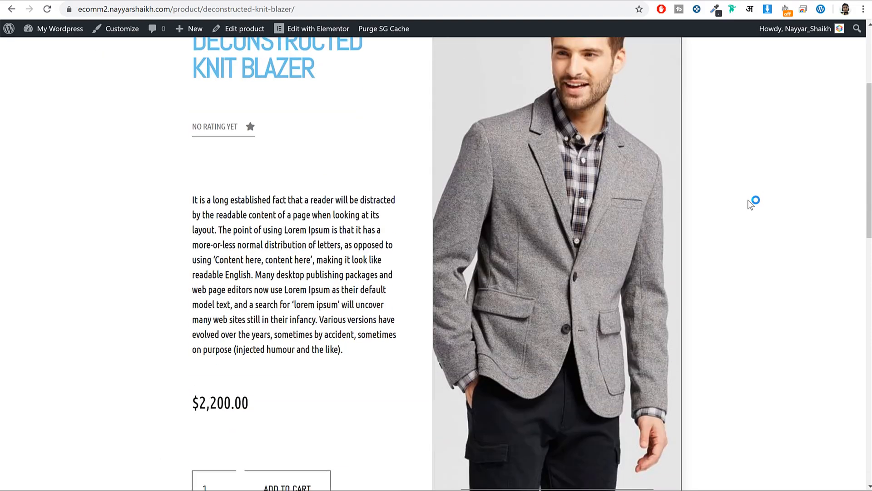
# - Examine the Deconstructed Knit Blazer page from the product details through the description tabs to the related products
pyautogui.scroll(-2, 751, 201)
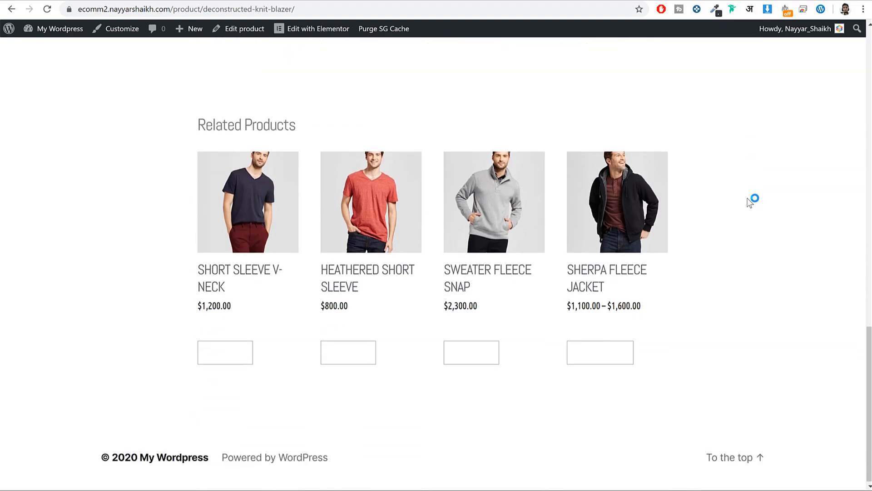
pyautogui.scroll(18, 751, 200)
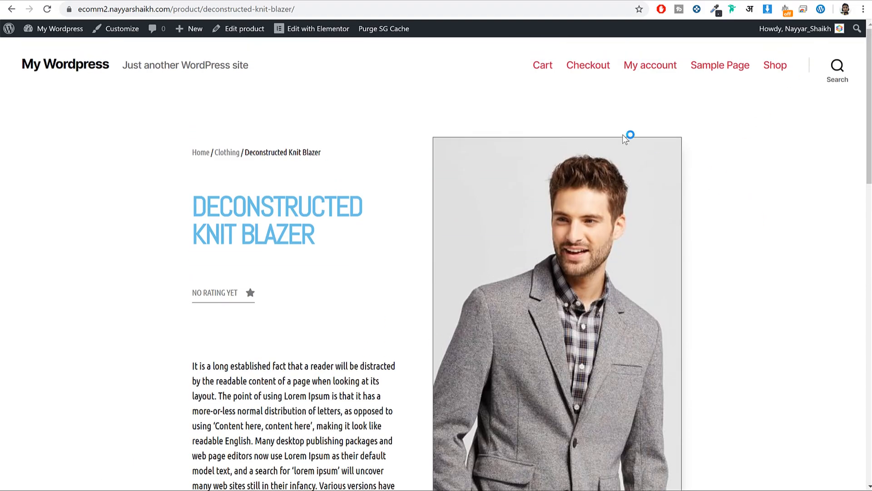
pyautogui.scroll(-6, 743, 148)
pyautogui.scroll(-4, 741, 150)
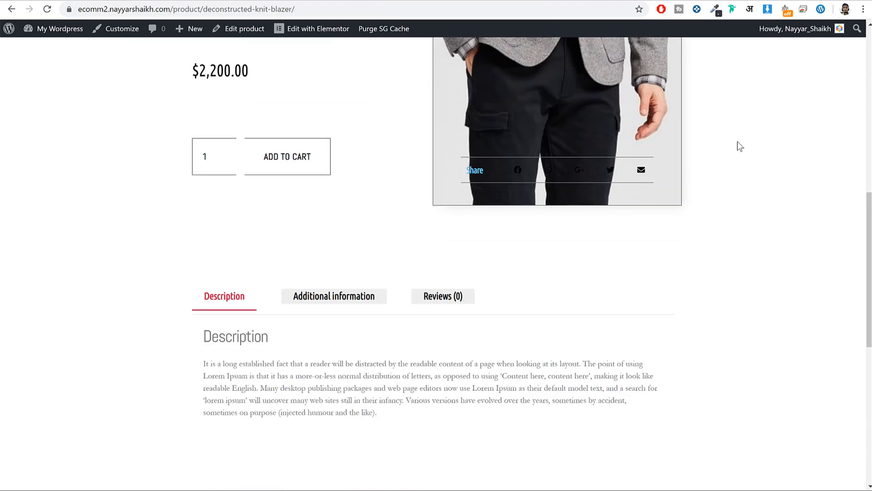
pyautogui.scroll(-8, 733, 142)
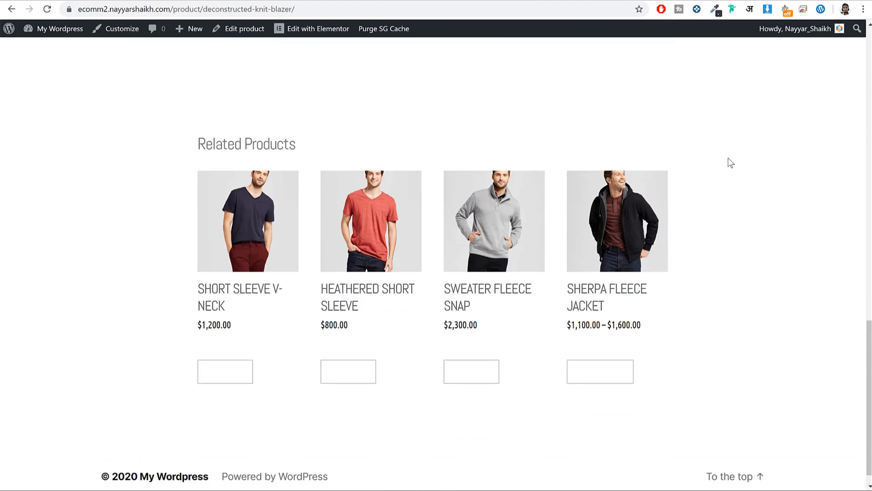
pyautogui.scroll(10, 728, 162)
pyautogui.scroll(4, 448, 49)
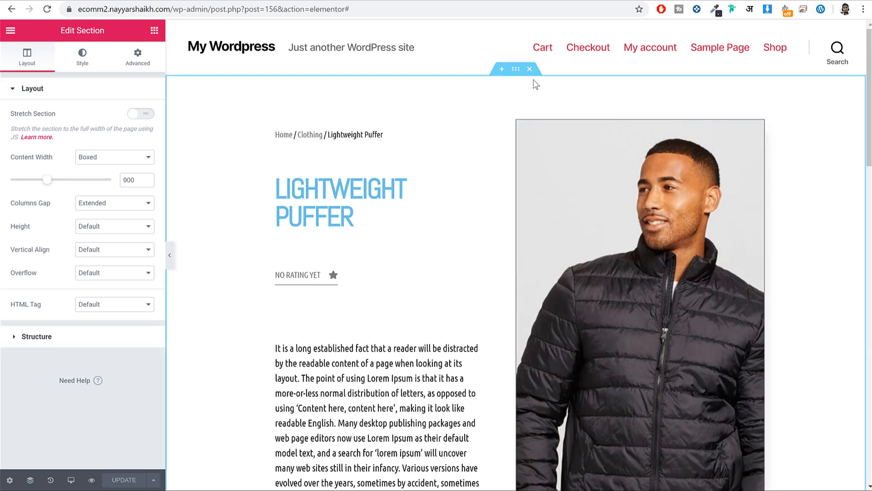
# - Return to the template in the Elementor editor and delete the sections of the inserted block design
pyautogui.click(530, 70)
pyautogui.click(530, 70)
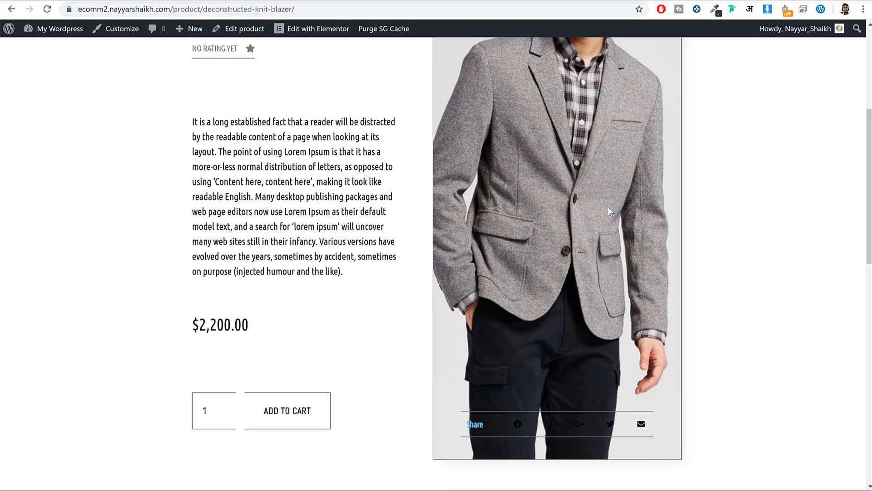
# - Open the Sweater Fleece Jacket product from the live shop and examine its page layout as a design reference
pyautogui.scroll(5, 608, 213)
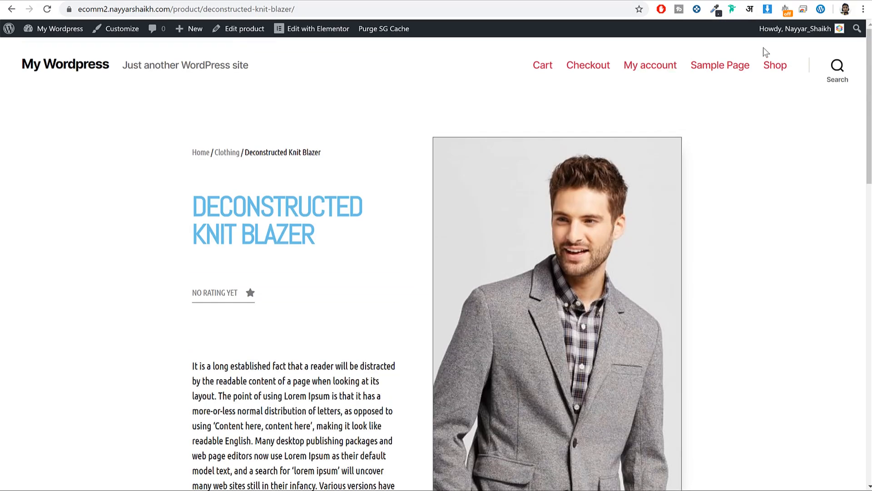
pyautogui.click(790, 68)
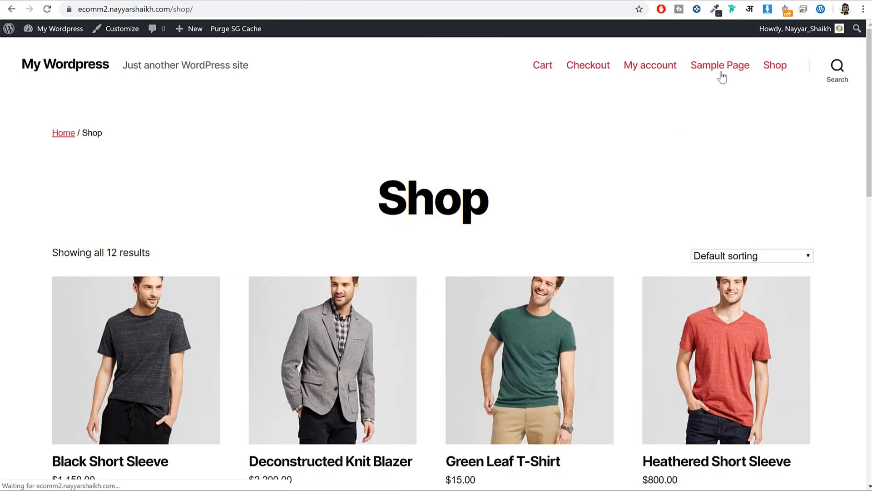
pyautogui.scroll(-5, 676, 182)
pyautogui.scroll(-10, 684, 186)
pyautogui.click(548, 262)
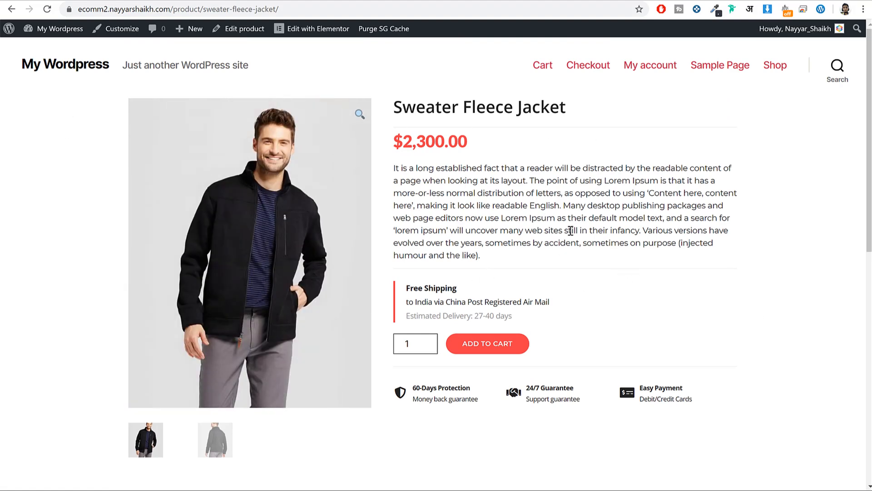
pyautogui.scroll(-10, 569, 238)
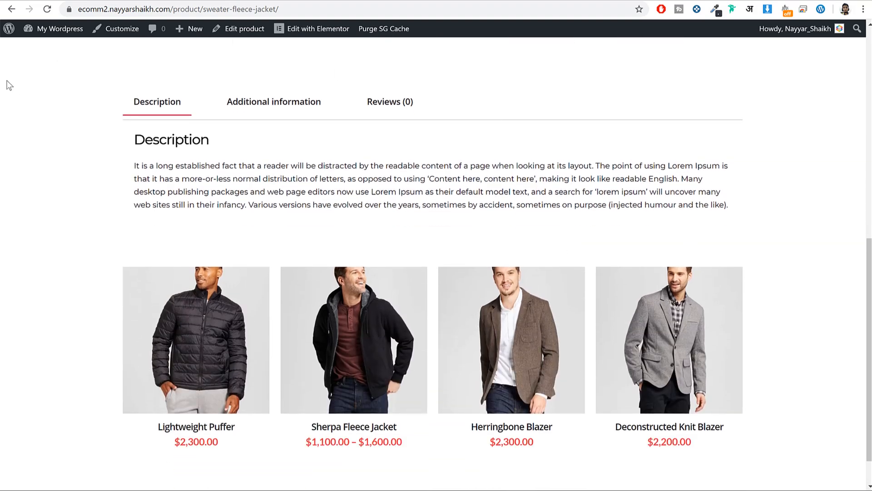
pyautogui.scroll(10, 499, 411)
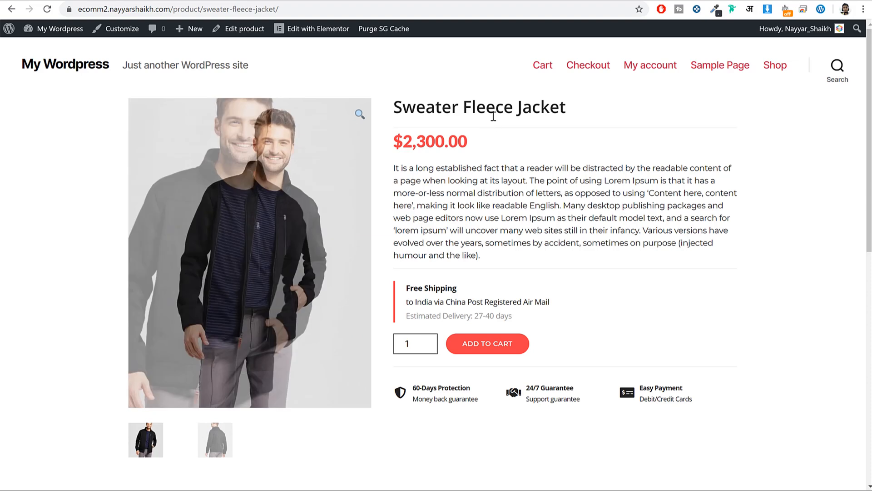
pyautogui.tripleClick(414, 108)
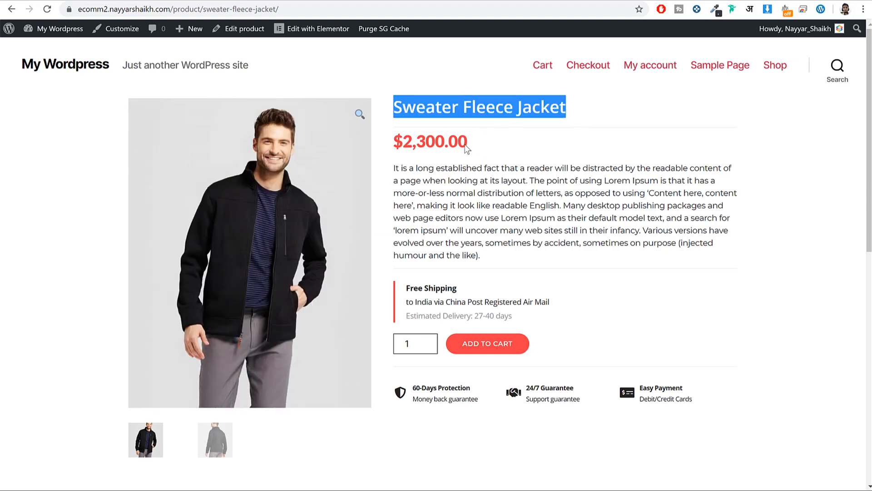
pyautogui.click(393, 155)
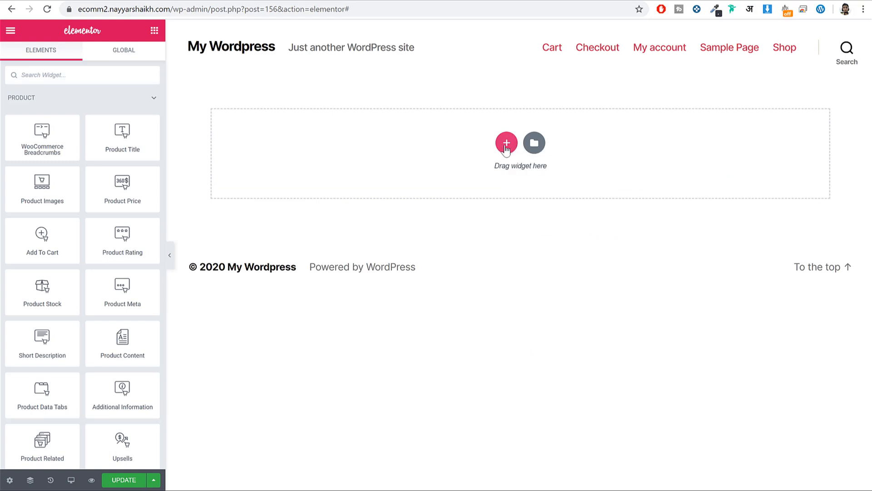
# - Add a section with two equal columns to the empty template and compare it with the reference product page
pyautogui.click(506, 143)
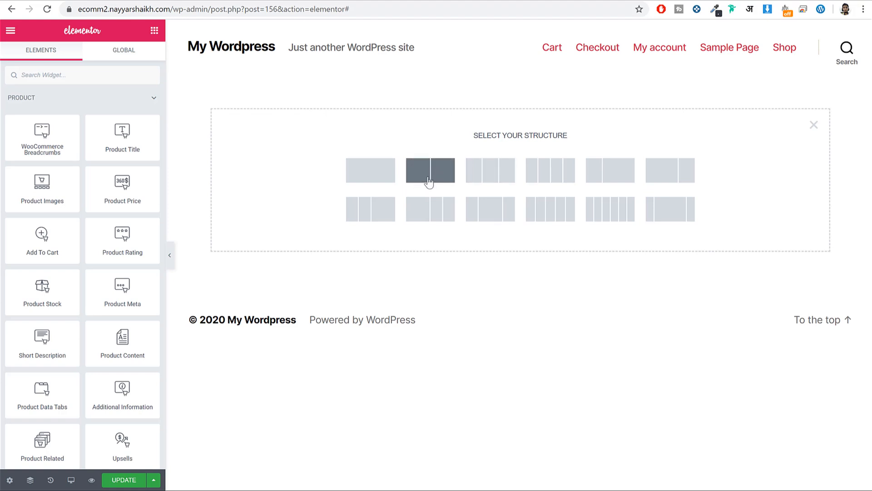
pyautogui.click(429, 181)
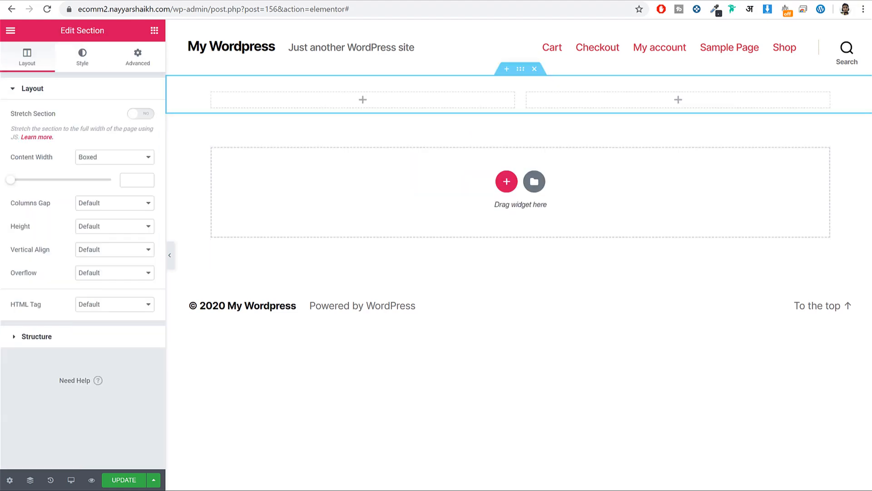
pyautogui.click(564, 5)
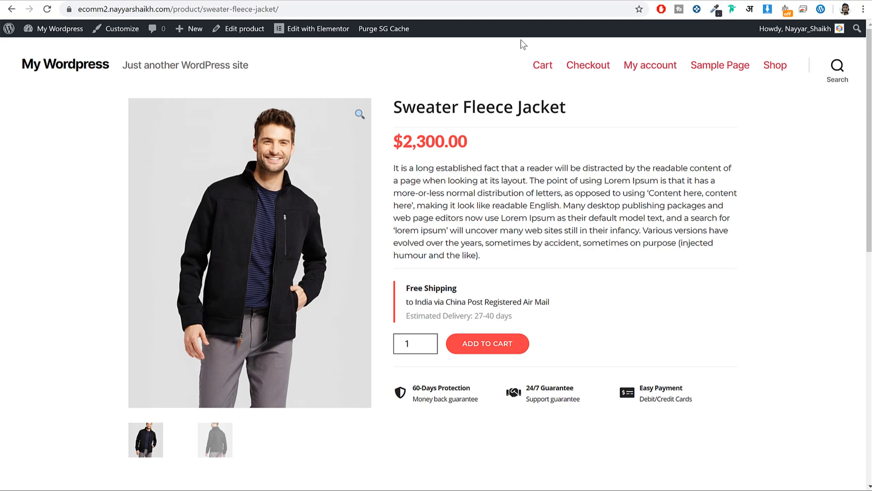
pyautogui.click(473, 2)
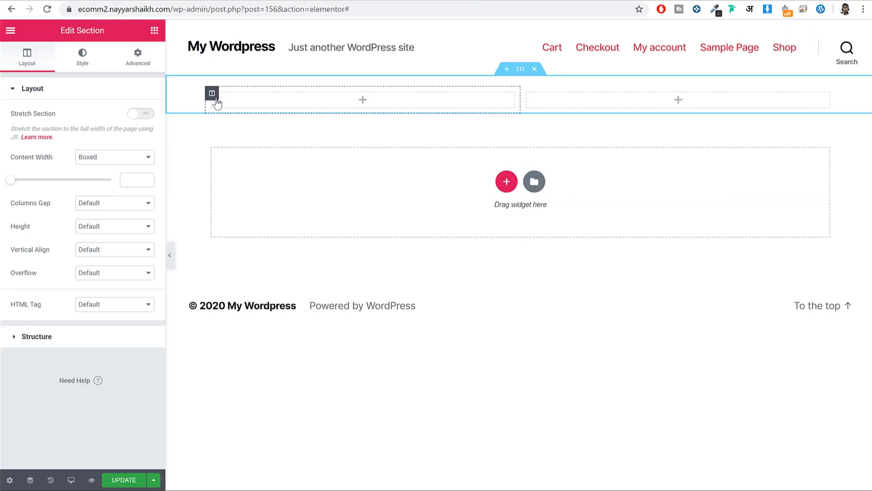
# - Set the first column's width to 42% and check the second column's width
pyautogui.click(213, 101)
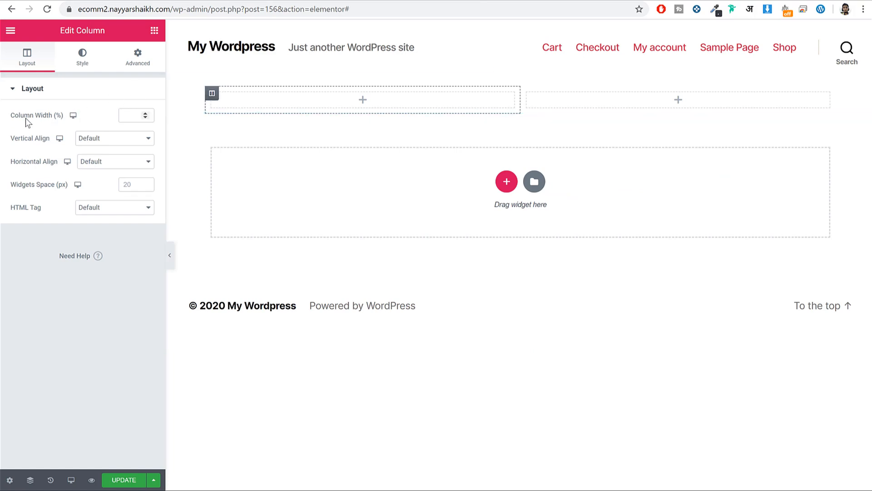
pyautogui.click(122, 115)
pyautogui.write('42')
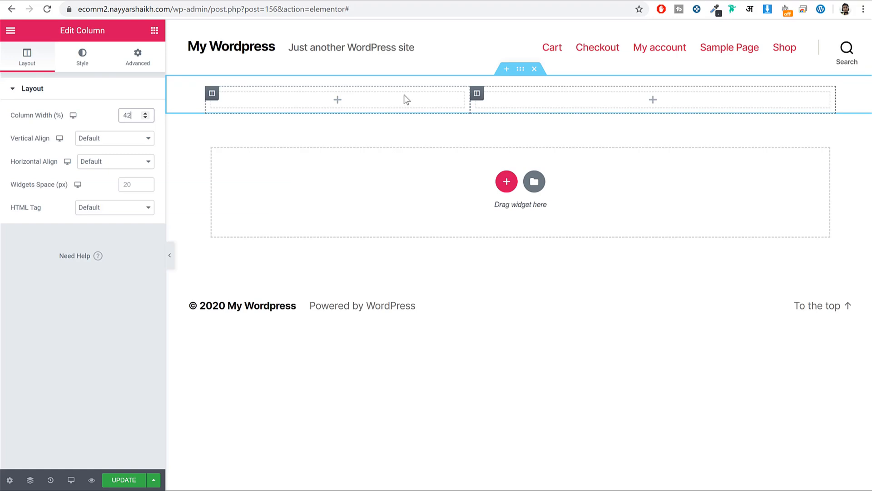
pyautogui.click(477, 93)
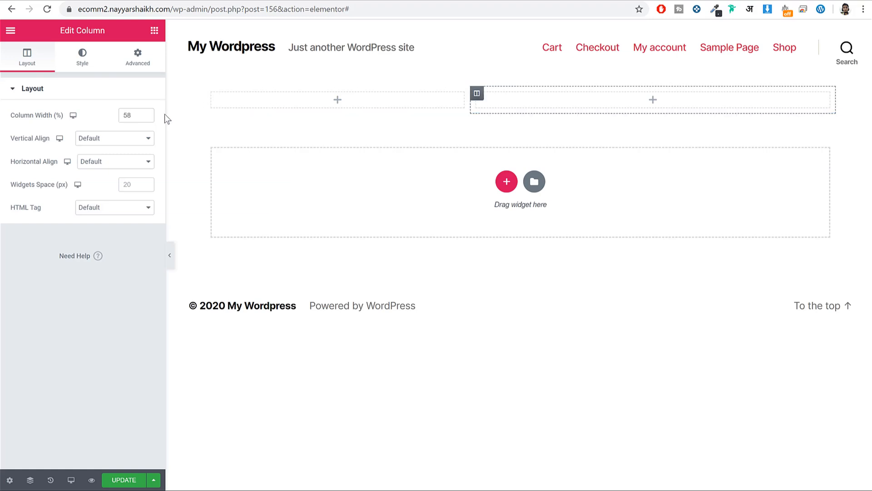
pyautogui.click(310, 104)
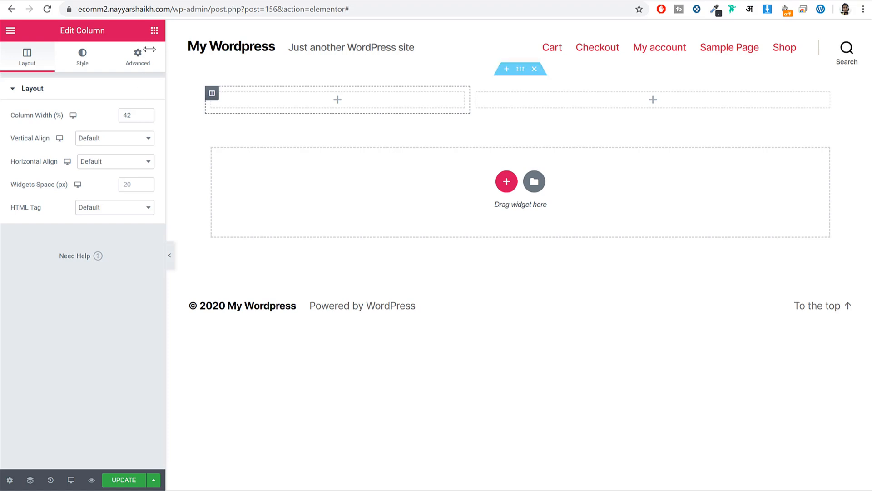
# - Place a Product Images widget in the first column of the section
pyautogui.click(155, 34)
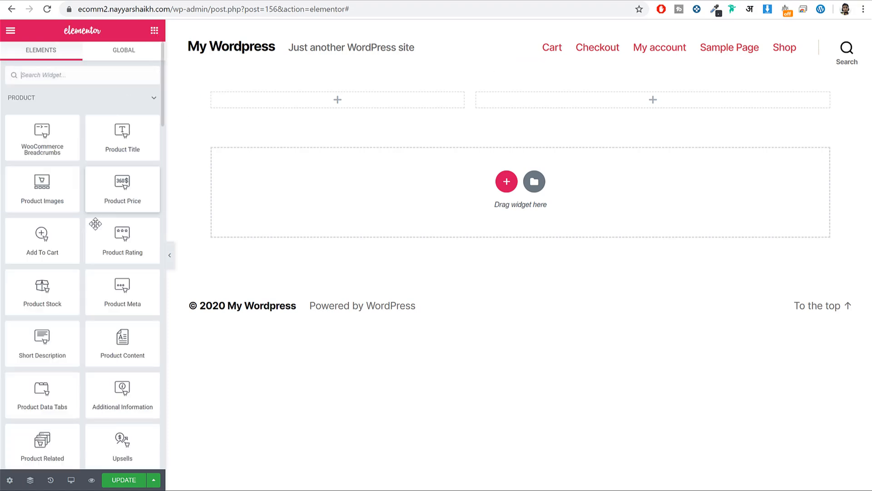
pyautogui.scroll(-5, 127, 288)
pyautogui.scroll(5, 122, 295)
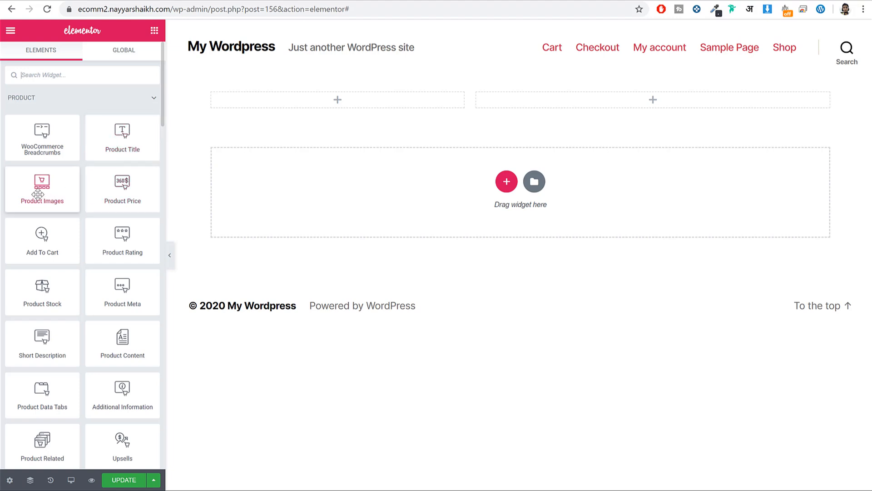
pyautogui.moveTo(41, 193); pyautogui.dragTo(368, 105)
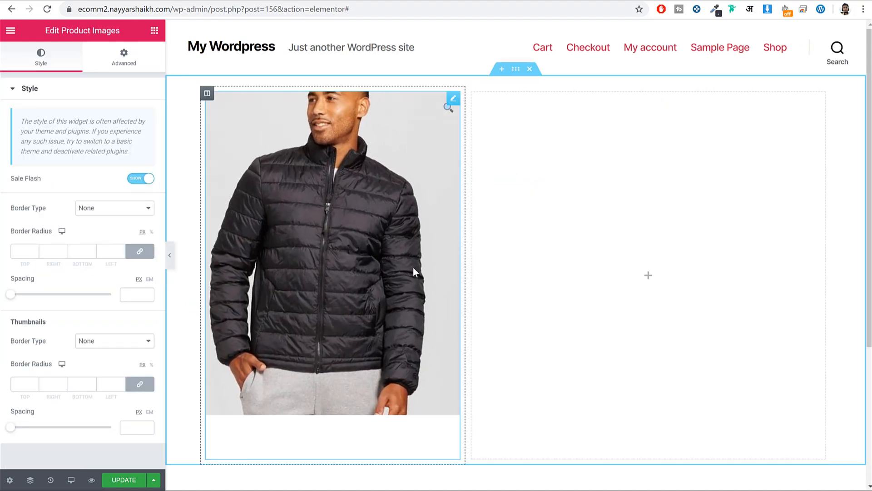
# - Place a Product Title widget in the second column and preview the layout at full width
pyautogui.click(155, 32)
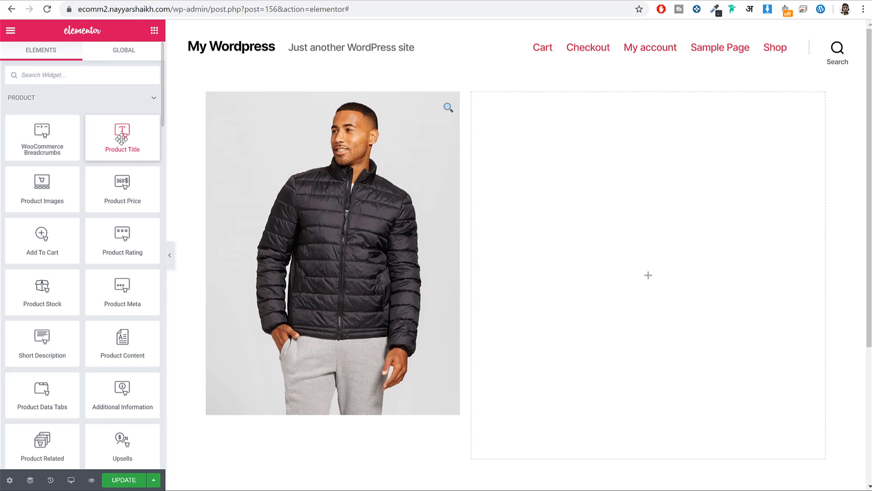
pyautogui.moveTo(104, 138); pyautogui.dragTo(591, 209)
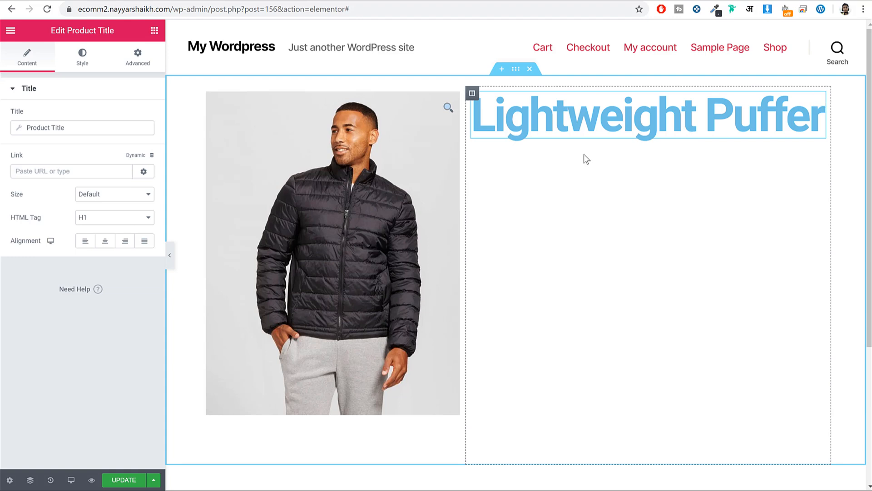
pyautogui.click(169, 254)
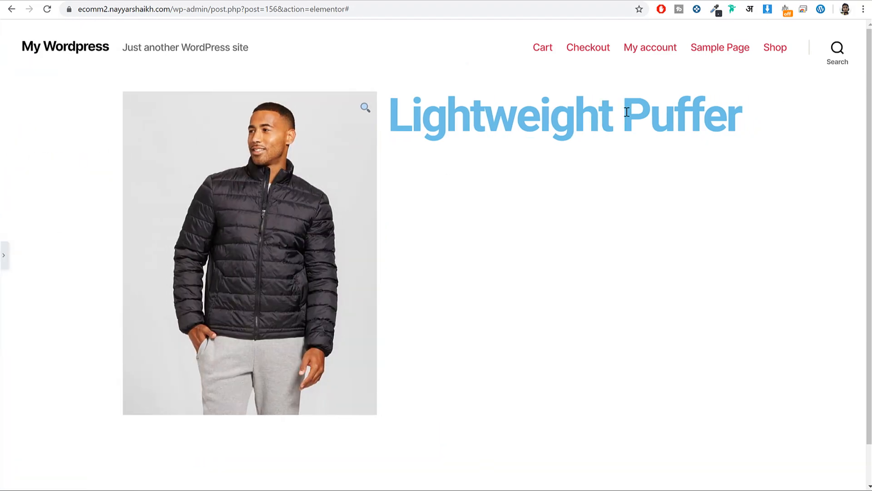
pyautogui.click(5, 255)
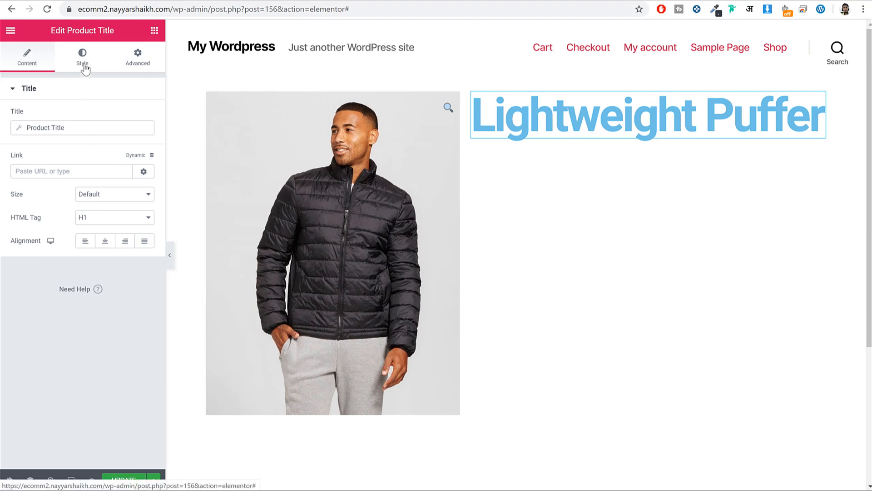
# - Set the product title's text color to 232323
pyautogui.click(84, 63)
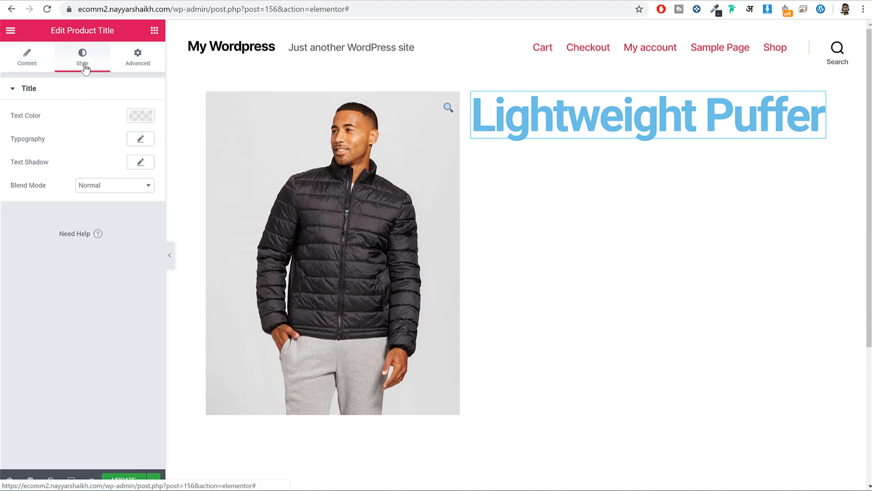
pyautogui.click(137, 119)
pyautogui.click(79, 291)
pyautogui.write('232323')
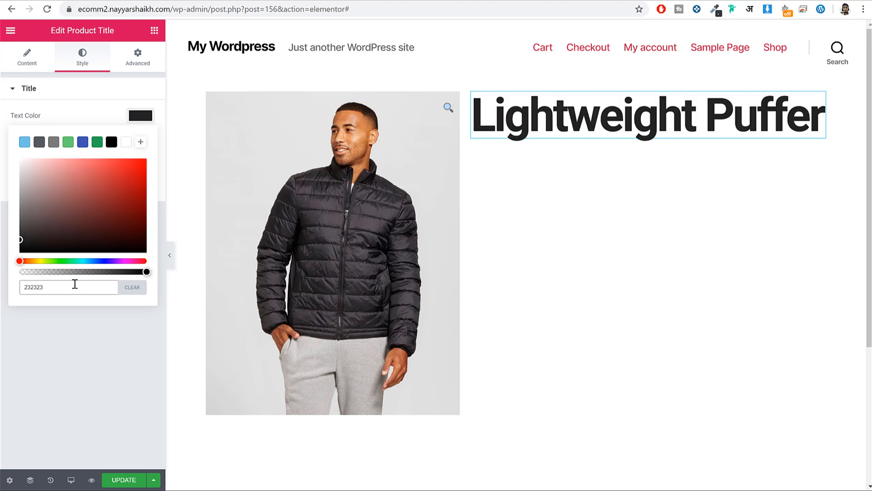
pyautogui.click(142, 125)
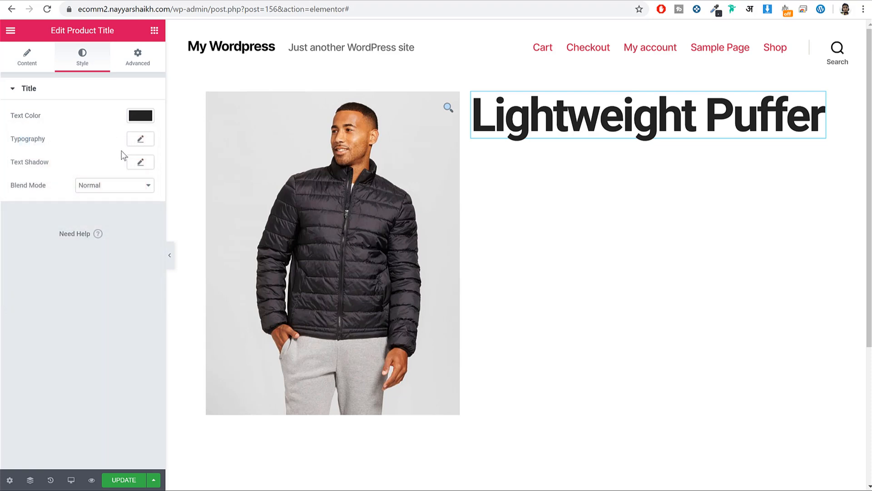
# - Set the product title's typography to the Open Sans family at a size of 30 px
pyautogui.click(139, 140)
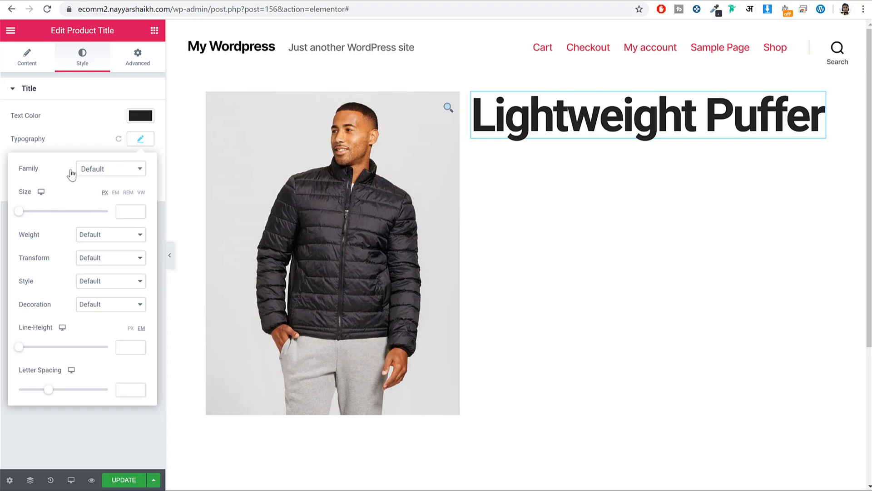
pyautogui.click(116, 175)
pyautogui.write('ope')
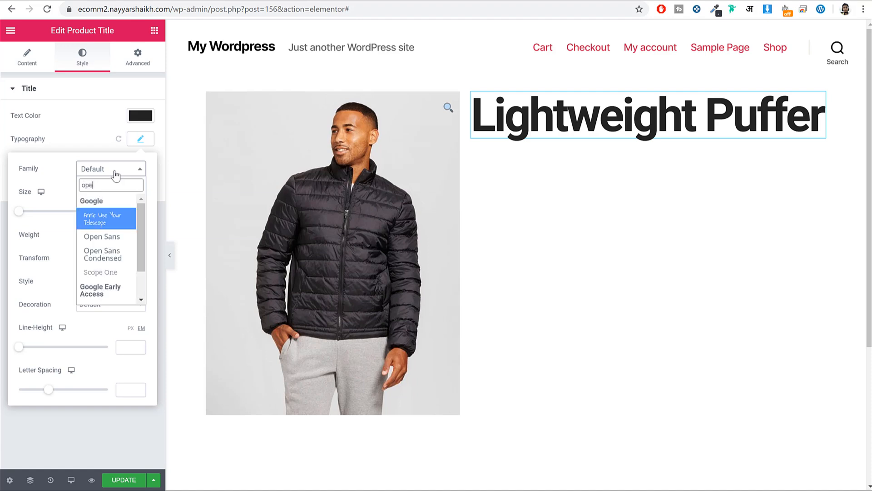
pyautogui.press('Down')
pyautogui.press('Return')
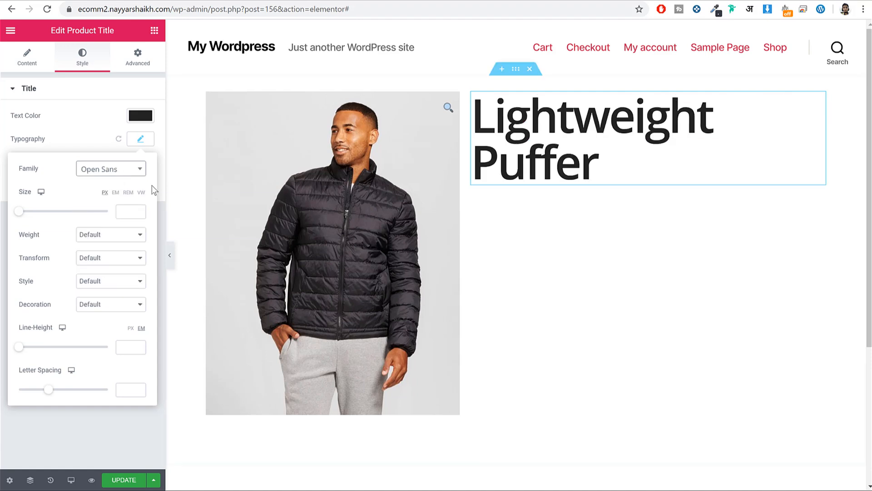
pyautogui.click(125, 212)
pyautogui.write('30')
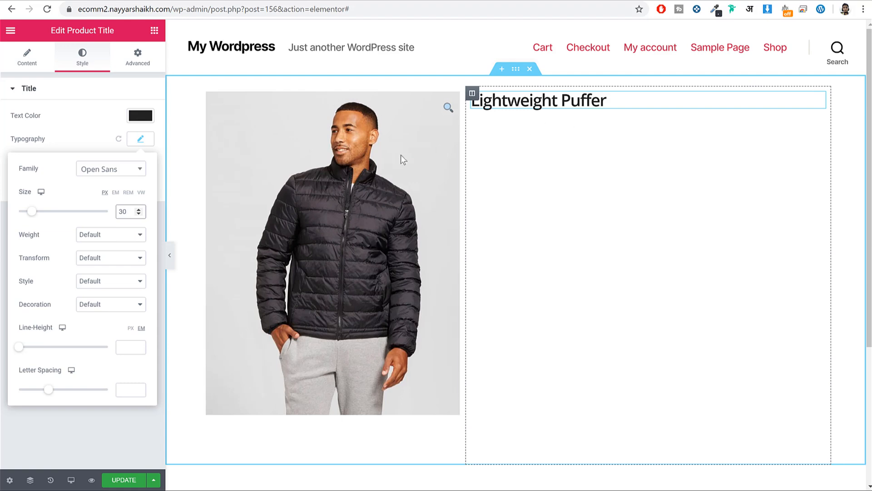
# - Compare the styled product title with the title on the Sweater Fleece Jacket reference page
pyautogui.click(138, 141)
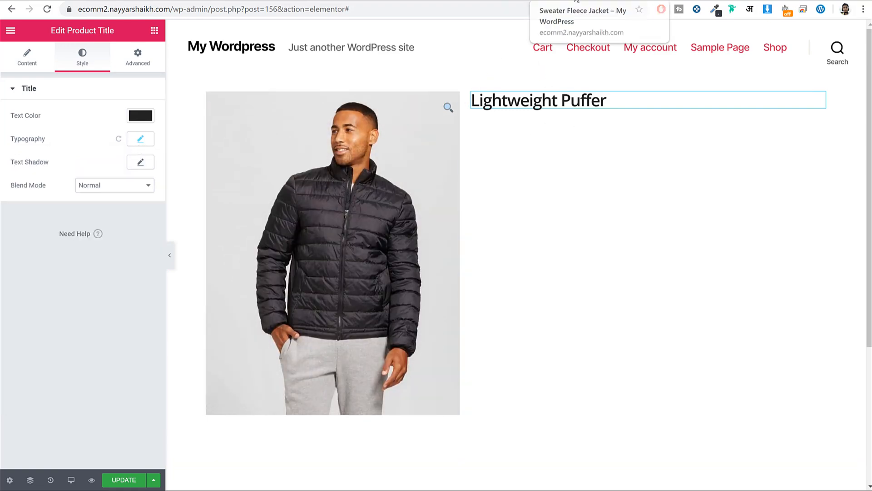
pyautogui.click(576, 2)
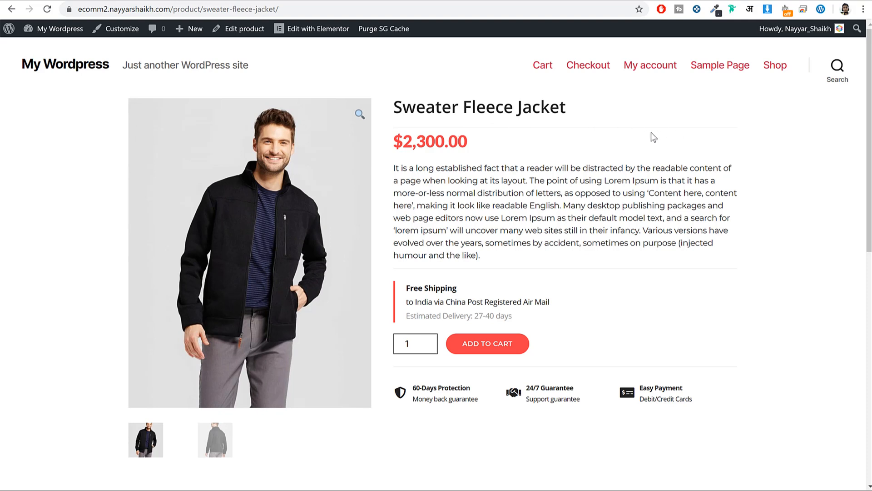
pyautogui.moveTo(394, 108); pyautogui.dragTo(593, 116)
pyautogui.click(513, 115)
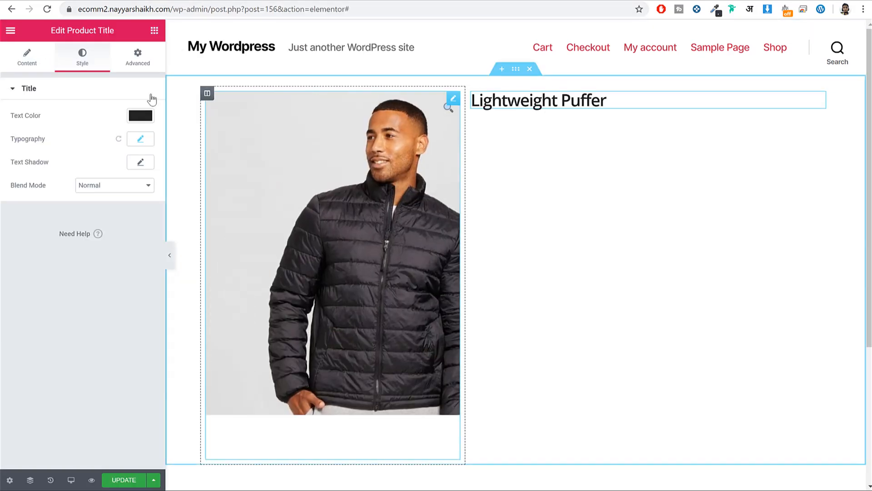
# - Place a Divider widget below the product title in the second column and preview the layout at full width
pyautogui.click(155, 30)
pyautogui.scroll(-10, 103, 249)
pyautogui.moveTo(39, 305); pyautogui.dragTo(643, 112)
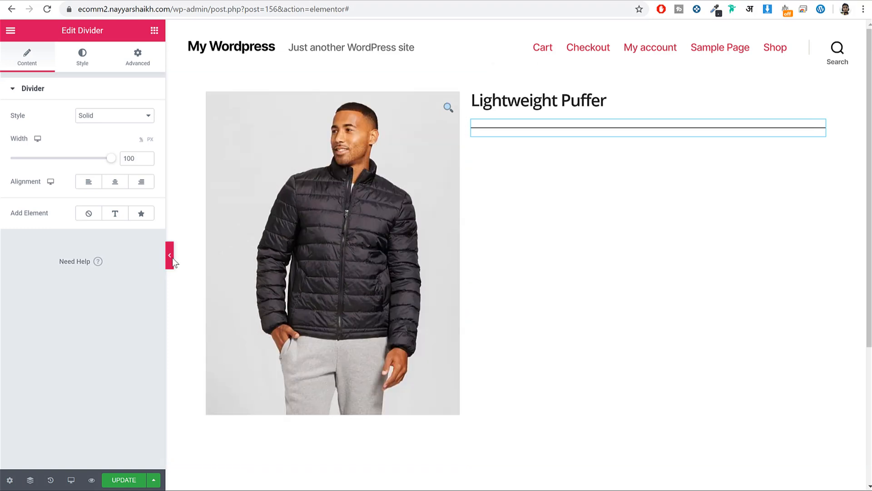
pyautogui.click(171, 258)
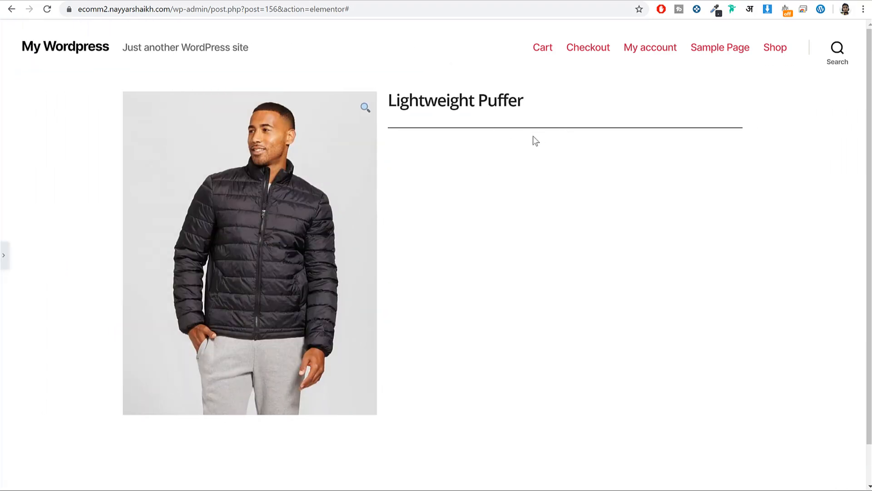
pyautogui.click(3, 255)
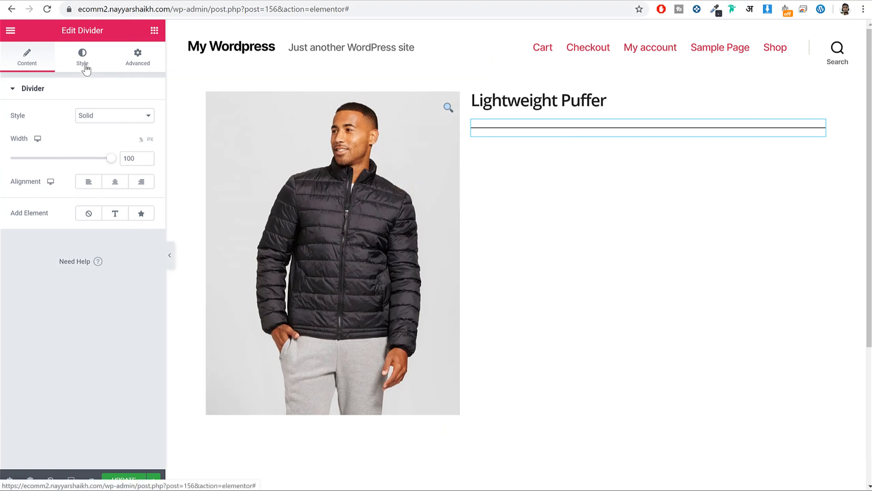
# - Set the divider's color to f1f1f1
pyautogui.click(82, 61)
pyautogui.click(132, 115)
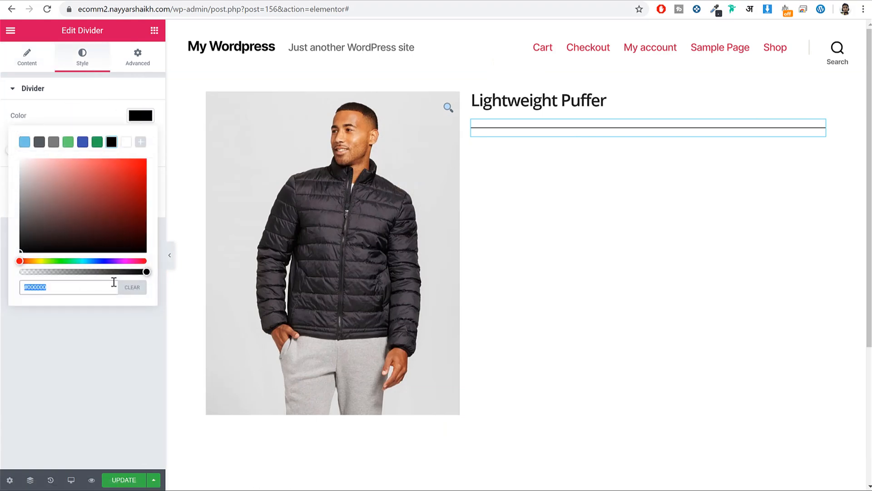
pyautogui.click(132, 287)
pyautogui.click(63, 292)
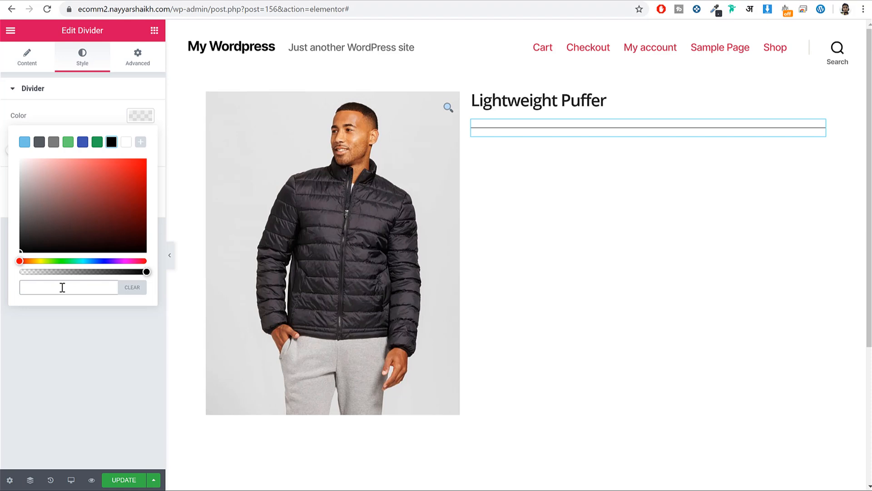
pyautogui.write('f1f1f1')
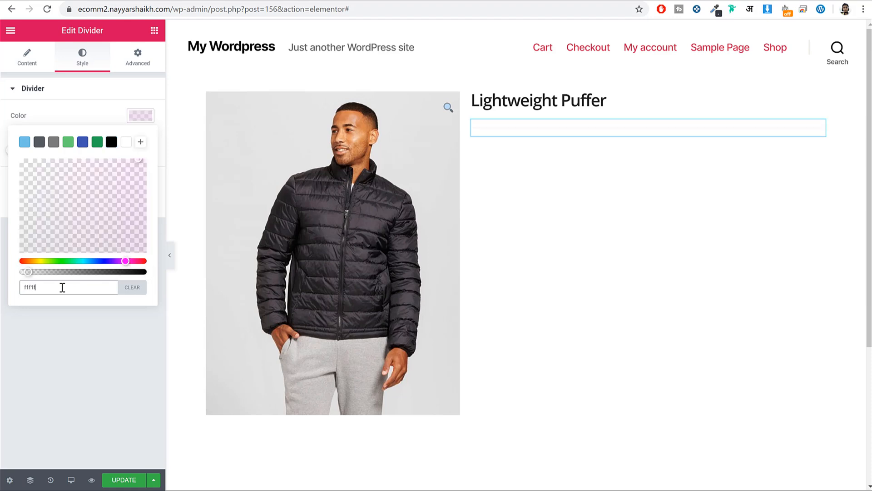
pyautogui.click(131, 361)
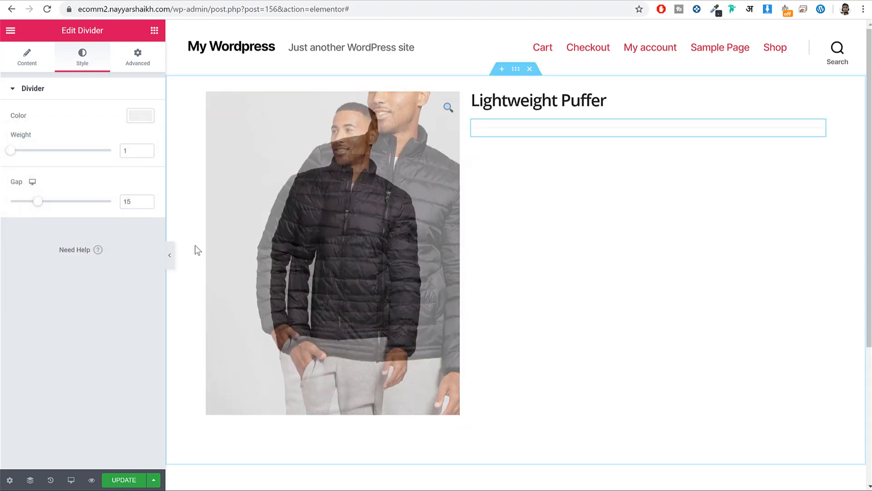
# - Reduce the divider's gap to 2 and update the template
pyautogui.click(171, 256)
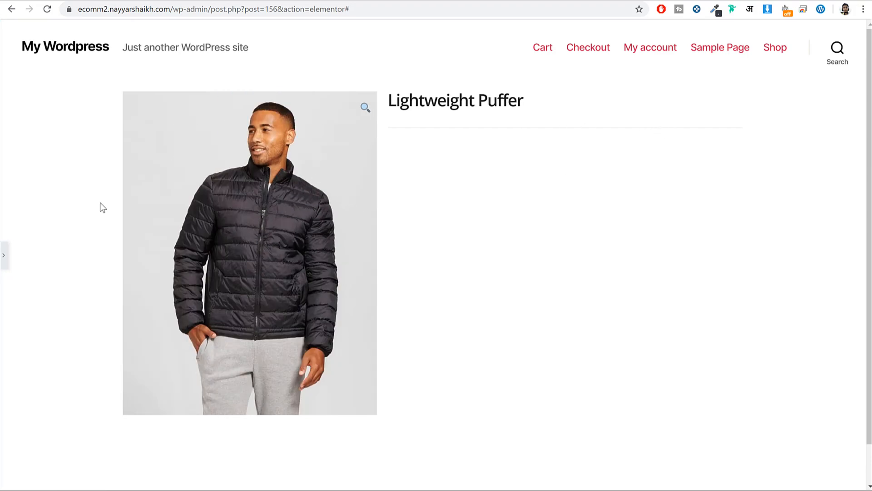
pyautogui.click(4, 257)
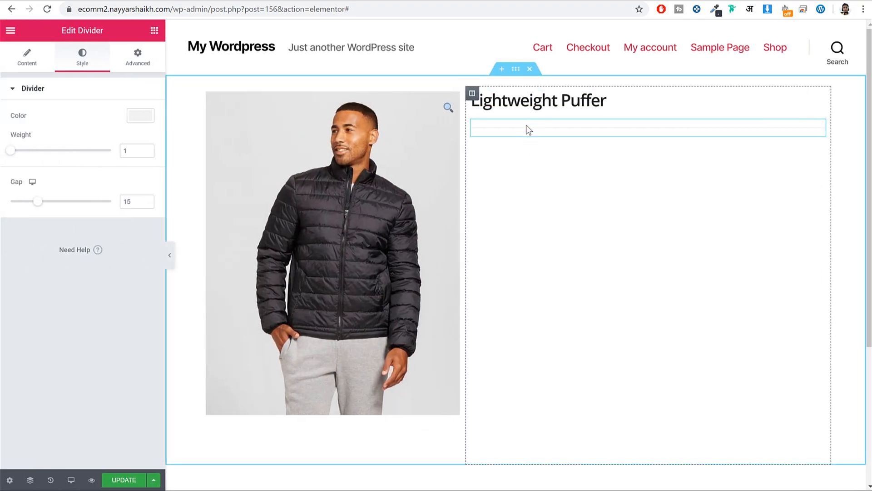
pyautogui.moveTo(9, 183); pyautogui.dragTo(10, 202)
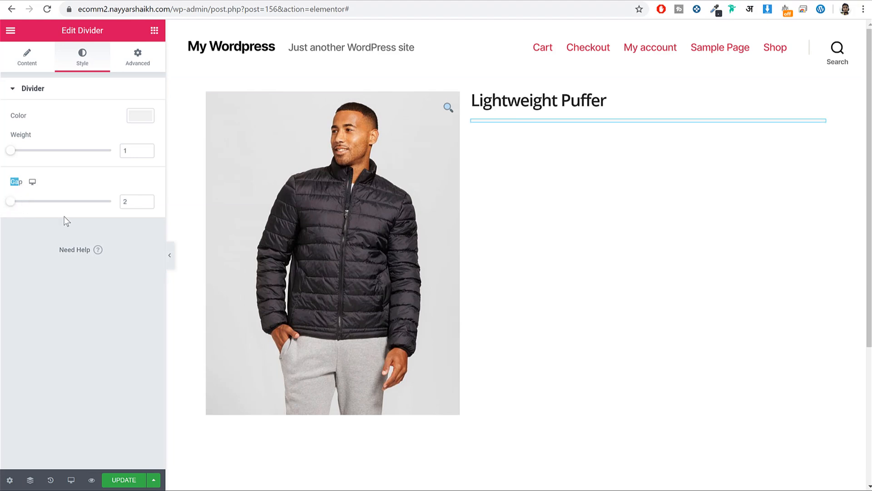
pyautogui.click(131, 479)
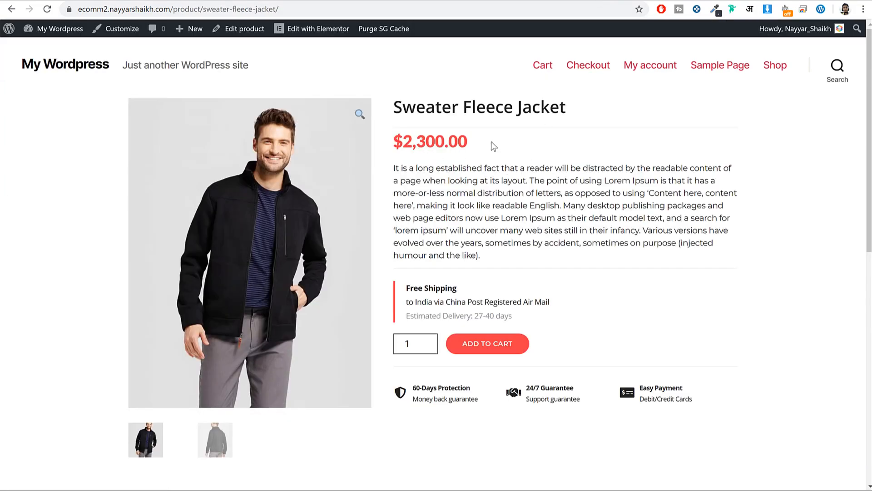
# - Following the reference page's layout, place a Product Price widget directly below the divider
pyautogui.moveTo(493, 146); pyautogui.dragTo(394, 143)
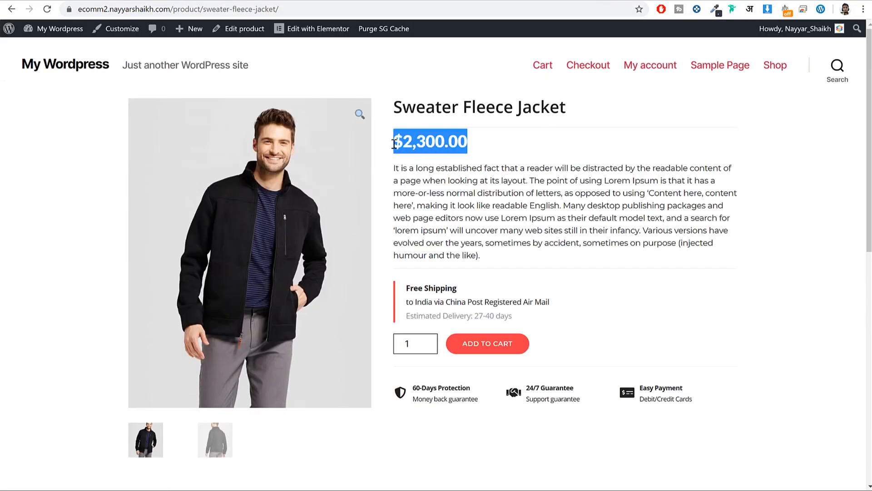
pyautogui.click(460, 140)
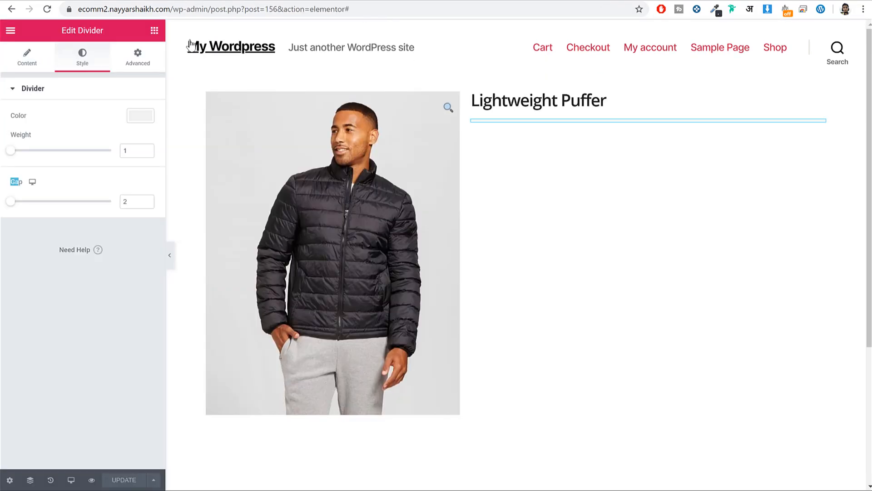
pyautogui.click(153, 30)
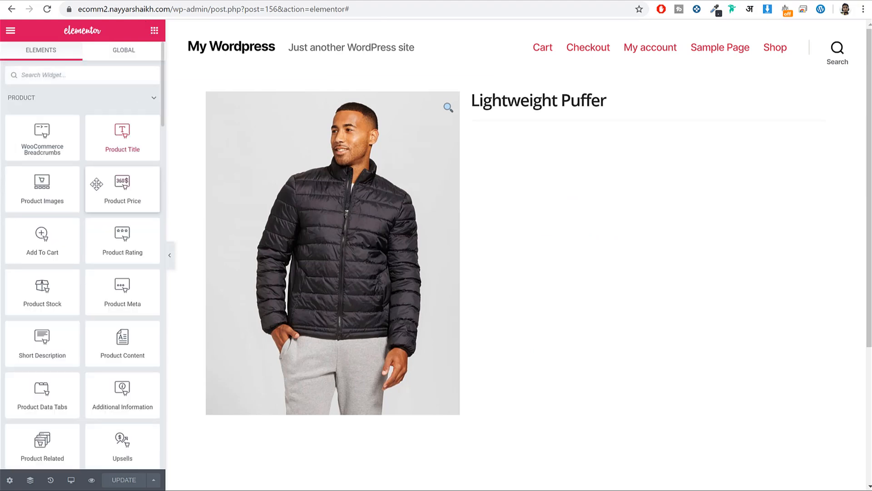
pyautogui.moveTo(121, 186); pyautogui.dragTo(578, 124)
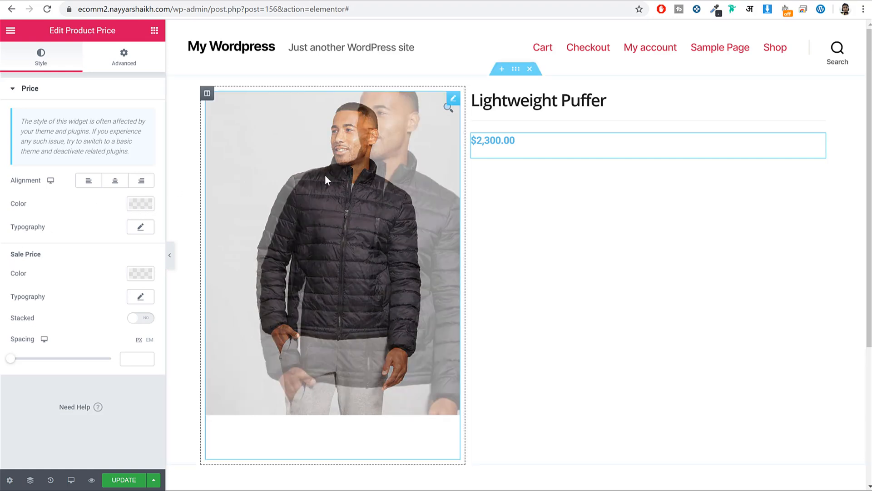
# - Set the product price's regular color to ef3f49
pyautogui.click(148, 205)
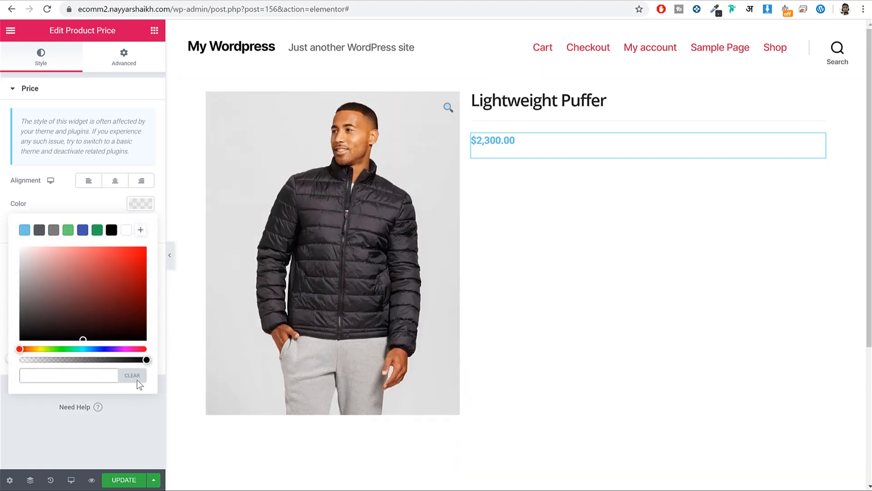
pyautogui.click(62, 373)
pyautogui.write('0f3')
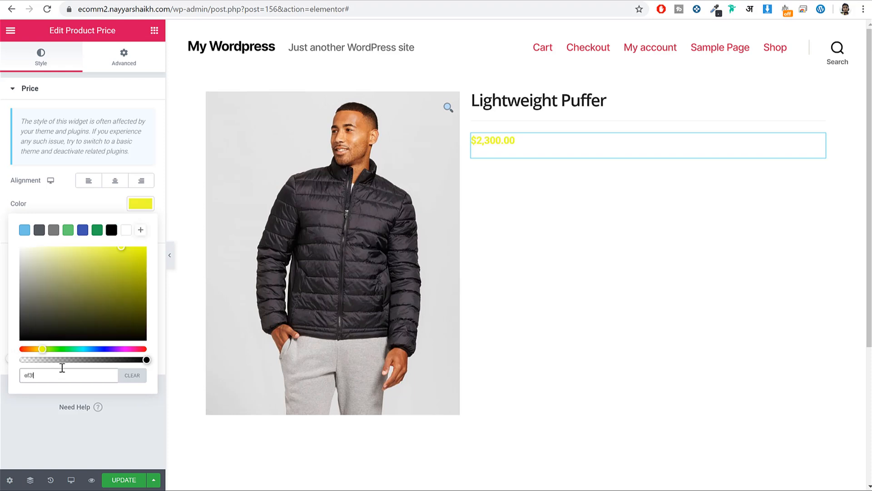
pyautogui.write('f49')
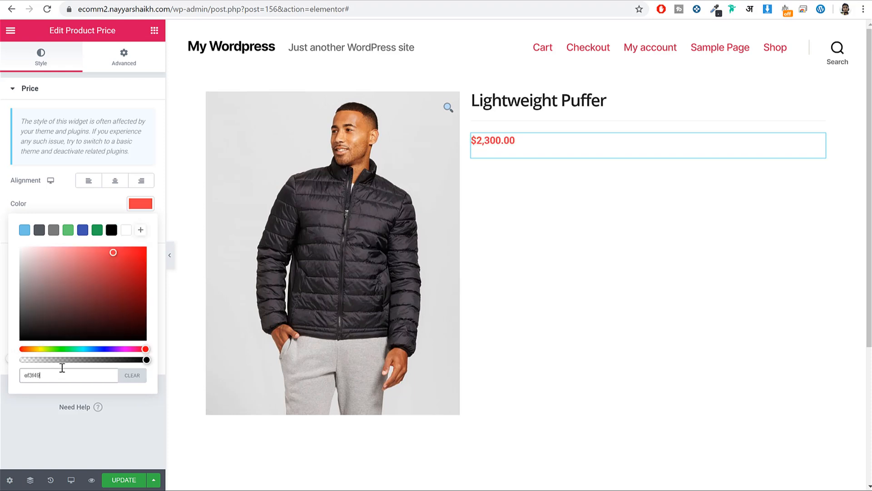
pyautogui.click(139, 210)
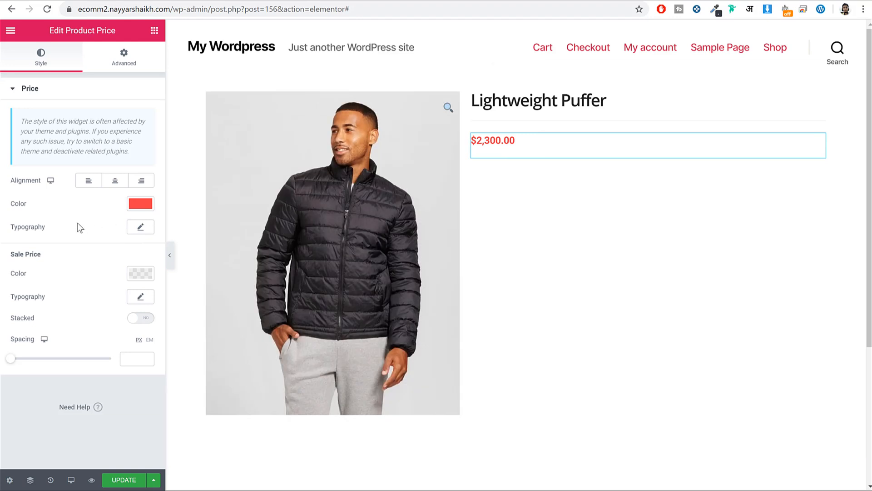
# - Set the product price's typography to the Lato family at 30 px with a weight of 800
pyautogui.click(148, 230)
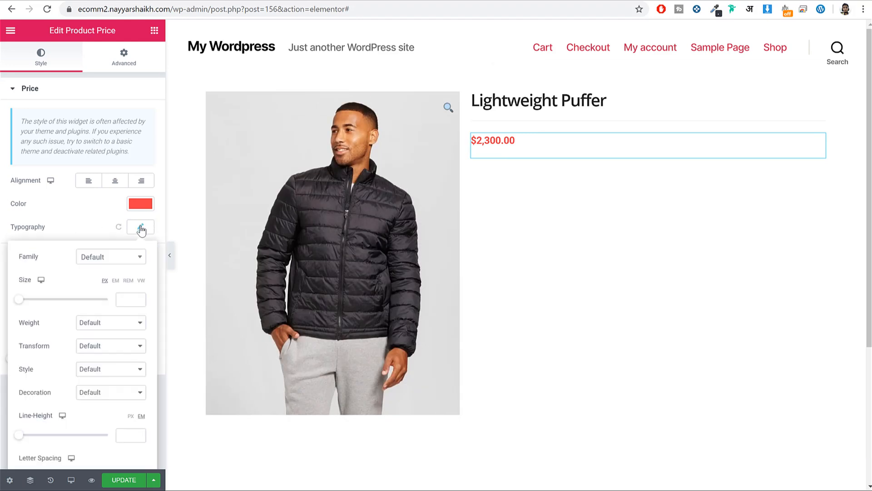
pyautogui.click(126, 259)
pyautogui.write('lato')
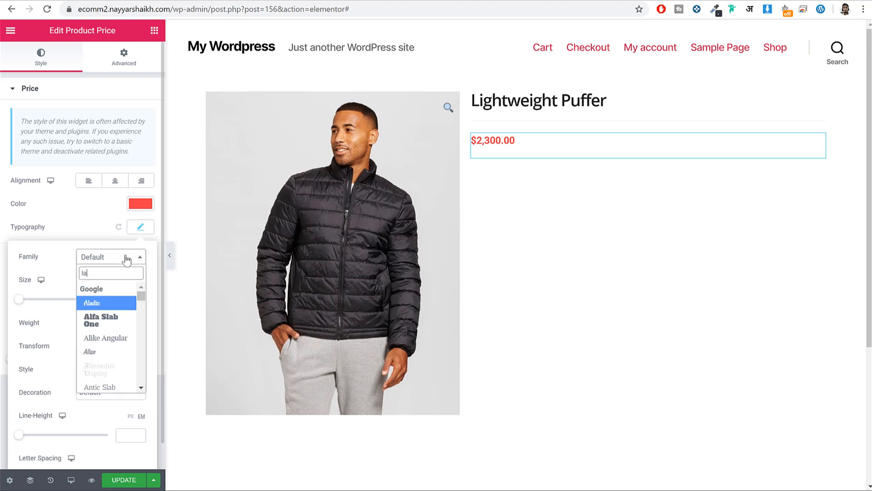
pyautogui.press('Return')
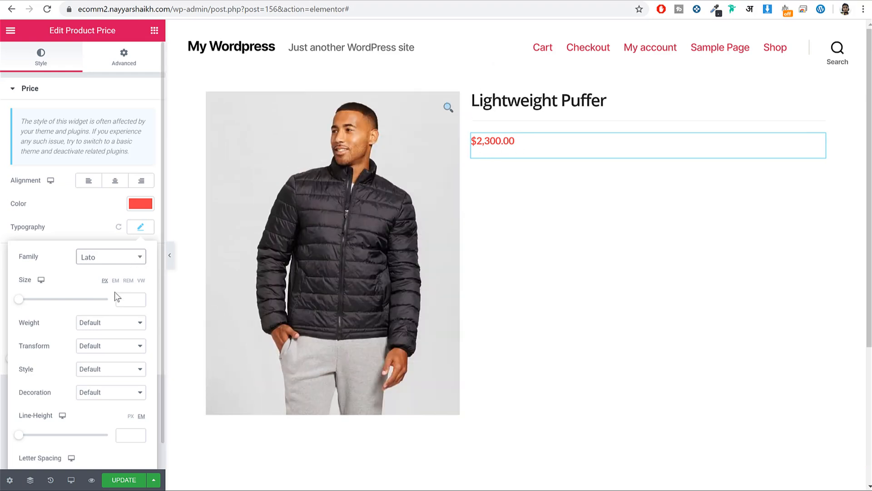
pyautogui.click(120, 298)
pyautogui.write('30')
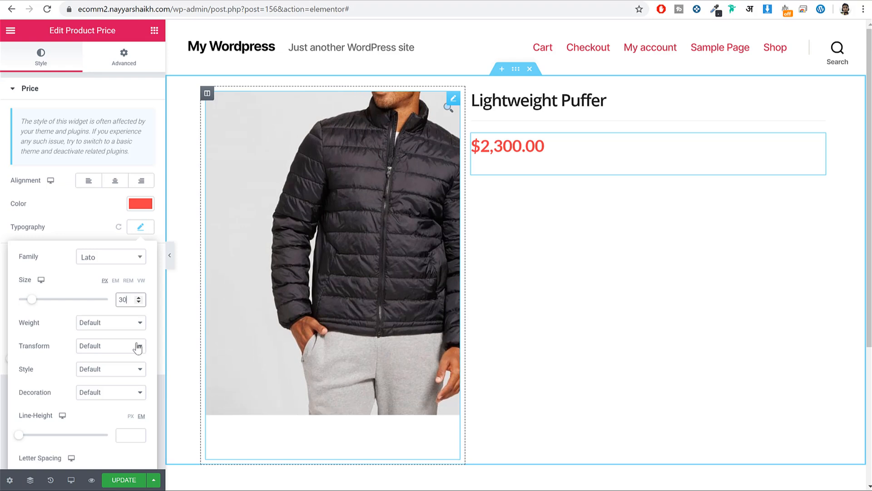
pyautogui.click(114, 326)
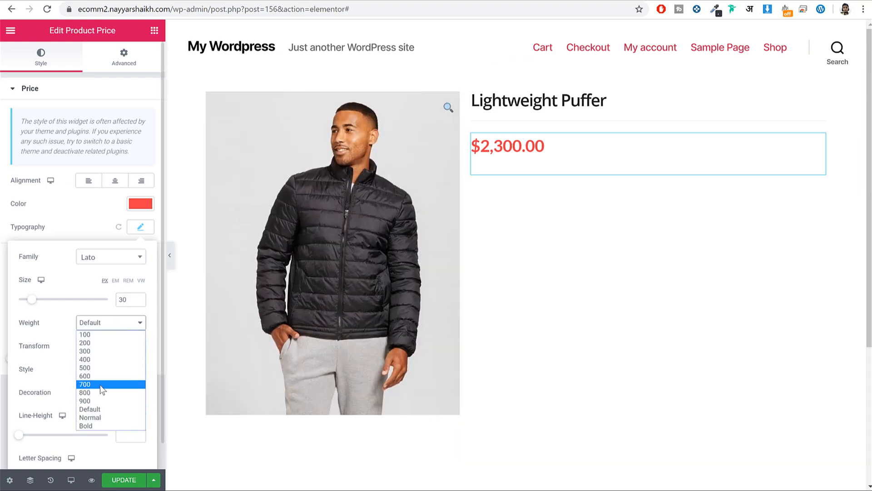
pyautogui.click(98, 394)
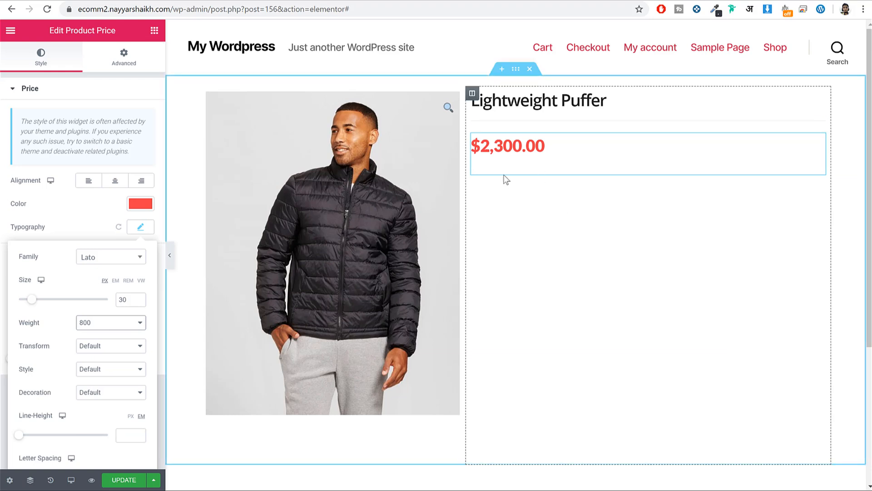
# - Compare the price's look and spacing with the price on the Sweater Fleece Jacket reference page
pyautogui.click(597, 5)
pyautogui.moveTo(435, 139); pyautogui.dragTo(386, 144)
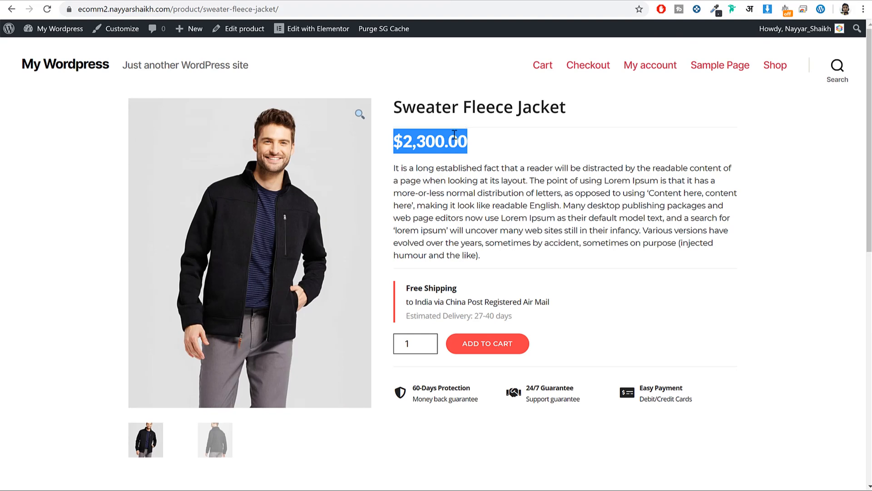
pyautogui.click(441, 166)
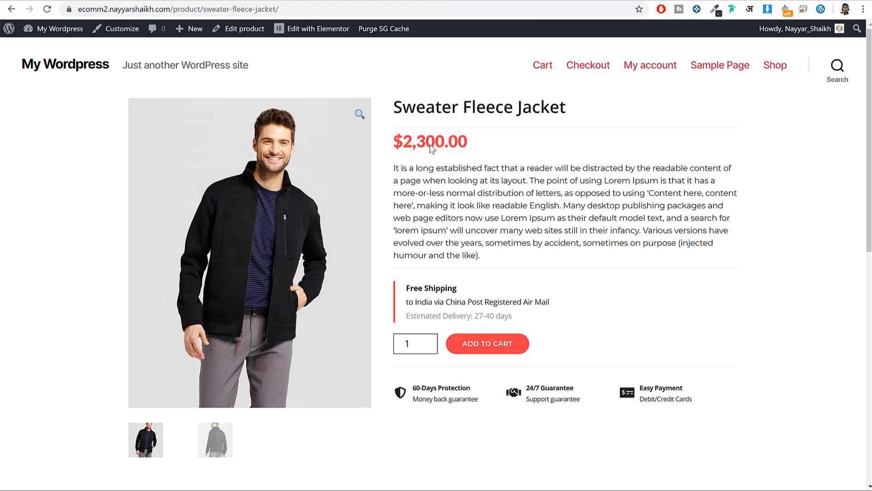
pyautogui.click(468, 2)
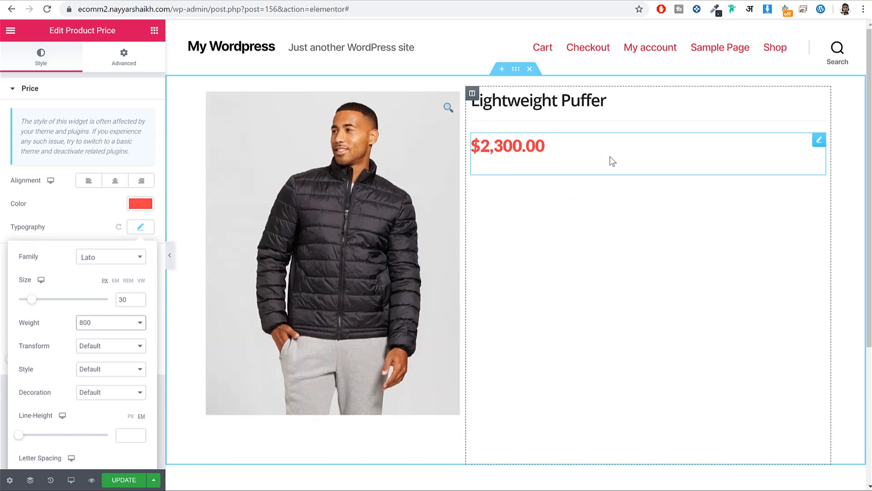
# - Try a 50 px margin on all sides of the product price, and reset the margin to 0
pyautogui.click(132, 64)
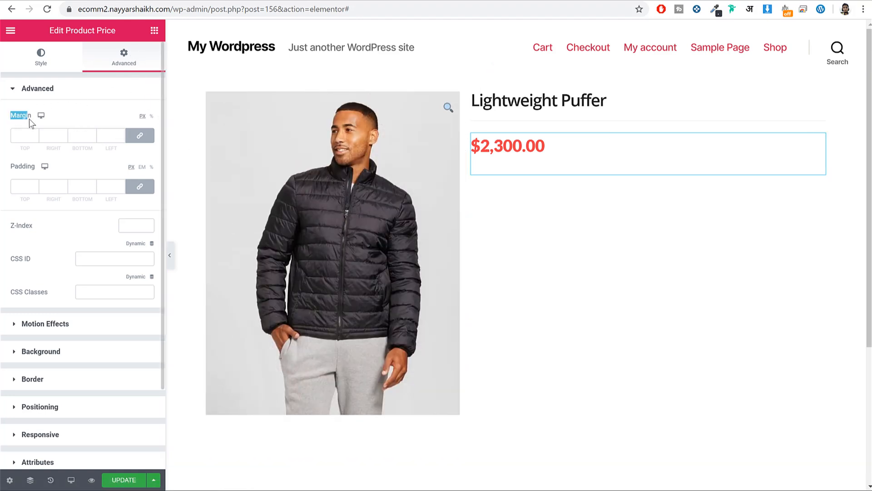
pyautogui.click(18, 135)
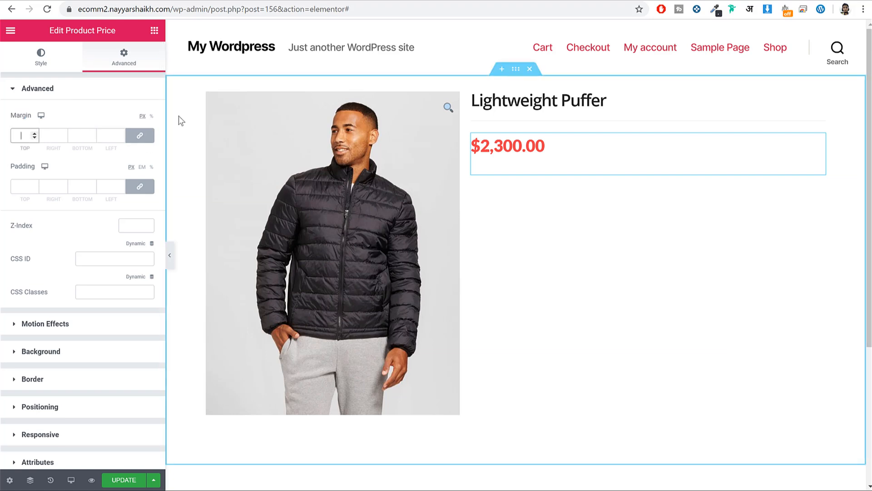
pyautogui.write('50')
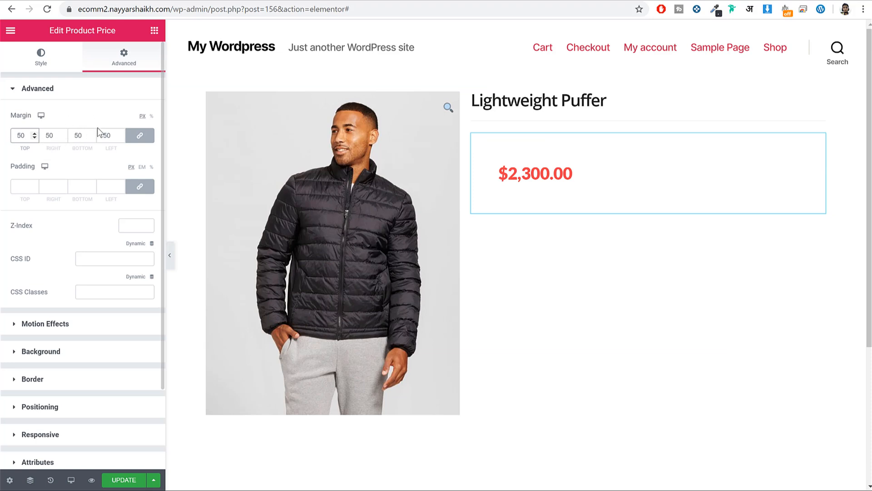
pyautogui.doubleClick(24, 132)
pyautogui.write('00')
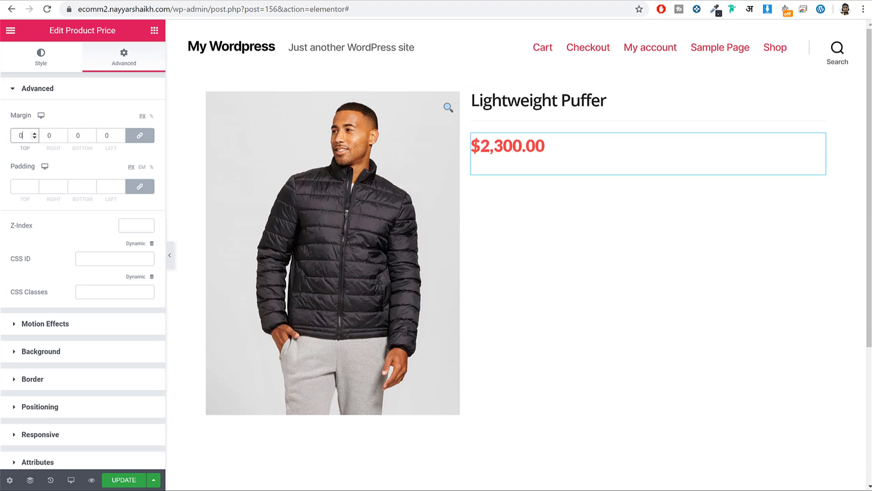
# - Unlink the product price's margins, set the top margin to -20 px and the bottom margin to -35 px, and update the template
pyautogui.click(145, 135)
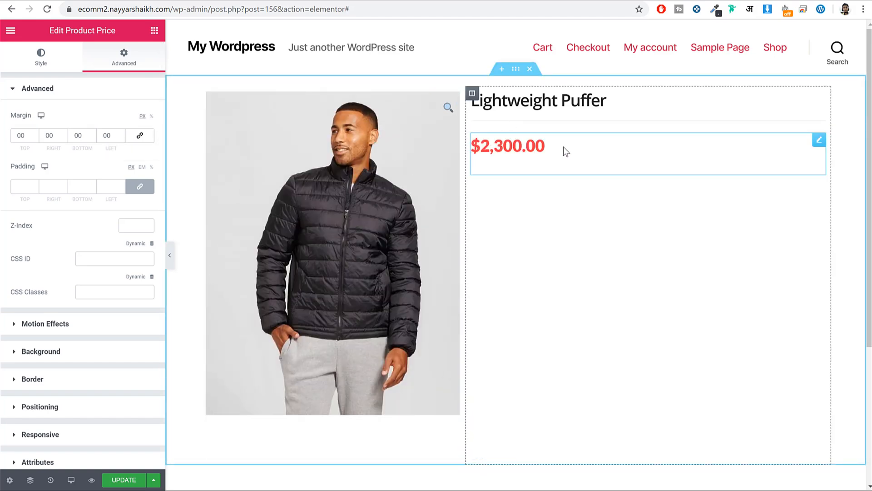
pyautogui.doubleClick(21, 135)
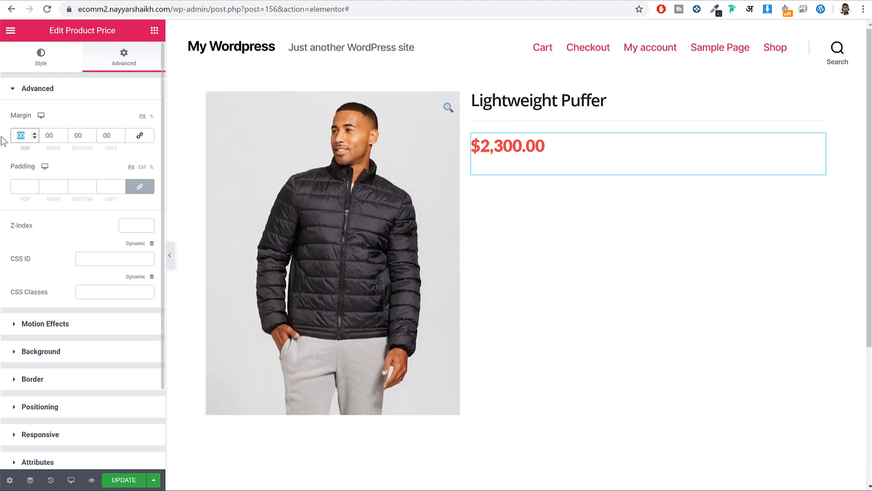
pyautogui.write('20')
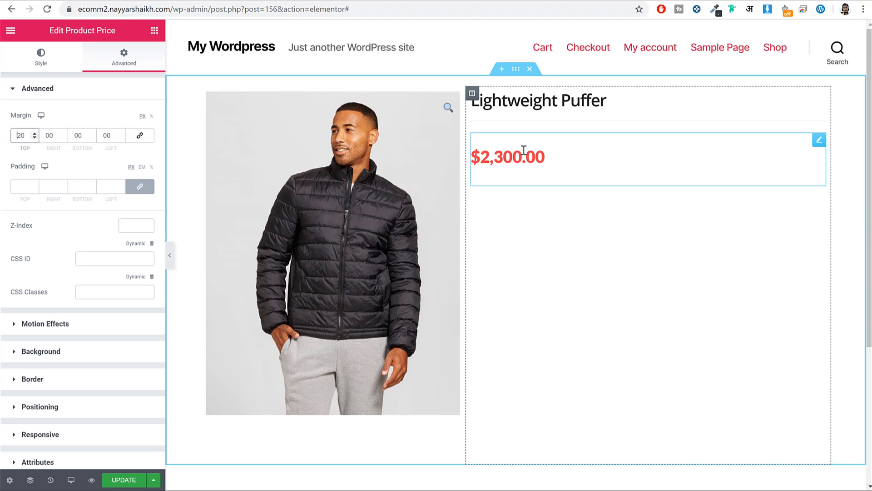
pyautogui.write('-')
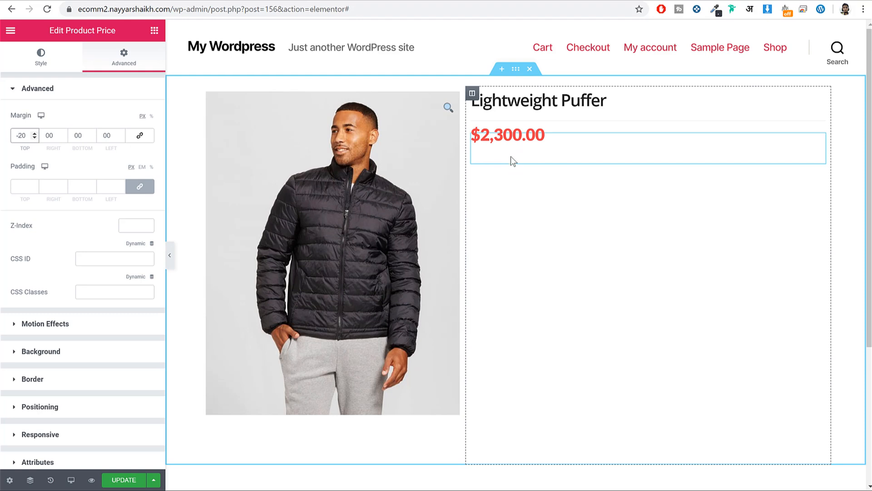
pyautogui.doubleClick(78, 136)
pyautogui.write('35')
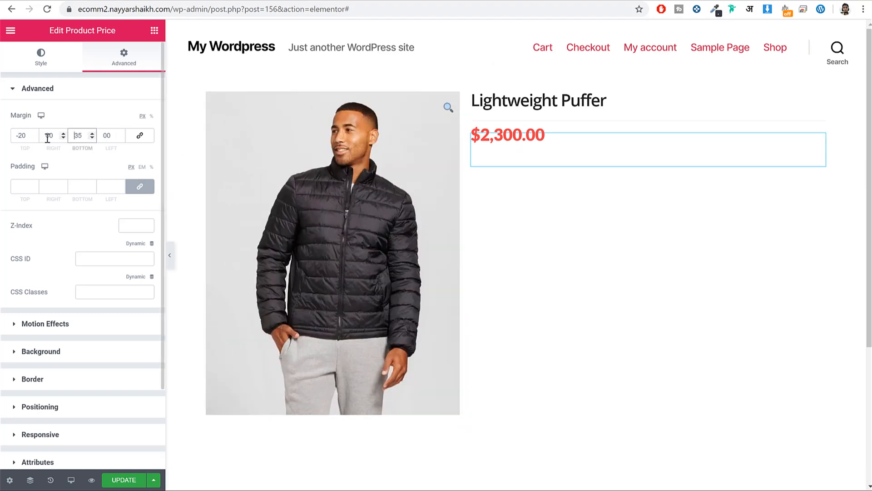
pyautogui.write('-')
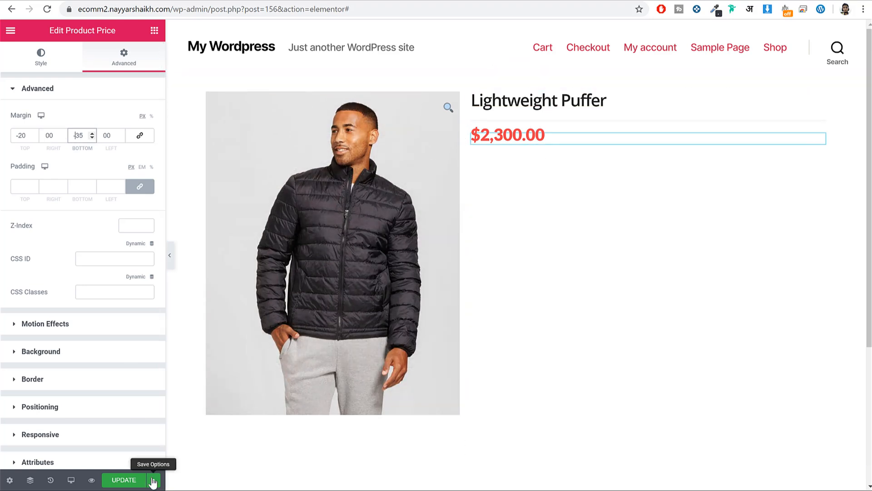
pyautogui.click(119, 485)
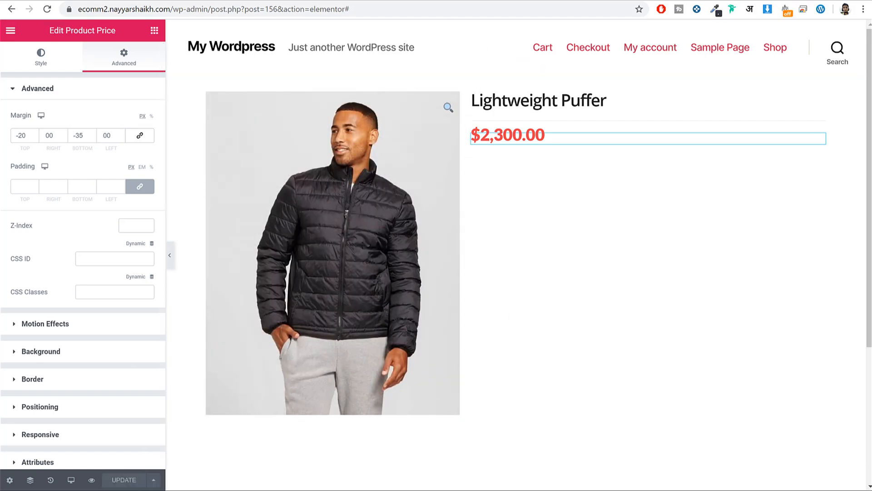
# - Review the short description beneath the price on the Sweater Fleece Jacket reference page
pyautogui.click(609, 0)
pyautogui.moveTo(391, 165); pyautogui.dragTo(549, 239)
pyautogui.click(550, 239)
pyautogui.click(309, 3)
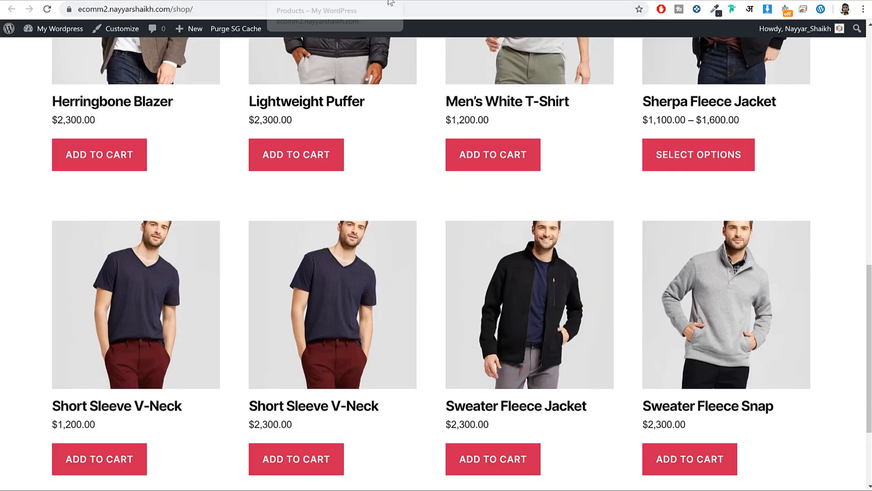
pyautogui.click(447, 2)
# - Add a Short Description widget below the product price and set its text color to 232323
pyautogui.click(154, 32)
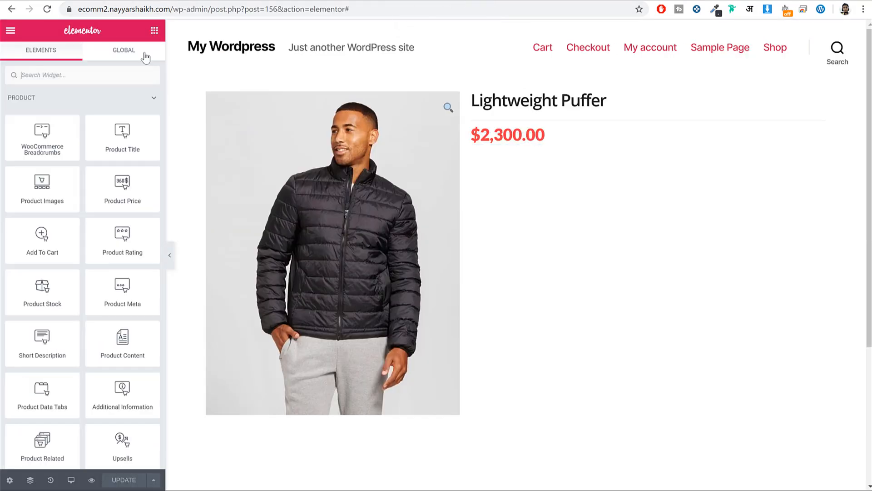
pyautogui.moveTo(40, 345); pyautogui.dragTo(600, 161)
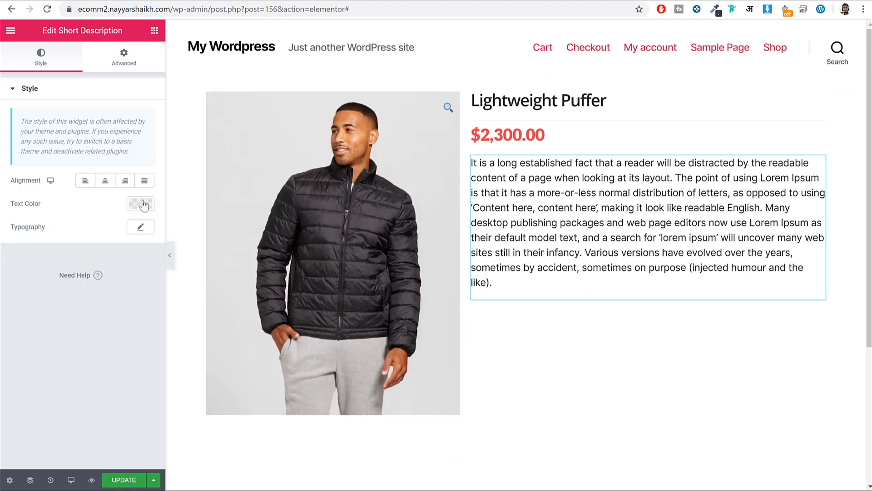
pyautogui.click(140, 203)
pyautogui.click(142, 377)
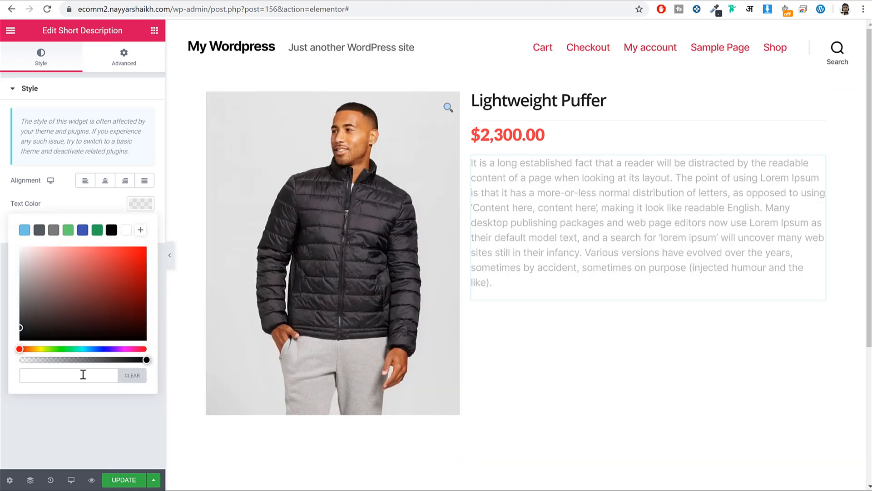
pyautogui.click(83, 374)
pyautogui.write('232323')
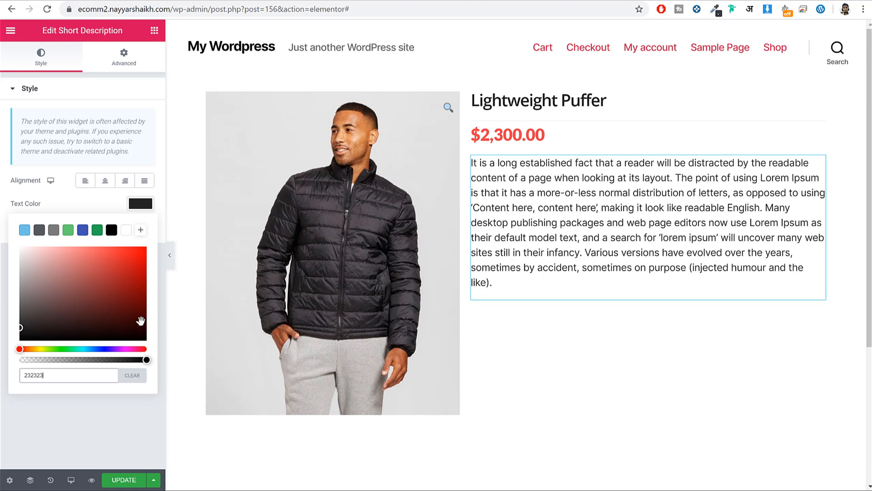
pyautogui.moveTo(60, 375); pyautogui.dragTo(15, 377)
pyautogui.click(177, 253)
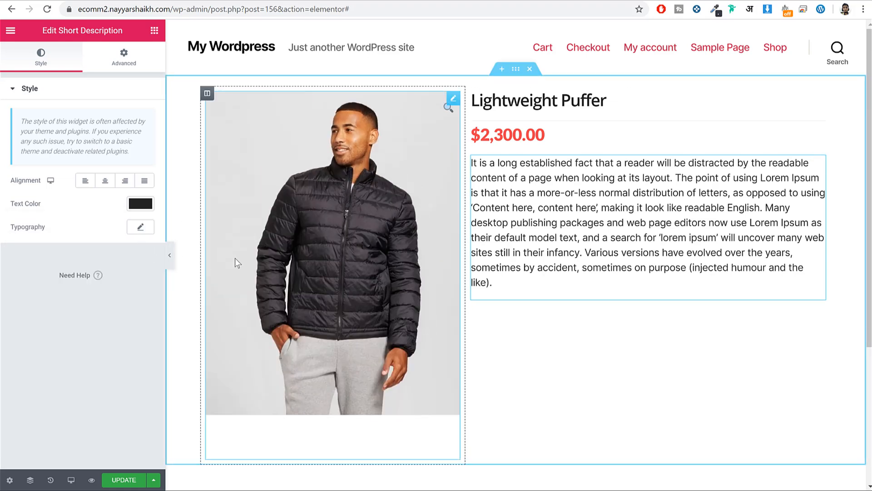
# - Set the short description's typography to the Montserrat family at 15 px, and update the template
pyautogui.click(145, 232)
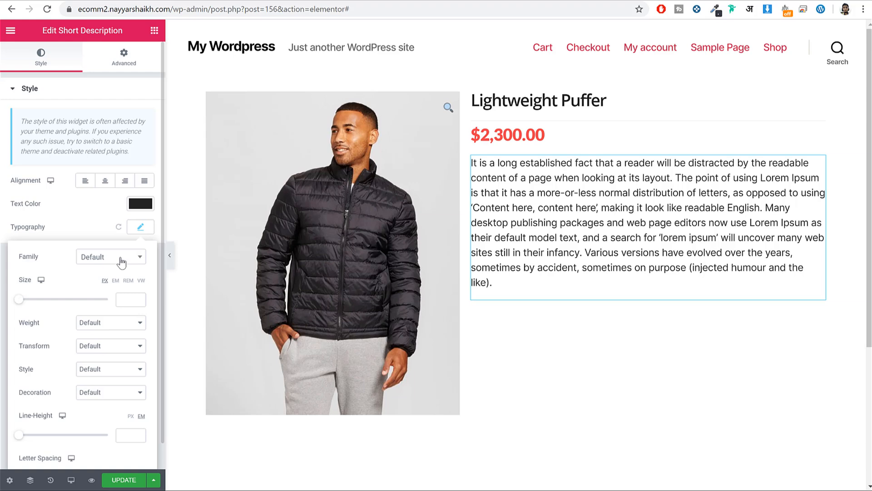
pyautogui.click(122, 262)
pyautogui.write('montse')
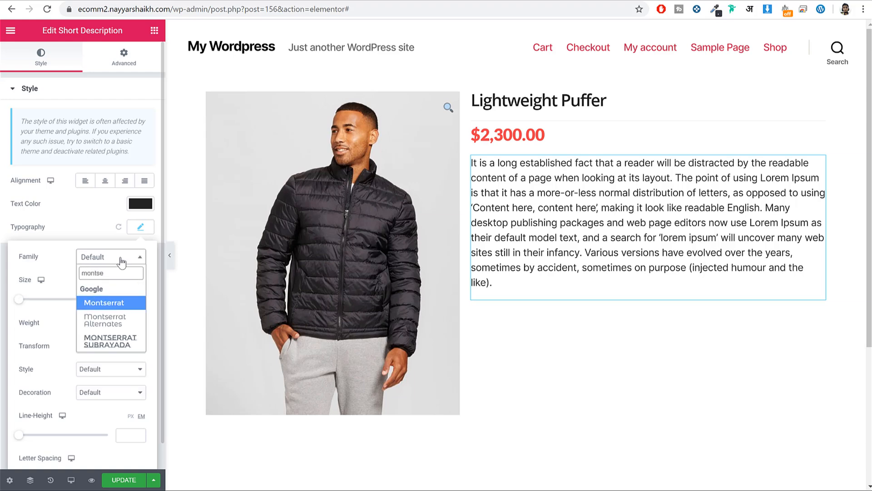
pyautogui.press('Return')
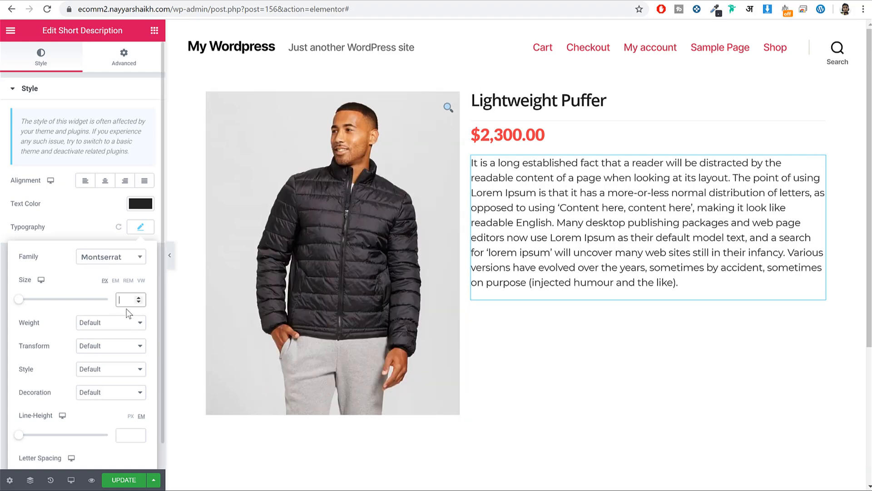
pyautogui.write('15')
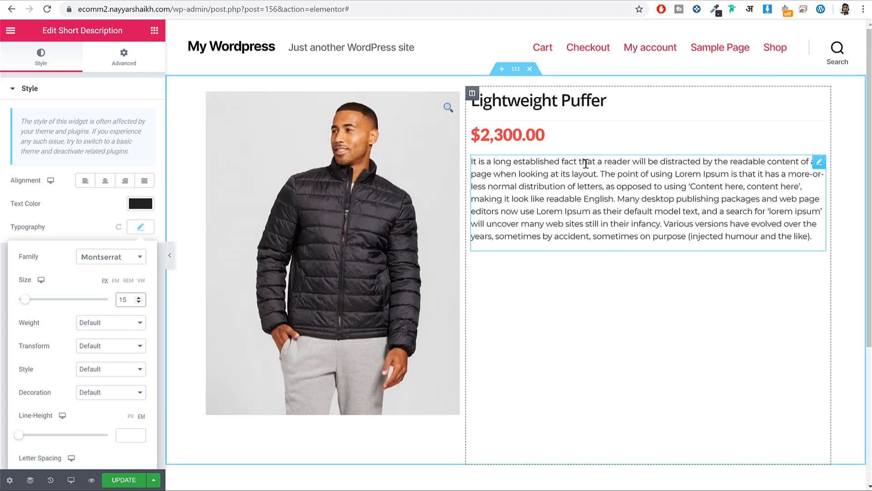
pyautogui.click(124, 479)
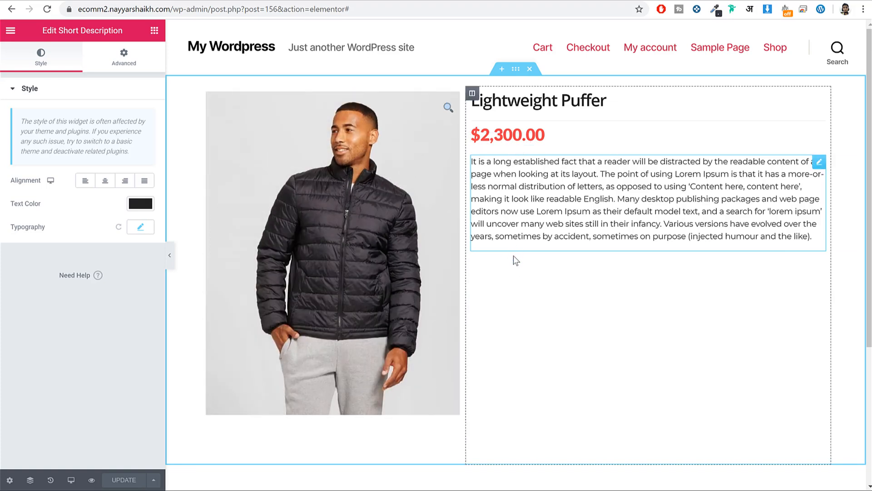
# - Unlink the short description's margins, set only the bottom margin to -25 px, and update the template
pyautogui.click(136, 59)
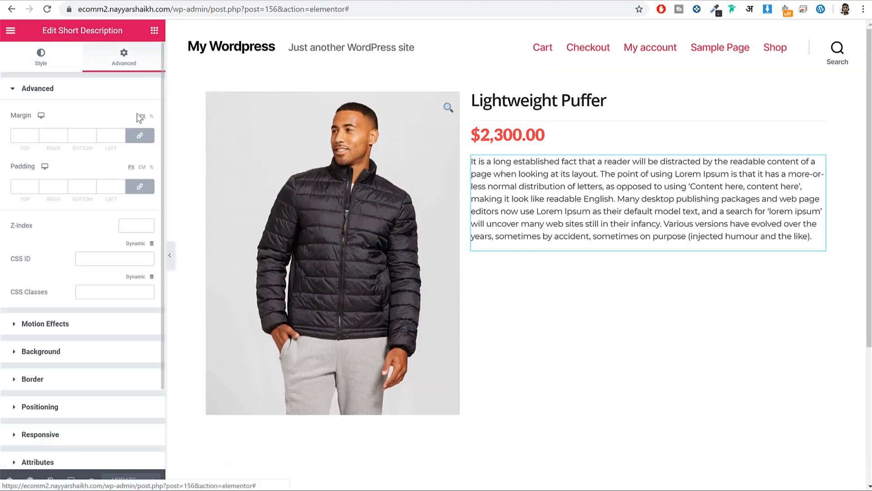
pyautogui.click(150, 136)
pyautogui.doubleClick(80, 135)
pyautogui.write('25')
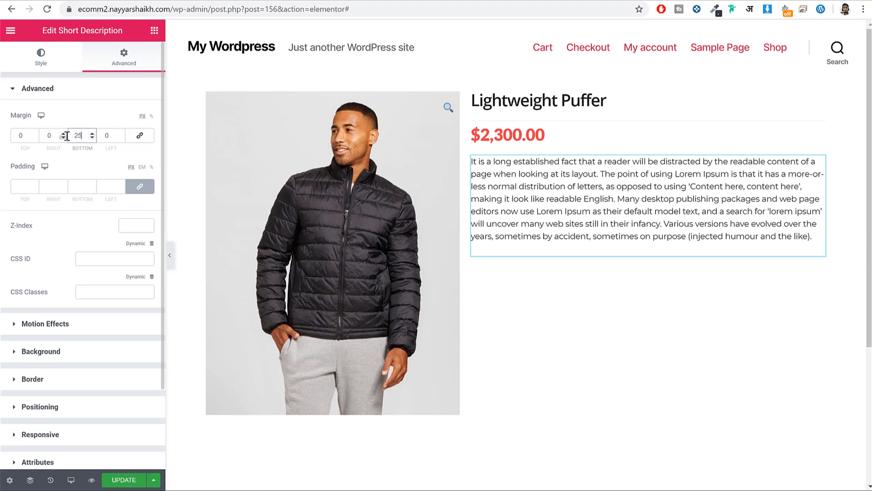
pyautogui.write('-')
pyautogui.click(122, 481)
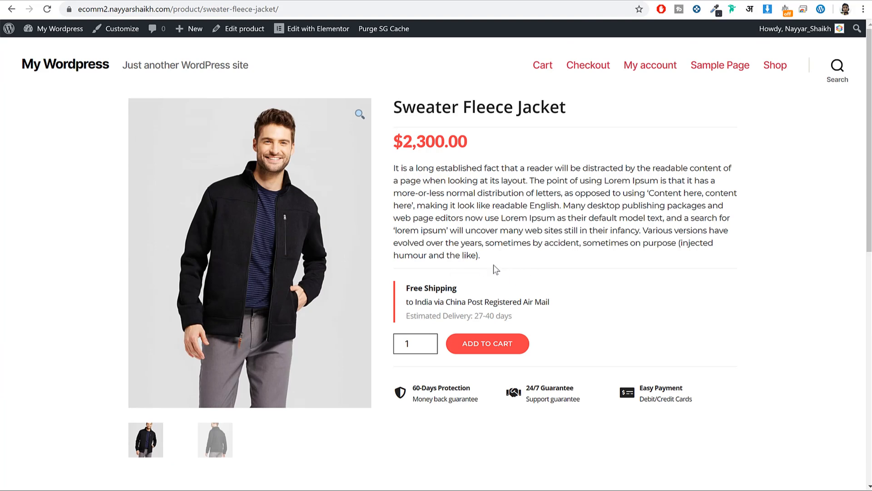
# - Copy the divider under the product title and paste it below the short description
pyautogui.click(463, 2)
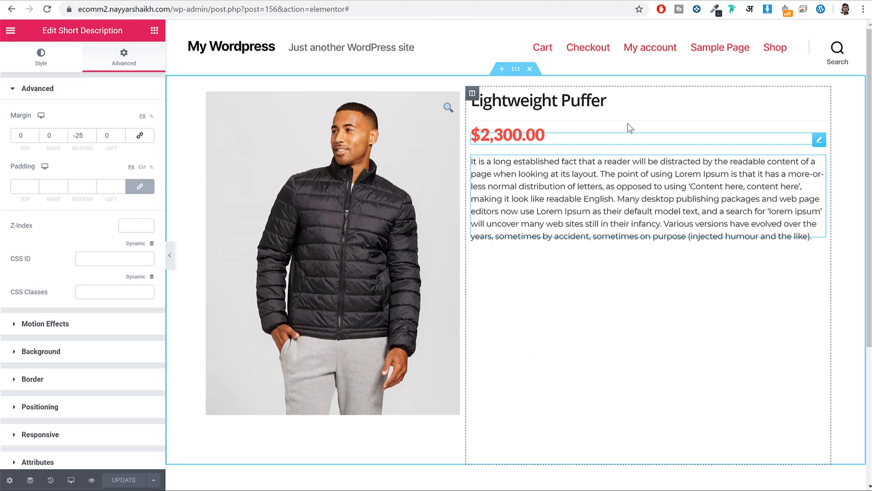
pyautogui.rightClick(612, 119)
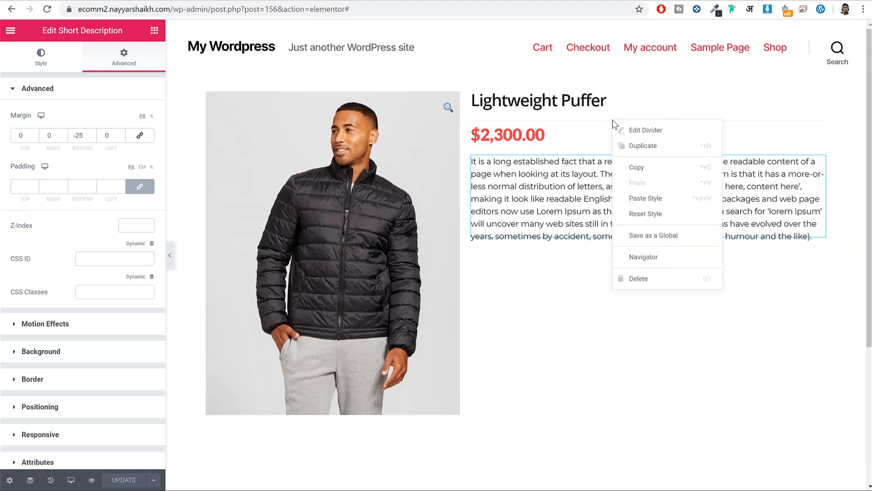
pyautogui.click(632, 167)
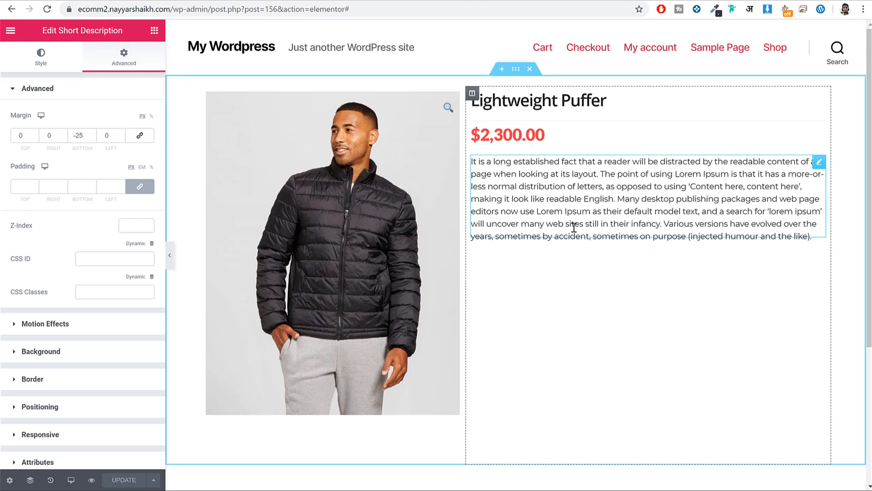
pyautogui.rightClick(572, 225)
pyautogui.click(636, 294)
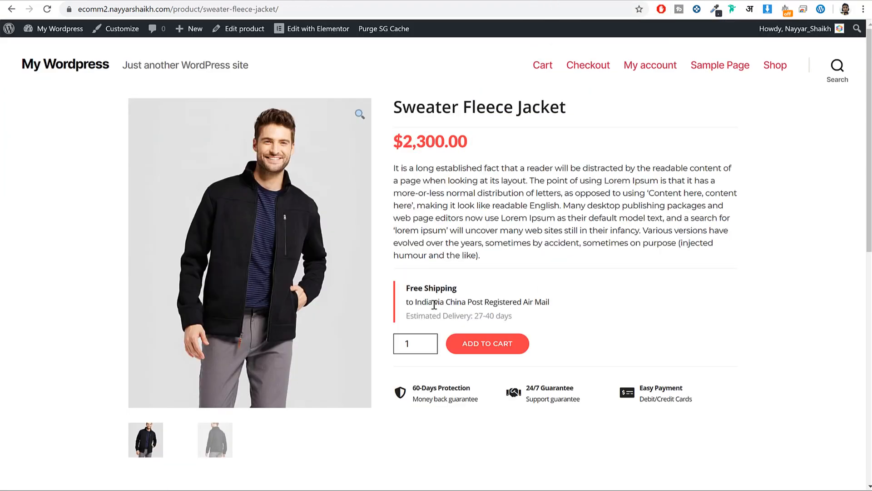
# - Copy the three-line Free Shipping text, ending with the estimated delivery, from the Sweater Fleece Jacket reference page
pyautogui.scroll(-1, 445, 218)
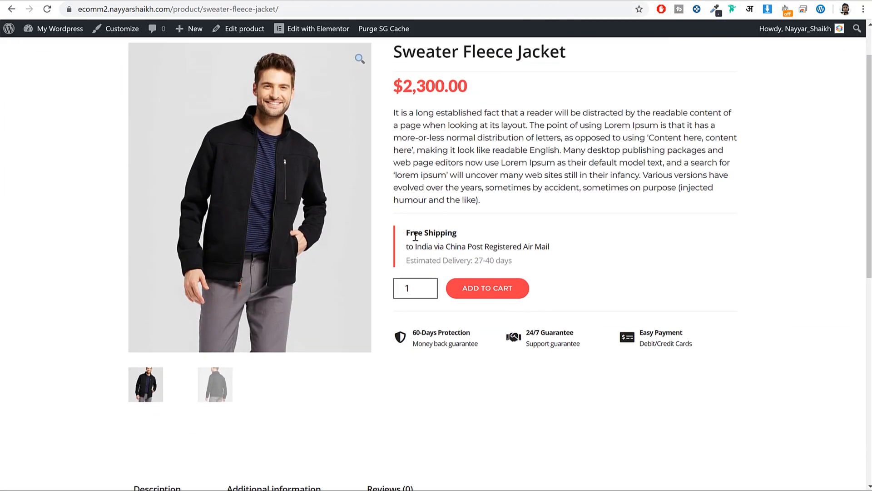
pyautogui.moveTo(518, 263); pyautogui.dragTo(397, 241)
pyautogui.hotkey('ctrl', 'c')
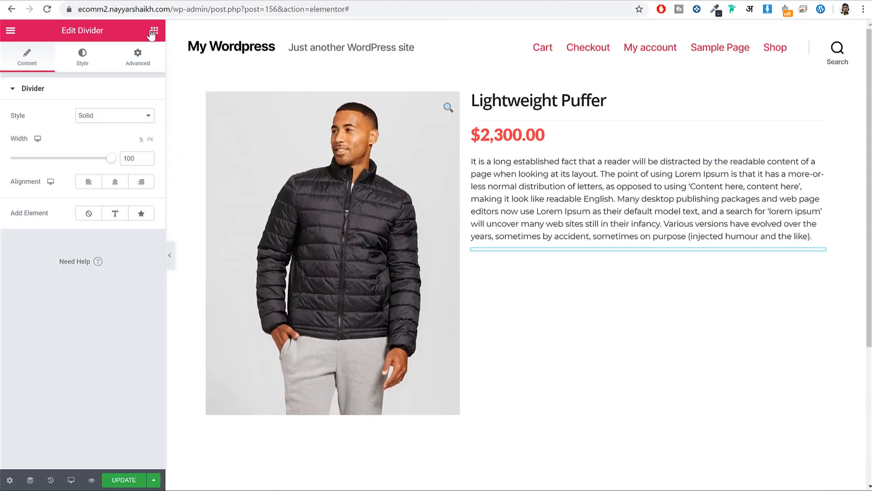
# - Add a Text Editor widget below the lower divider and replace its placeholder text with the copied shipping text
pyautogui.click(154, 31)
pyautogui.scroll(-5, 145, 200)
pyautogui.scroll(-7, 145, 199)
pyautogui.moveTo(136, 213); pyautogui.dragTo(569, 249)
pyautogui.moveTo(141, 299); pyautogui.dragTo(1, 213)
pyautogui.hotkey('ctrl', 'v')
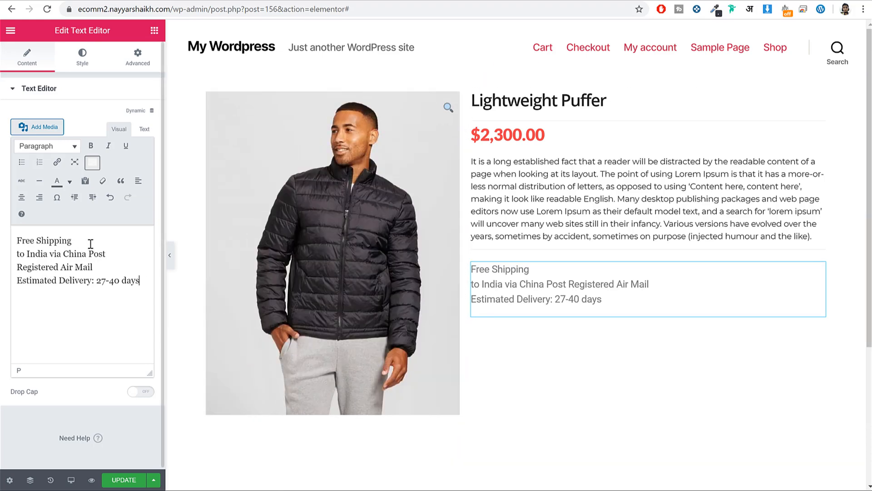
# - Compare the formatting of the pasted shipping lines with the Free Shipping block on the Sweater Fleece Jacket page
pyautogui.moveTo(72, 240); pyautogui.dragTo(17, 240)
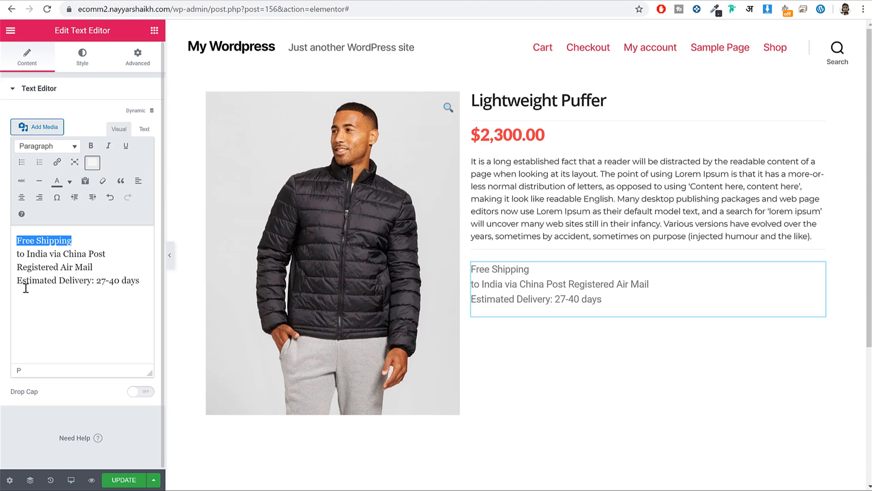
pyautogui.moveTo(143, 280); pyautogui.dragTo(94, 280)
pyautogui.click(95, 280)
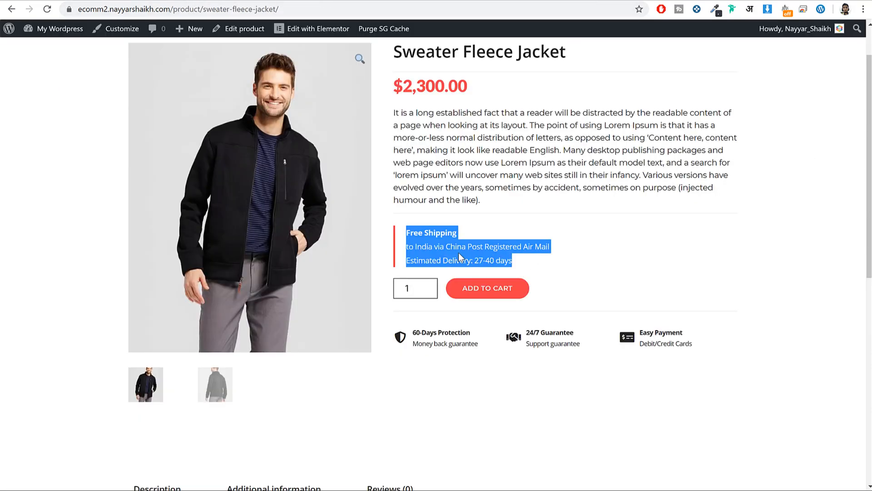
pyautogui.click(459, 252)
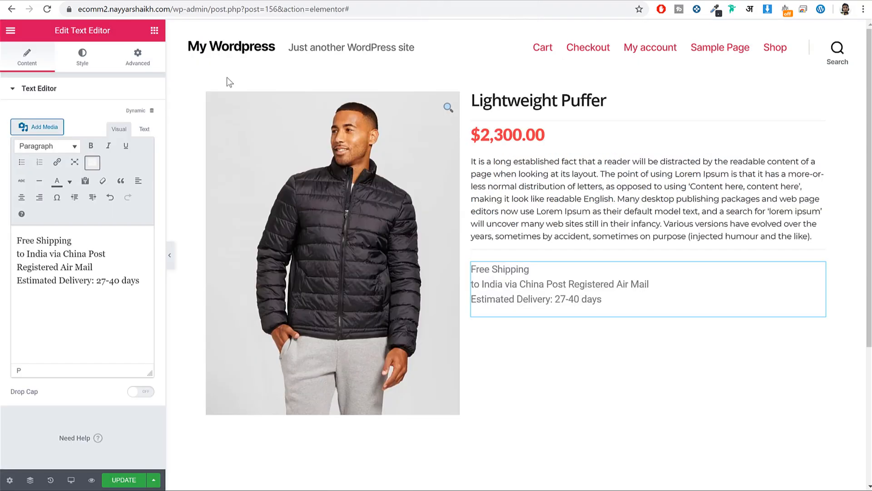
# - Set the shipping text's color to 232323
pyautogui.click(84, 66)
pyautogui.click(139, 148)
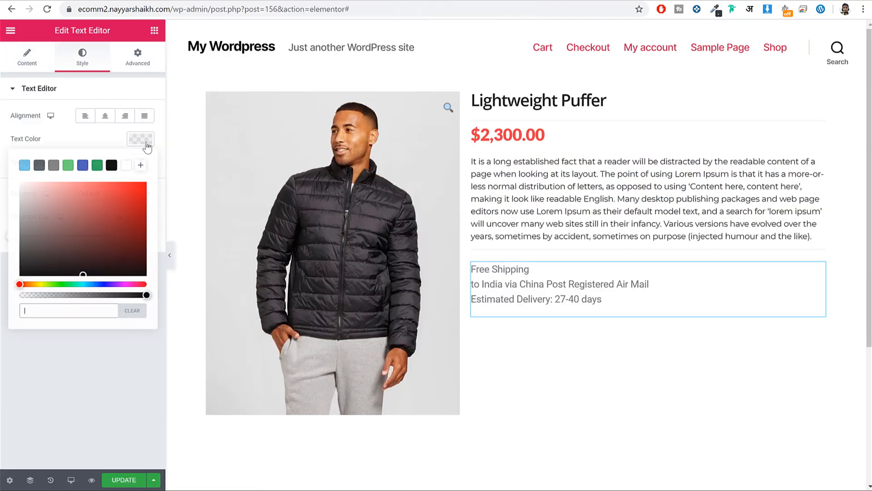
pyautogui.click(89, 308)
pyautogui.write('2')
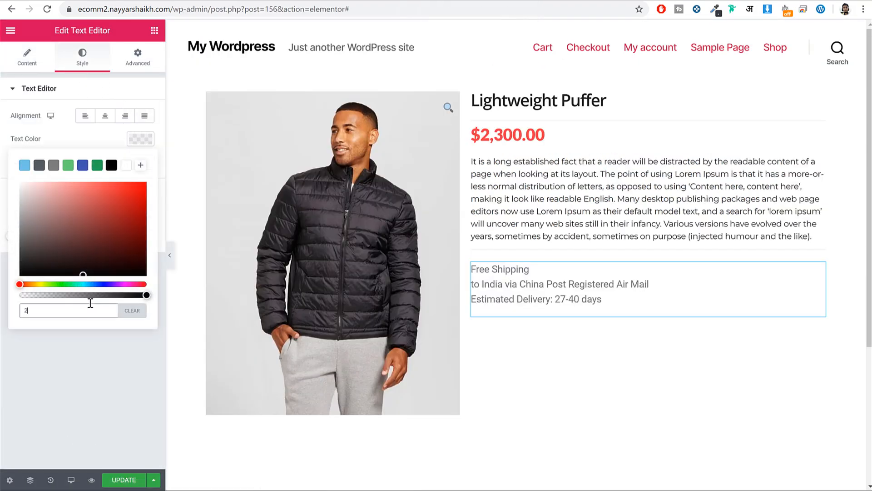
pyautogui.write('32323')
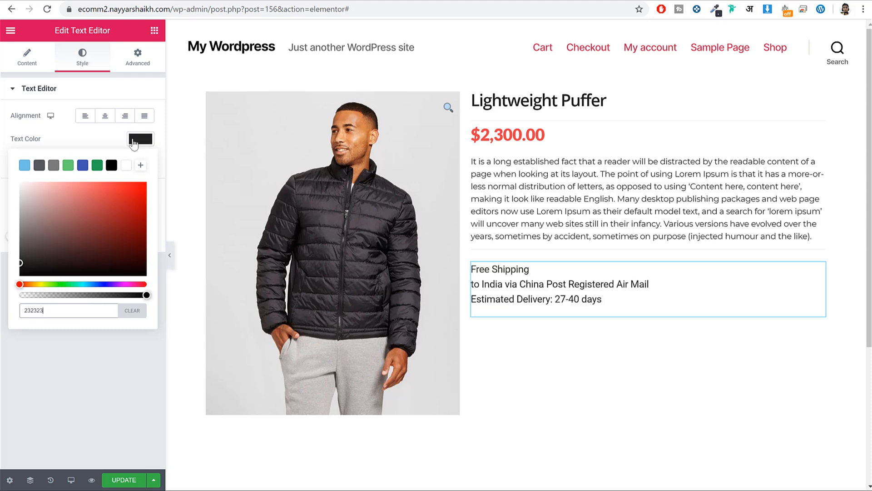
pyautogui.click(137, 140)
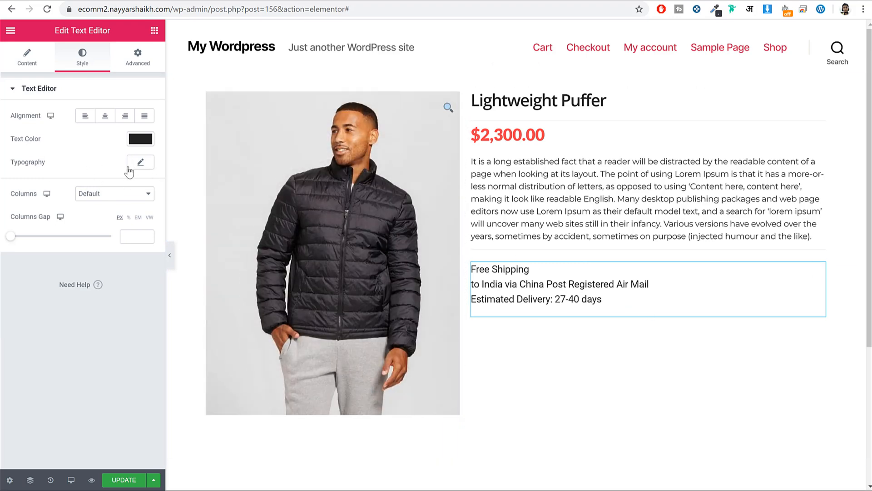
# - Set the shipping text's typography to the Open Sans family at size 14 px
pyautogui.click(141, 162)
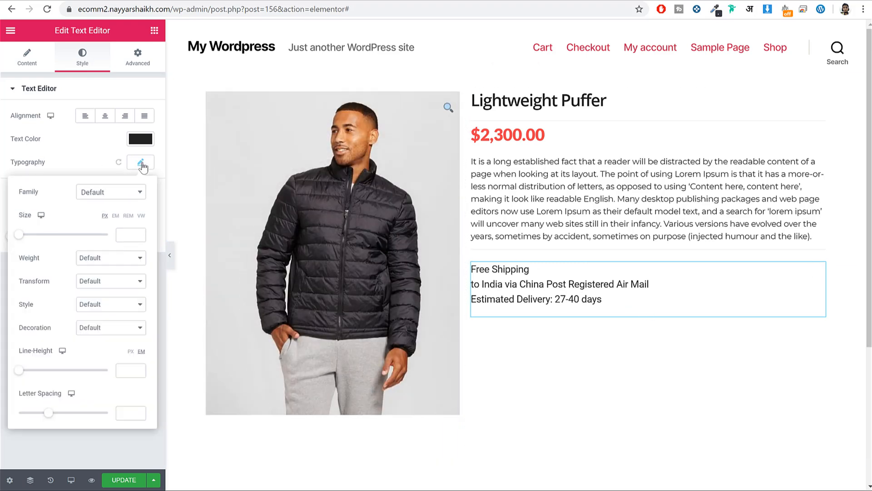
pyautogui.click(118, 193)
pyautogui.write('opem')
pyautogui.press('BackSpace')
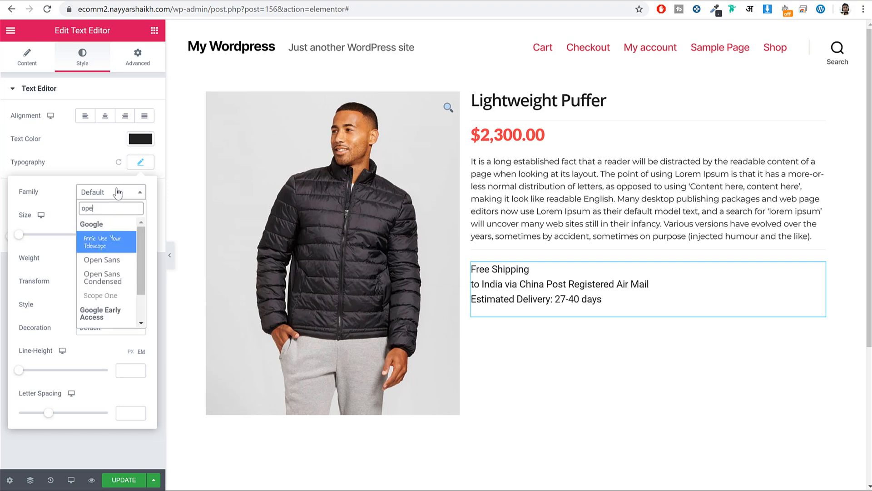
pyautogui.click(107, 260)
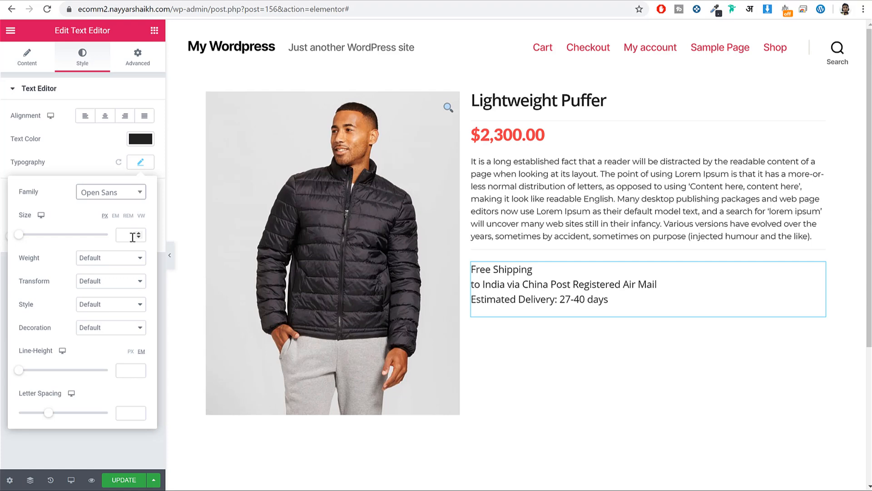
pyautogui.click(127, 240)
pyautogui.write('14')
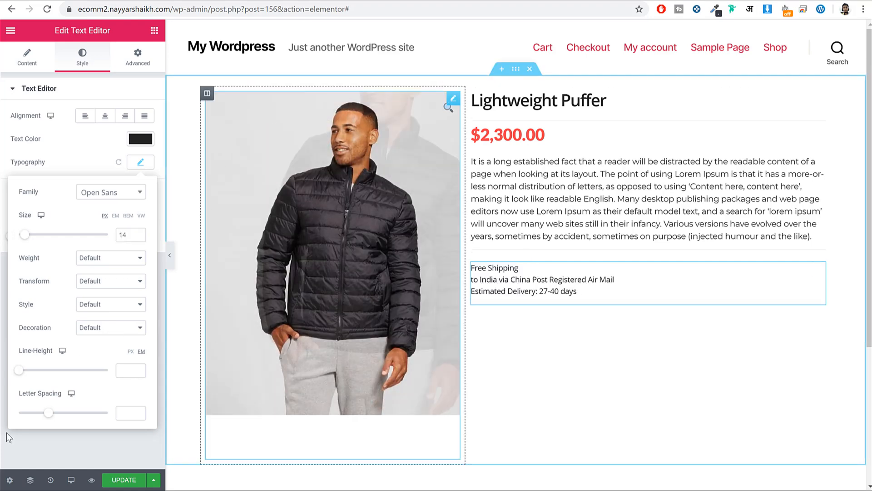
# - Compare the shipping text's line spacing in the full-width preview with the Free Shipping block on the Sweater Fleece Jacket page
pyautogui.click(169, 254)
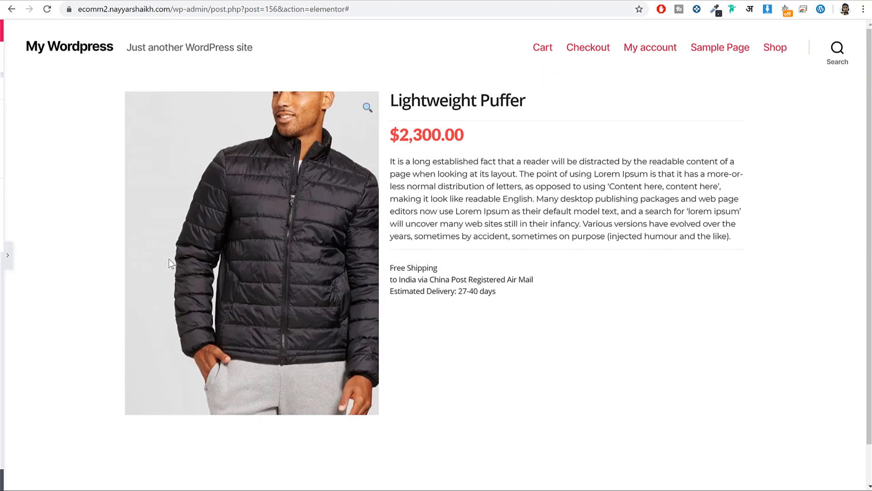
pyautogui.click(597, 1)
pyautogui.moveTo(407, 233); pyautogui.dragTo(445, 233)
pyautogui.click(446, 257)
pyautogui.click(438, 248)
pyautogui.tripleClick(440, 247)
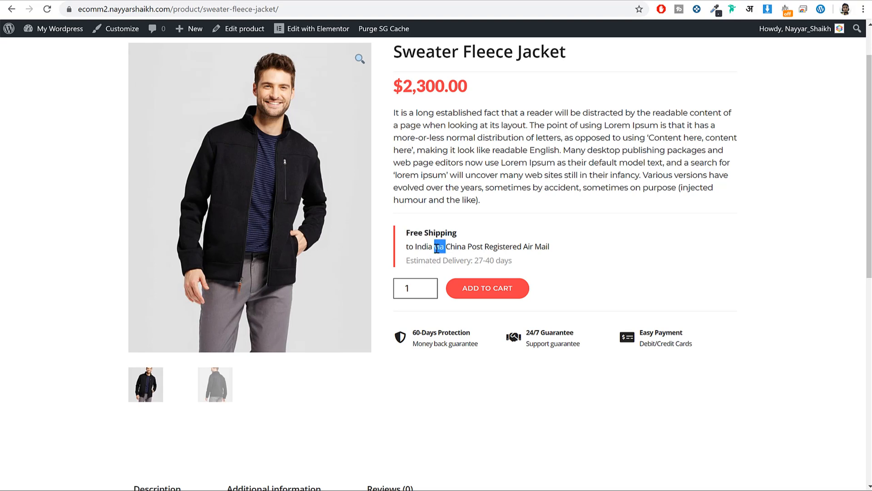
pyautogui.click(442, 245)
pyautogui.click(482, 1)
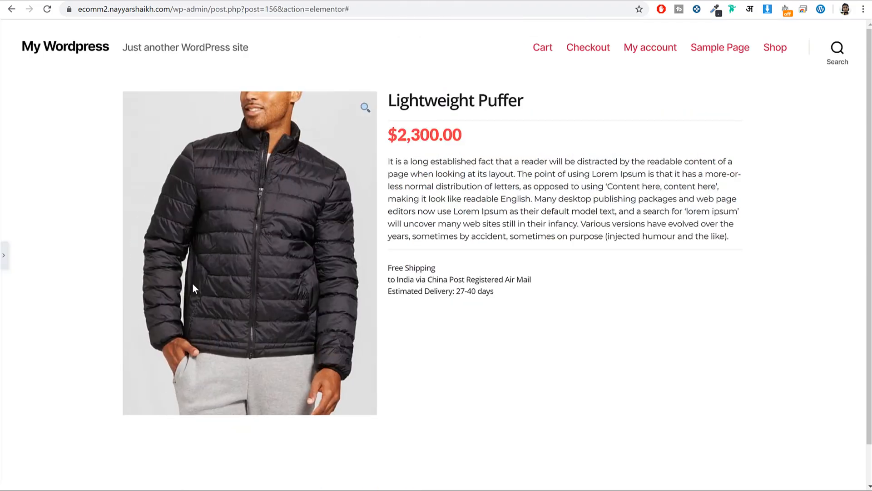
pyautogui.click(5, 266)
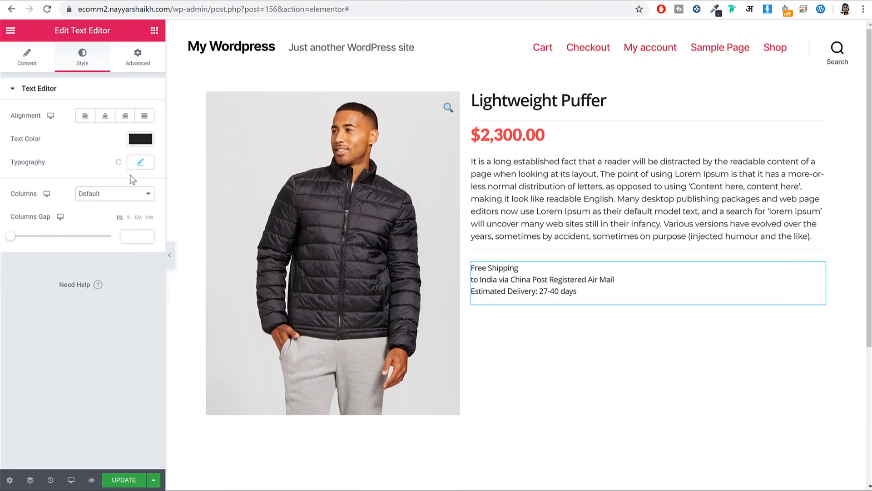
# - Set the shipping text's line height to 1.8 em and update the template
pyautogui.click(141, 163)
pyautogui.click(130, 369)
pyautogui.write('1')
pyautogui.write('.5')
pyautogui.click(139, 368)
pyautogui.click(139, 368)
pyautogui.click(139, 368)
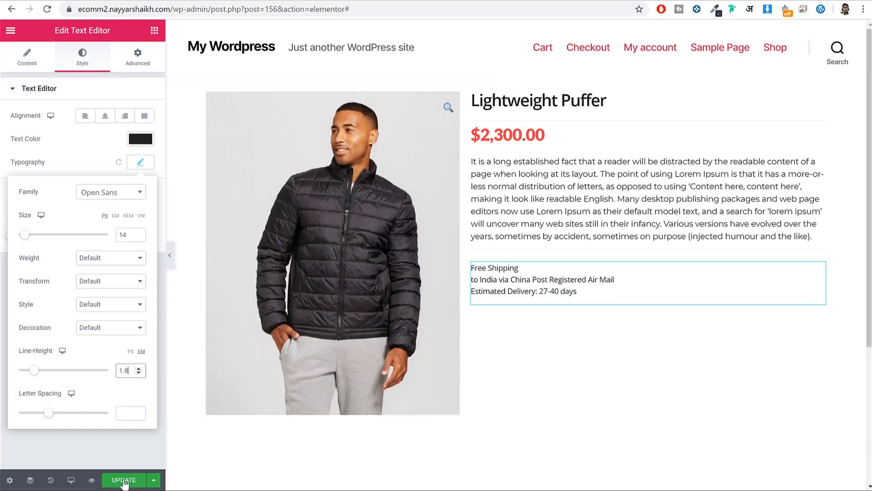
pyautogui.click(125, 481)
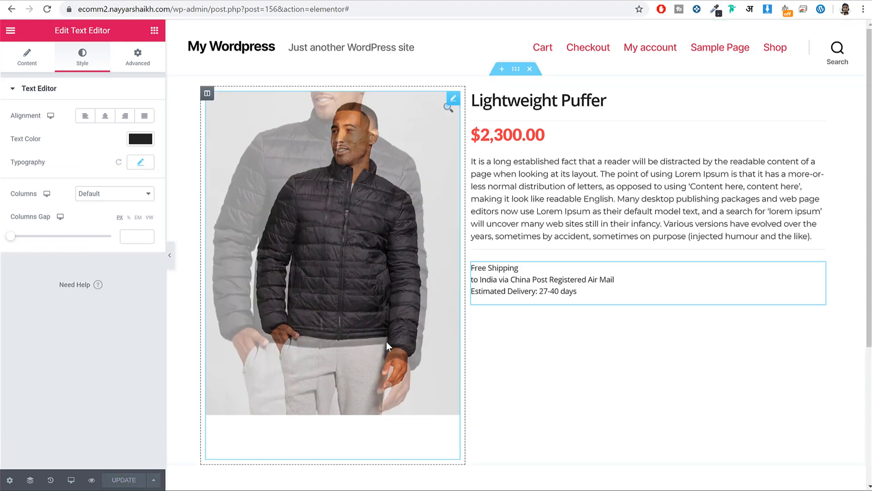
# - Reload the editor, recheck the shipping text's line height setting, and update the template again
pyautogui.click(46, 10)
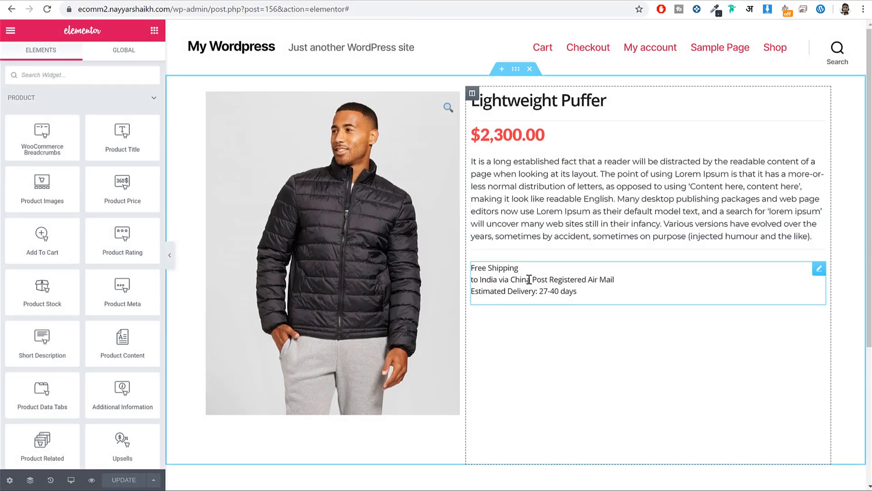
pyautogui.click(819, 269)
pyautogui.click(82, 57)
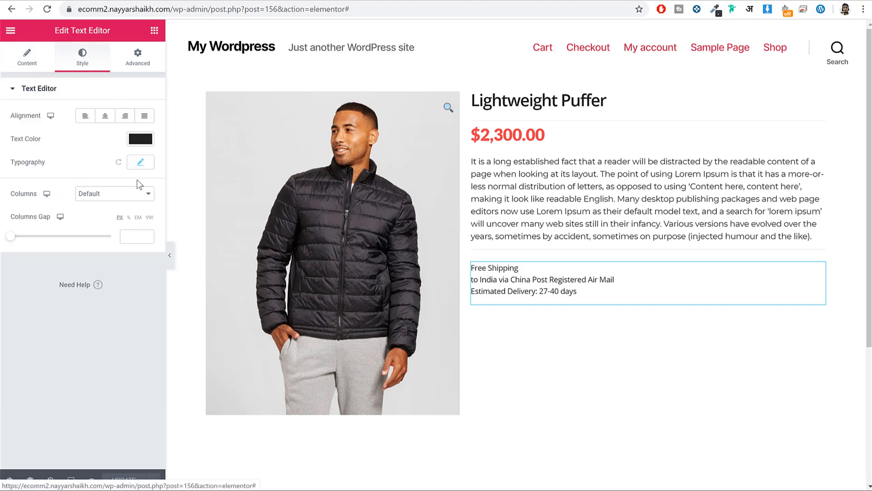
pyautogui.click(140, 162)
pyautogui.moveTo(40, 372); pyautogui.dragTo(36, 373)
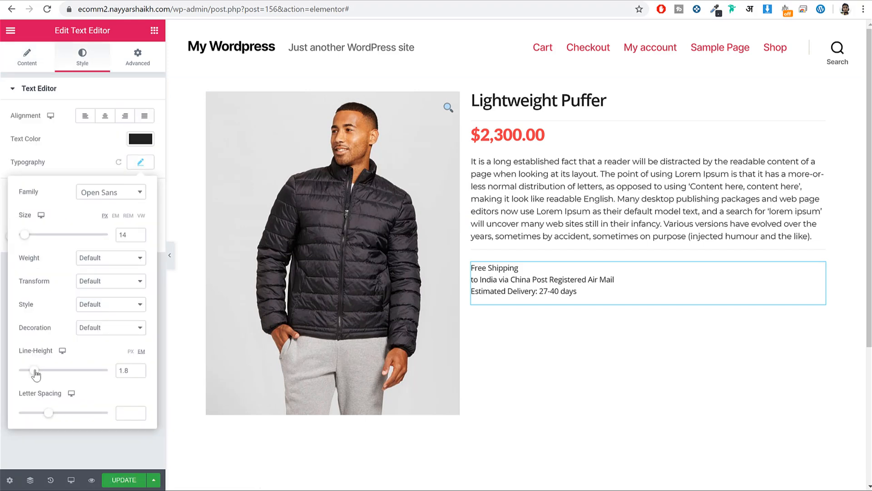
pyautogui.moveTo(128, 373); pyautogui.dragTo(122, 376)
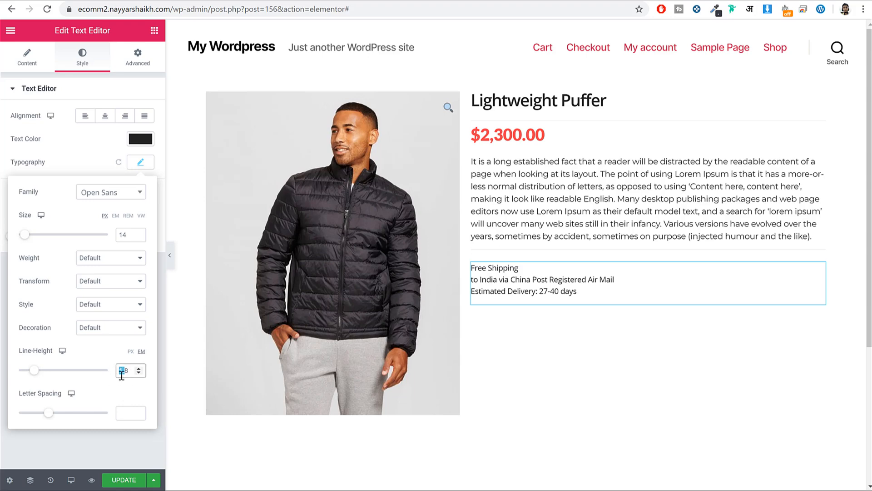
pyautogui.click(122, 479)
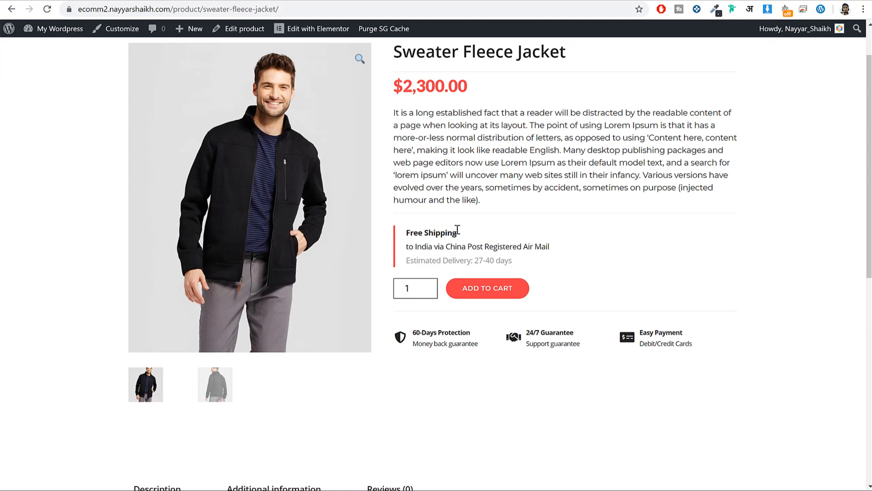
# - Examine how each of the three Free Shipping lines is styled on the Sweater Fleece Jacket page
pyautogui.moveTo(458, 231); pyautogui.dragTo(407, 232)
pyautogui.click(408, 231)
pyautogui.tripleClick(421, 248)
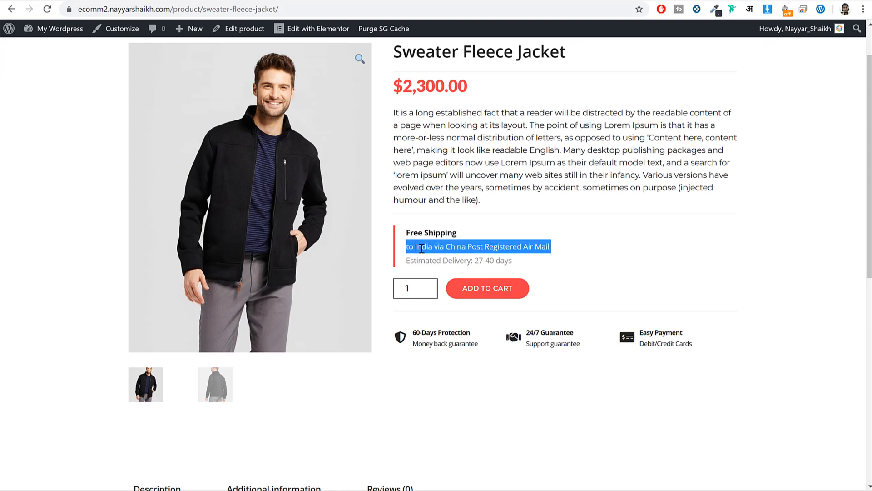
pyautogui.click(477, 261)
pyautogui.moveTo(515, 261); pyautogui.dragTo(416, 259)
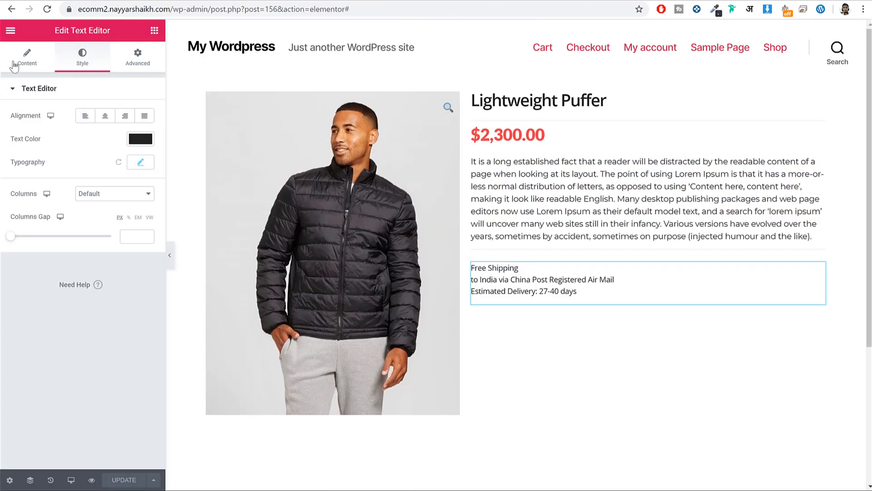
# - Make the Free Shipping line bold in the shipping text's content
pyautogui.click(14, 66)
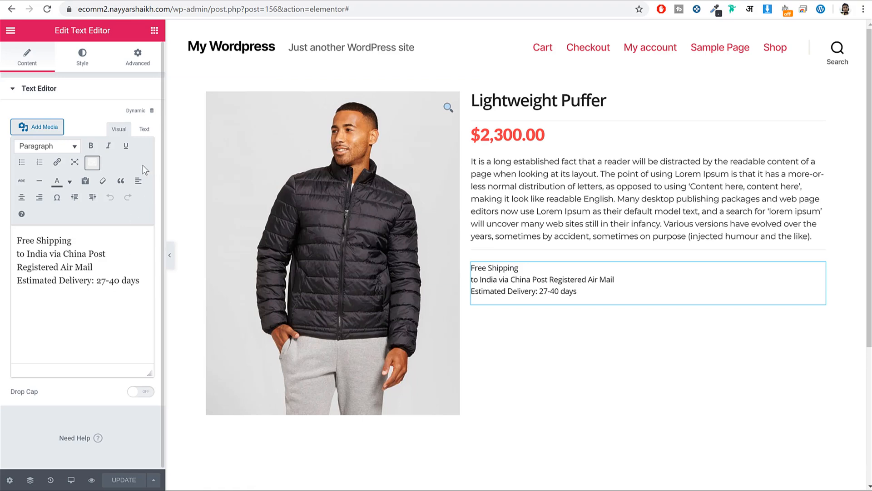
pyautogui.moveTo(78, 241); pyautogui.dragTo(15, 241)
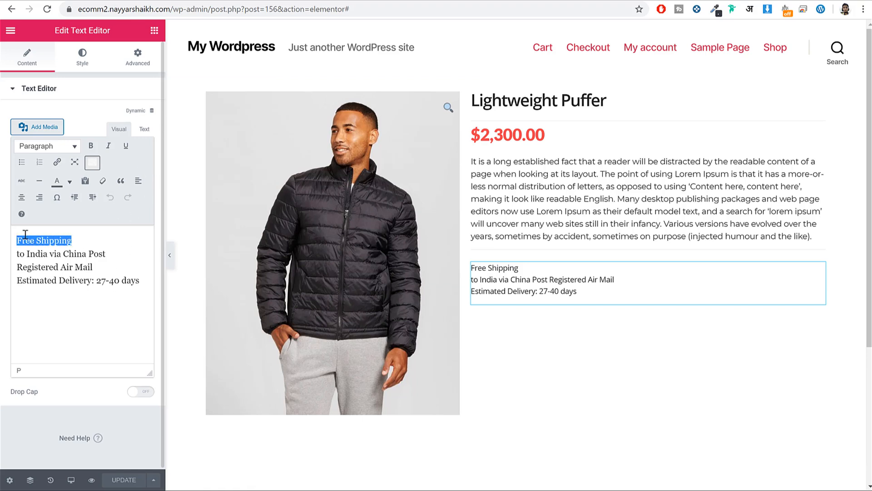
pyautogui.click(91, 146)
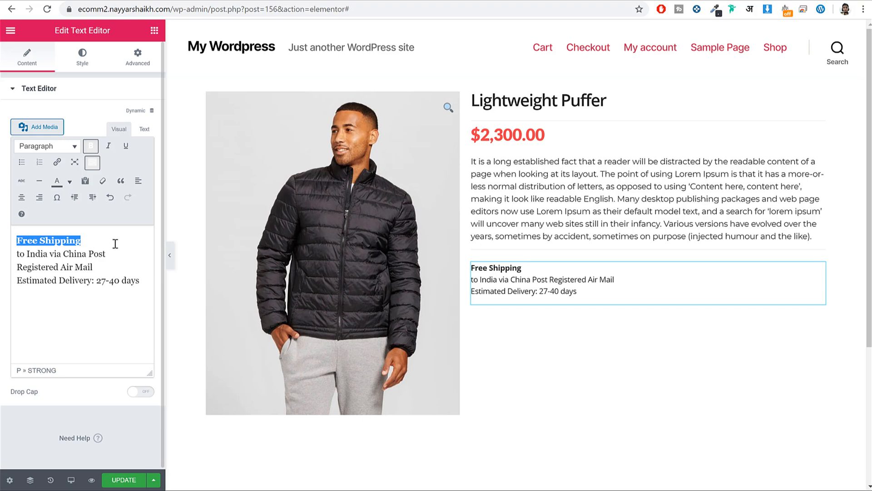
# - In the shipping text's HTML source, insert a <br> tag on its own line after the Free Shipping heading
pyautogui.click(144, 130)
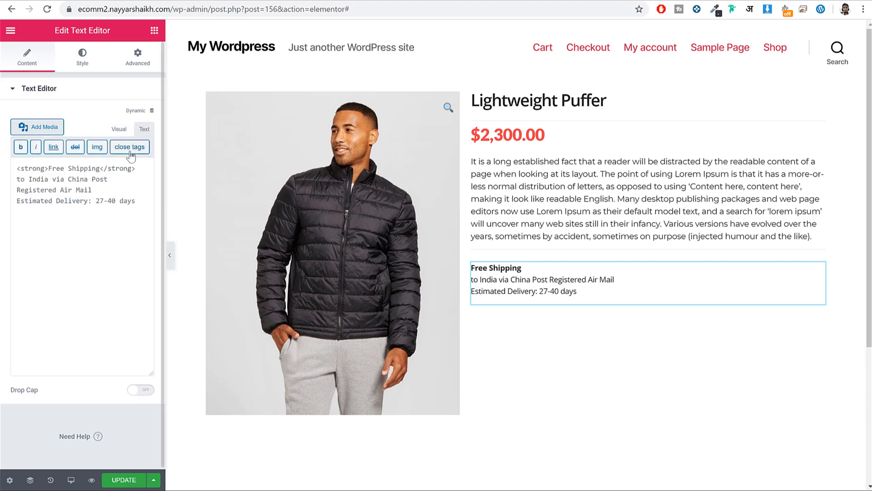
pyautogui.click(119, 129)
pyautogui.click(145, 131)
pyautogui.moveTo(49, 171); pyautogui.dragTo(100, 168)
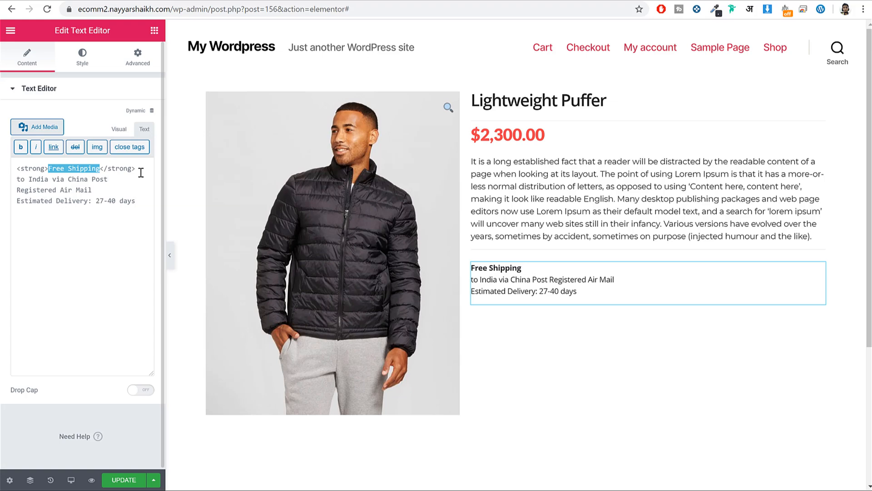
pyautogui.click(11, 180)
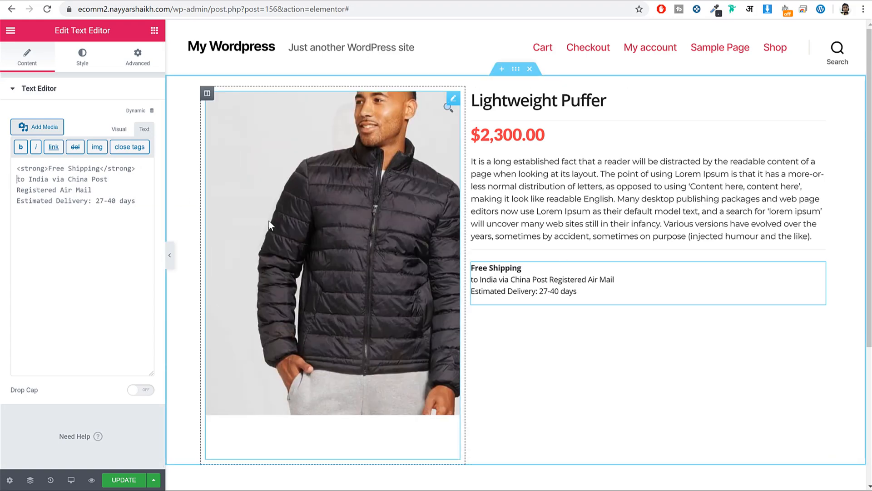
pyautogui.write('+')
pyautogui.press('BackSpace')
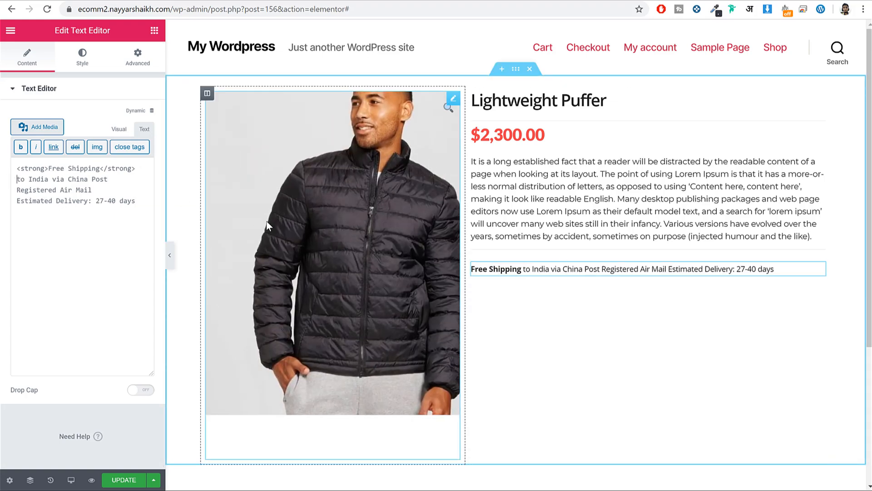
pyautogui.press('Return')
pyautogui.write('<br>')
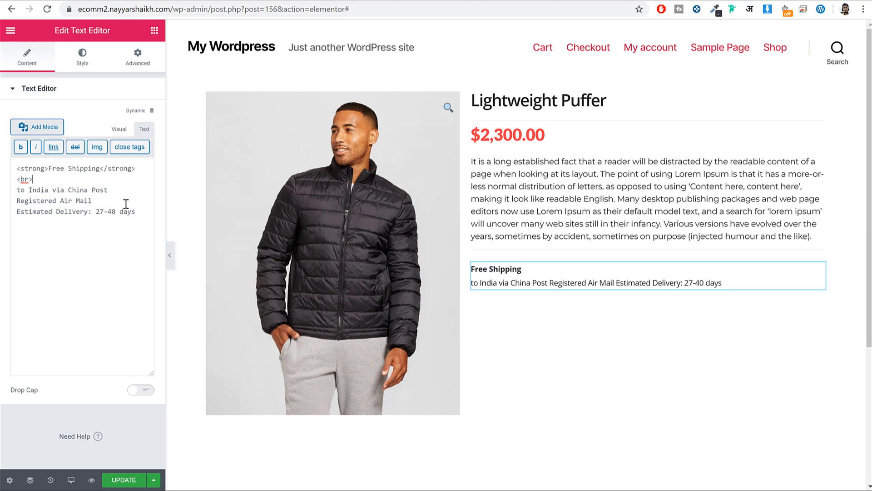
# - Insert another <br> tag on its own line between Registered Air Mail and the Estimated Delivery line
pyautogui.click(124, 203)
pyautogui.press('Return')
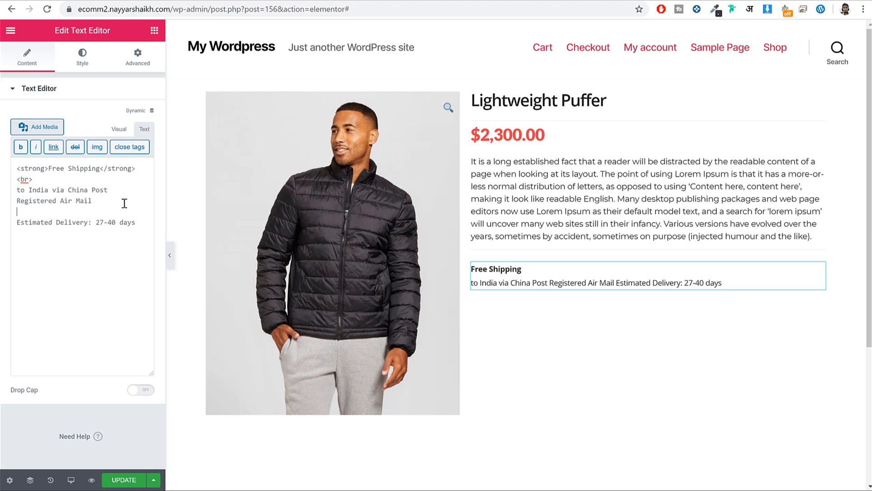
pyautogui.write('<br>')
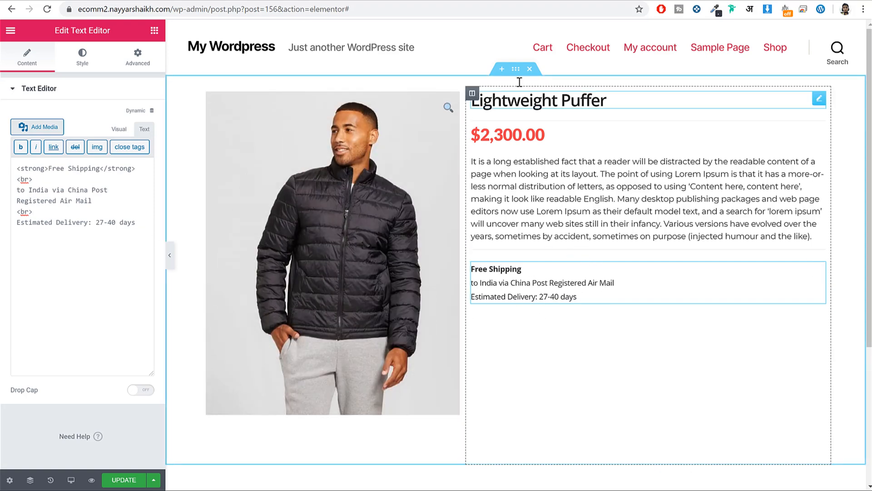
# - Check the Estimated Delivery line's color on the Sweater Fleece Jacket page
pyautogui.click(588, 2)
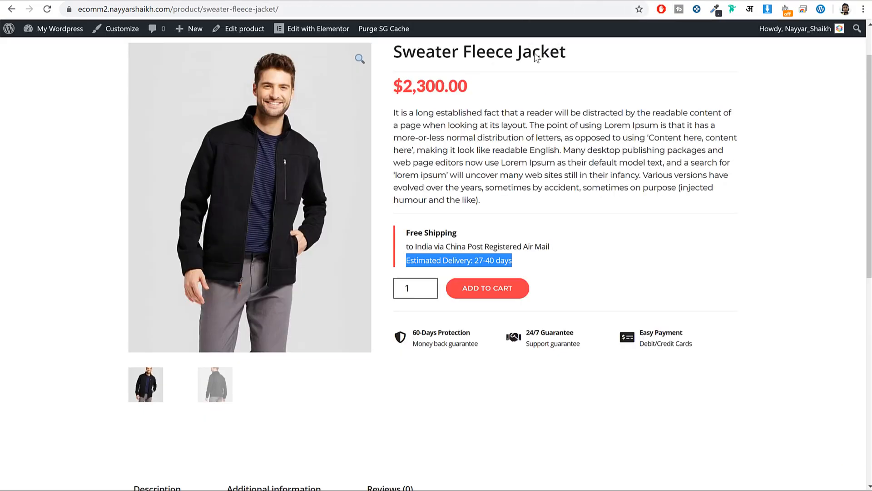
pyautogui.click(611, 268)
pyautogui.moveTo(510, 262); pyautogui.dragTo(401, 262)
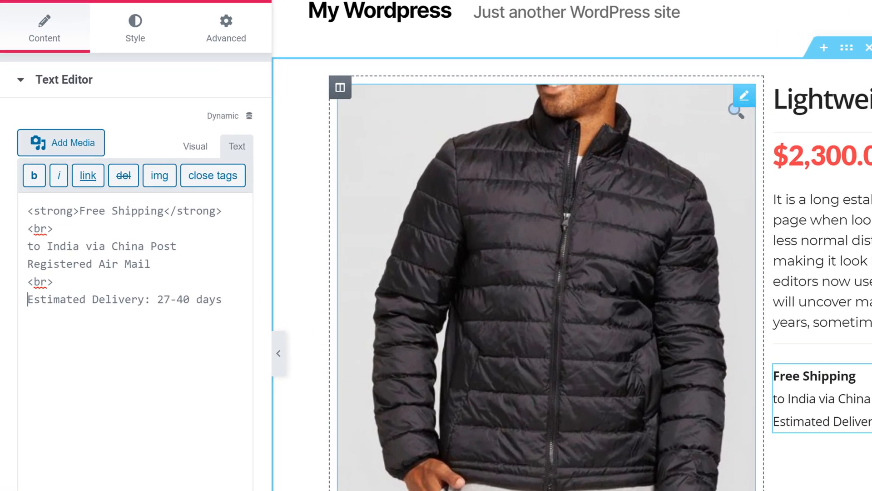
# - Wrap the Estimated Delivery: 27-40 days line in <span> and </span> tags in the shipping text's HTML
pyautogui.write('<')
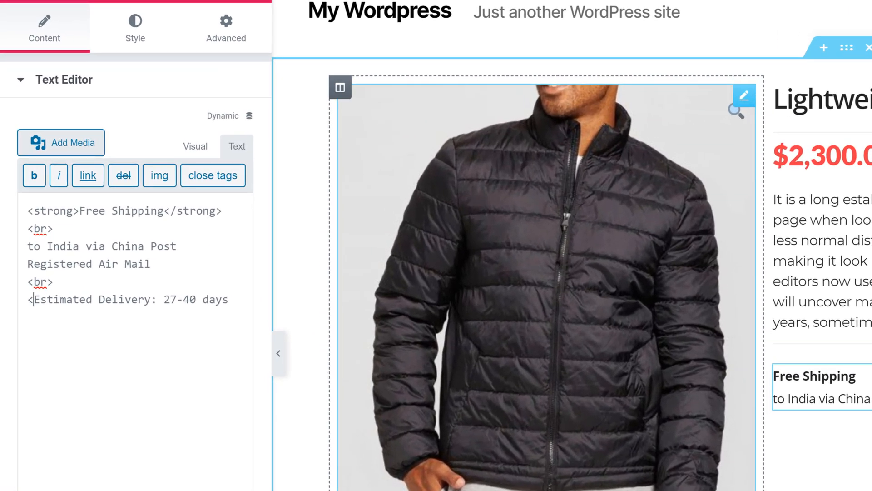
pyautogui.write('span>')
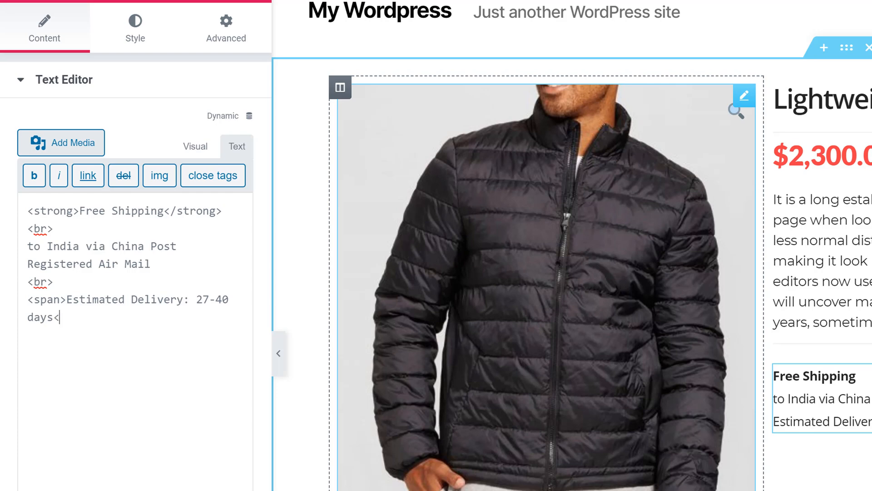
pyautogui.write('an>')
pyautogui.moveTo(103, 317); pyautogui.dragTo(55, 322)
pyautogui.click(110, 342)
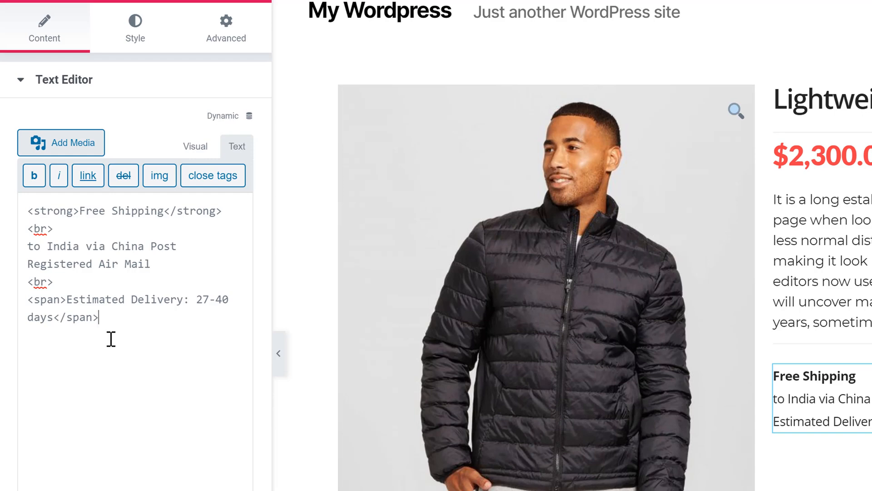
pyautogui.moveTo(117, 331); pyautogui.dragTo(23, 295)
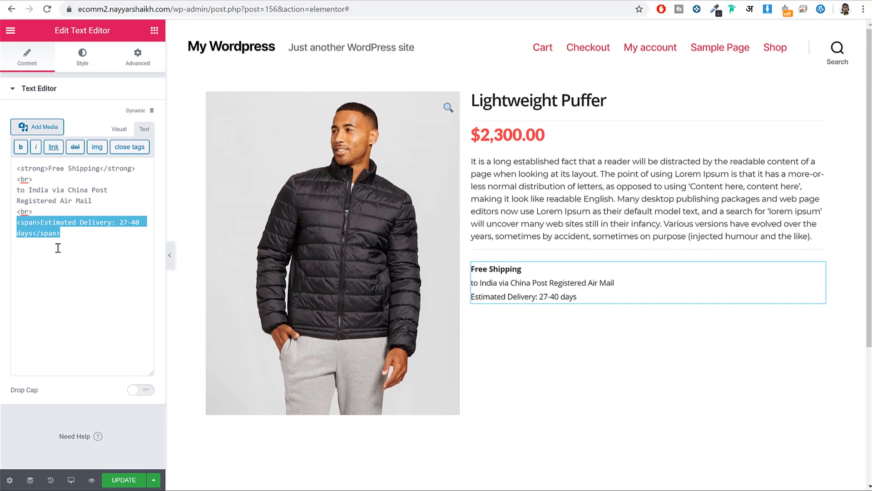
# - Add style="color: #999999;" to the Estimated Delivery span tag in the shipping text's HTML and update the template
pyautogui.click(66, 255)
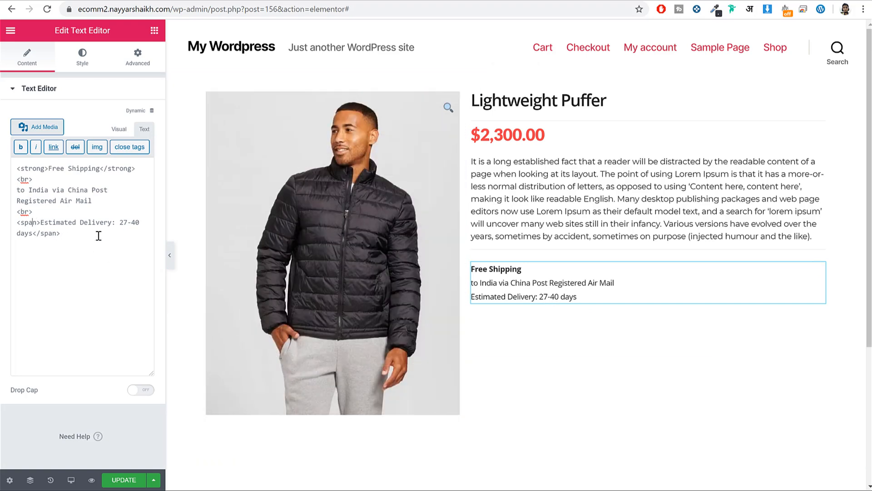
pyautogui.write('style="')
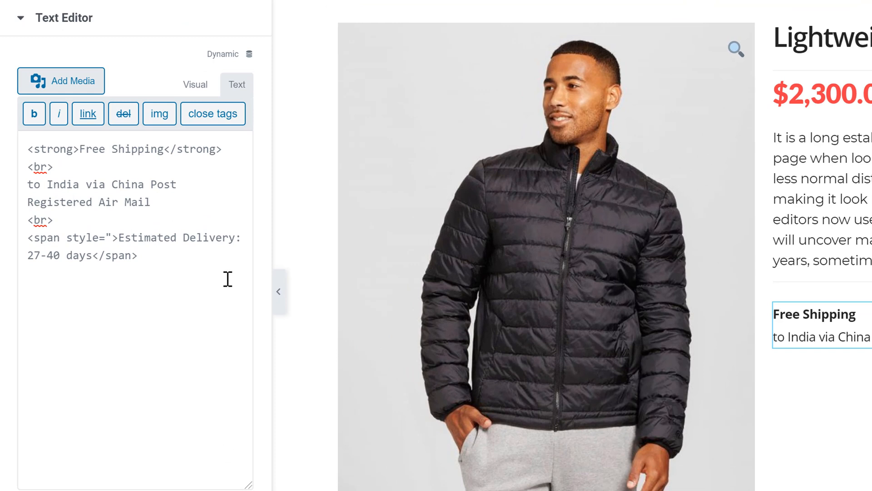
pyautogui.write('"')
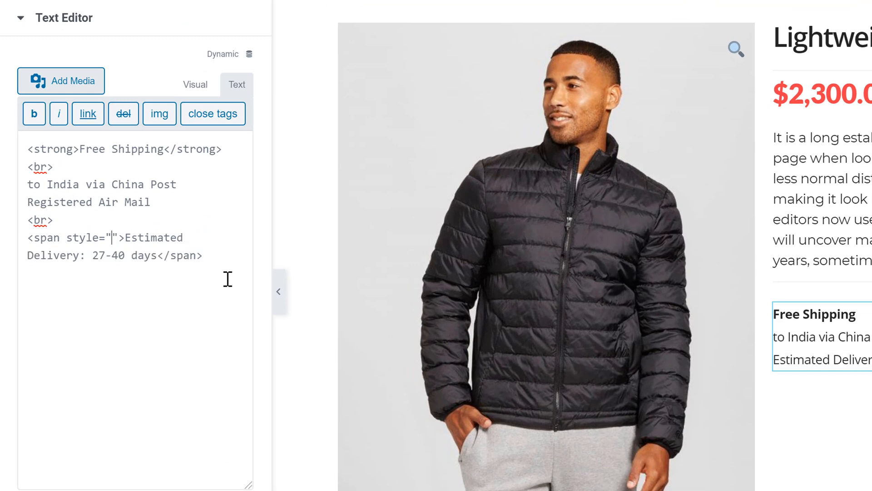
pyautogui.write('color: ')
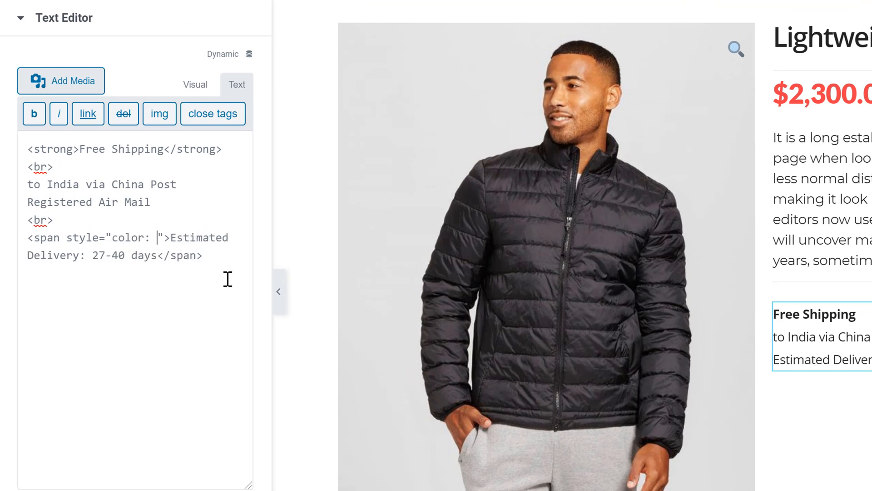
pyautogui.write('#')
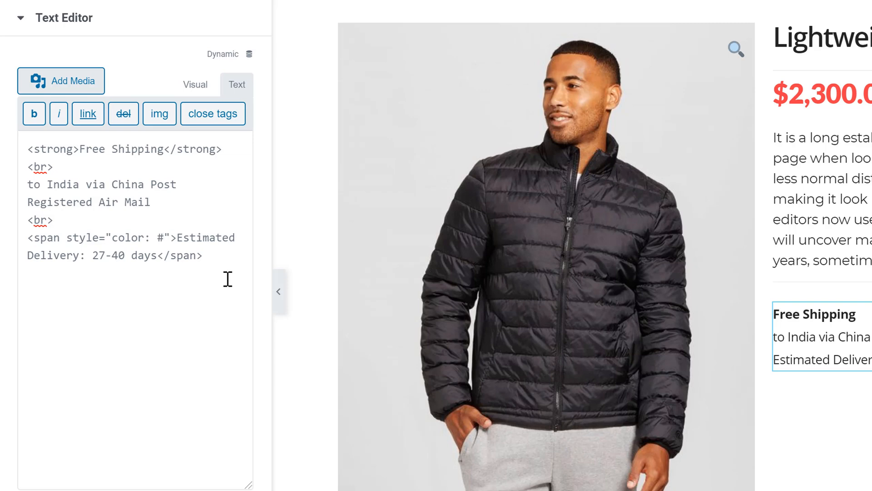
pyautogui.write('999999')
pyautogui.write(';')
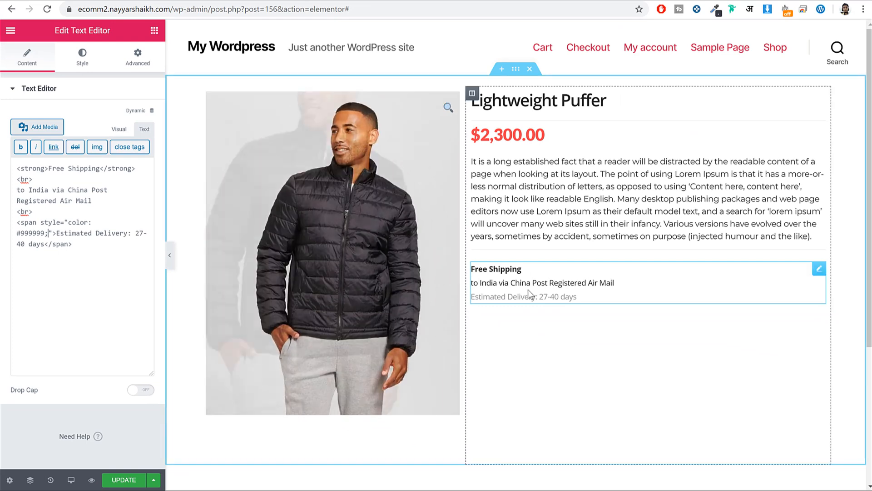
pyautogui.click(132, 480)
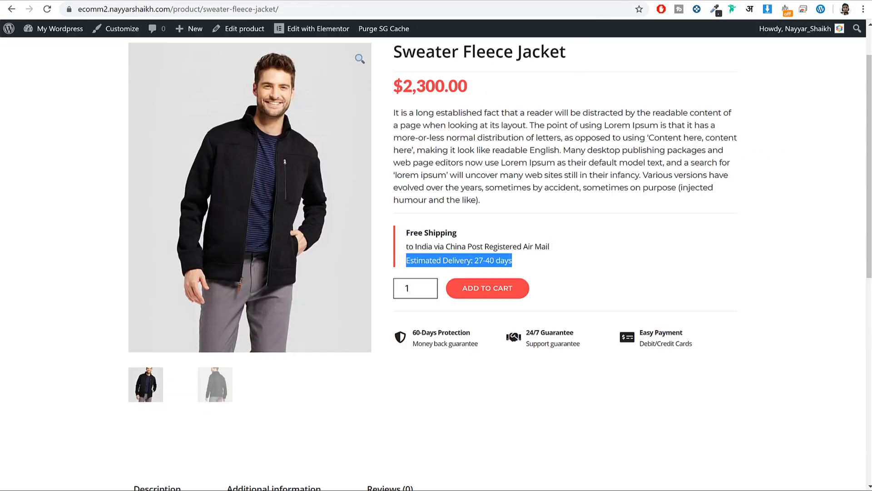
# - Return to the template editor and give the shipping text widget a Solid border, previewing it without the editing panel
pyautogui.click(467, 1)
pyautogui.click(138, 60)
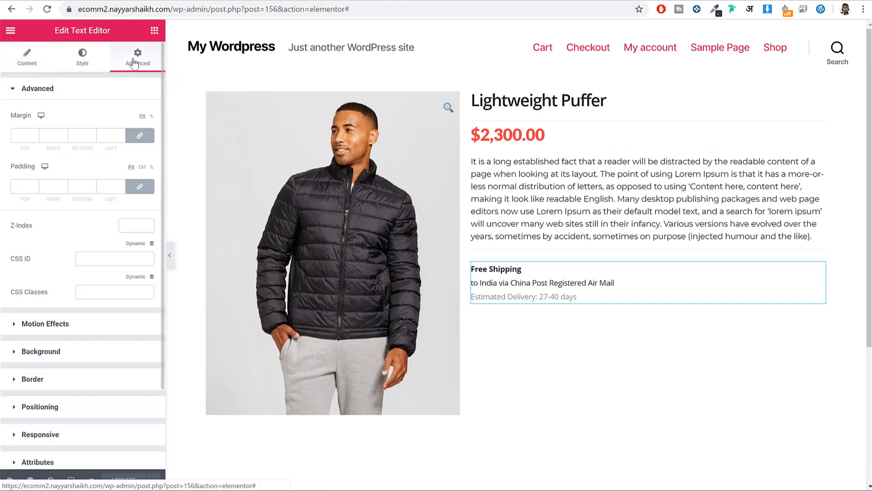
pyautogui.click(79, 381)
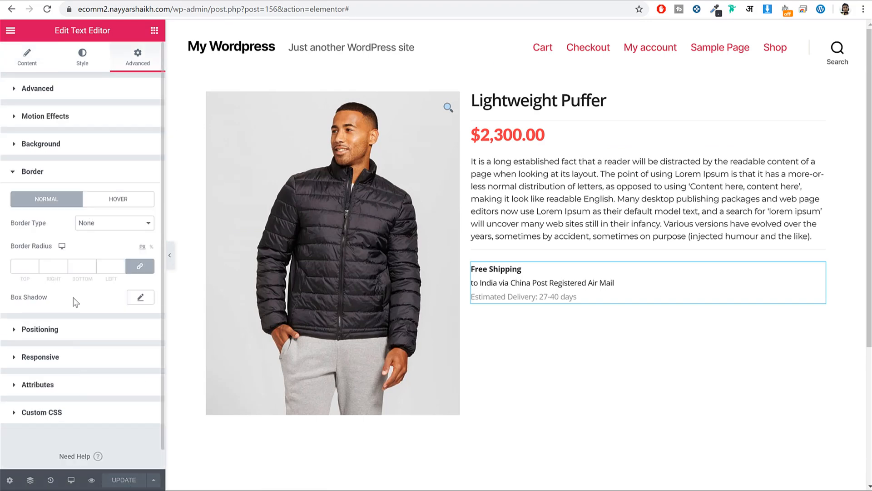
pyautogui.moveTo(15, 225); pyautogui.dragTo(46, 225)
pyautogui.click(146, 223)
pyautogui.click(116, 248)
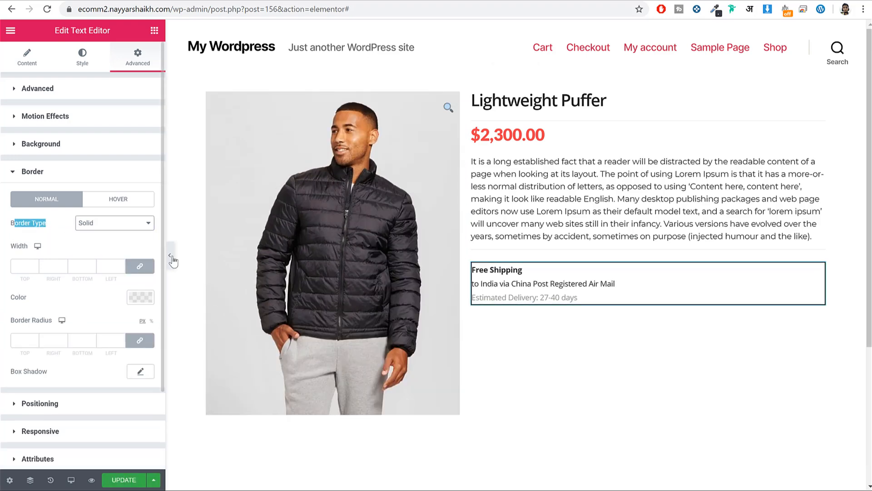
pyautogui.click(171, 257)
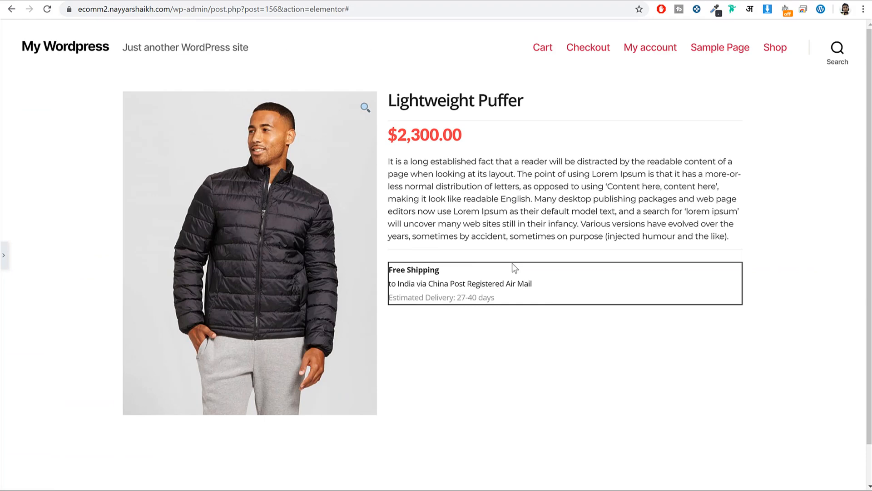
pyautogui.click(4, 255)
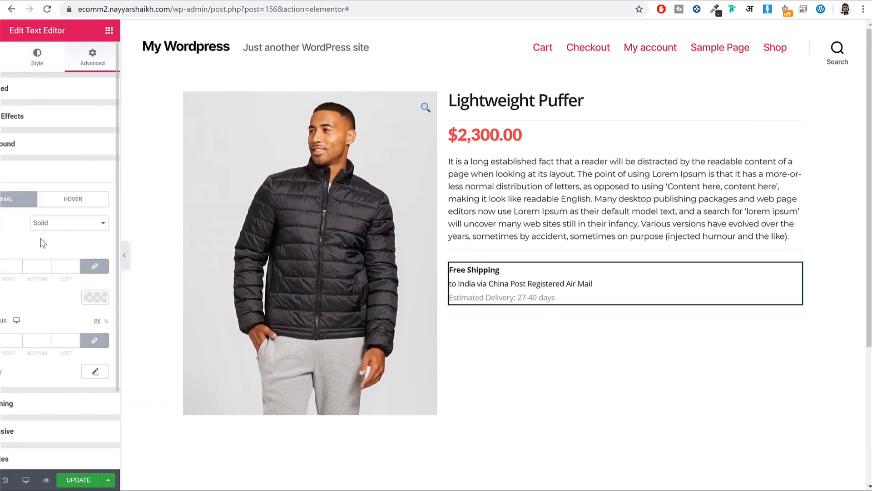
# - Unlink the shipping text's border widths and set only the left border to 3, then preview the result
pyautogui.click(145, 268)
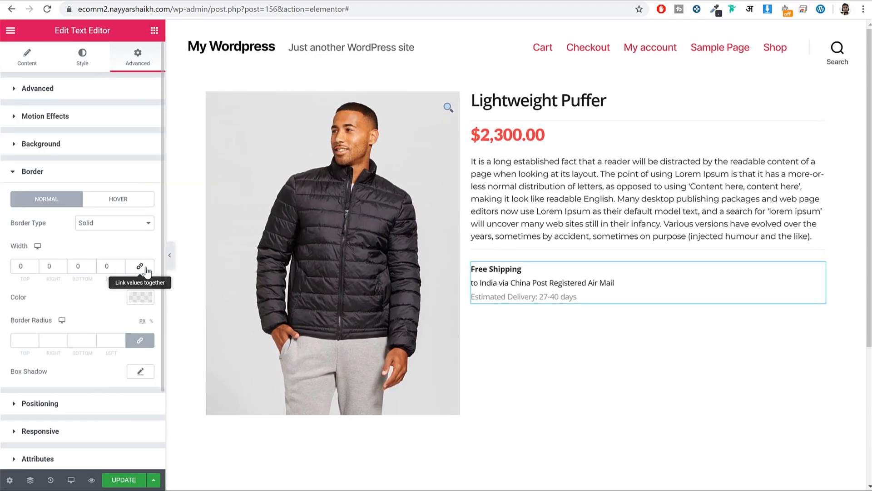
pyautogui.moveTo(111, 266); pyautogui.dragTo(101, 266)
pyautogui.write('3')
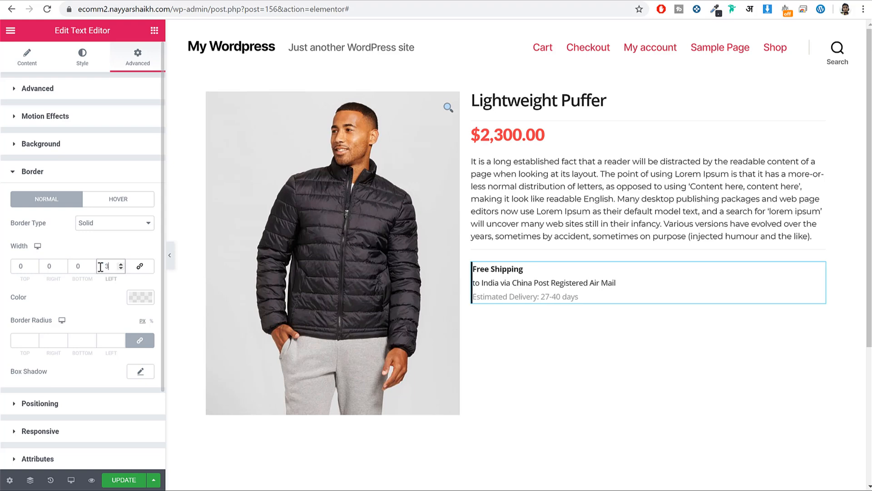
pyautogui.click(169, 255)
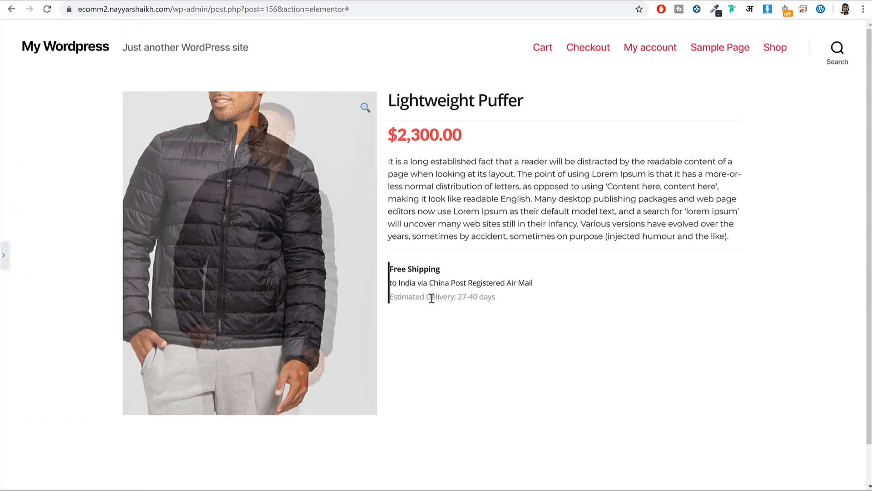
pyautogui.moveTo(392, 269); pyautogui.dragTo(445, 295)
pyautogui.click(445, 294)
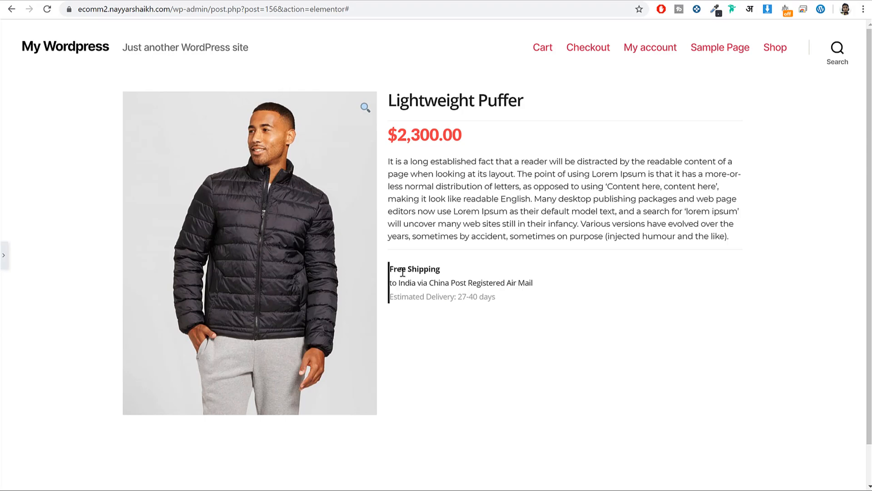
pyautogui.click(5, 258)
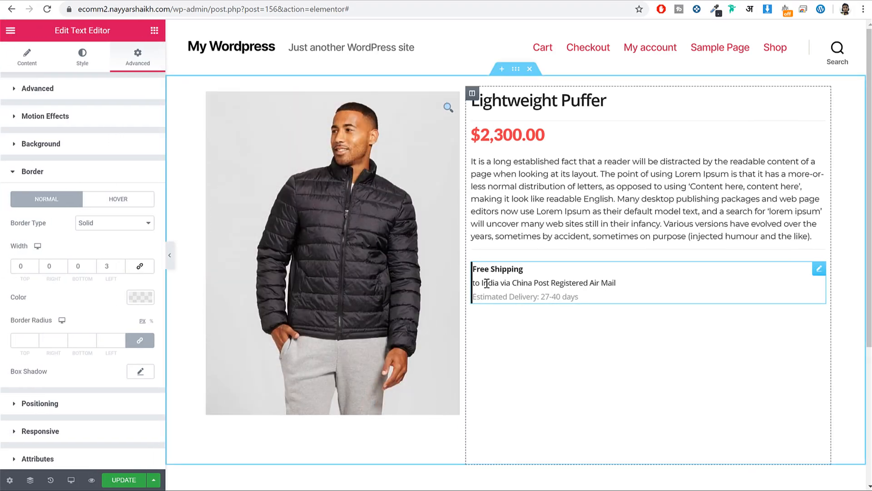
# - Change the shipping text's left border color to the red used for the price and preview it
pyautogui.click(136, 304)
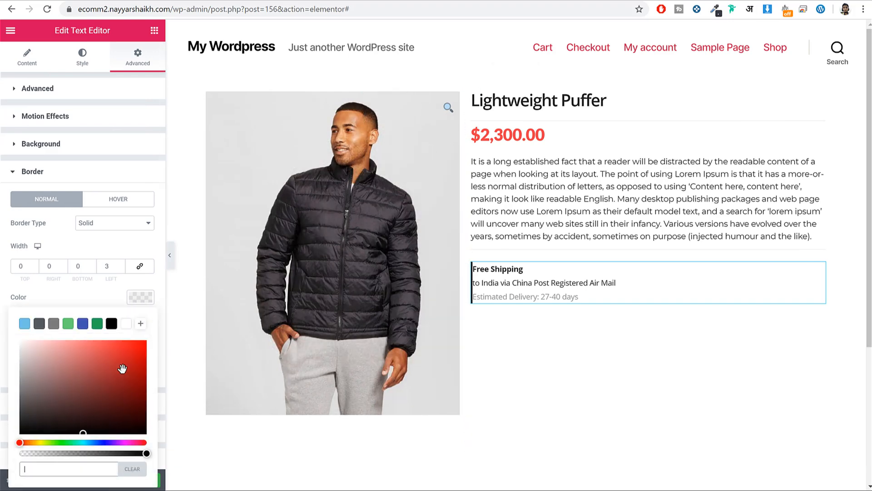
pyautogui.click(89, 468)
pyautogui.write('ef3f49')
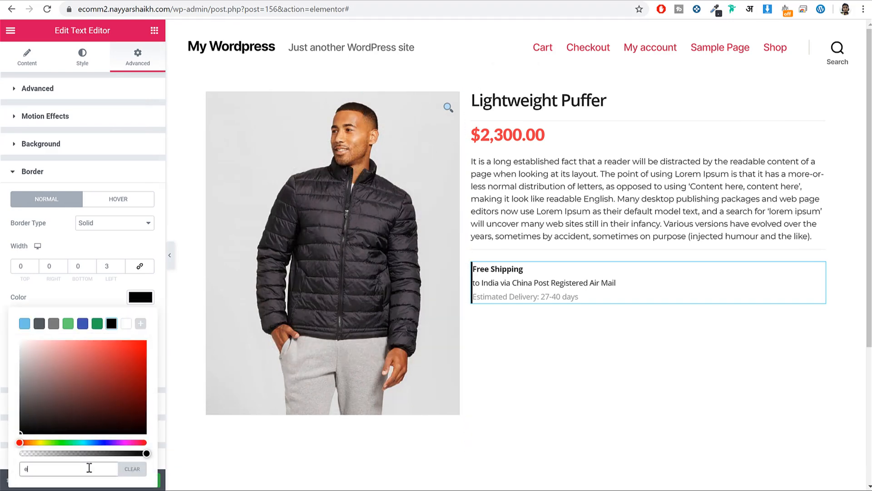
pyautogui.click(169, 255)
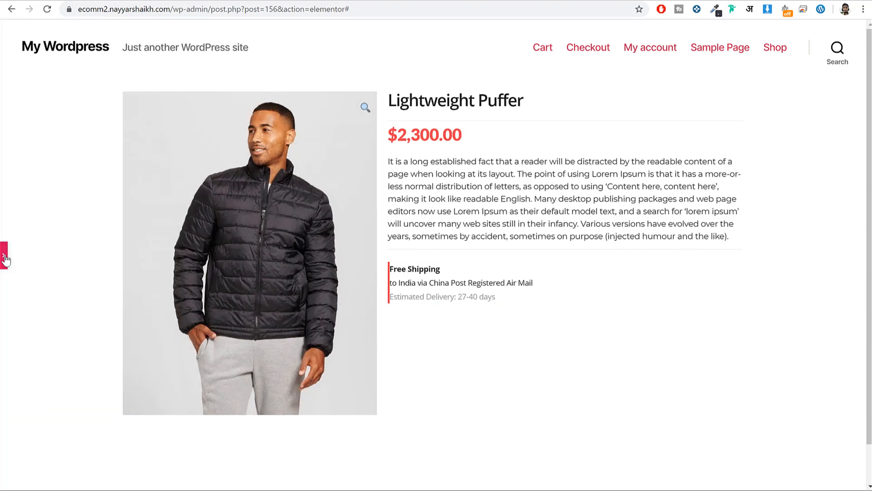
pyautogui.click(4, 256)
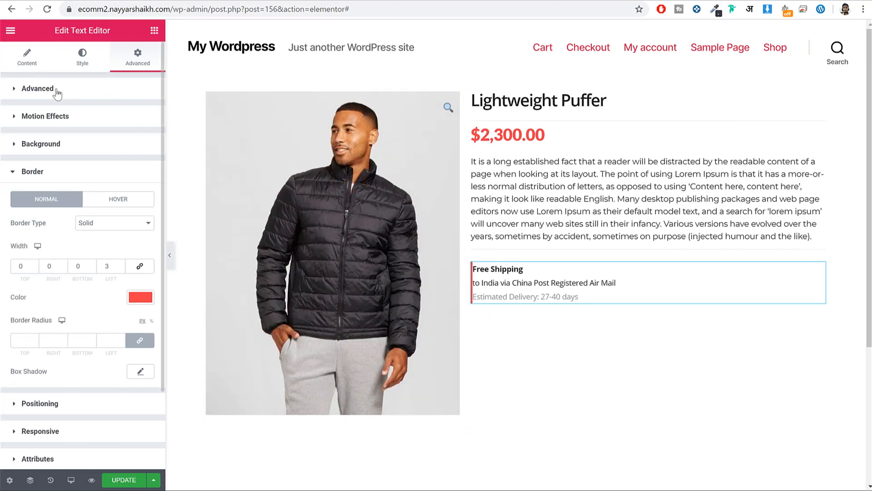
# - Unlink the shipping text's padding values, set the left padding to 20 px and preview the spacing
pyautogui.click(58, 94)
pyautogui.click(140, 186)
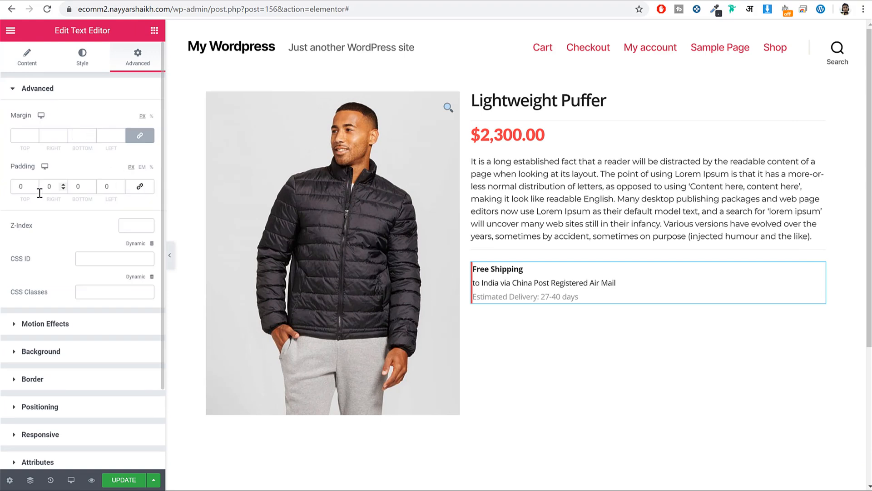
pyautogui.moveTo(112, 188); pyautogui.dragTo(96, 188)
pyautogui.write('20')
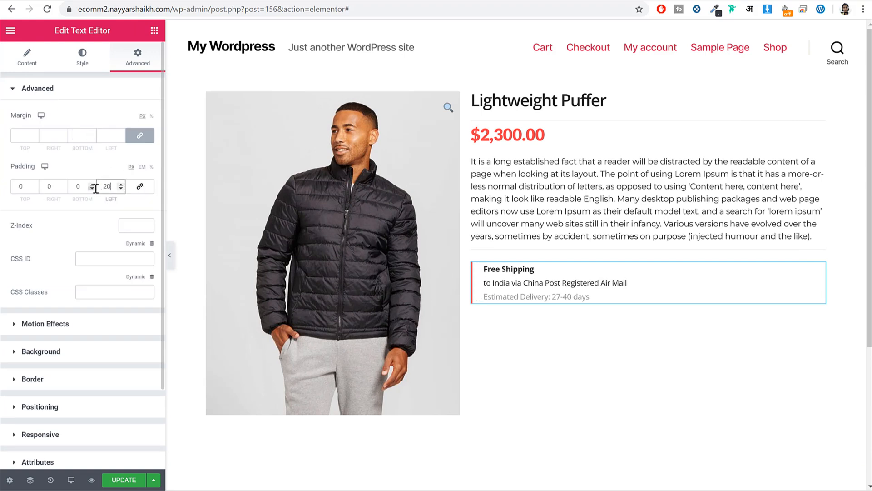
pyautogui.click(170, 255)
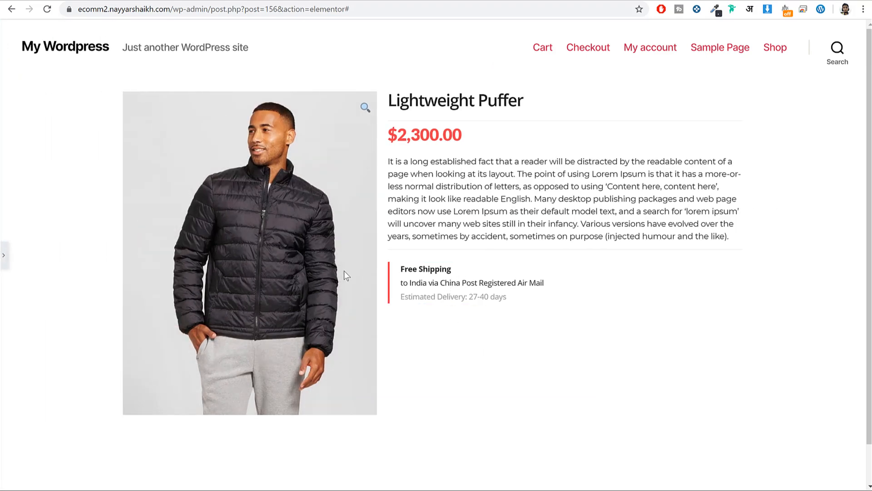
pyautogui.click(7, 259)
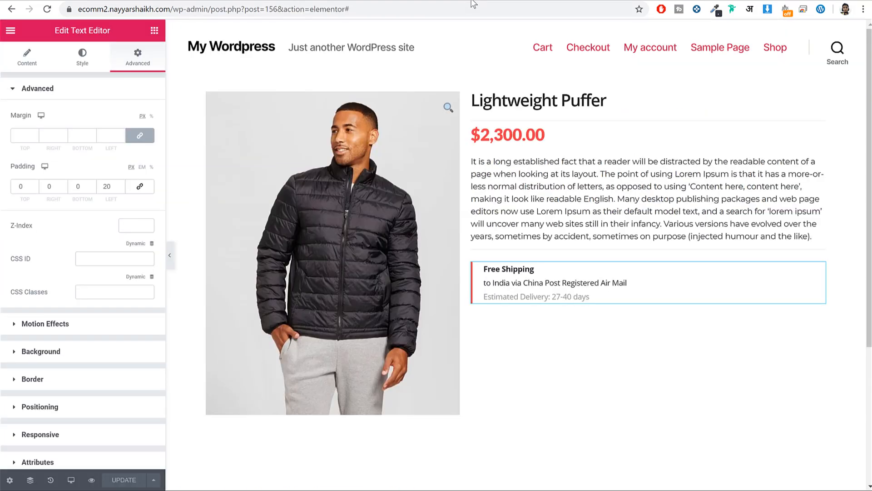
# - Add the Add To Cart product widget directly below the shipping text in the product details column
pyautogui.click(154, 31)
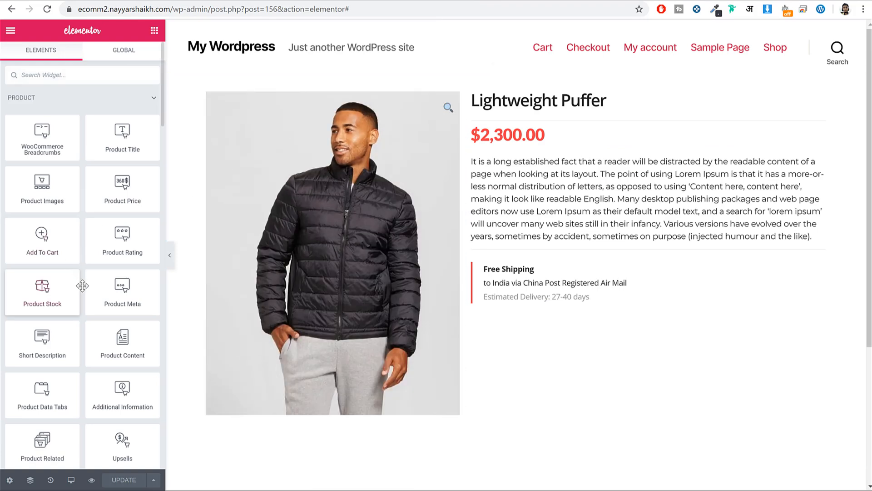
pyautogui.scroll(-2, 122, 345)
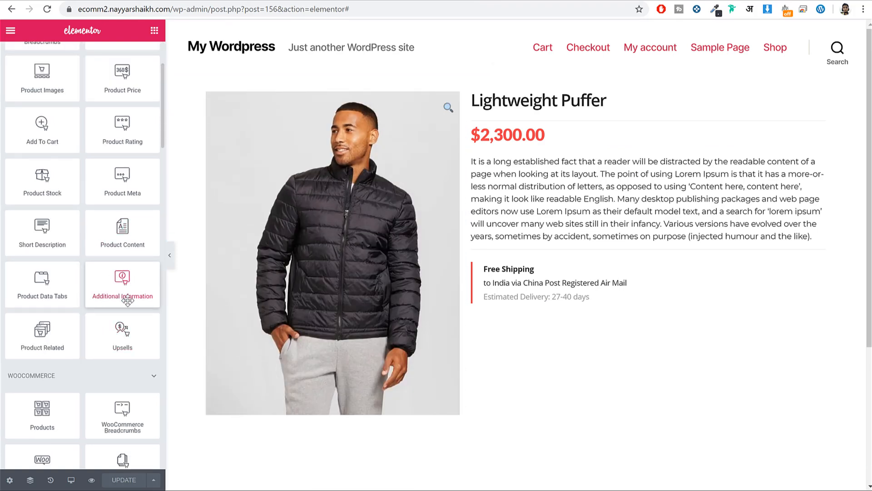
pyautogui.moveTo(44, 124); pyautogui.dragTo(594, 297)
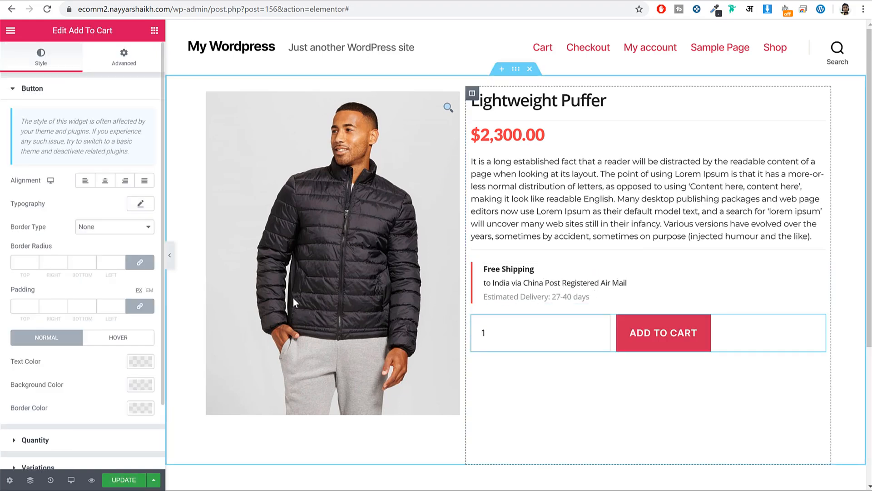
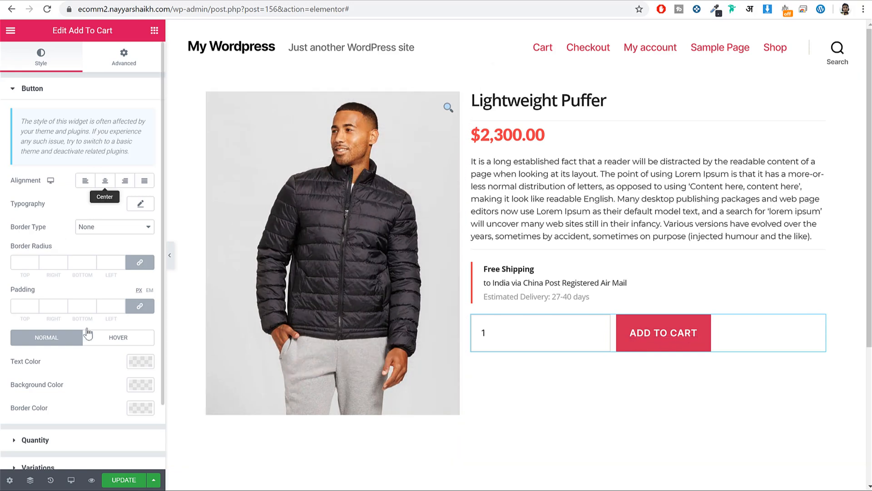
# - Set the Add To Cart button's typography to the Montserrat font family at 12 px
pyautogui.moveTo(15, 210); pyautogui.dragTo(54, 212)
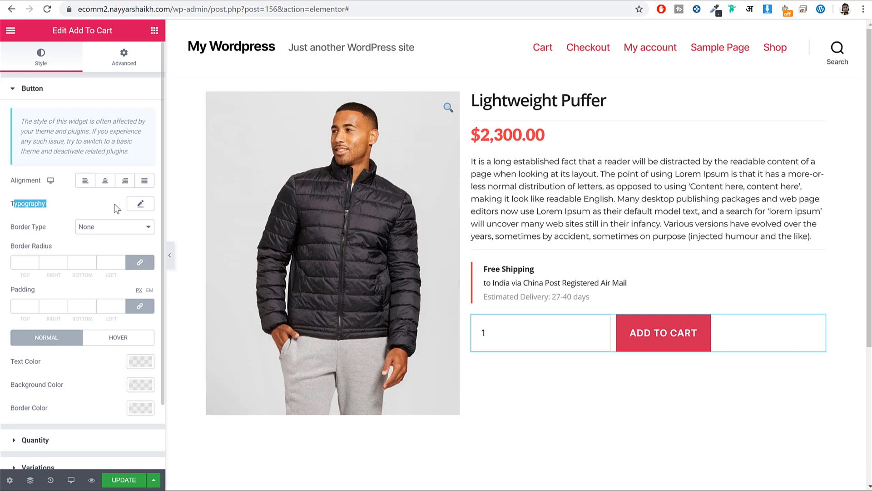
pyautogui.click(140, 204)
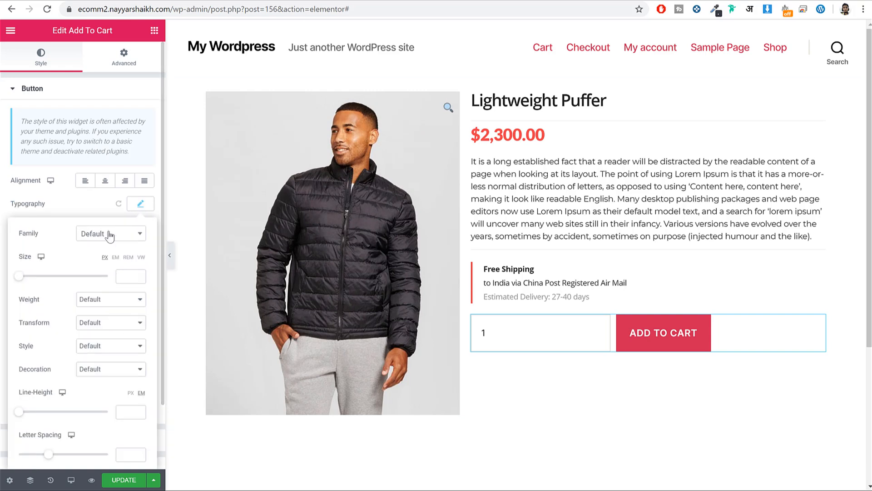
pyautogui.click(109, 235)
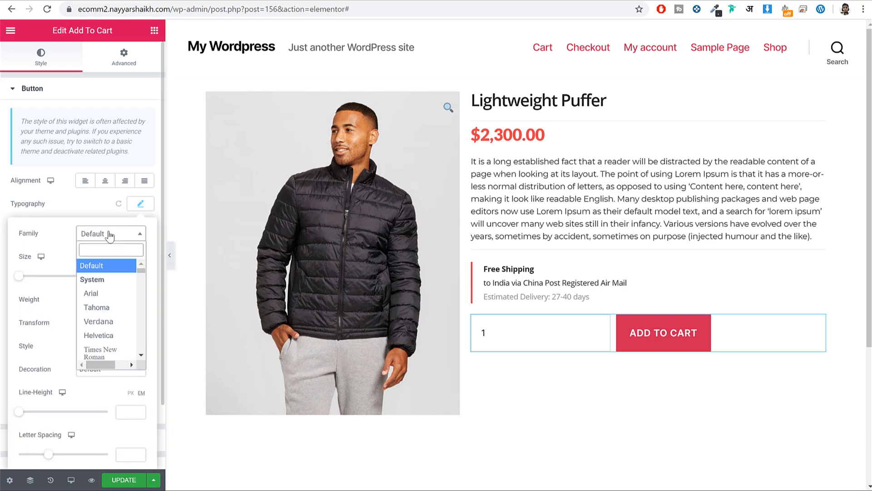
pyautogui.write('m,o')
pyautogui.press('BackSpace')
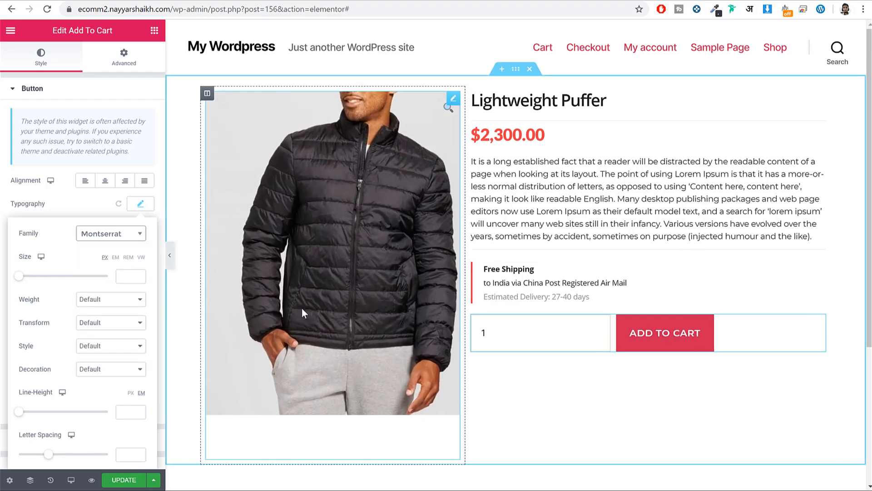
pyautogui.click(120, 276)
pyautogui.write('12')
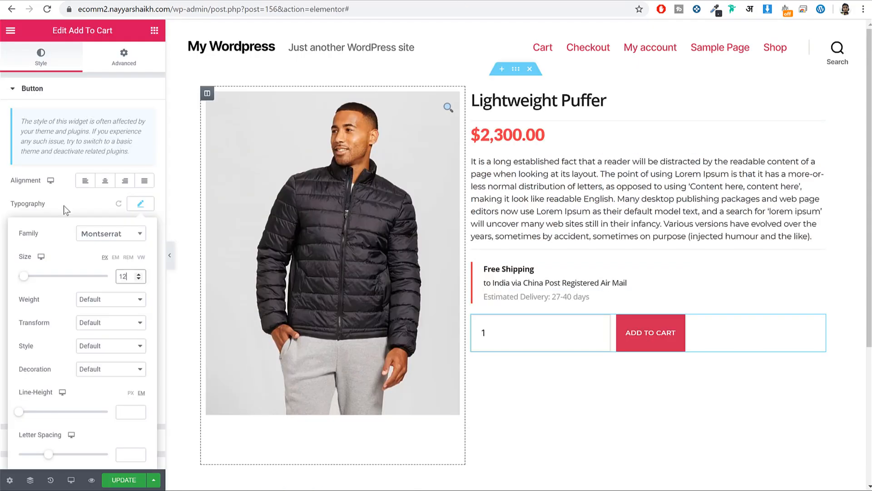
pyautogui.click(140, 204)
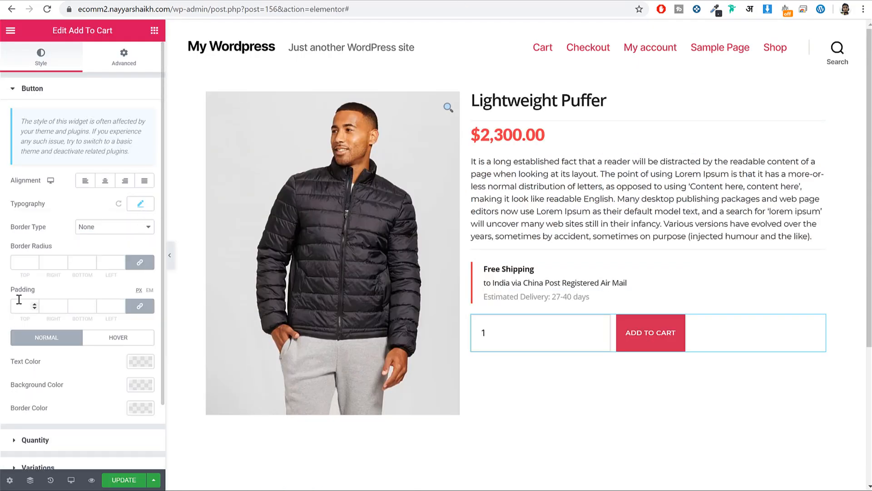
# - Unlink the Add To Cart button's padding values and set them to 12 px top and bottom and 30 px right and left
pyautogui.click(140, 305)
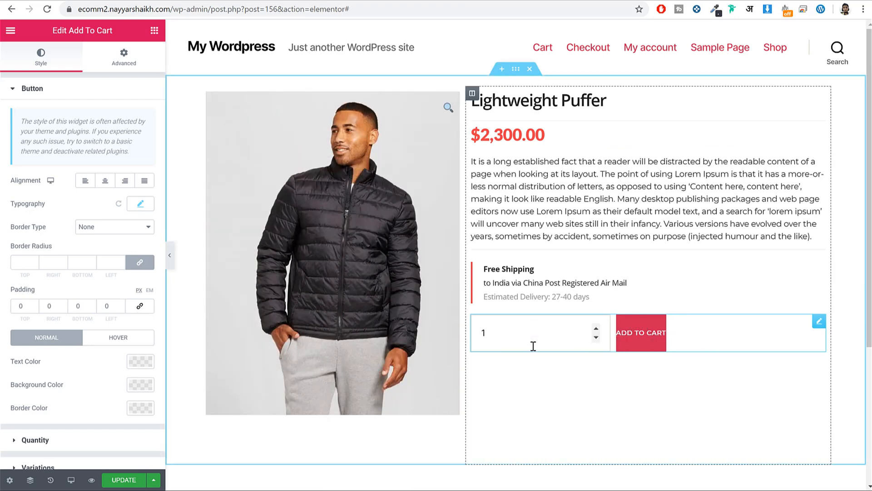
pyautogui.click(169, 260)
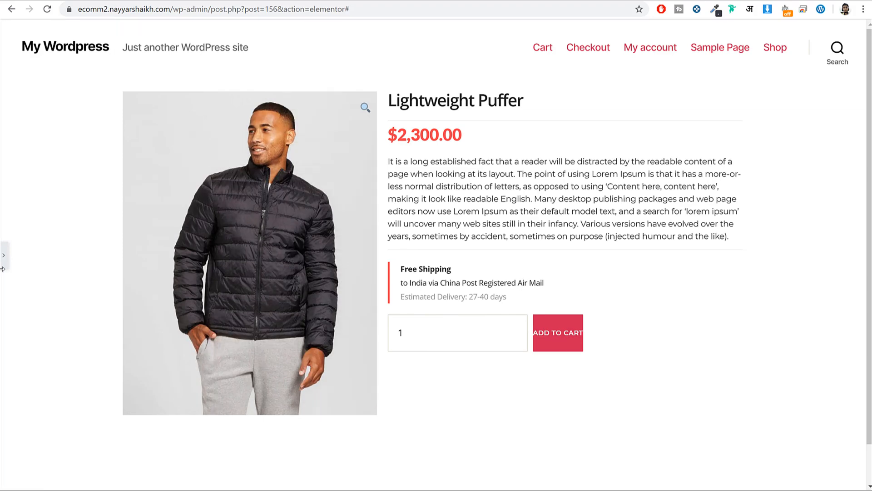
pyautogui.click(5, 255)
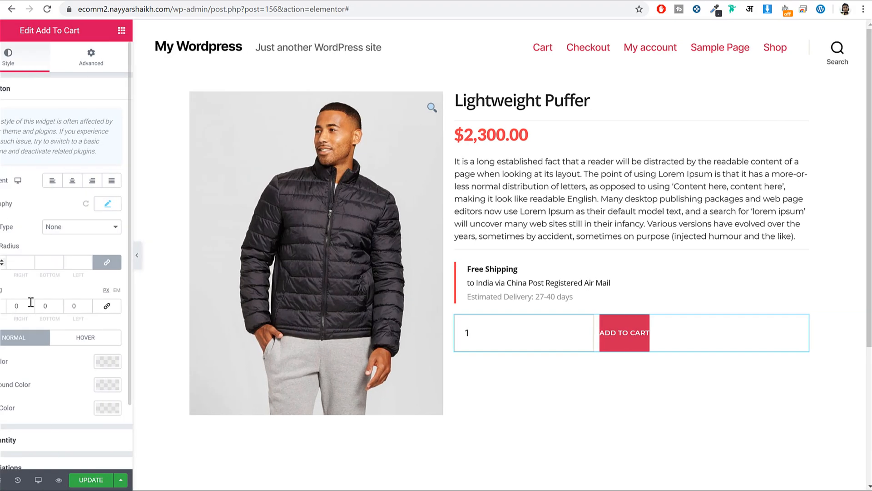
pyautogui.doubleClick(22, 306)
pyautogui.write('12')
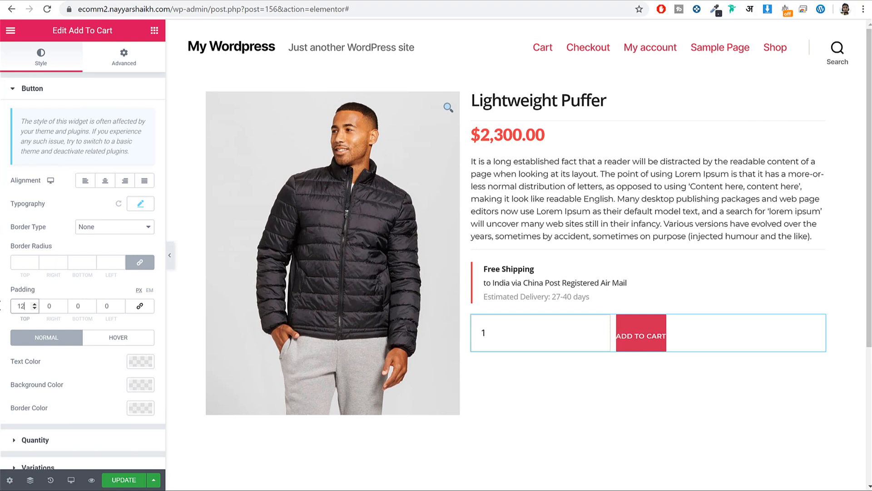
pyautogui.press('Tab')
pyautogui.write('30')
pyautogui.press('Tab')
pyautogui.write('12')
pyautogui.press('Tab')
pyautogui.write('30')
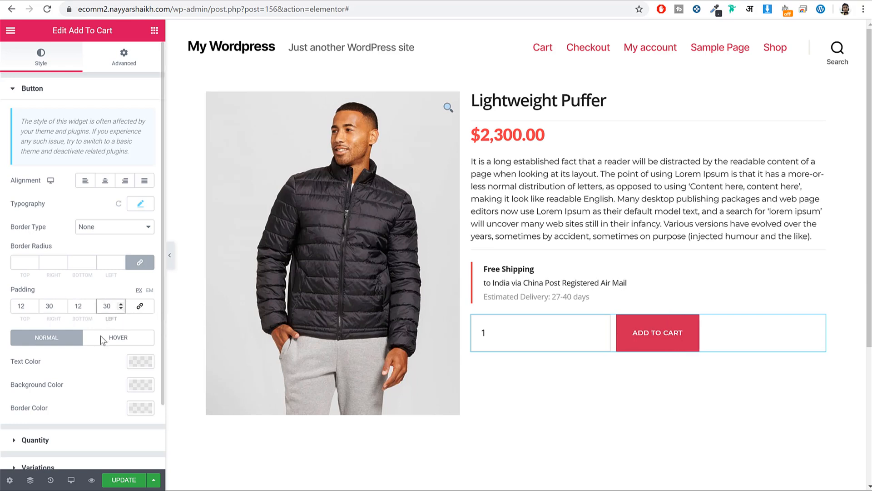
# - Set the Add To Cart button's normal text color to white and its background color to ef3f49
pyautogui.scroll(-2, 100, 355)
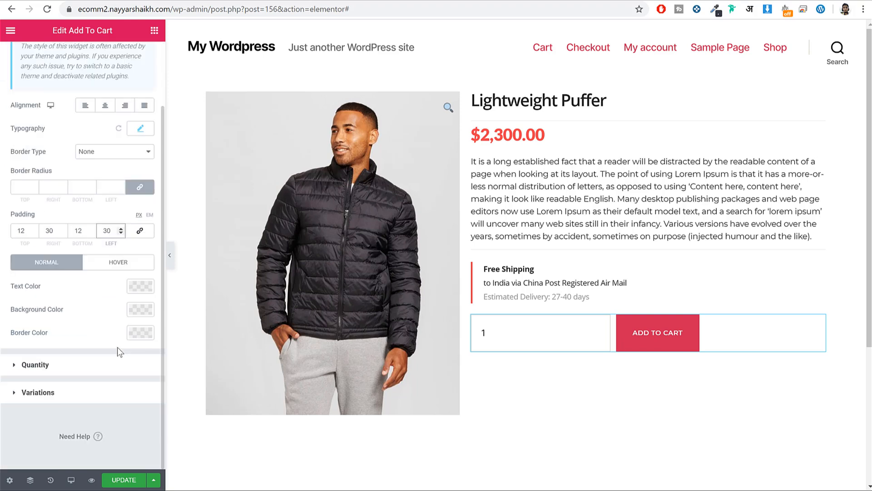
pyautogui.click(139, 286)
pyautogui.click(133, 311)
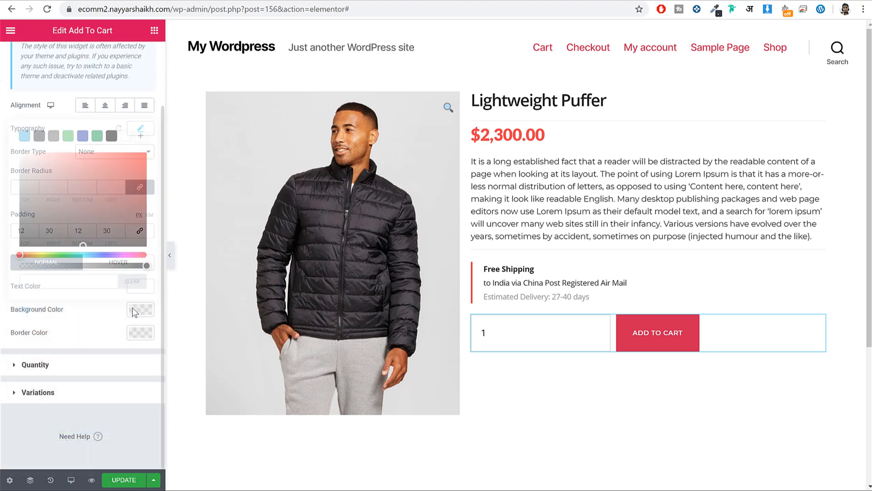
pyautogui.click(138, 281)
pyautogui.click(56, 281)
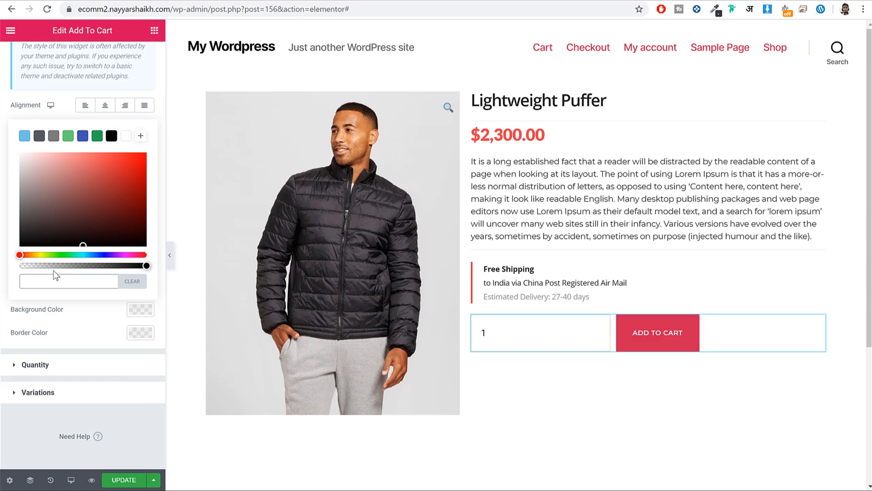
pyautogui.write('ef3f49')
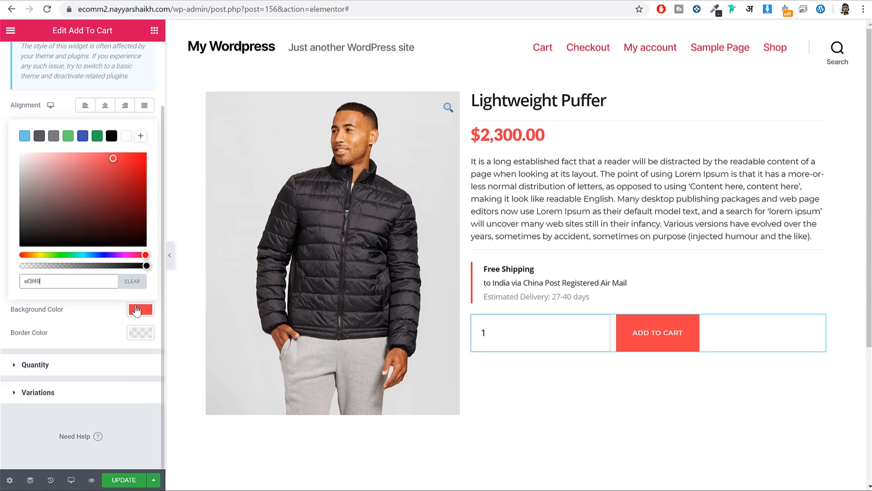
pyautogui.click(136, 310)
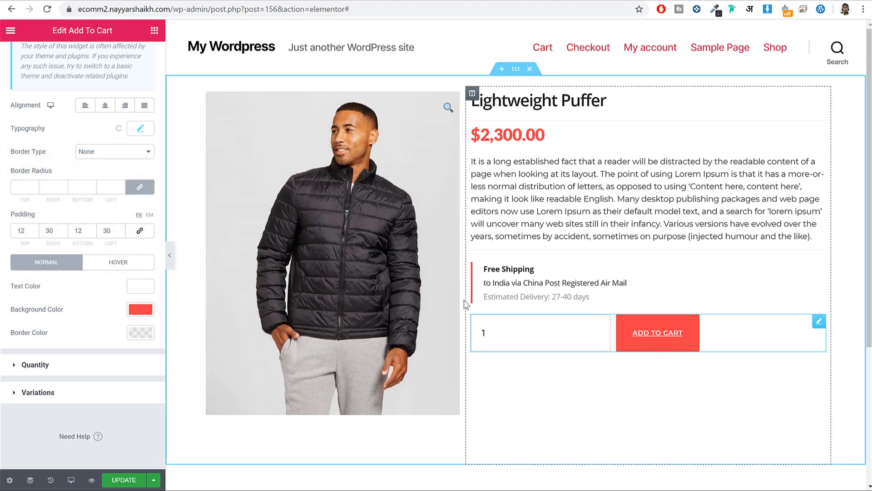
# - Update the template, review its display conditions for the Blazer product category and save them
pyautogui.click(67, 366)
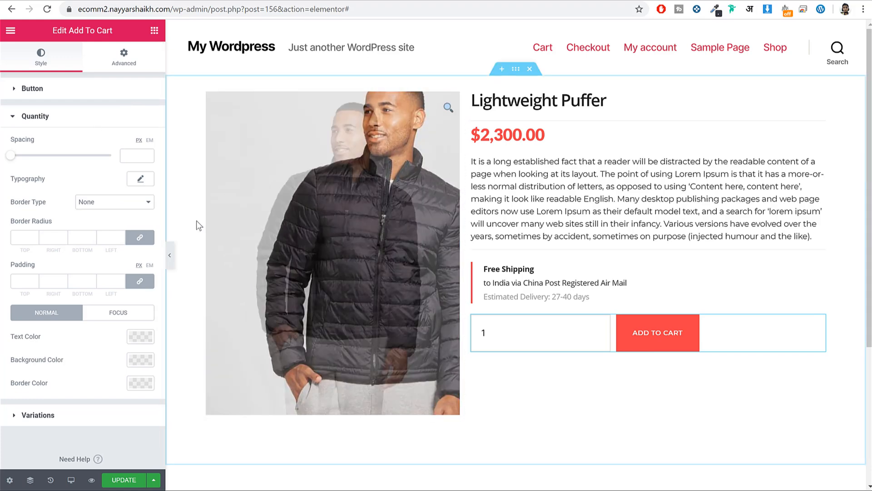
pyautogui.click(123, 480)
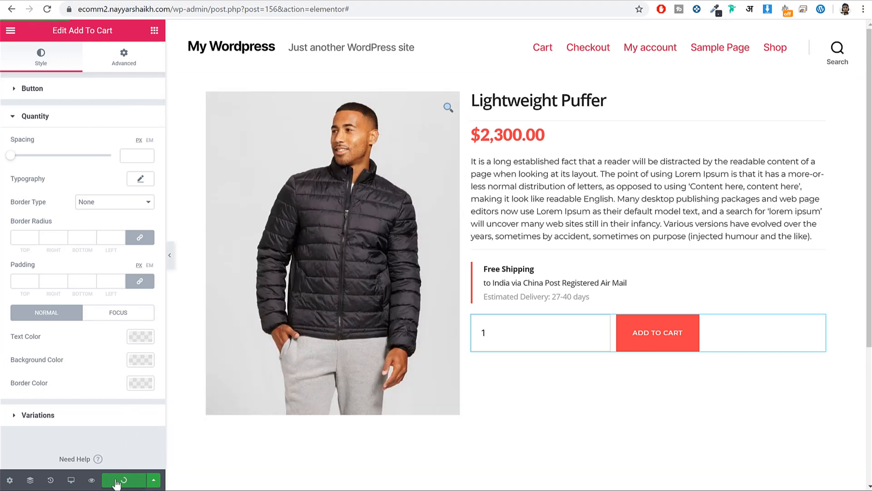
pyautogui.moveTo(155, 479)
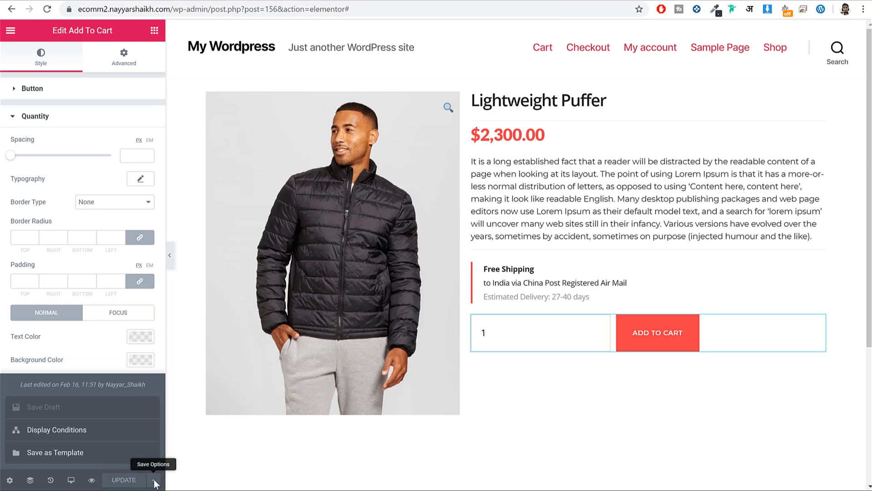
pyautogui.click(90, 431)
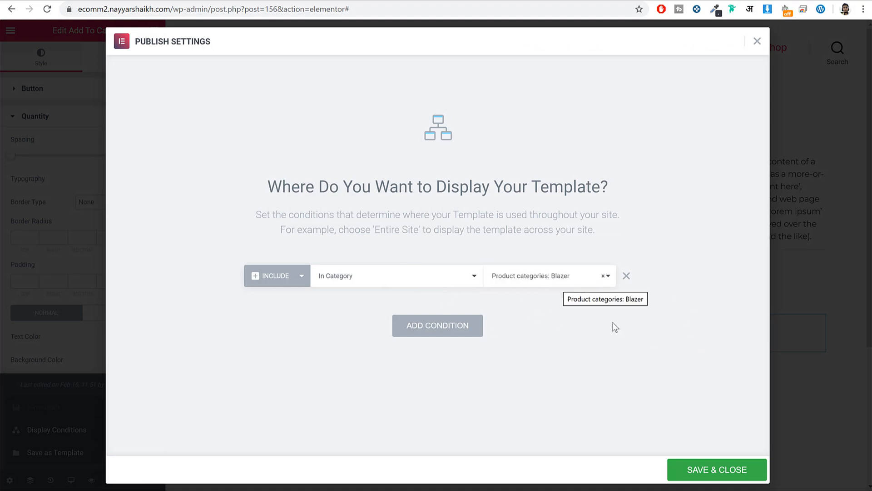
pyautogui.click(722, 470)
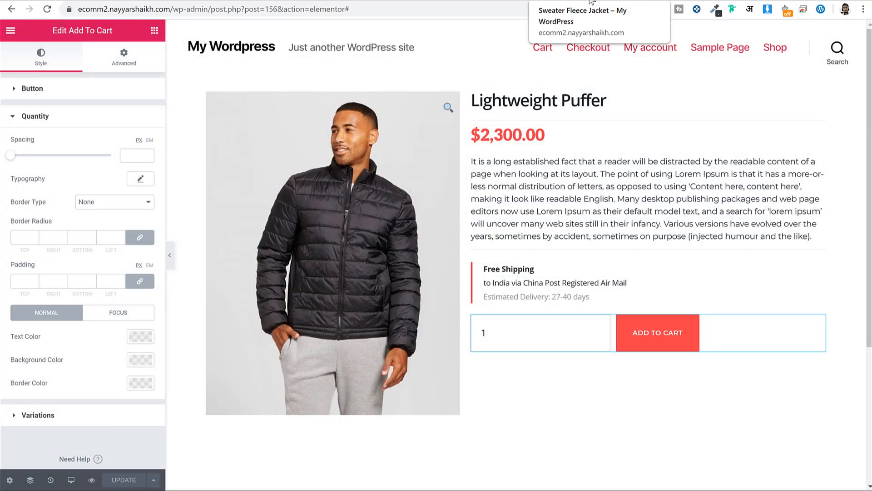
# - Open the Deconstructed Knit Blazer from the live shop page and compare its quantity field and Add To Cart button with the template
pyautogui.click(305, 0)
pyautogui.scroll(12, 587, 274)
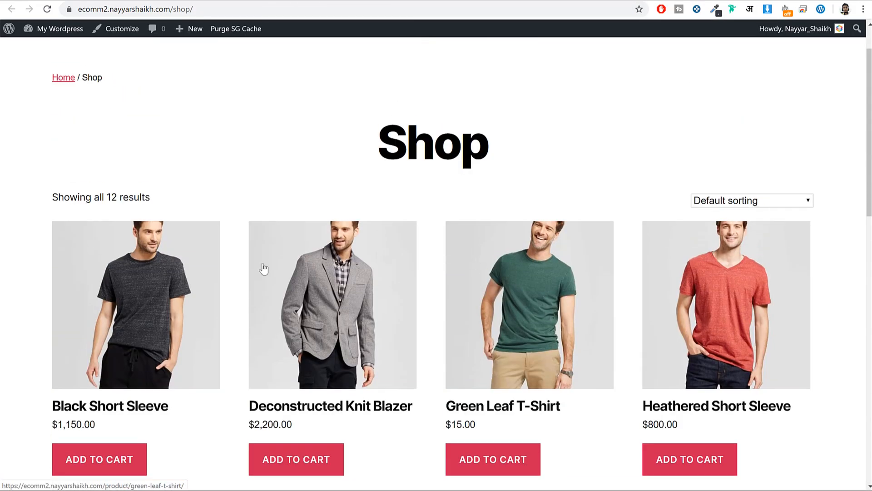
pyautogui.click(346, 331)
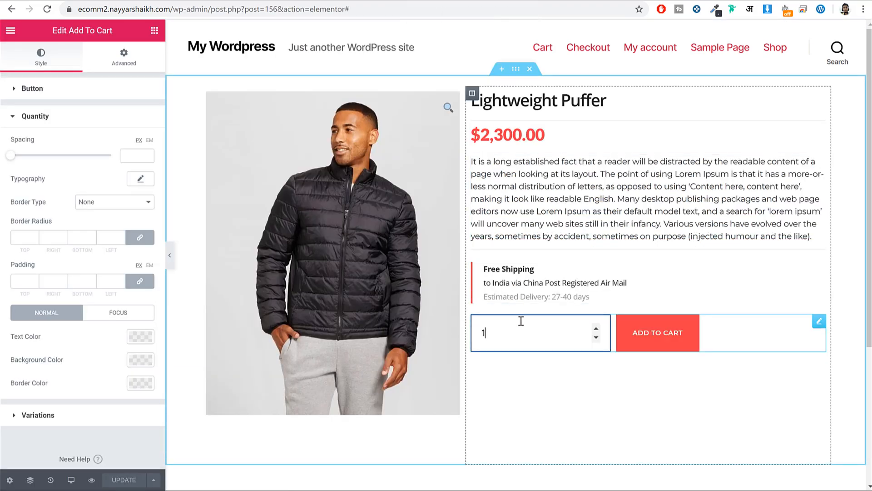
pyautogui.moveTo(50, 116); pyautogui.dragTo(39, 117)
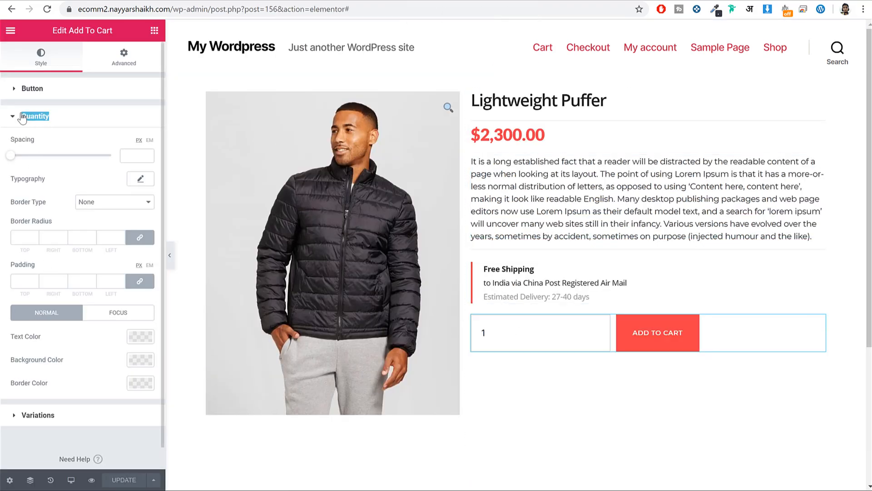
pyautogui.click(39, 117)
pyautogui.click(58, 118)
pyautogui.click(335, 1)
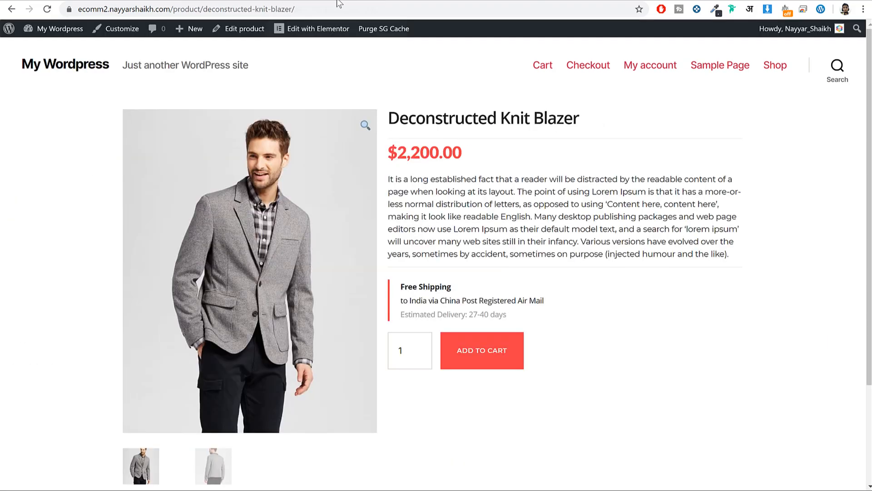
pyautogui.click(255, 1)
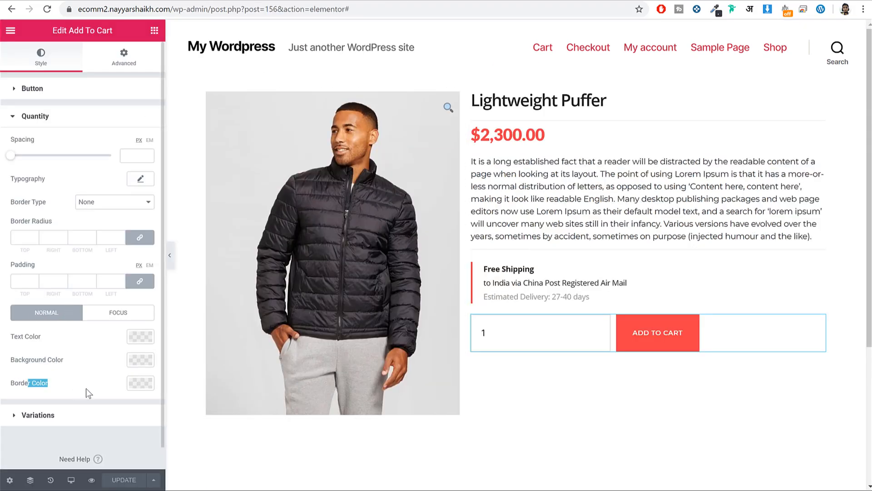
# - Set the quantity field's normal border color to the dark gray #54595F
pyautogui.click(140, 383)
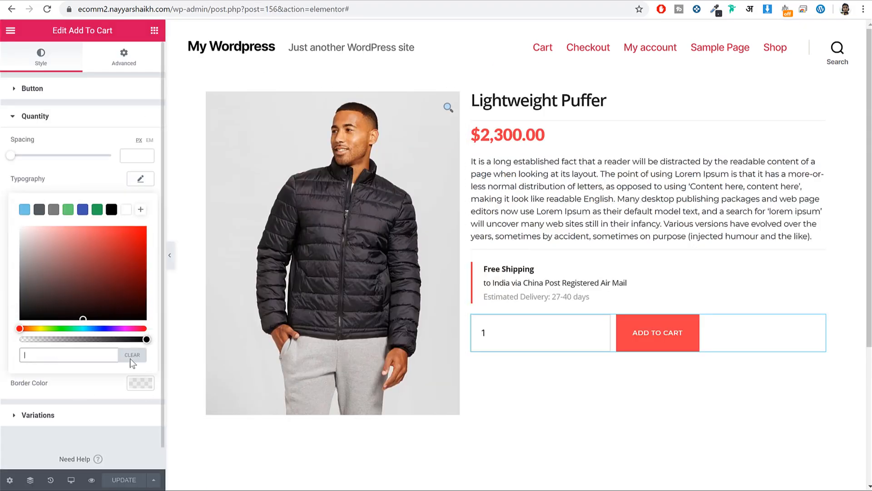
pyautogui.click(40, 210)
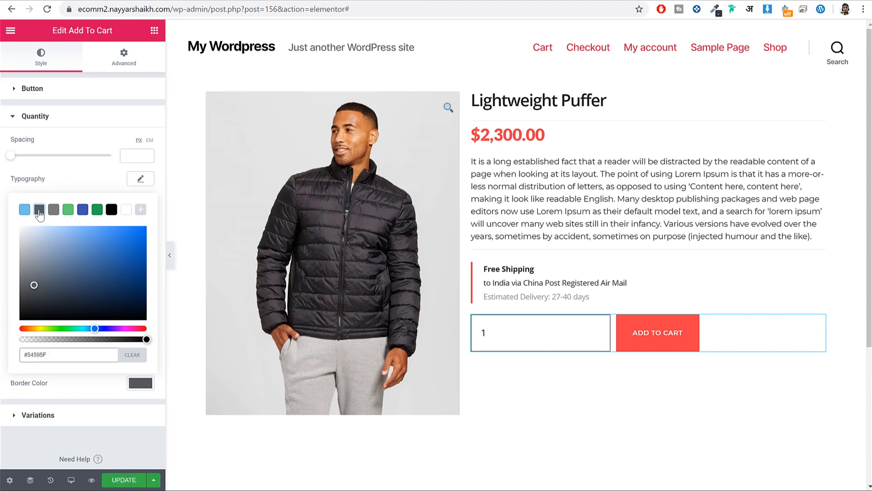
pyautogui.click(138, 393)
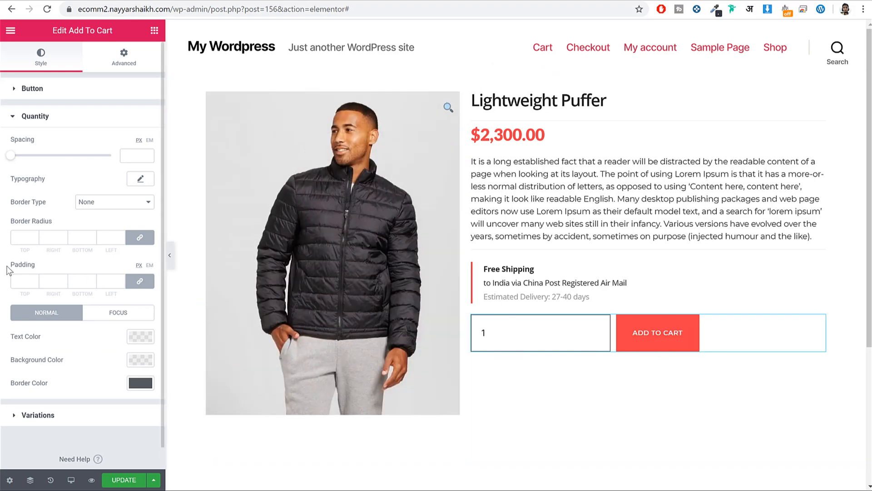
# - Unlink the quantity field's padding values, set the left padding to 20 px and update the template
pyautogui.click(141, 283)
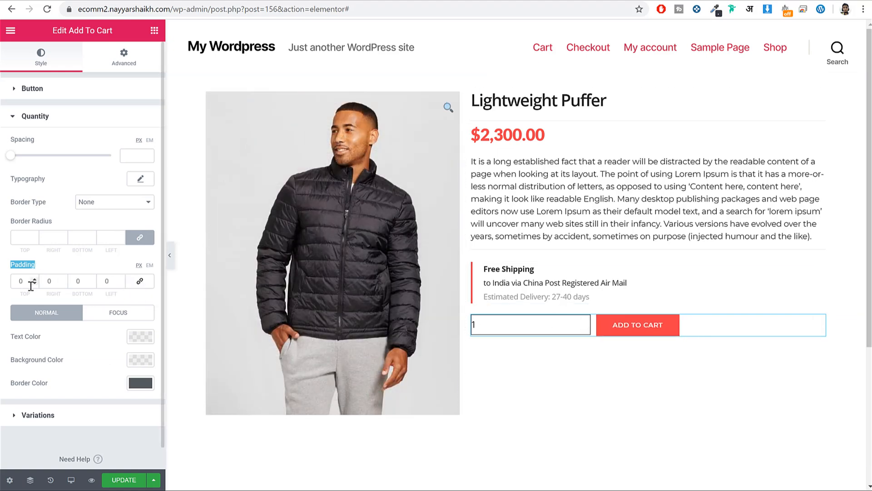
pyautogui.click(108, 280)
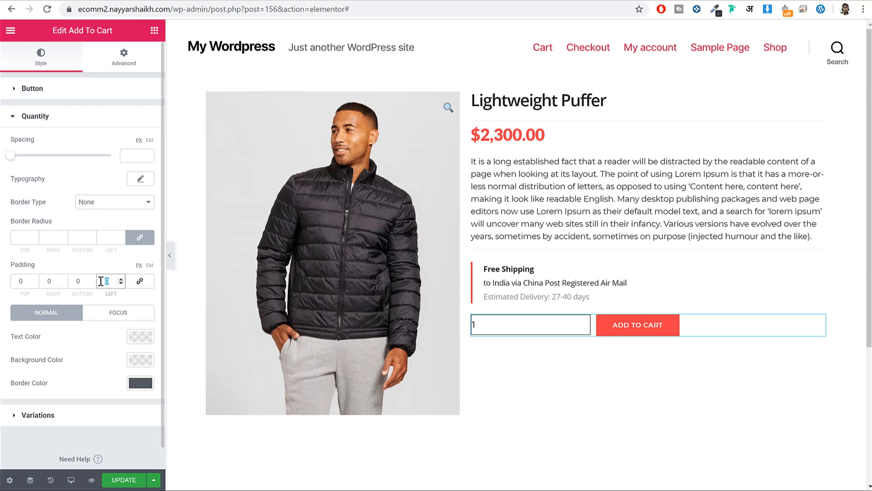
pyautogui.write('20')
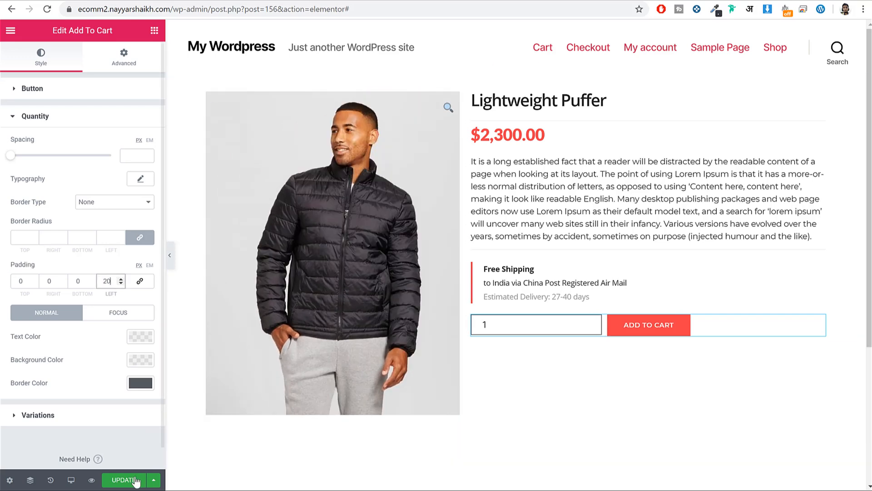
pyautogui.click(127, 480)
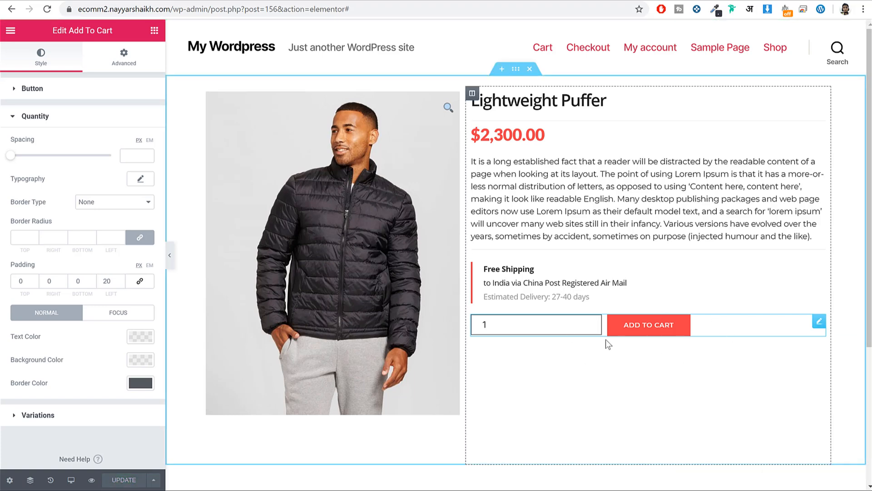
# - Set the Add to Cart button's border radius to 50 on all sides and update the template
pyautogui.click(32, 88)
pyautogui.moveTo(10, 249); pyautogui.dragTo(63, 247)
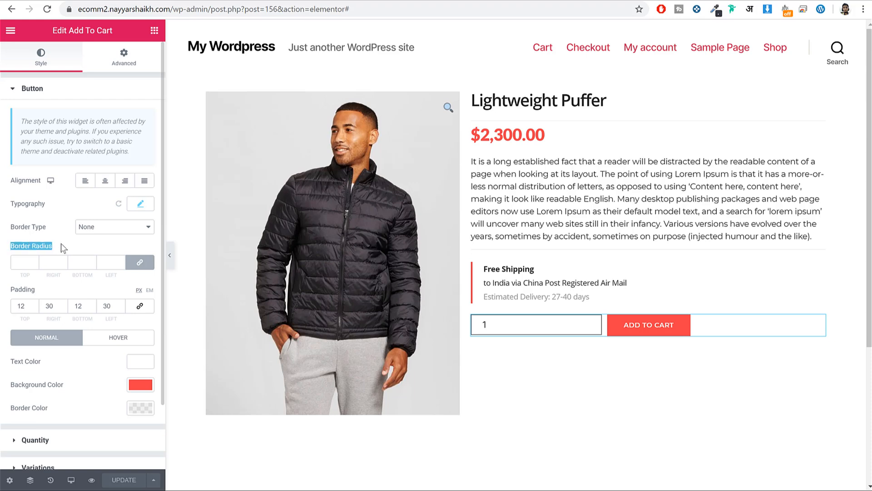
pyautogui.click(17, 266)
pyautogui.write('50')
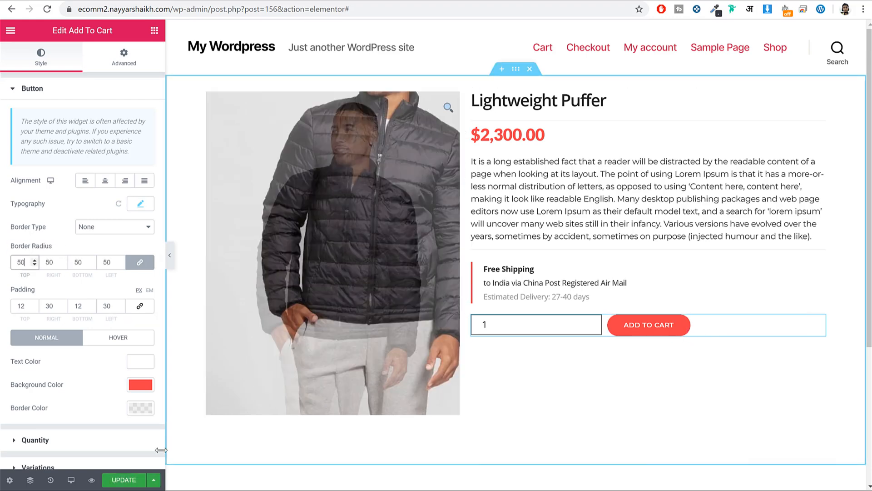
pyautogui.click(123, 480)
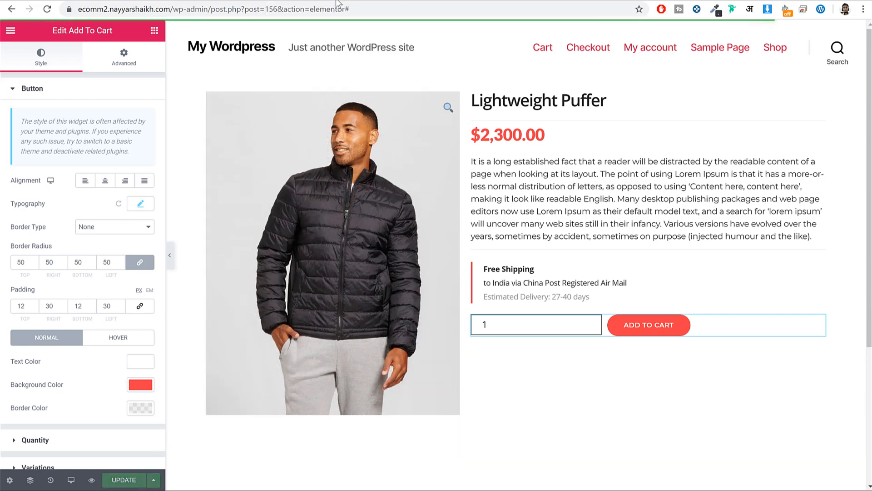
# - Reload the Deconstructed Knit Blazer page and compare its Add to Cart area with the Sweater Fleece Jacket page
pyautogui.click(337, 1)
pyautogui.click(48, 10)
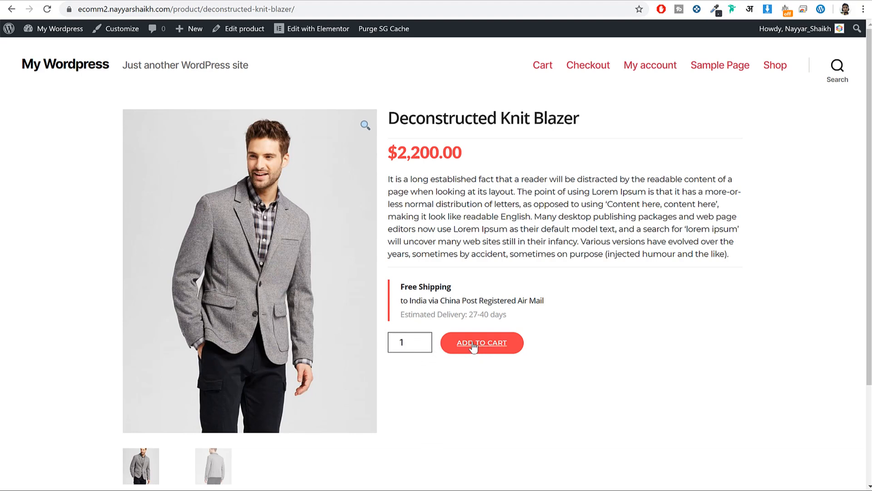
pyautogui.click(570, 2)
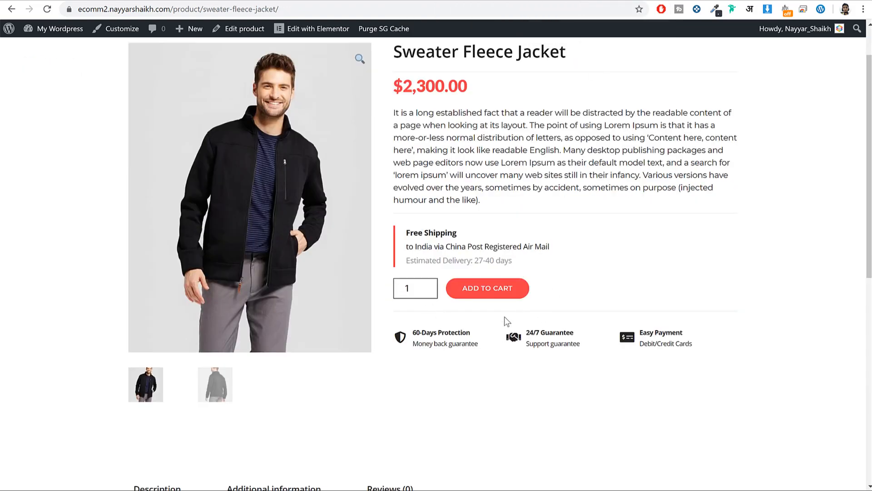
pyautogui.click(414, 1)
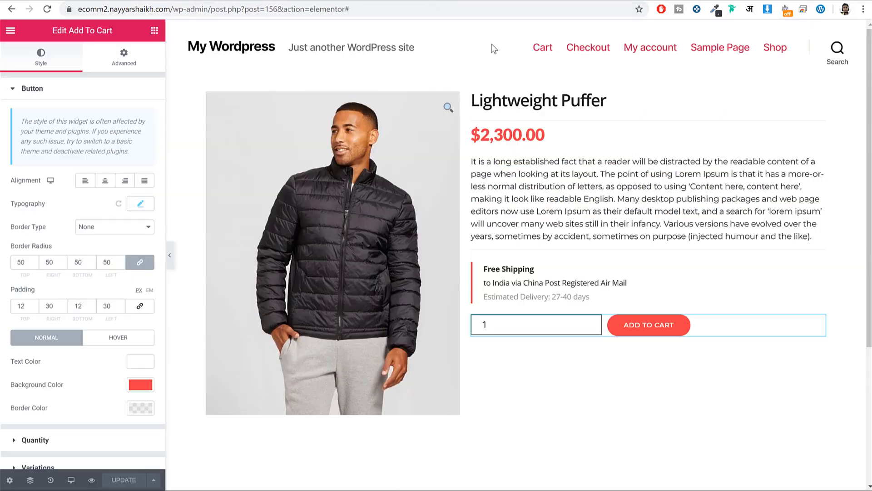
# - Copy the divider beneath the product description and paste it below the Add to Cart widget
pyautogui.rightClick(600, 251)
pyautogui.click(641, 297)
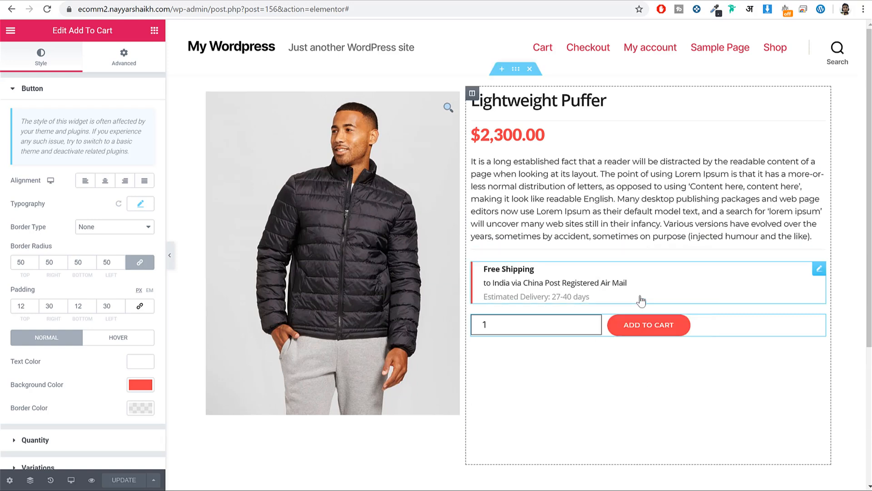
pyautogui.rightClick(613, 338)
pyautogui.click(604, 386)
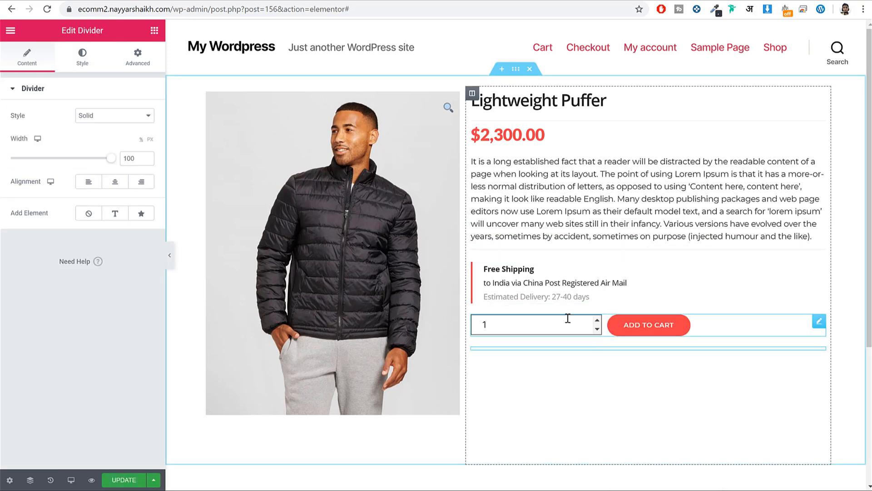
# - Examine the row of guarantee icons and texts below the divider on the Sweater Fleece Jacket page
pyautogui.click(596, 1)
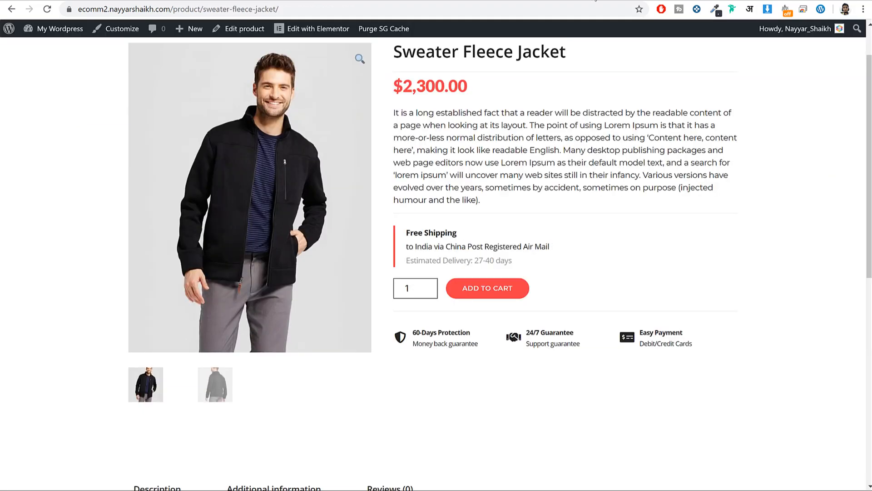
pyautogui.moveTo(410, 334); pyautogui.dragTo(545, 350)
pyautogui.click(546, 351)
pyautogui.click(433, 1)
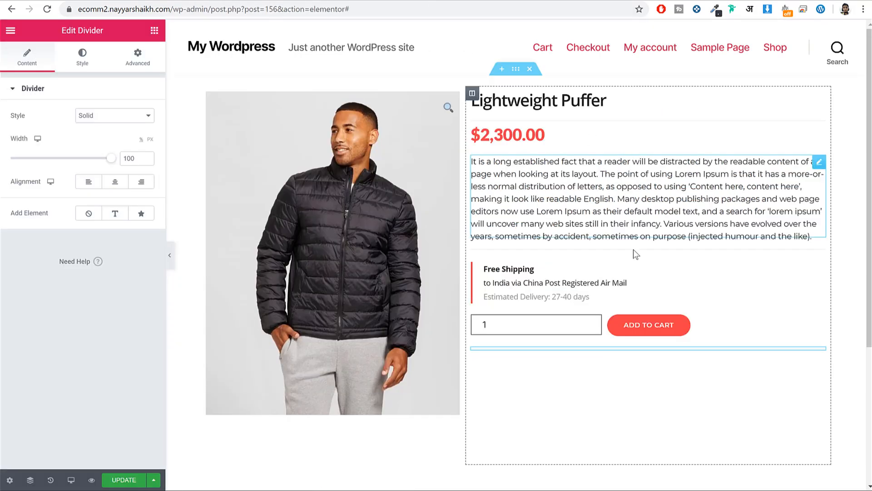
# - Add an Inner Section below the new divider in the product details column
pyautogui.click(154, 30)
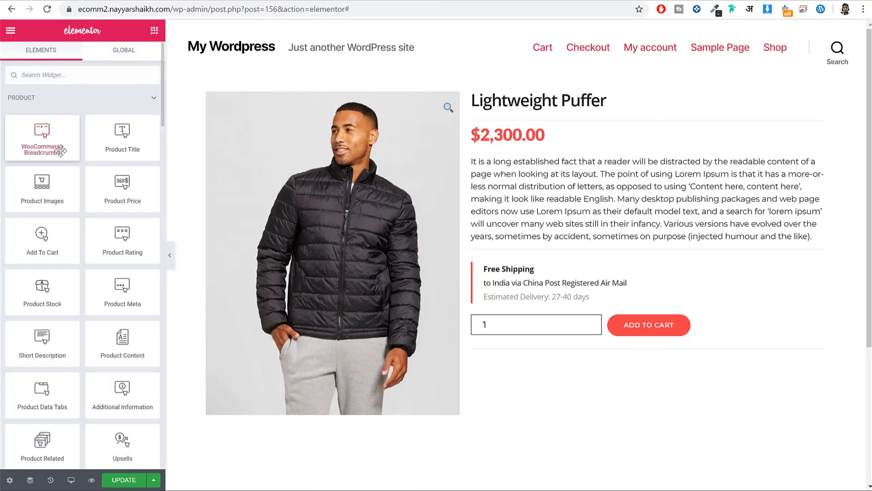
pyautogui.scroll(-5, 68, 145)
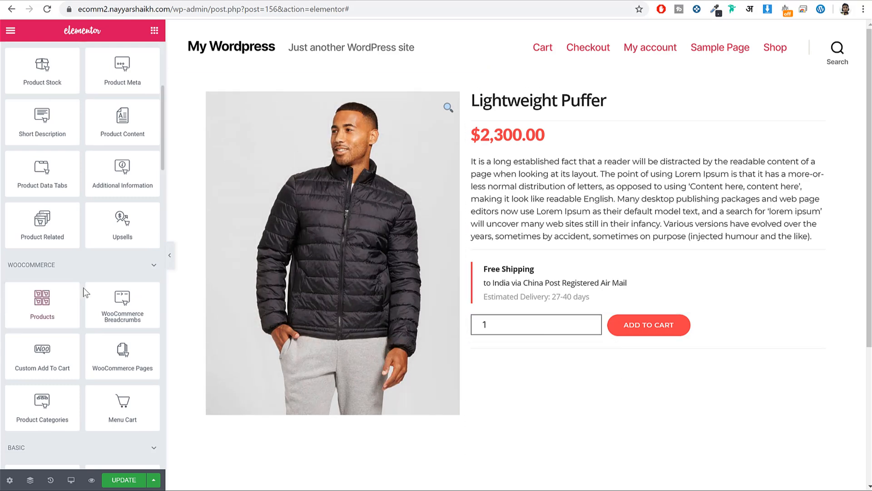
pyautogui.scroll(-10, 83, 287)
pyautogui.scroll(5, 84, 288)
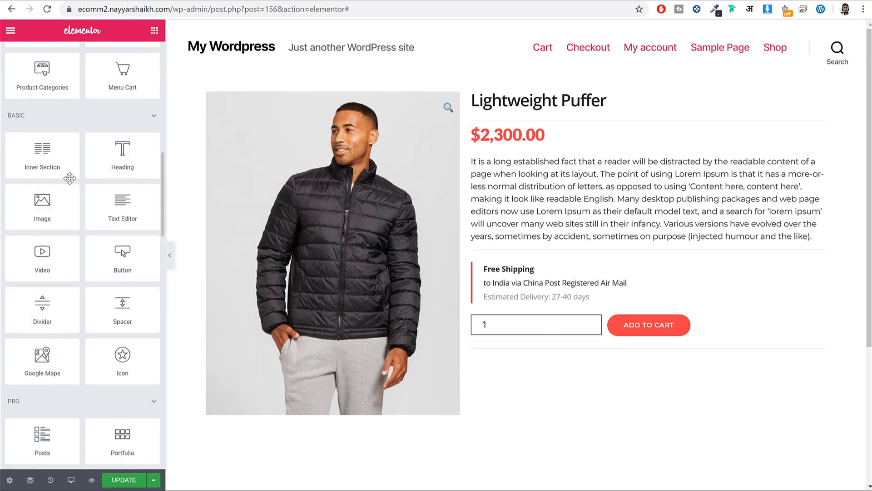
pyautogui.moveTo(72, 164); pyautogui.dragTo(484, 387)
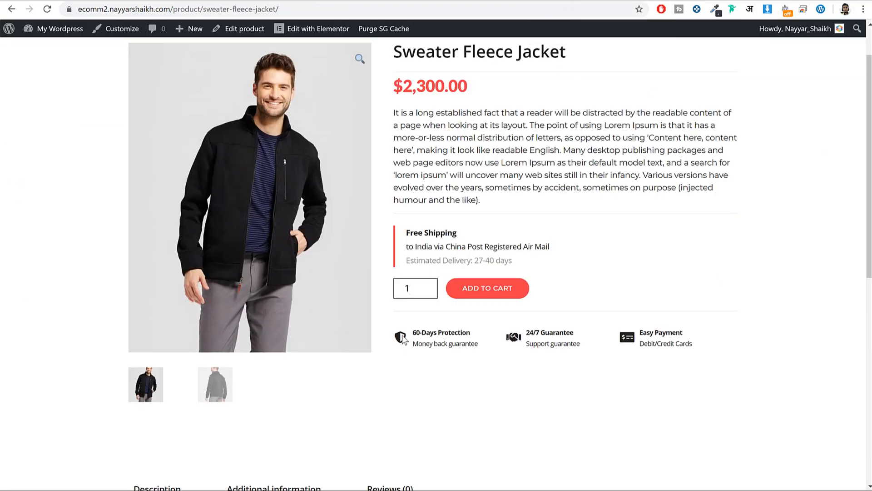
# - Examine the protection, guarantee and payment icon-and-text pairs on the Sweater Fleece Jacket page to plan the columns
pyautogui.moveTo(415, 330); pyautogui.dragTo(475, 343)
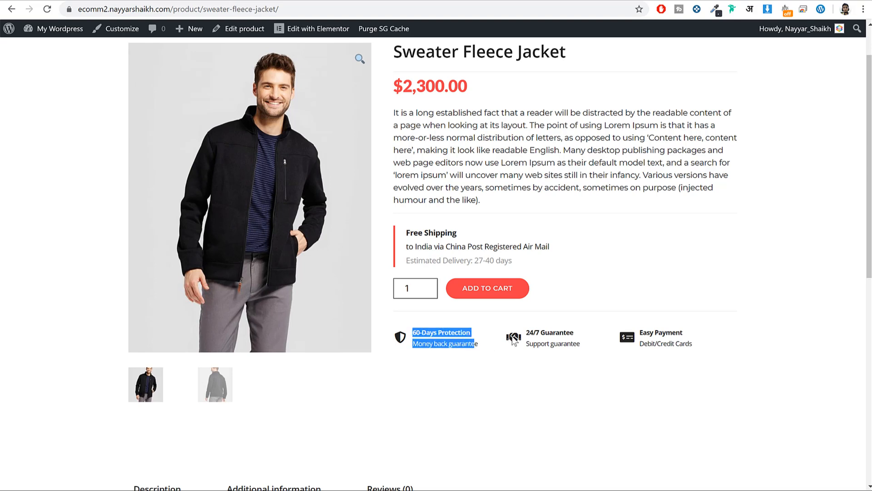
pyautogui.moveTo(529, 328); pyautogui.dragTo(577, 354)
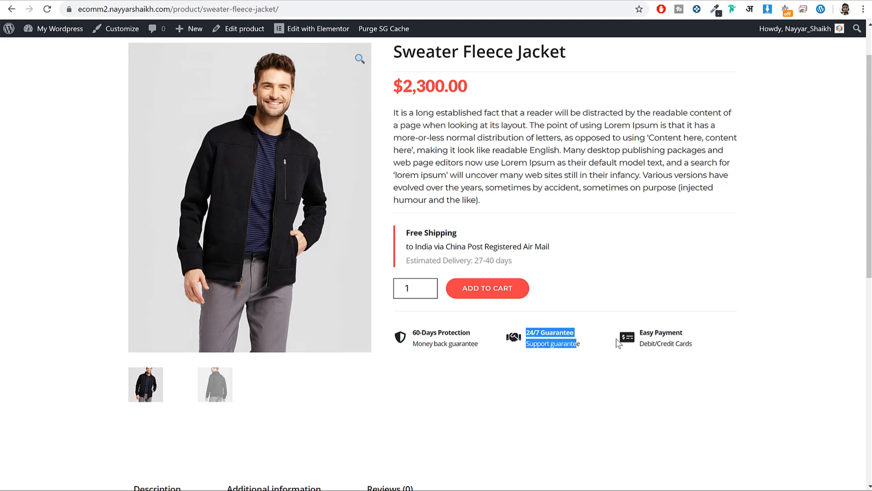
pyautogui.moveTo(640, 340); pyautogui.dragTo(705, 351)
pyautogui.click(704, 351)
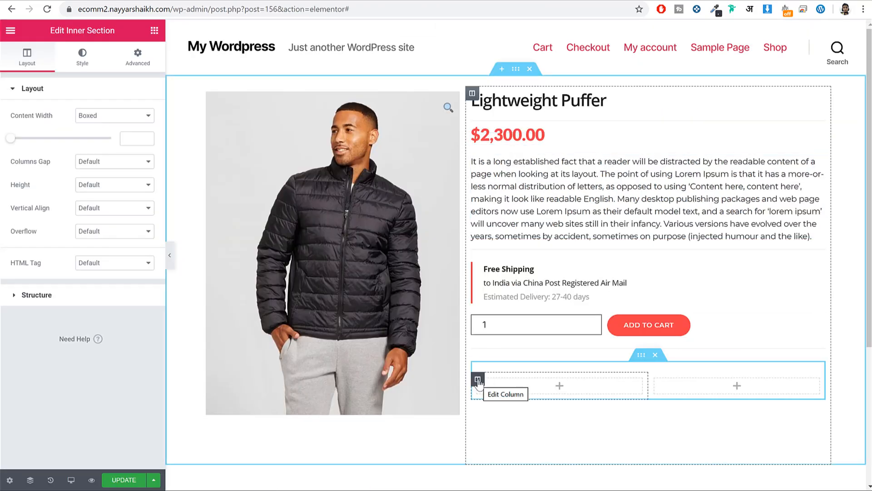
# - Add four new columns to the inner section so it has six columns
pyautogui.rightClick(479, 383)
pyautogui.click(506, 369)
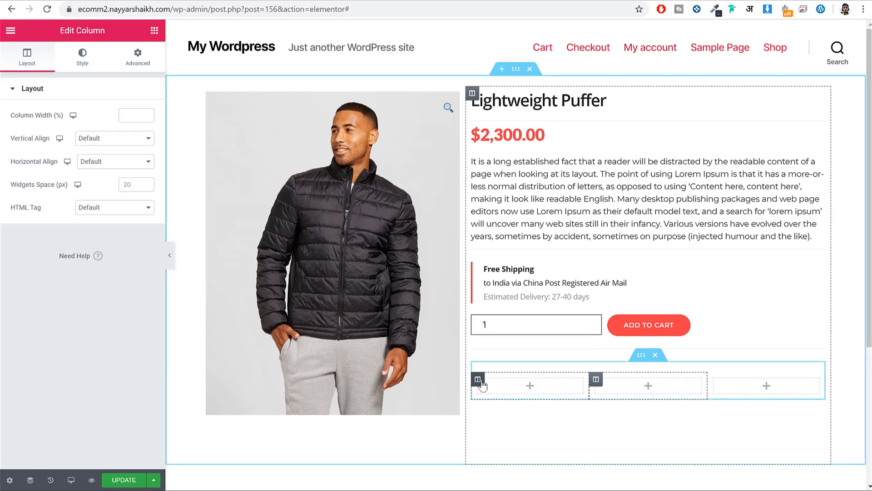
pyautogui.rightClick(478, 382)
pyautogui.click(508, 368)
pyautogui.rightClick(478, 383)
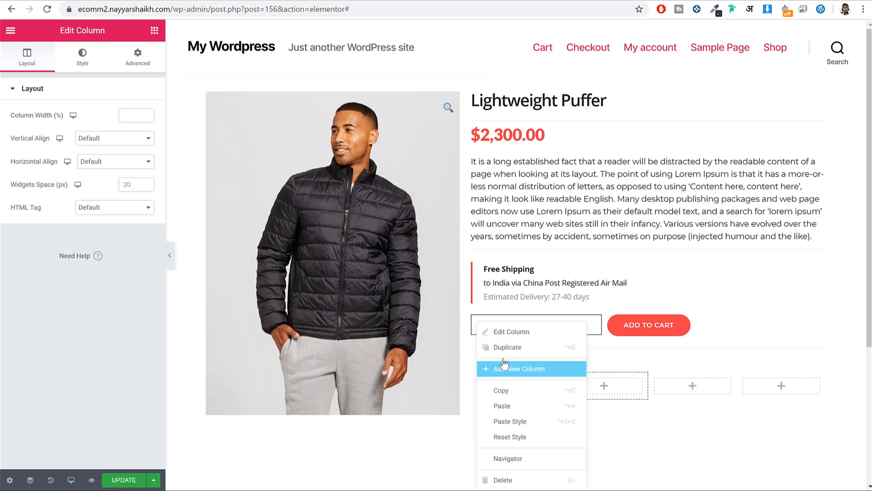
pyautogui.click(497, 368)
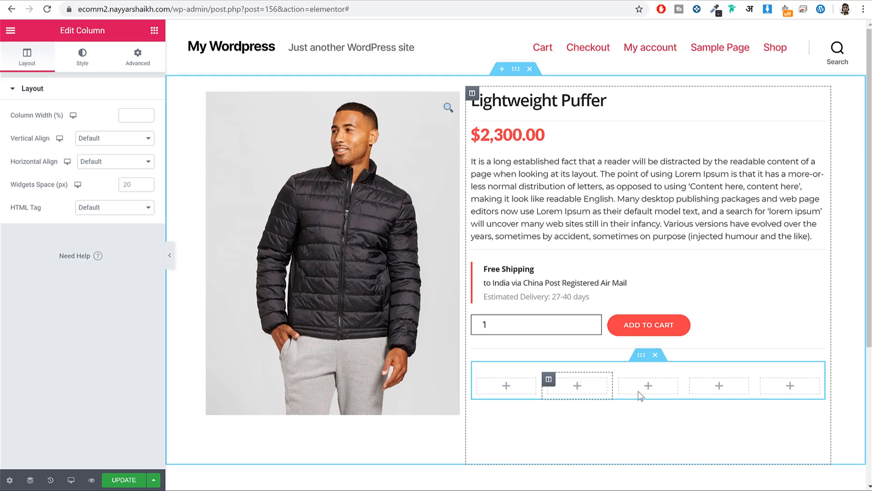
pyautogui.rightClick(483, 382)
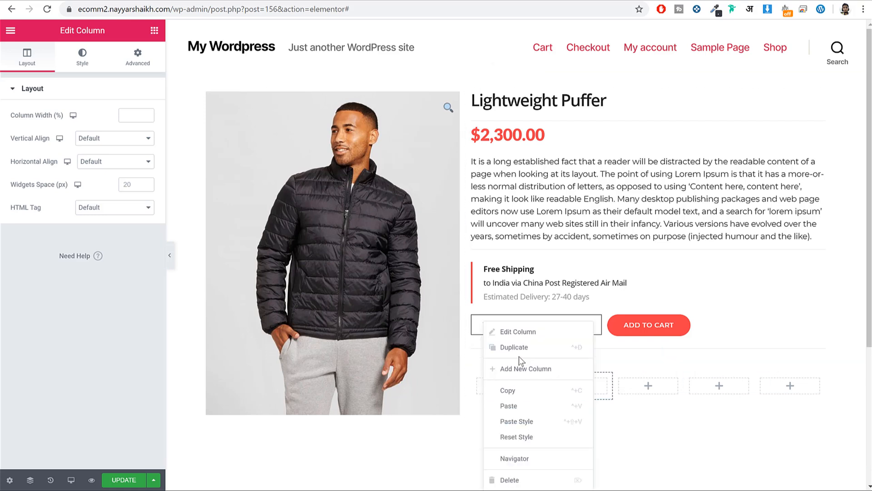
pyautogui.click(518, 367)
# - Set the inner section's first column width to 4% and its second column width to 29%
pyautogui.scroll(-1, 499, 343)
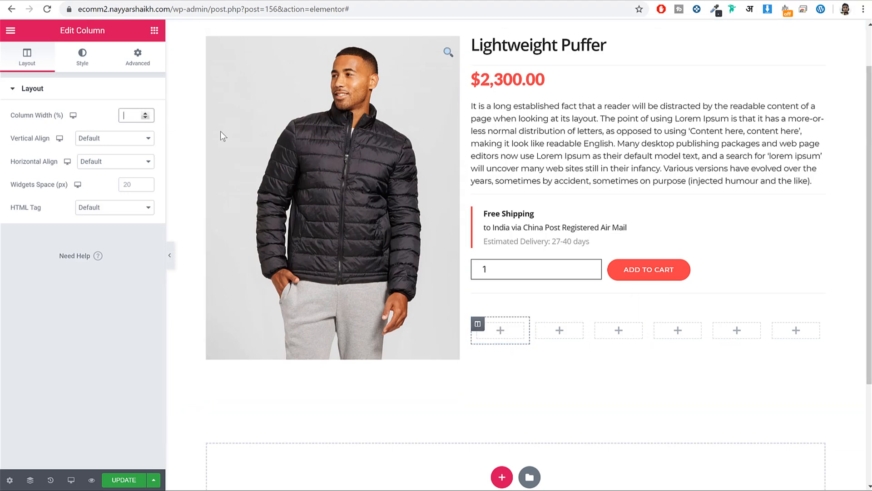
pyautogui.write('4')
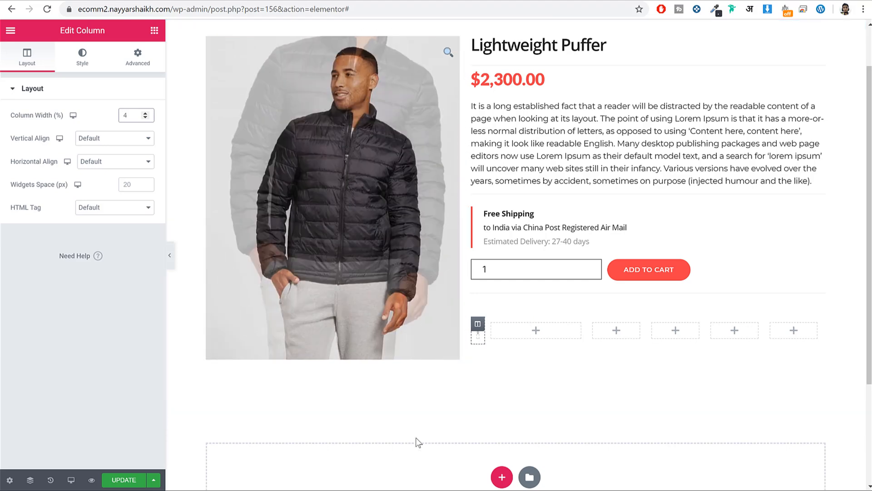
pyautogui.hotkey('ctrl', 'z')
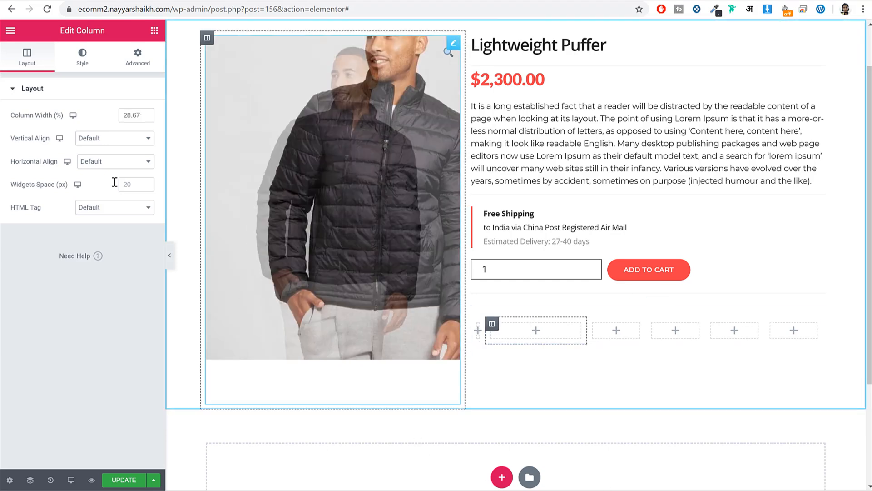
pyautogui.doubleClick(130, 115)
pyautogui.write('29')
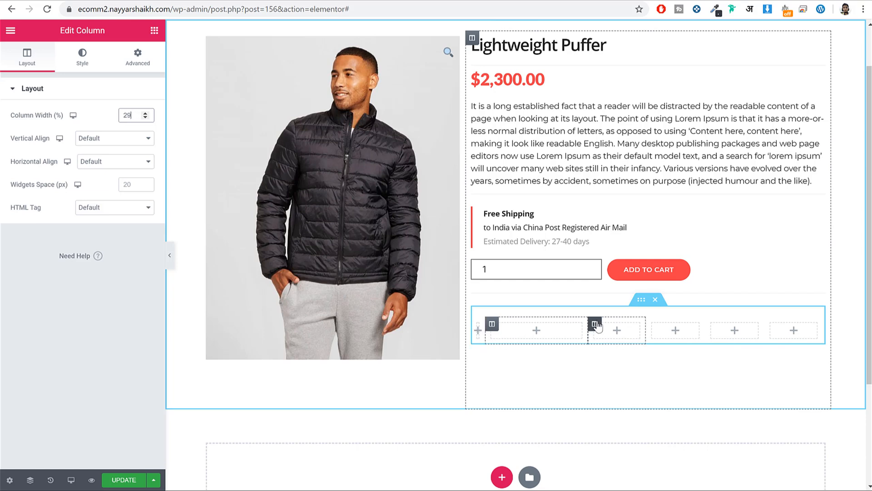
# - Set the inner section's third column width to 4% and its fourth column width to 29%
pyautogui.click(595, 324)
pyautogui.doubleClick(121, 115)
pyautogui.write('4')
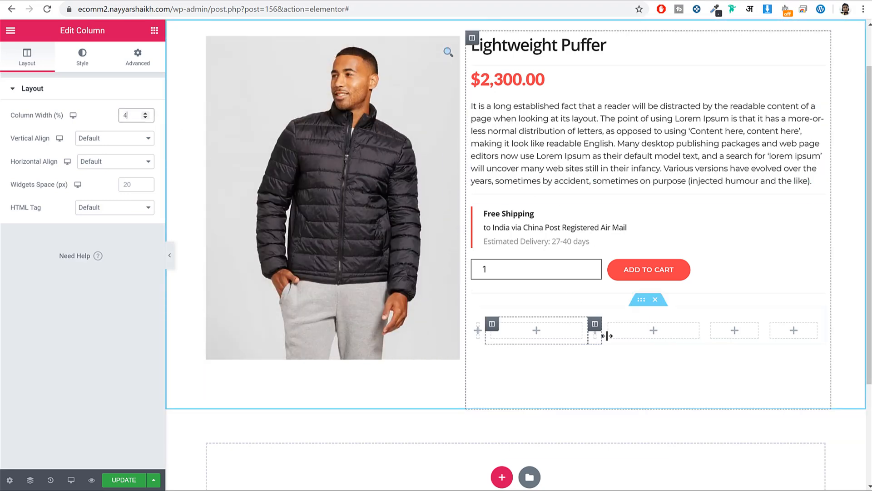
pyautogui.click(609, 324)
pyautogui.doubleClick(133, 116)
pyautogui.write('29')
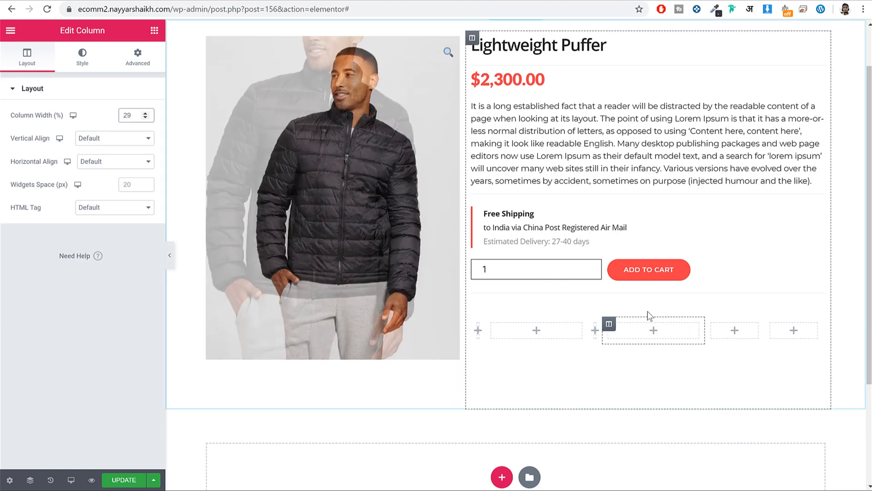
# - Set the inner section's fifth column width to 4% and update the template
pyautogui.click(712, 325)
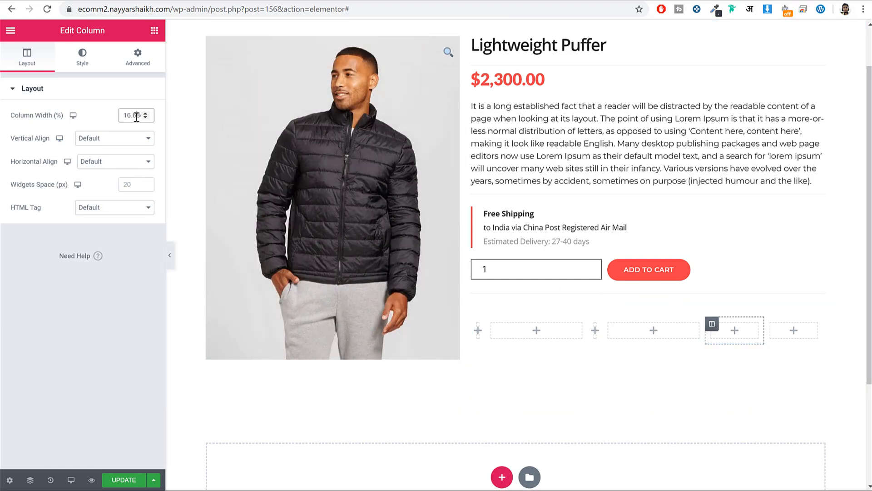
pyautogui.write('4')
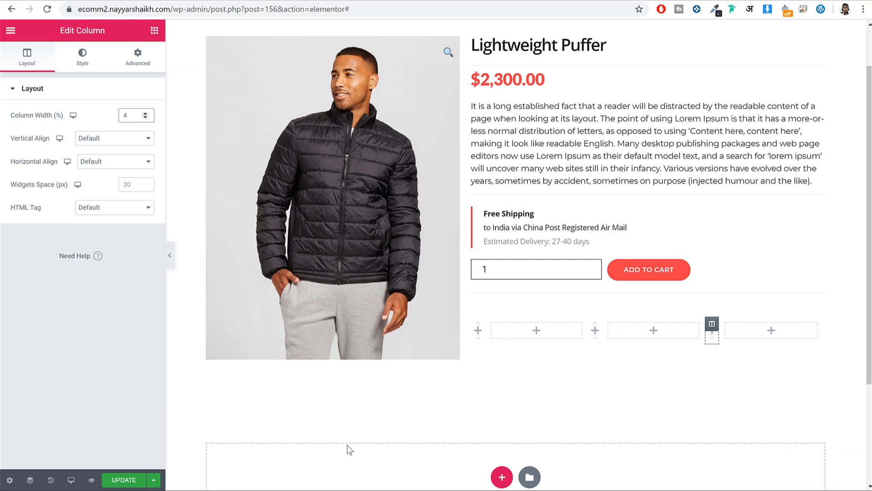
pyautogui.click(116, 480)
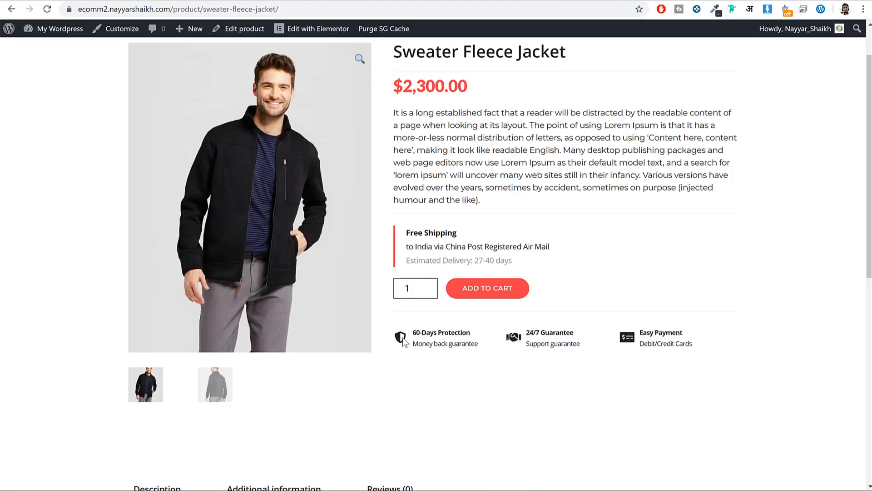
# - Check the protection item on the Sweater Fleece Jacket page and add an Icon widget to the inner section's first narrow column
pyautogui.moveTo(413, 341); pyautogui.dragTo(449, 344)
pyautogui.click(443, 2)
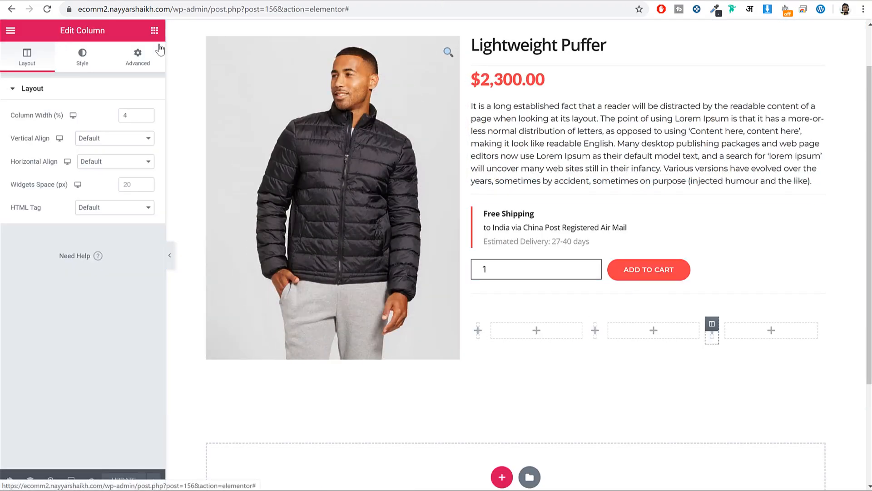
pyautogui.click(154, 31)
pyautogui.scroll(-12, 105, 300)
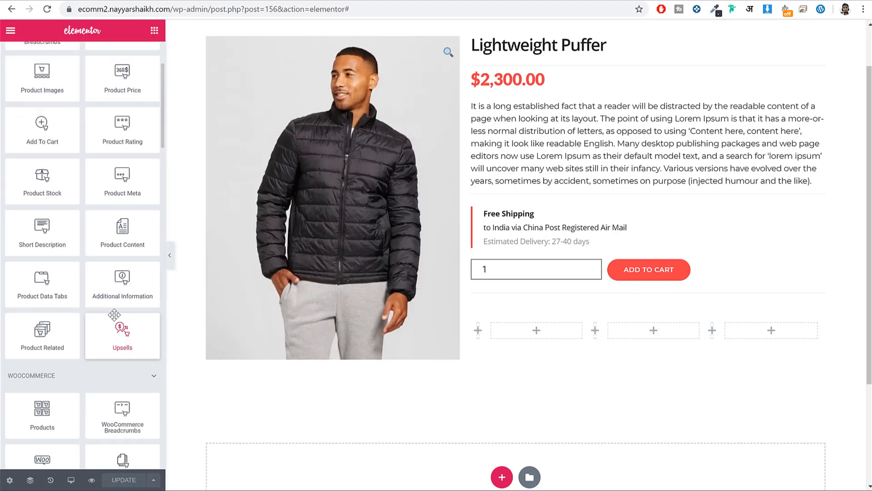
pyautogui.moveTo(122, 355); pyautogui.dragTo(481, 336)
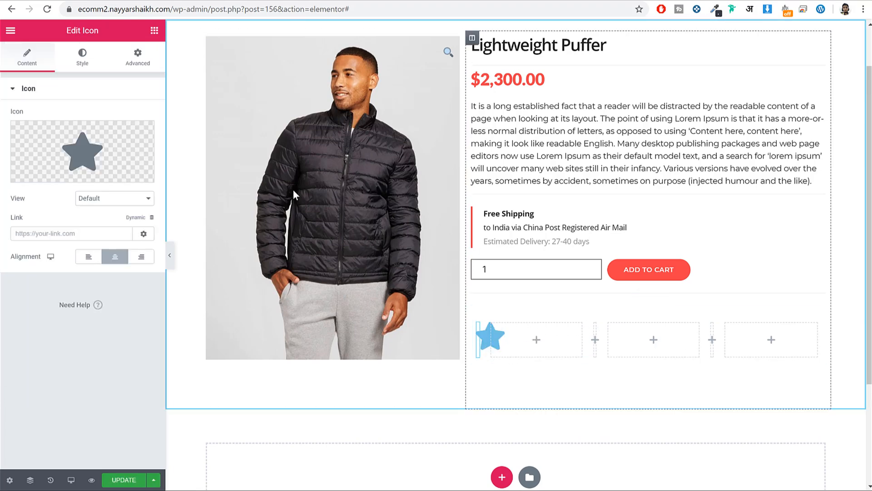
# - Replace the star in the Icon widget with the Shield alt icon from the icon library
pyautogui.click(95, 154)
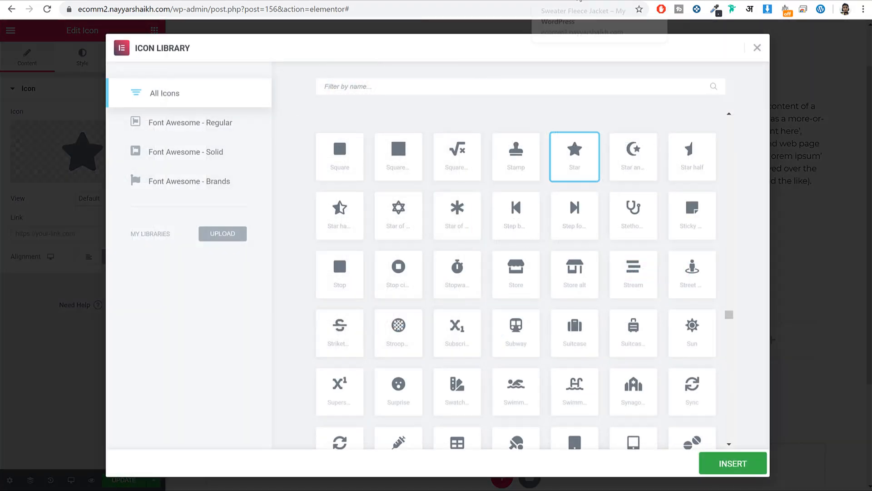
pyautogui.click(553, 87)
pyautogui.write('shie')
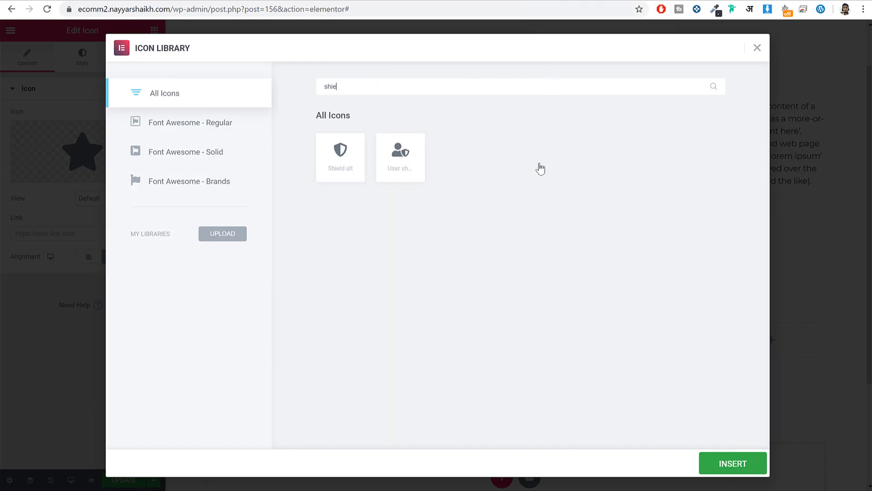
pyautogui.click(344, 168)
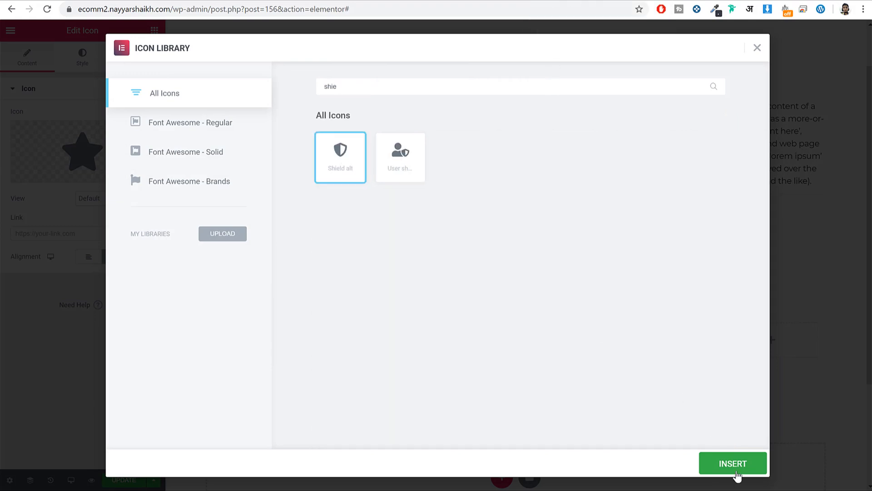
pyautogui.click(734, 468)
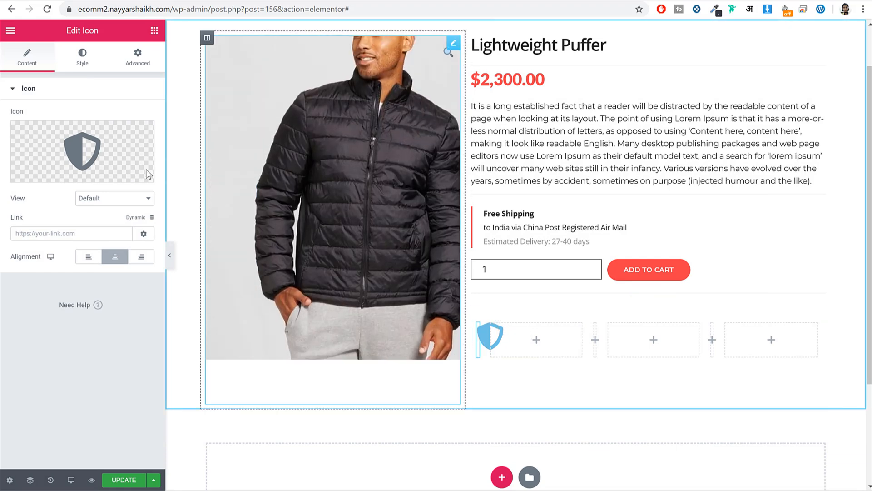
# - Set the shield icon's primary color to 232323 and its size to 21
pyautogui.click(71, 48)
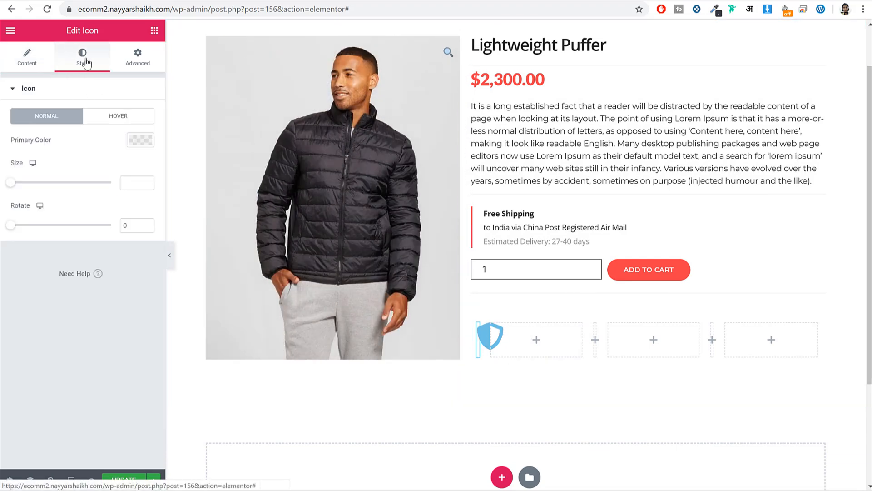
pyautogui.click(139, 140)
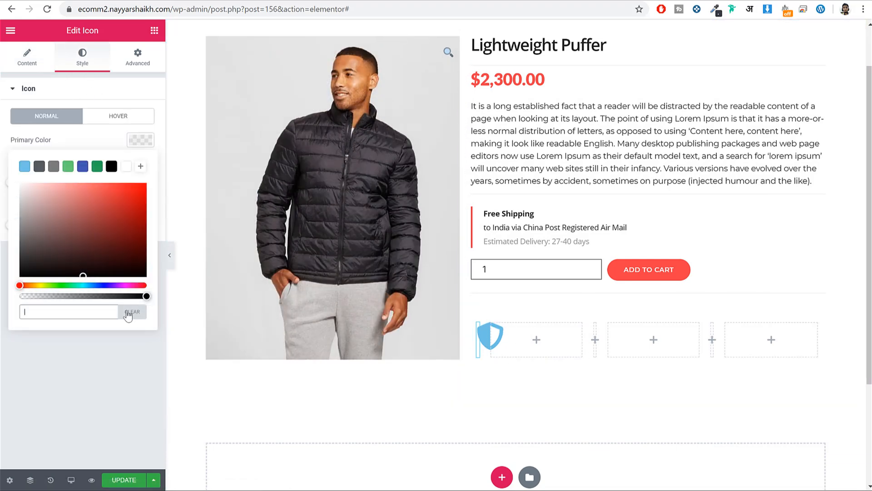
pyautogui.write('232323')
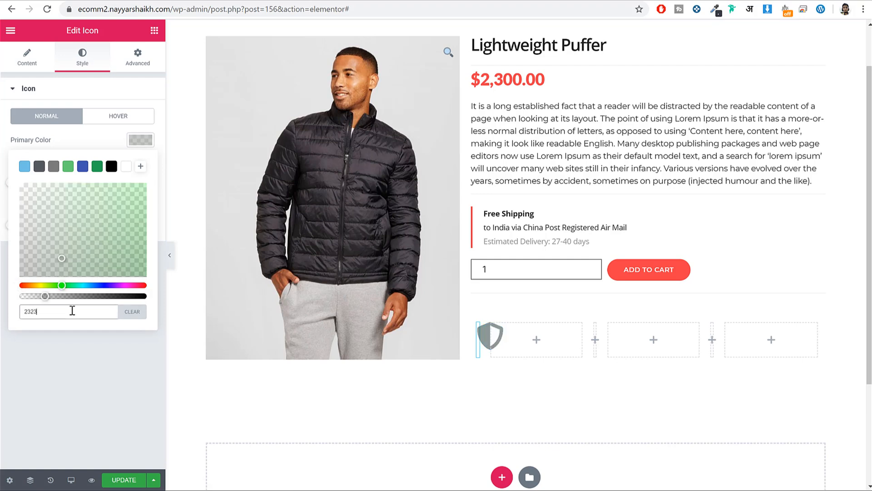
pyautogui.click(136, 143)
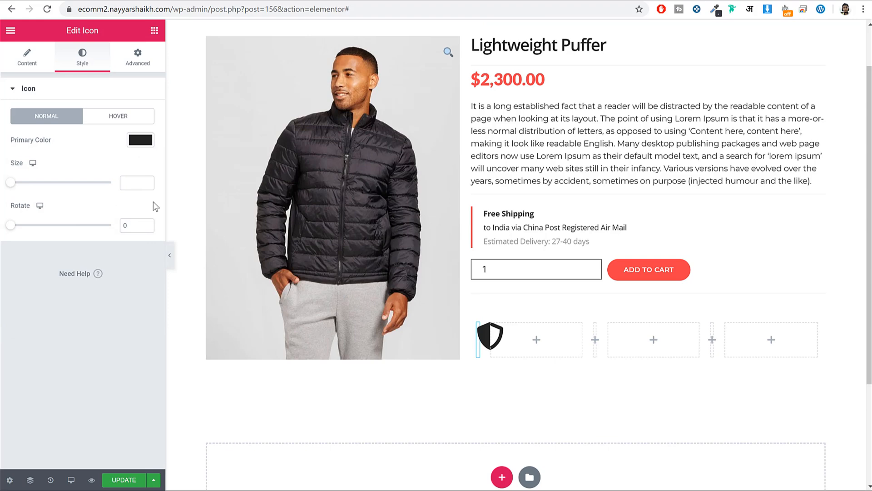
pyautogui.click(132, 187)
pyautogui.write('21')
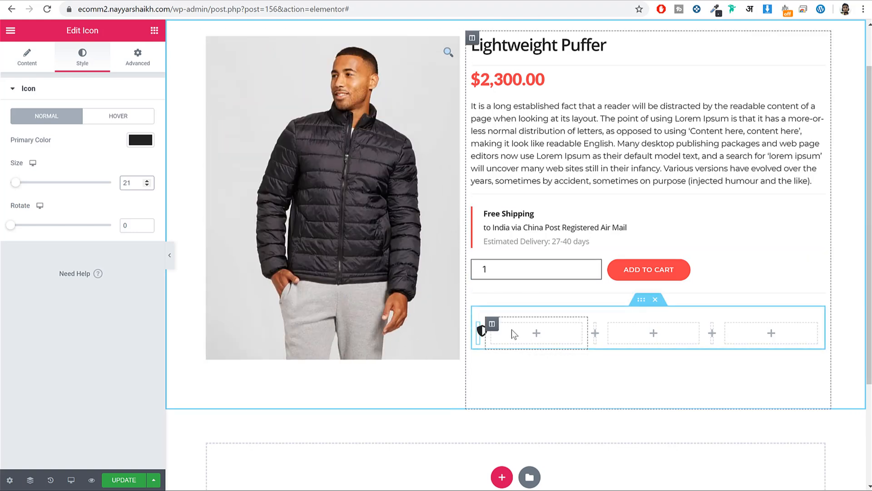
# - Unlink the shield icon's padding values and set its top padding to 5 px
pyautogui.click(140, 66)
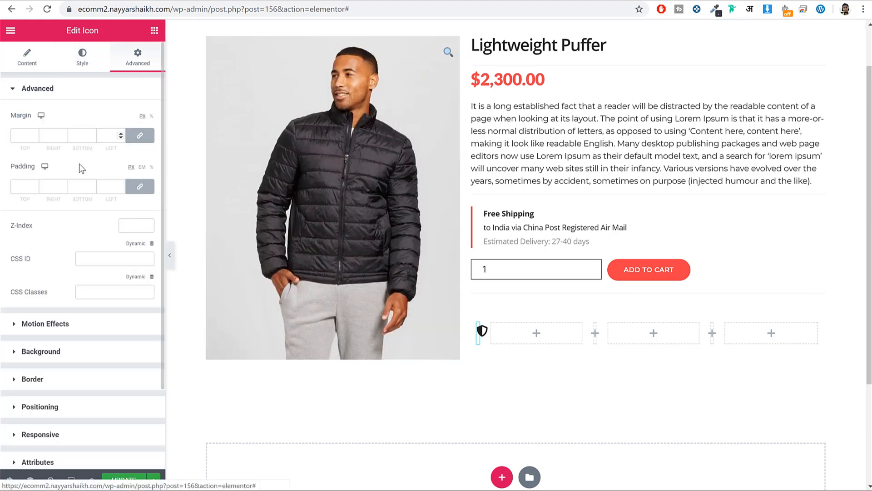
pyautogui.click(139, 186)
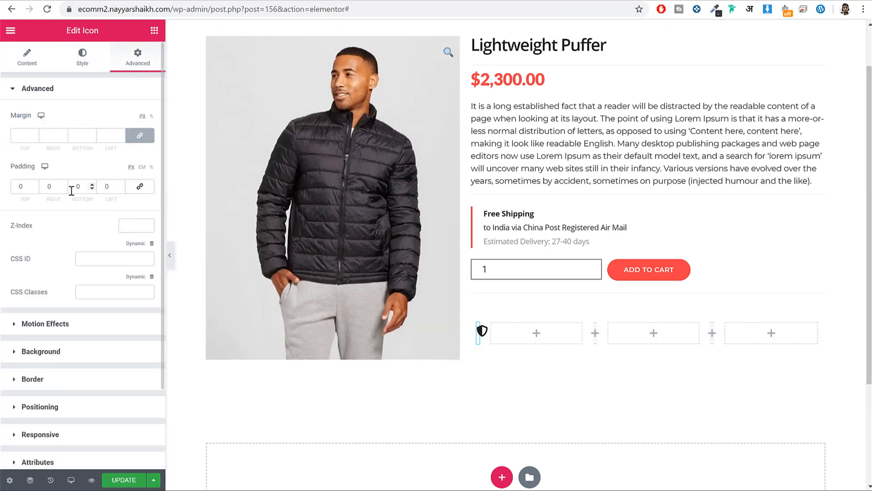
pyautogui.doubleClick(20, 186)
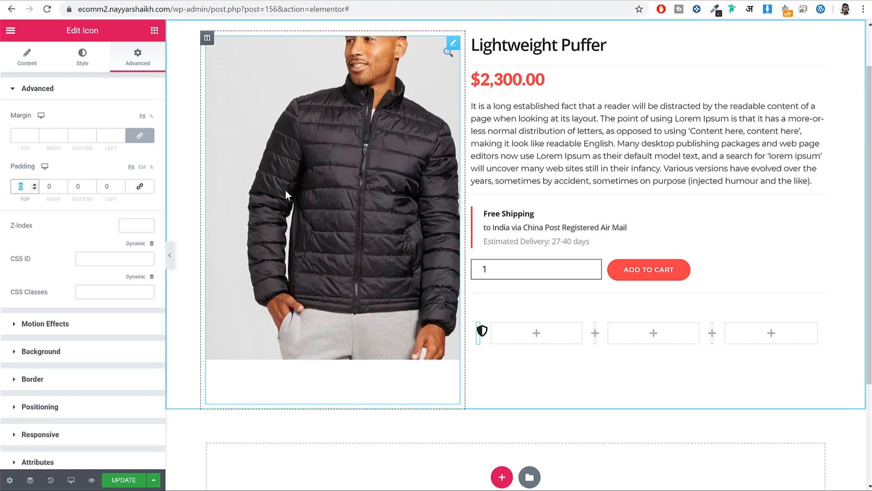
pyautogui.write('5')
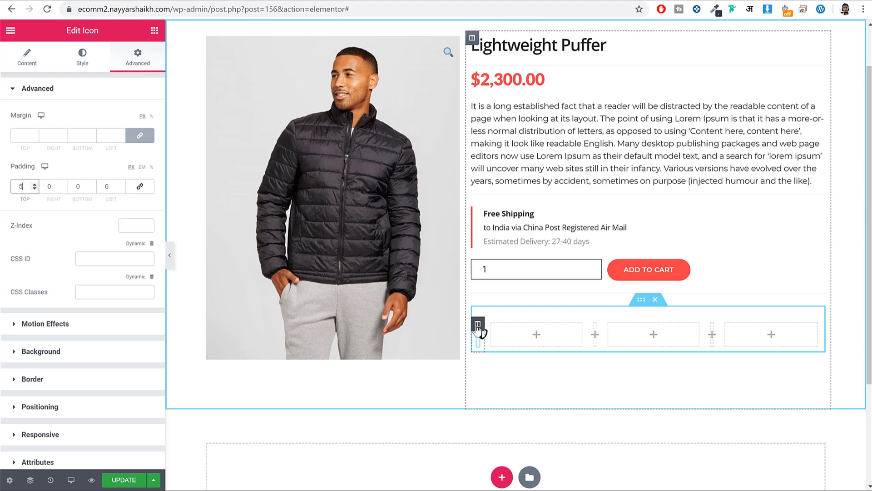
# - Set all margins and paddings of the shield icon's column to 0 and update the template
pyautogui.click(477, 326)
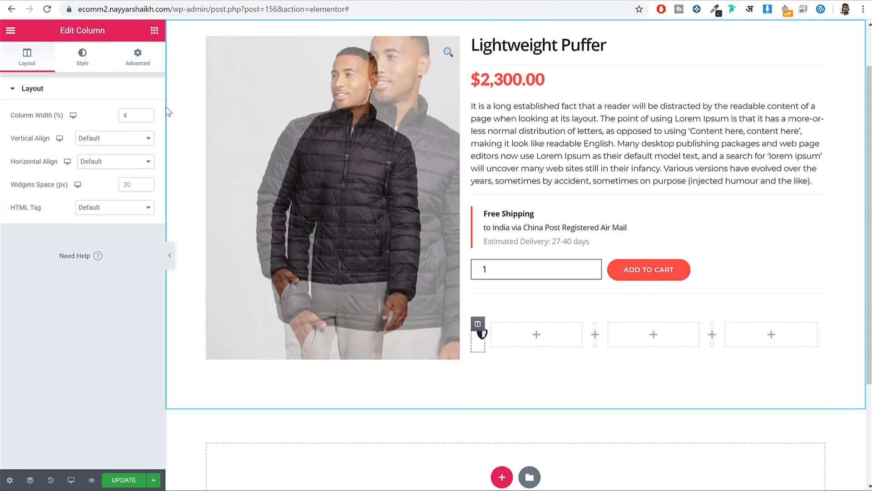
pyautogui.click(137, 57)
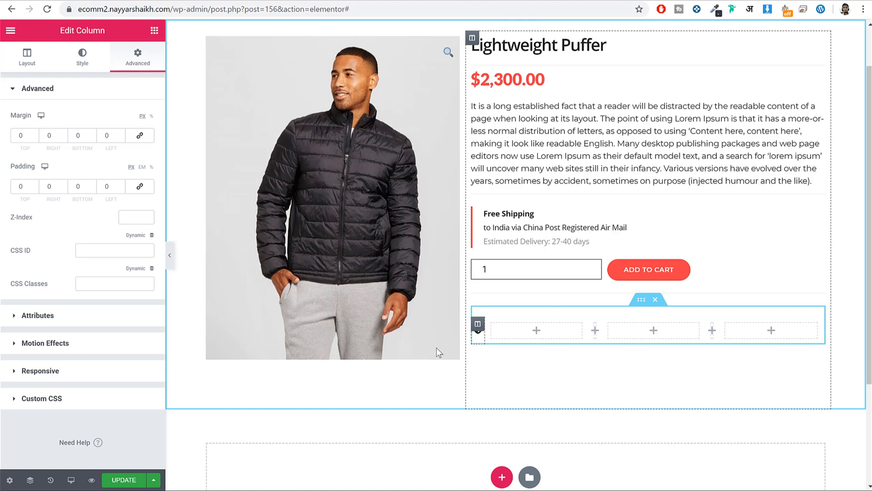
pyautogui.click(125, 483)
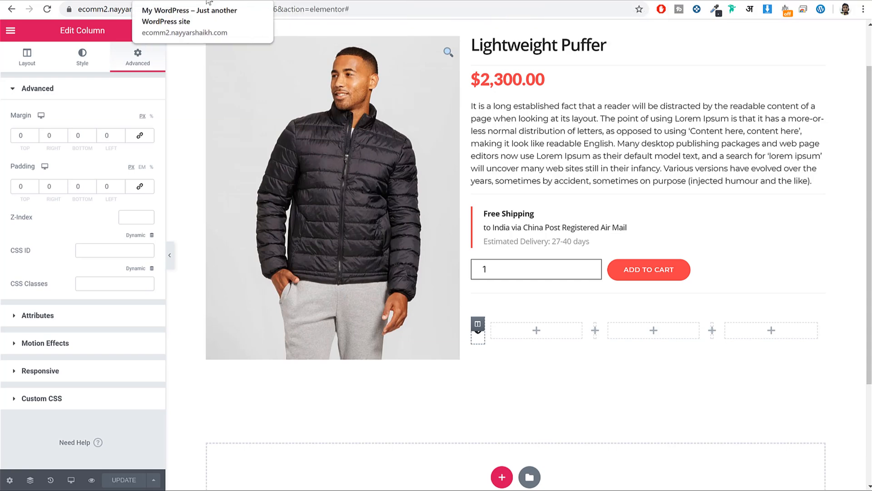
# - Copy the "60-Days Protection" text from the Sweater Fleece Jacket page and return to the template editor
pyautogui.click(313, 0)
pyautogui.tripleClick(458, 329)
pyautogui.hotkey('ctrl', 'c')
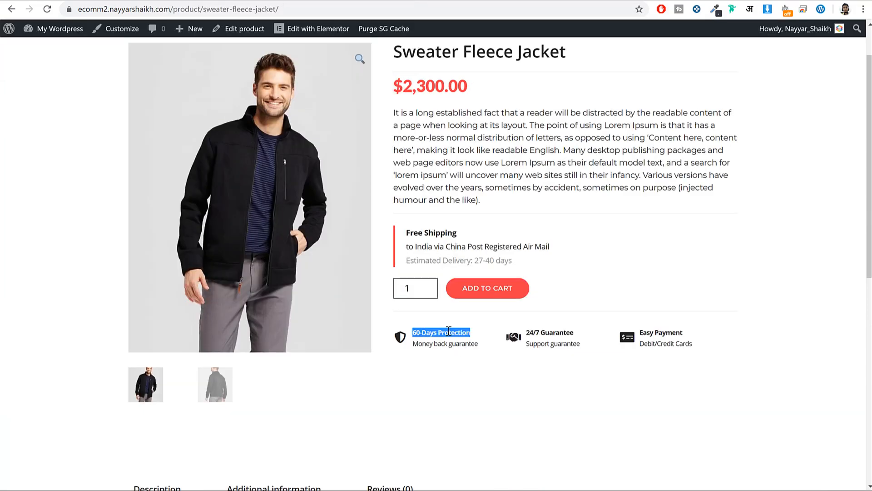
pyautogui.click(427, 0)
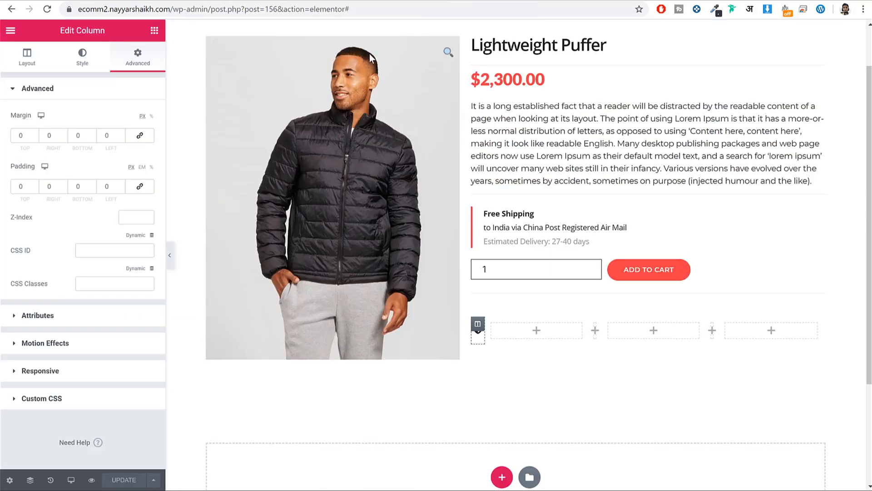
# - Add a Heading widget to the inner section's second column and paste "60-Days Protection" as its title
pyautogui.click(153, 37)
pyautogui.scroll(-3, 122, 278)
pyautogui.scroll(-7, 123, 278)
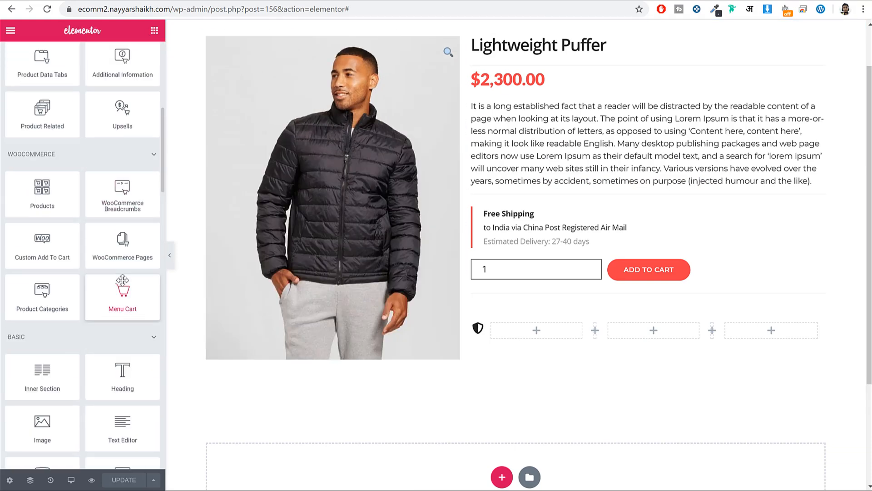
pyautogui.moveTo(135, 273); pyautogui.dragTo(543, 329)
pyautogui.click(77, 144)
pyautogui.hotkey('ctrl', 'a')
pyautogui.hotkey('ctrl', 'v')
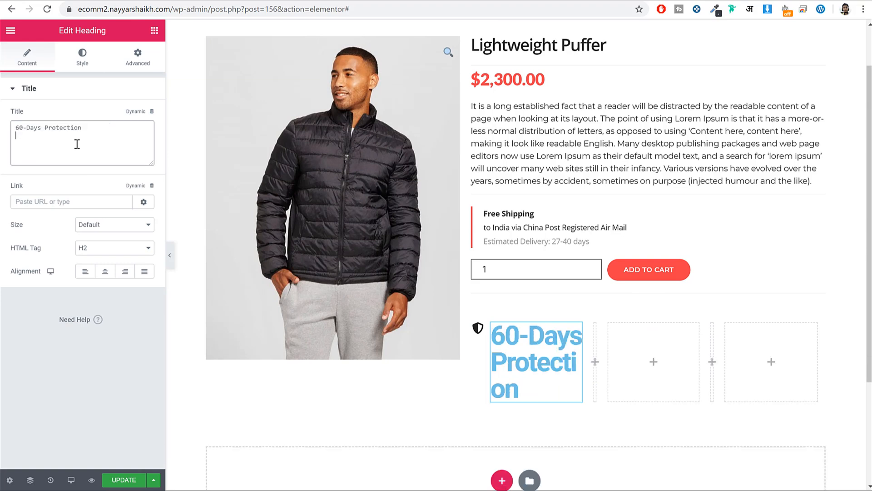
# - Give the "60-Days Protection" heading a near-black text color and Open Sans typography at 12 px with weight 700
pyautogui.click(82, 56)
pyautogui.click(140, 116)
pyautogui.click(89, 283)
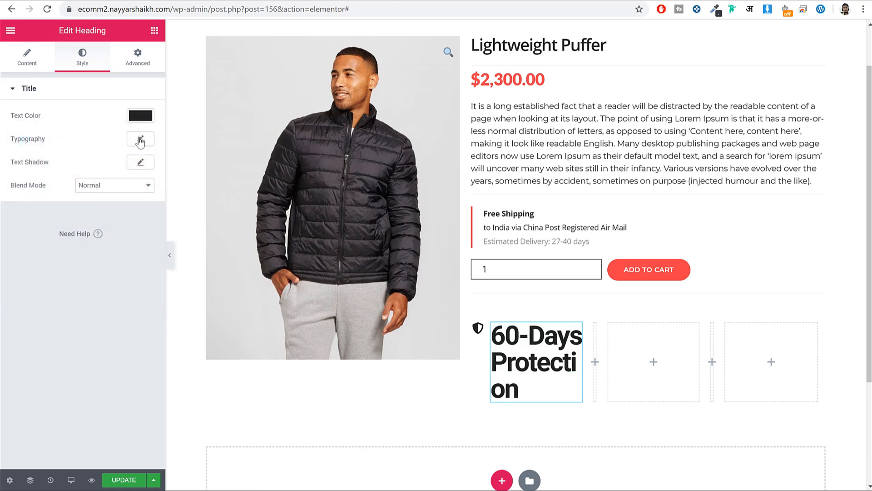
pyautogui.click(140, 139)
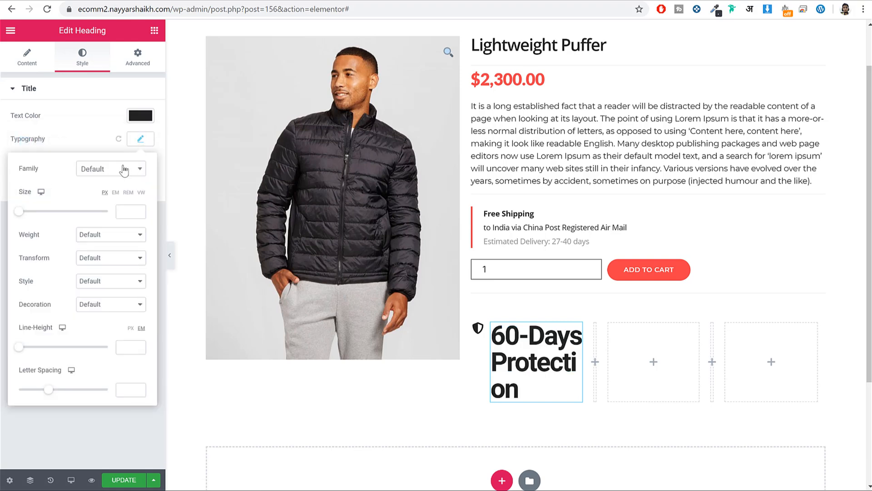
pyautogui.click(124, 170)
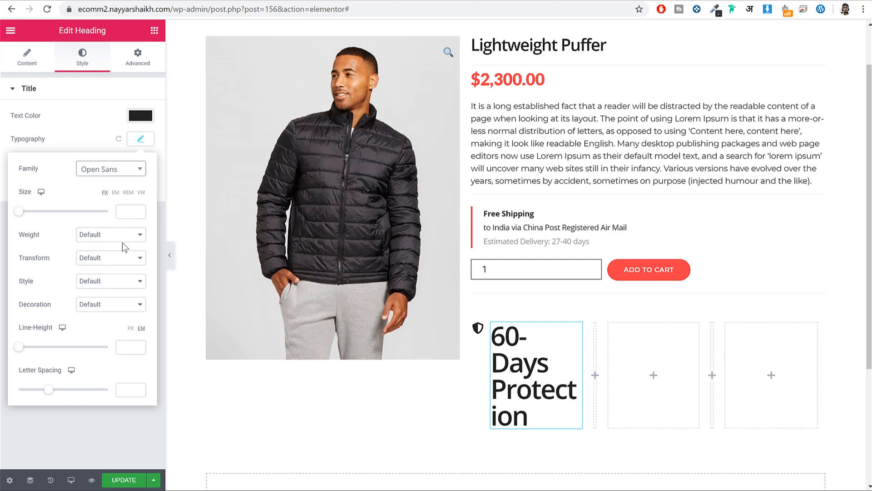
pyautogui.click(128, 213)
pyautogui.write('12')
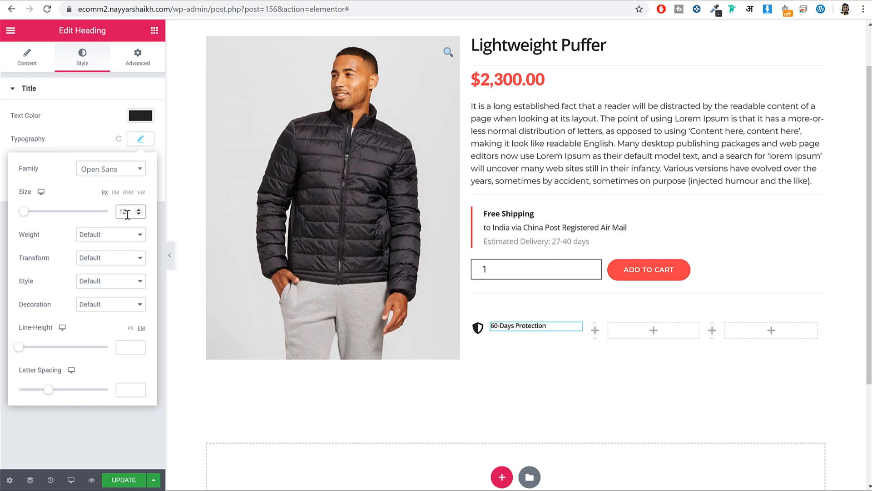
pyautogui.click(108, 235)
pyautogui.click(104, 294)
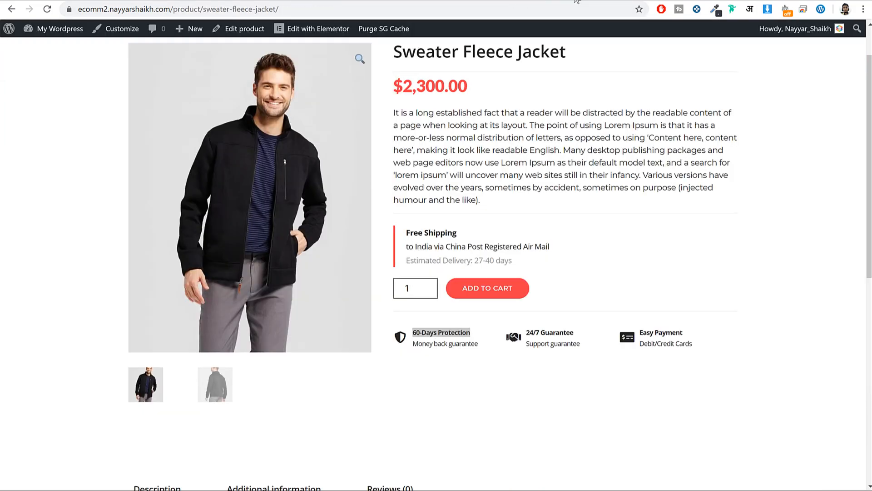
# - Check the protection item's text on the Sweater Fleece Jacket page and duplicate the "60-Days Protection" heading in the template
pyautogui.moveTo(412, 332); pyautogui.dragTo(464, 355)
pyautogui.click(467, 334)
pyautogui.click(430, 340)
pyautogui.click(470, 357)
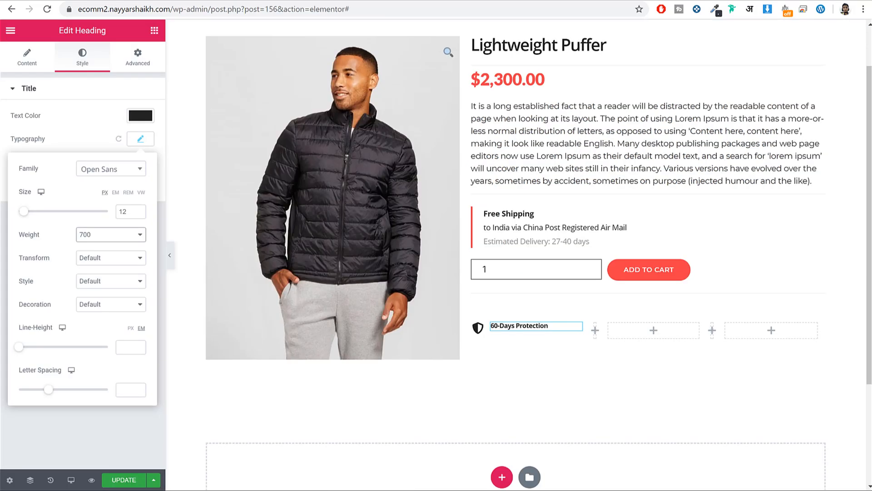
pyautogui.rightClick(514, 328)
pyautogui.click(533, 347)
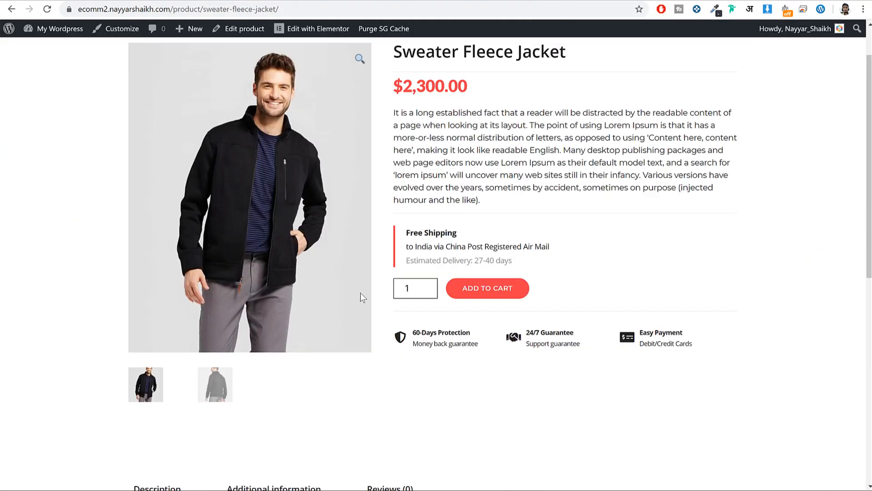
# - Copy "Money back guarantee" from the reference page and use it as the duplicated heading's title
pyautogui.tripleClick(448, 345)
pyautogui.hotkey('ctrl', 'c')
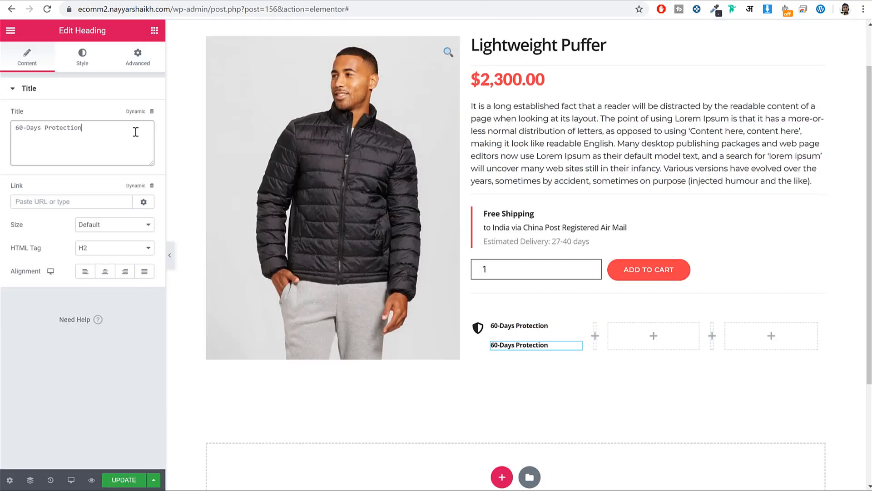
pyautogui.moveTo(132, 130); pyautogui.dragTo(136, 111)
pyautogui.hotkey('ctrl', 'v')
# - Set the "Money back guarantee" heading's font weight to 500 and update the template
pyautogui.click(92, 61)
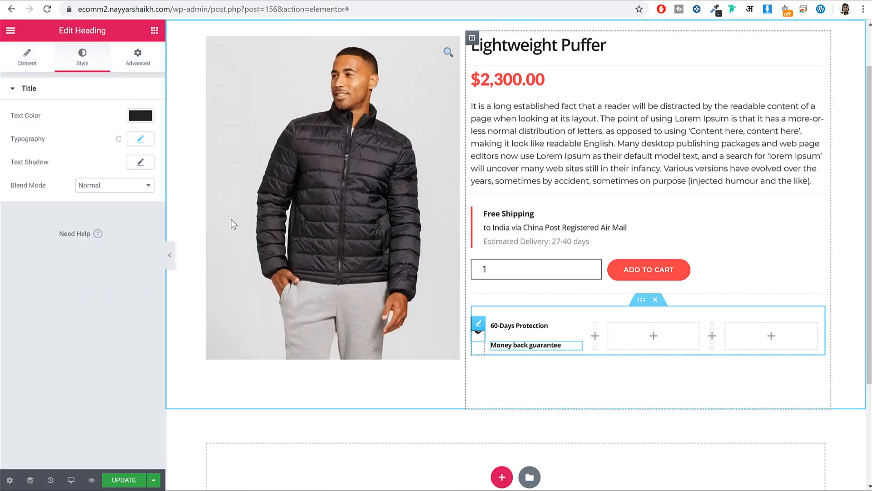
pyautogui.click(140, 139)
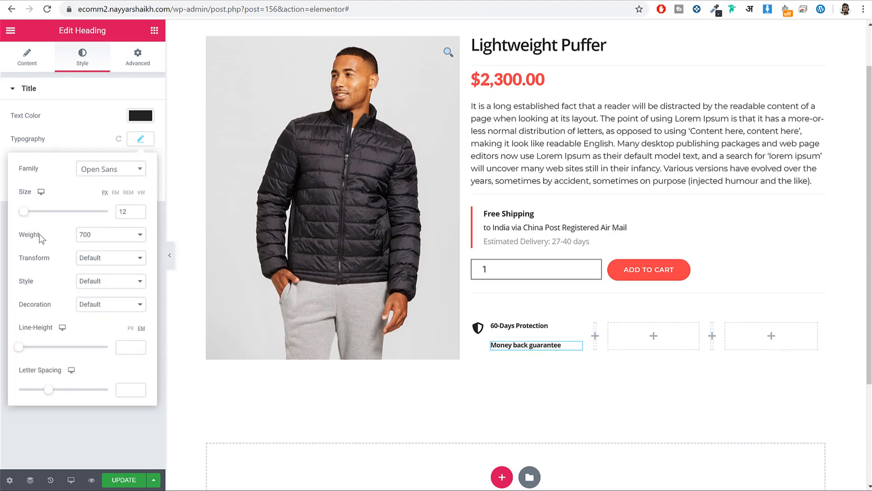
pyautogui.click(111, 235)
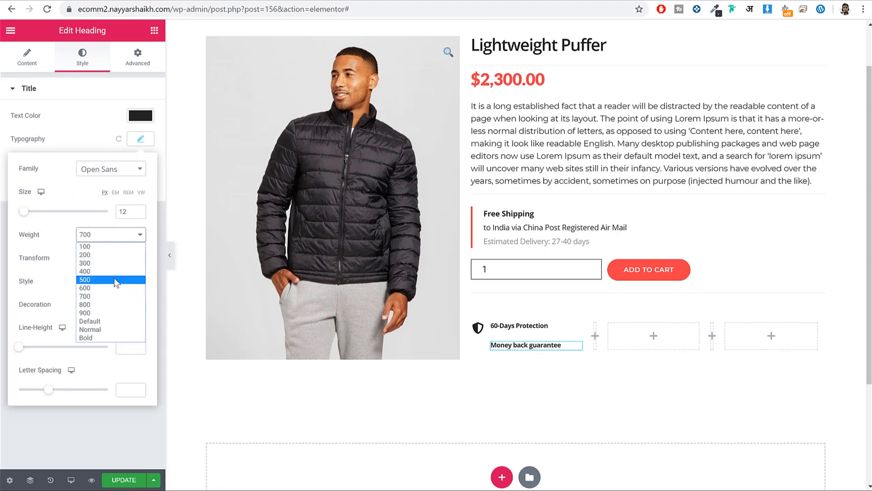
pyautogui.click(114, 277)
pyautogui.click(123, 480)
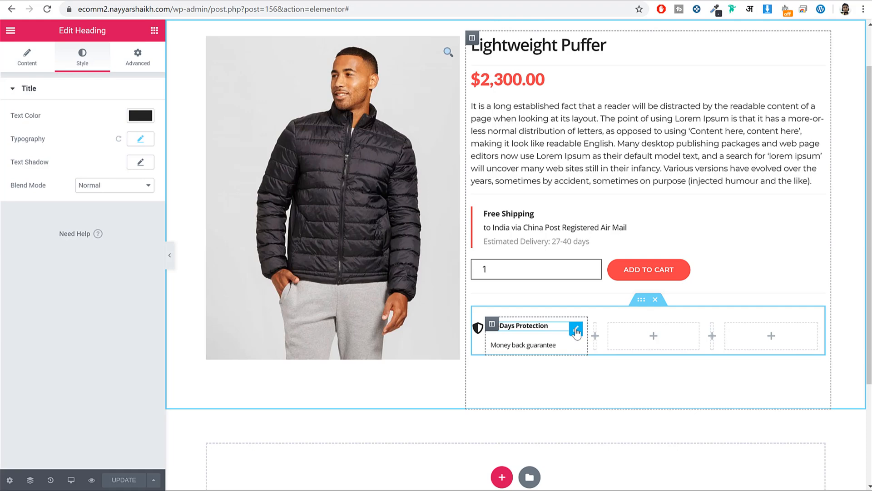
# - Unlink the "60-Days Protection" heading's margins and set its bottom margin to -15 px
pyautogui.click(138, 67)
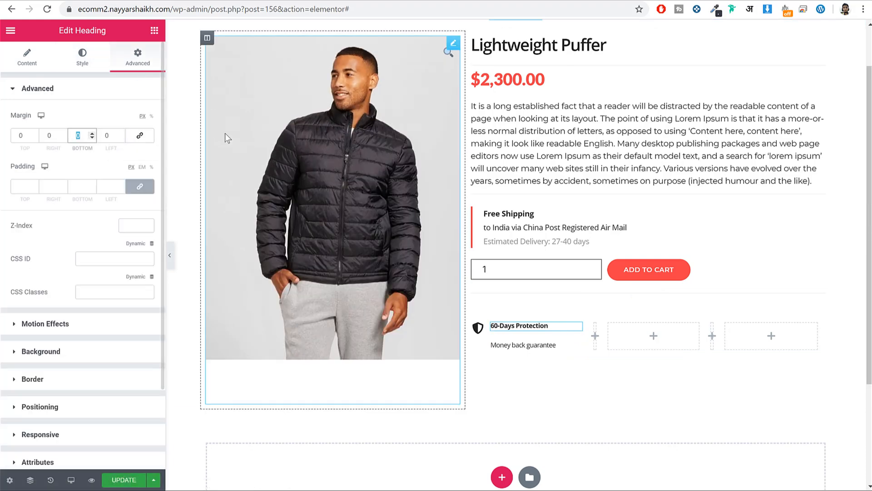
pyautogui.write('15')
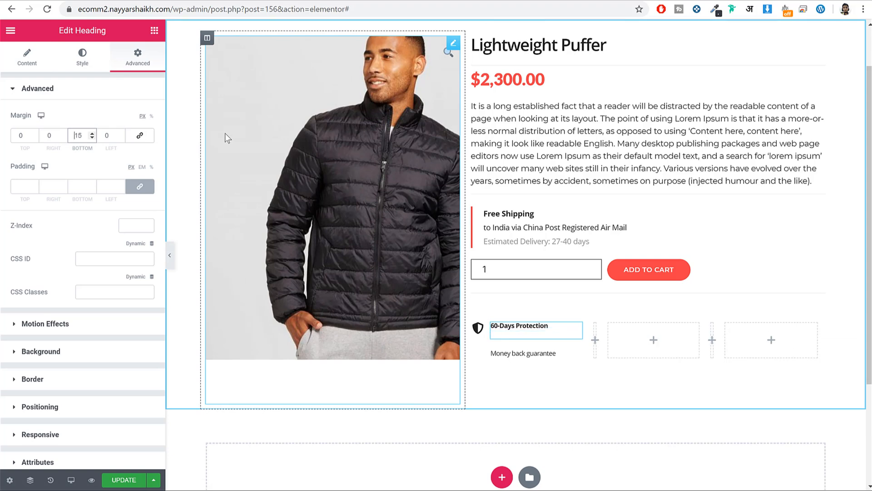
pyautogui.press('Left')
pyautogui.press('Left')
pyautogui.write('-')
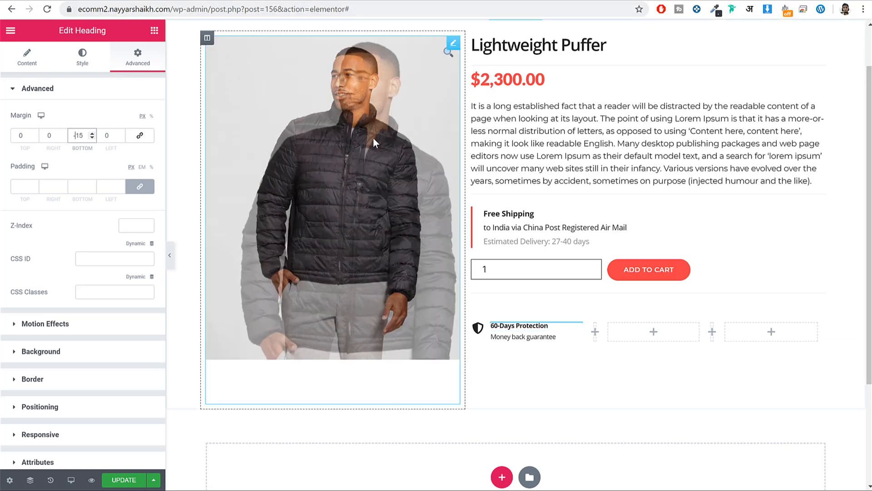
# - Unlink the "60-Days Protection" heading's padding values, update the template, and compare the row with the Sweater Fleece Jacket page
pyautogui.click(138, 187)
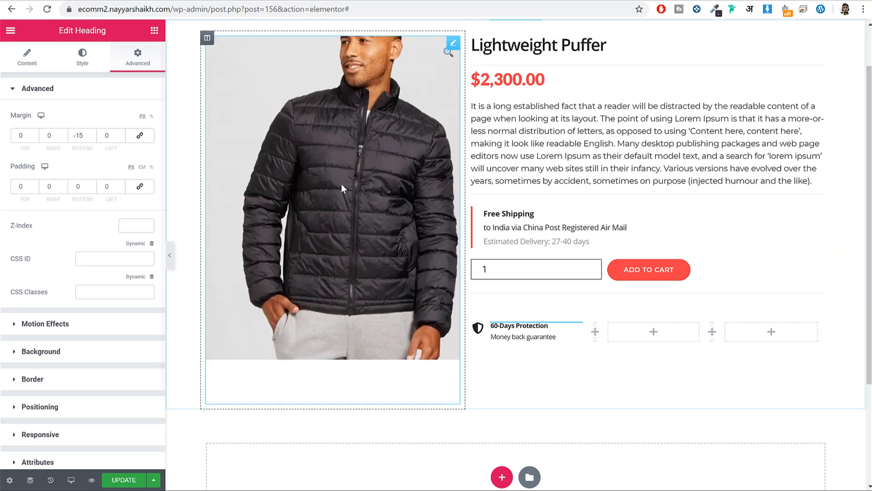
pyautogui.click(125, 482)
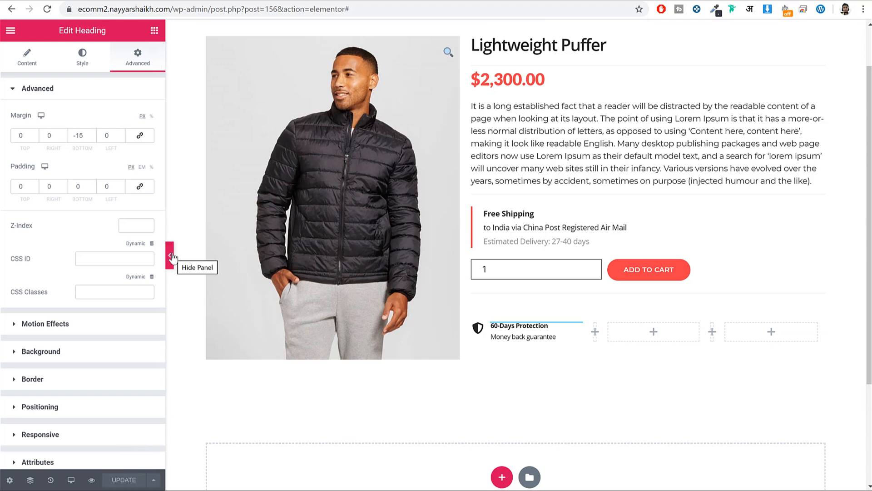
pyautogui.click(171, 256)
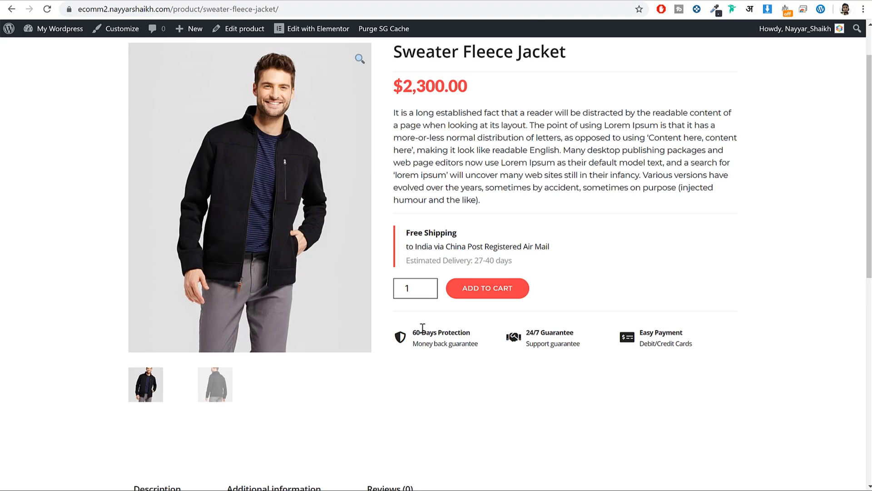
pyautogui.moveTo(423, 327); pyautogui.dragTo(455, 346)
pyautogui.click(466, 4)
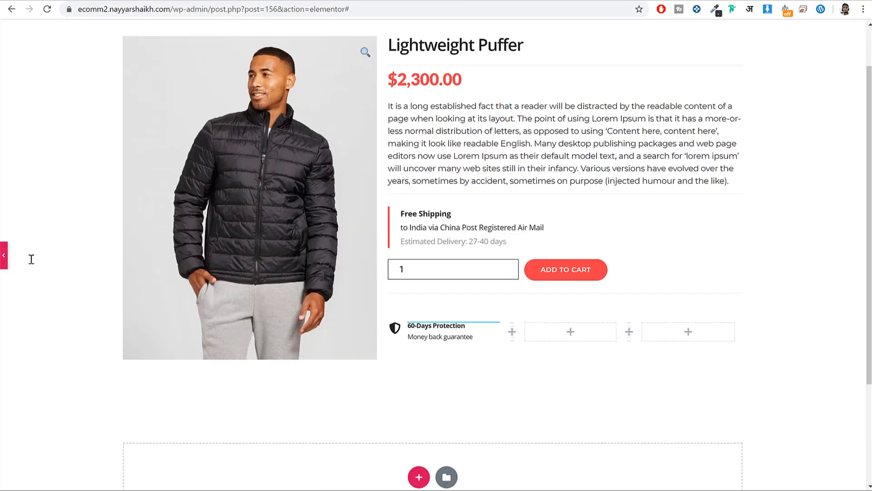
pyautogui.click(4, 255)
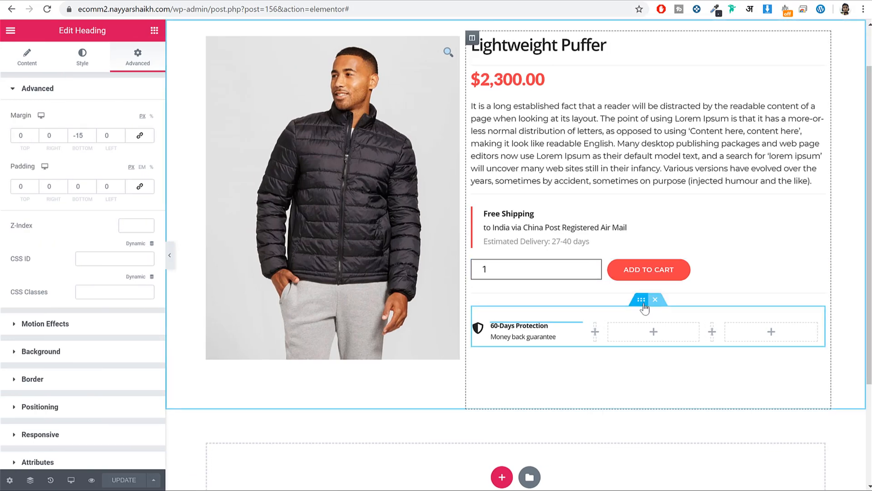
# - Set the guarantee row inner section's vertical alignment to Middle and preview the row without the editing panel
pyautogui.click(641, 300)
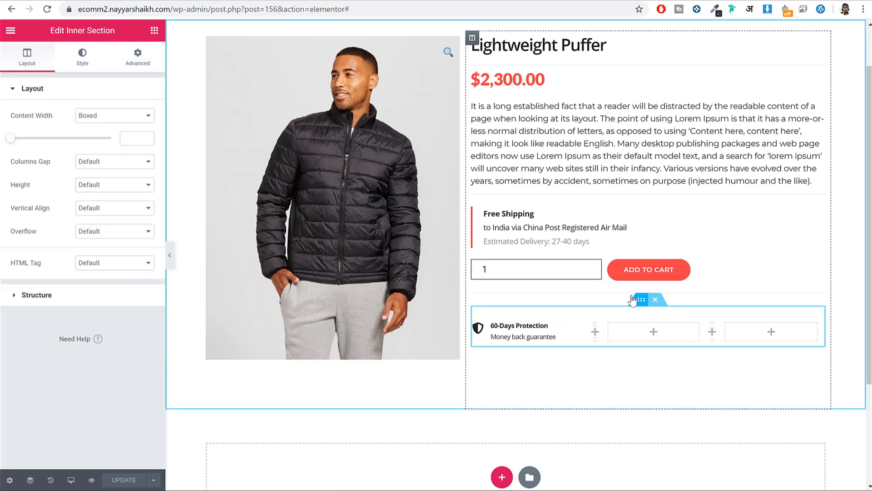
pyautogui.click(127, 209)
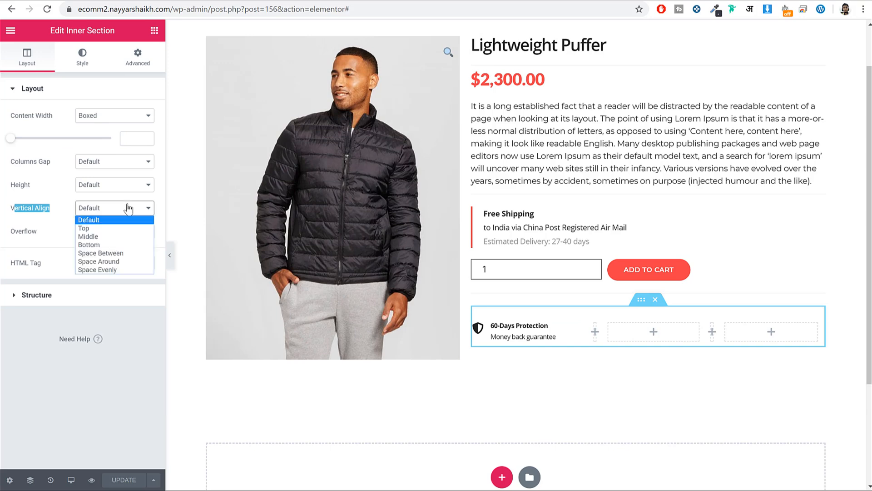
pyautogui.click(121, 242)
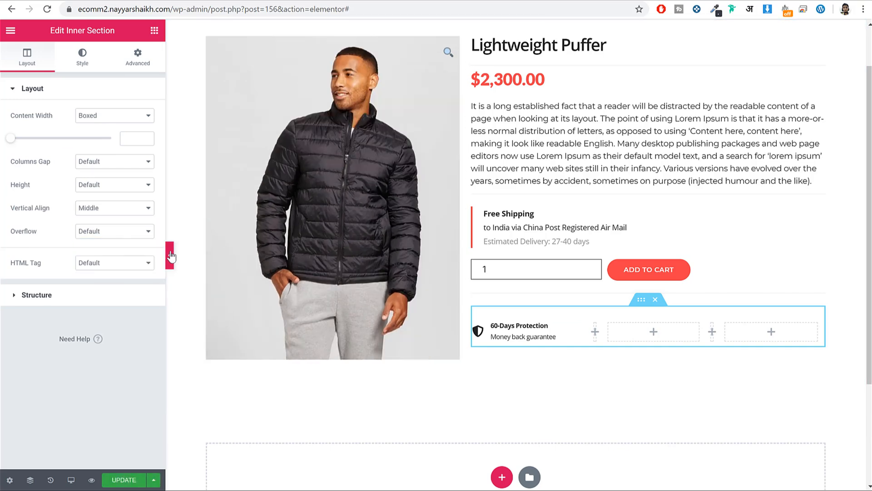
pyautogui.click(168, 253)
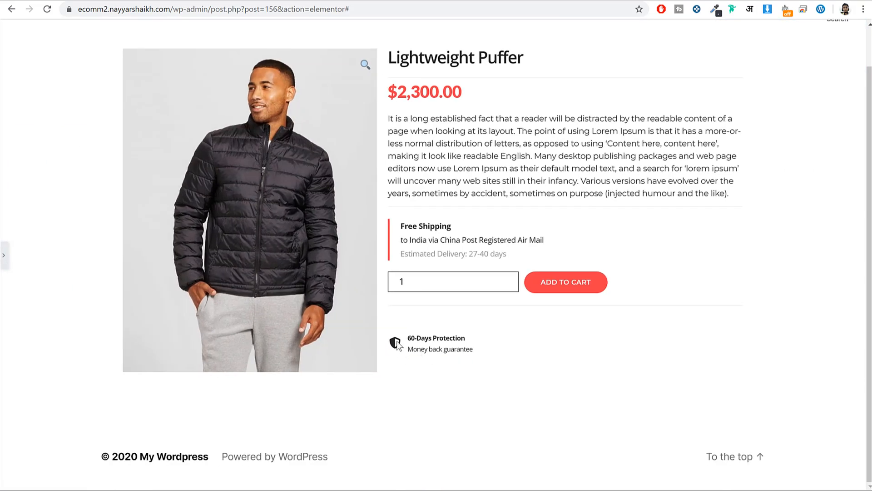
pyautogui.click(4, 254)
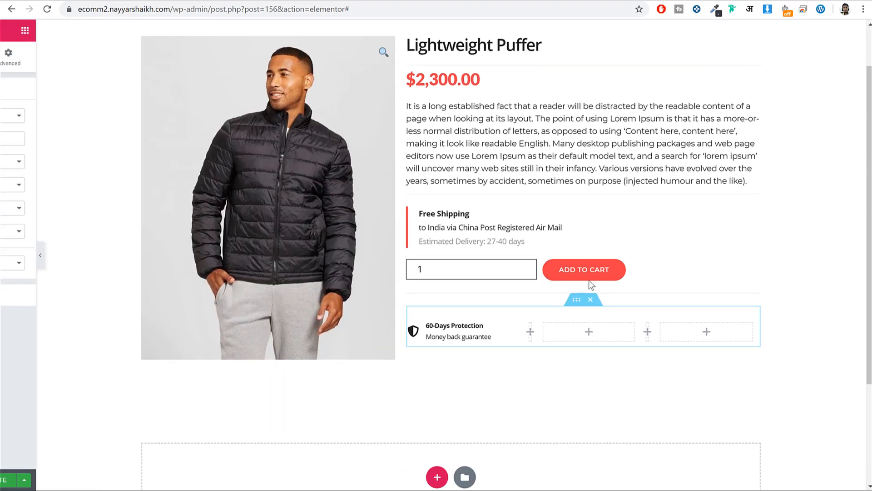
# - Copy the shield icon into the two empty narrow columns of the guarantee row
pyautogui.rightClick(477, 336)
pyautogui.click(497, 362)
pyautogui.rightClick(595, 339)
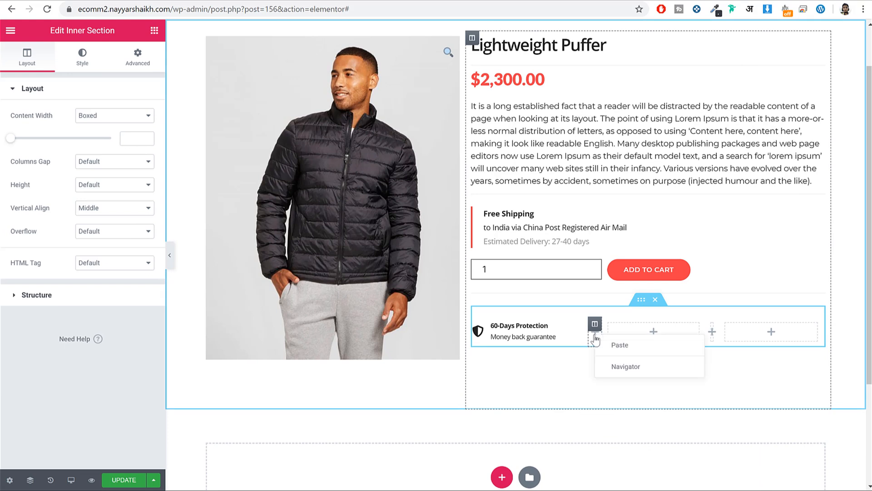
pyautogui.click(618, 345)
pyautogui.rightClick(712, 337)
pyautogui.click(736, 346)
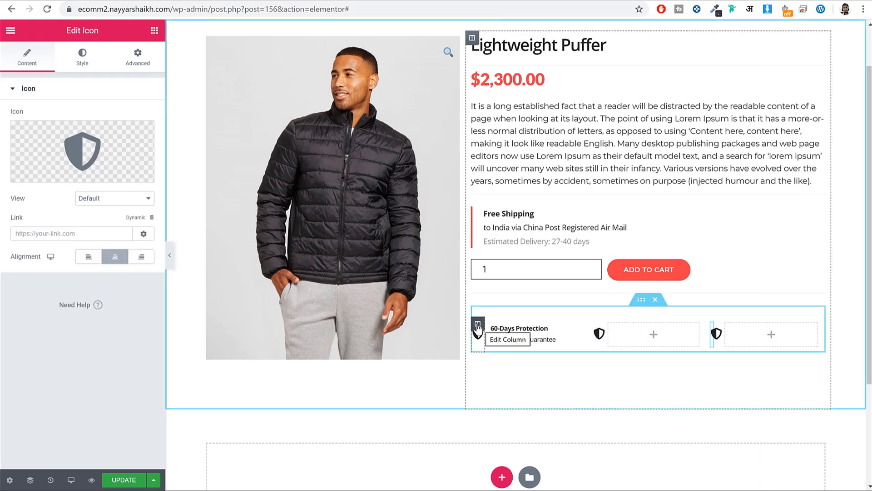
# - Copy the first shield icon column's style and apply it to the other two icon columns
pyautogui.rightClick(478, 327)
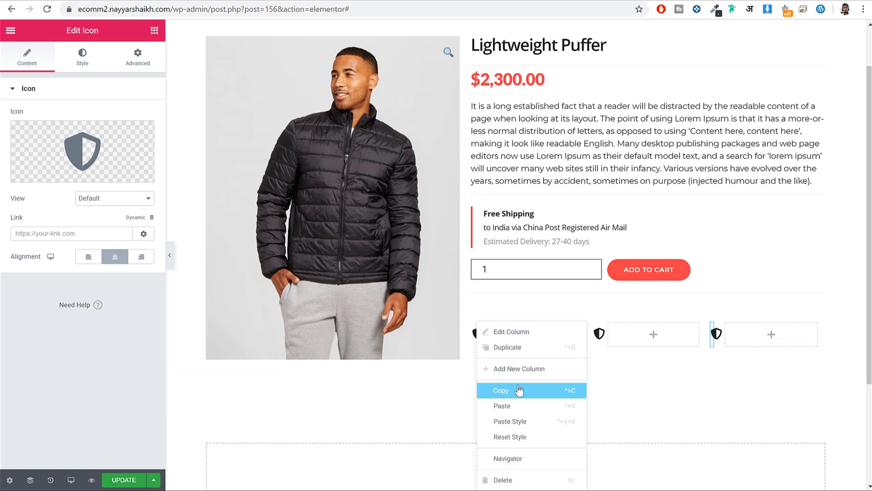
pyautogui.click(489, 389)
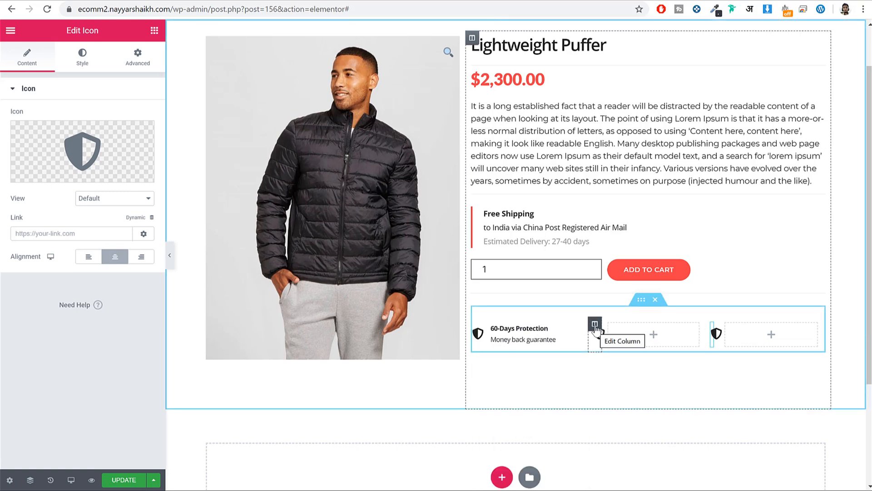
pyautogui.rightClick(594, 325)
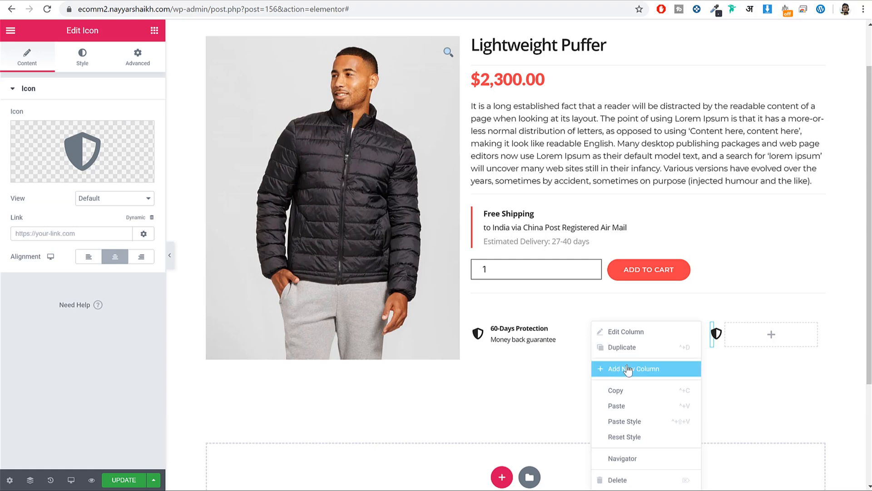
pyautogui.click(657, 420)
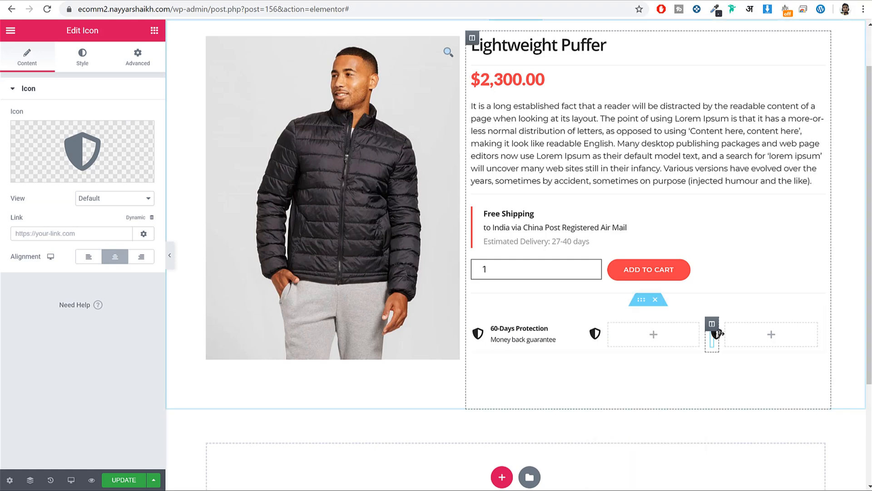
pyautogui.rightClick(712, 327)
pyautogui.click(745, 421)
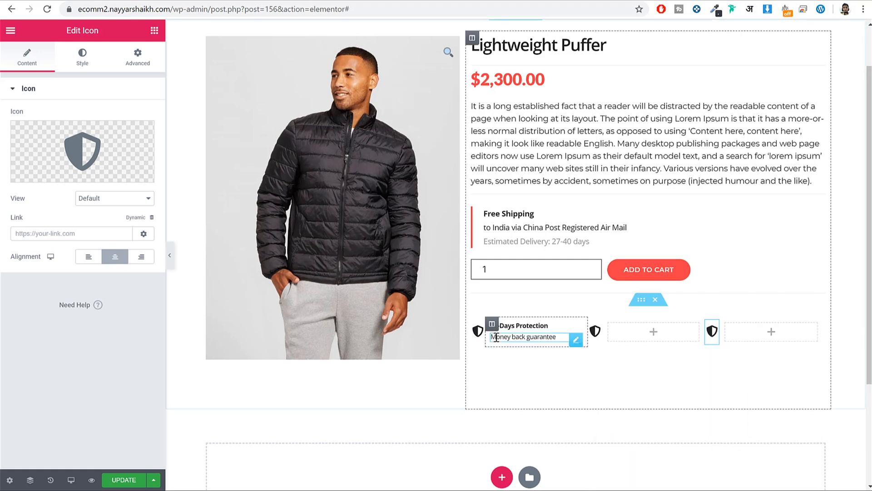
# - Copy the "60-Days Protection" and "Money back guarantee" headings into the empty column beside the second shield icon
pyautogui.rightClick(517, 326)
pyautogui.click(571, 373)
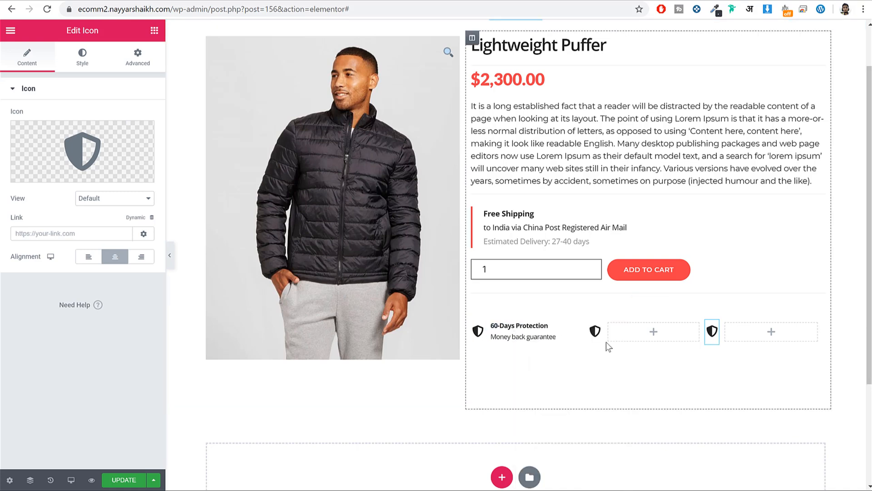
pyautogui.rightClick(630, 335)
pyautogui.click(646, 346)
pyautogui.rightClick(546, 326)
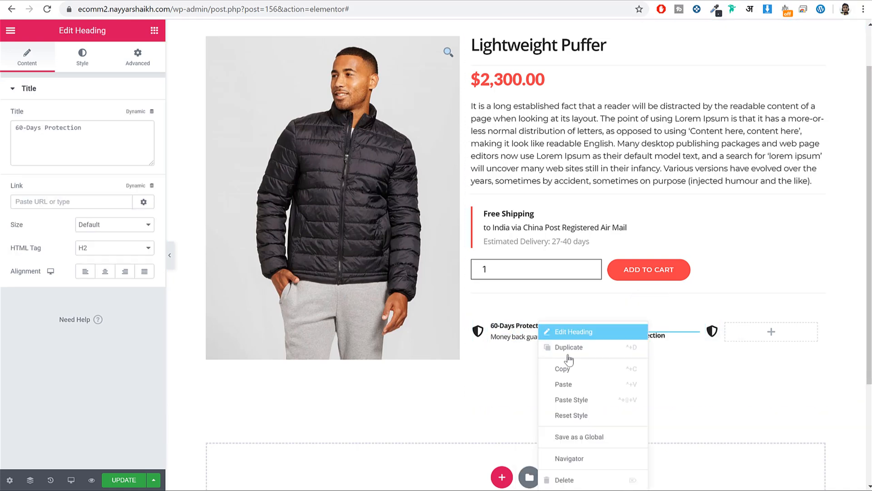
pyautogui.click(566, 366)
pyautogui.rightClick(648, 335)
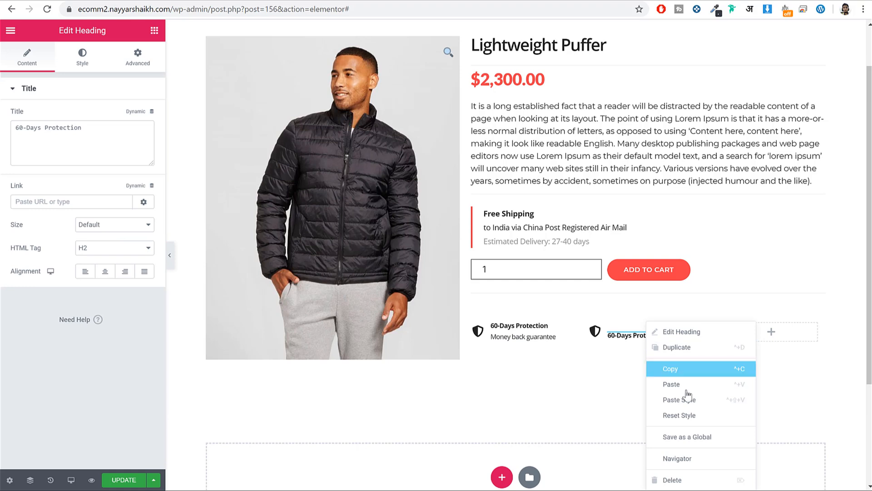
pyautogui.click(684, 385)
# - Paste copies of the "60-Days Protection" and "Money back guarantee" headings into the empty column beside the third shield icon
pyautogui.rightClick(522, 326)
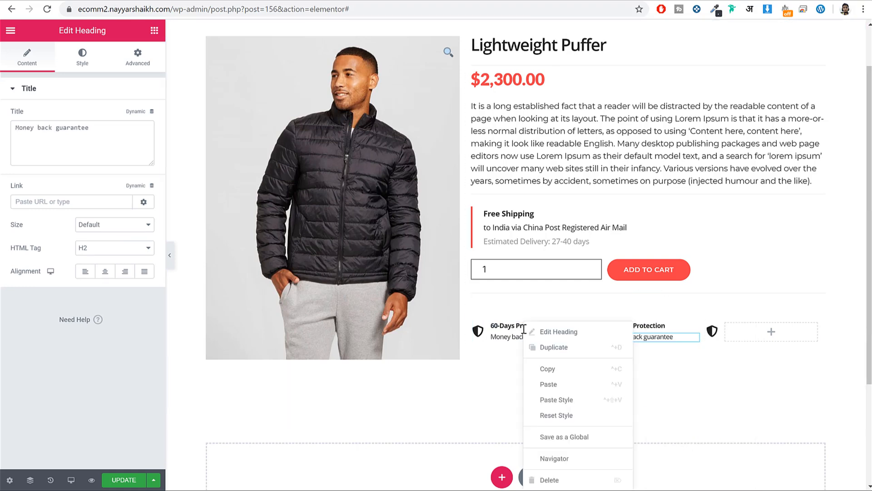
pyautogui.click(804, 353)
pyautogui.rightClick(772, 334)
pyautogui.click(736, 339)
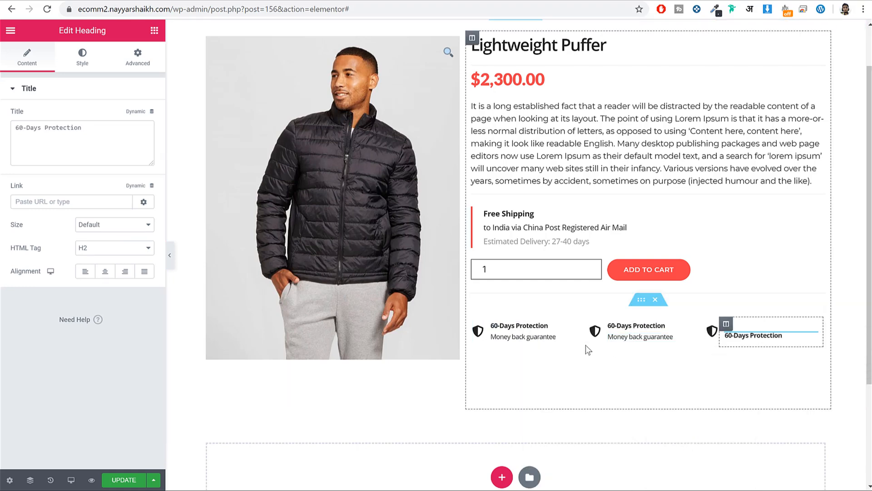
pyautogui.rightClick(641, 334)
pyautogui.click(664, 368)
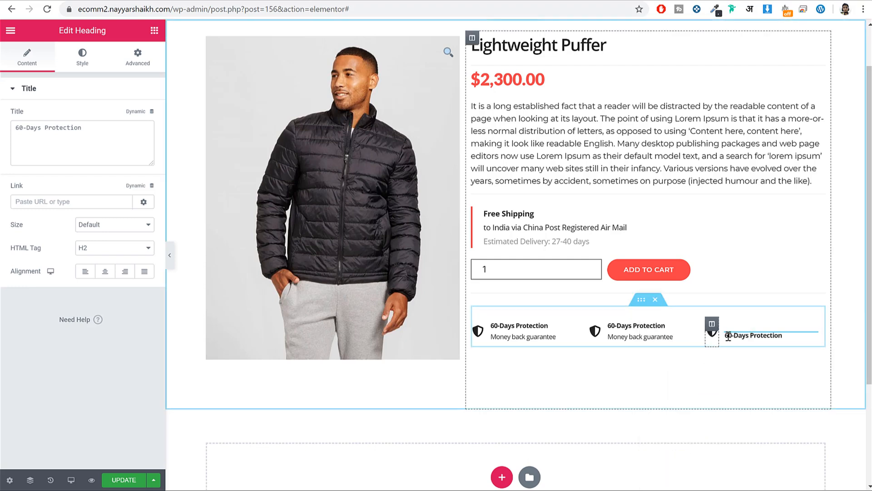
pyautogui.rightClick(730, 334)
pyautogui.click(767, 384)
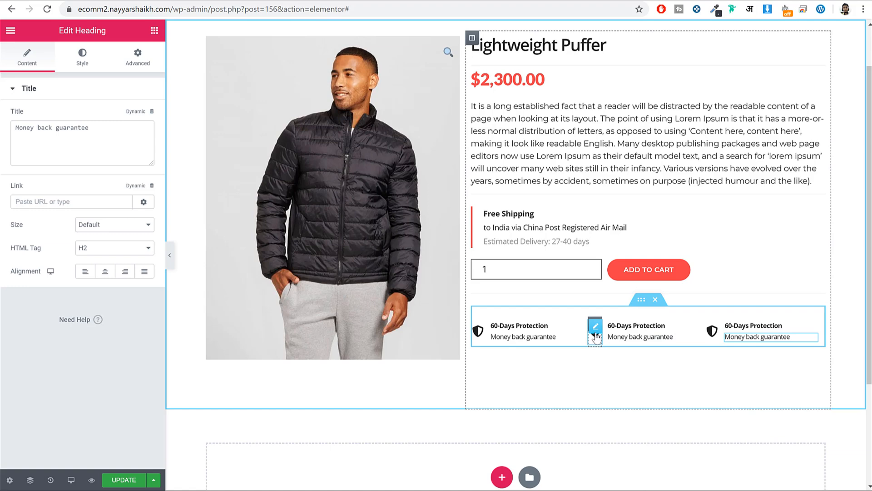
# - Check the reference page's second icon and replace the second shield with the solid handshake icon, searching the icon library for "hand"
pyautogui.click(596, 337)
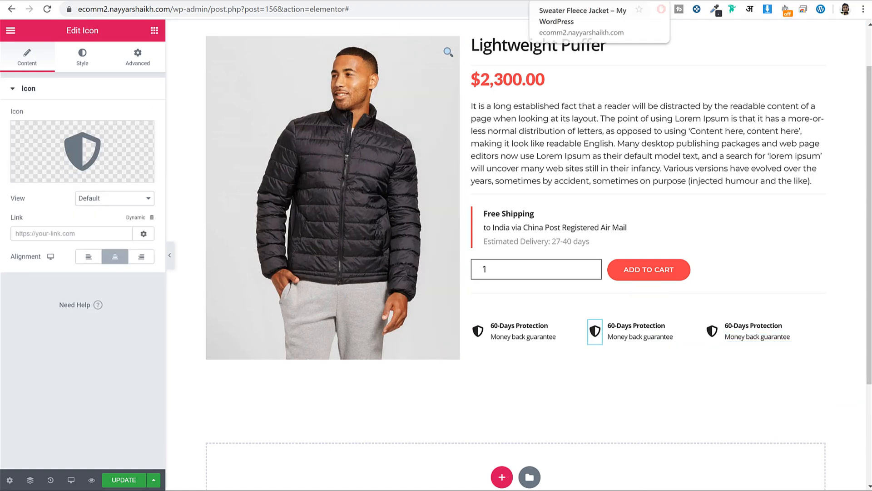
pyautogui.click(563, 1)
pyautogui.click(459, 1)
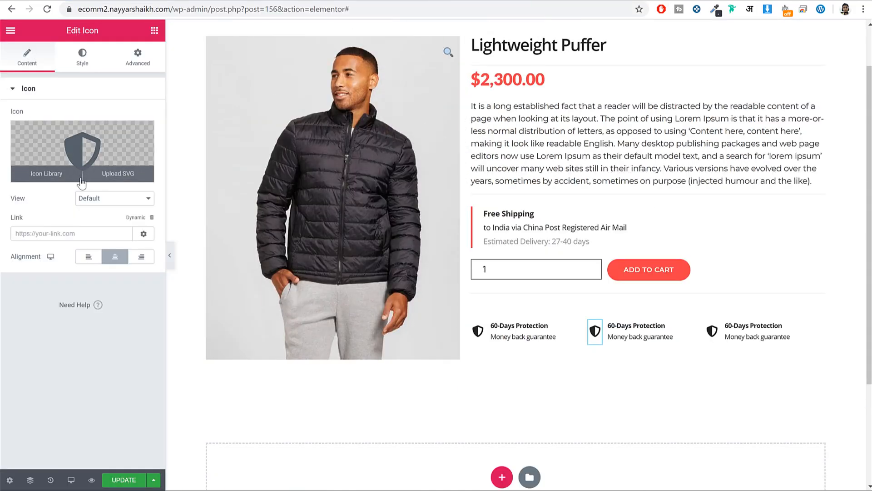
pyautogui.click(79, 176)
pyautogui.write('hand')
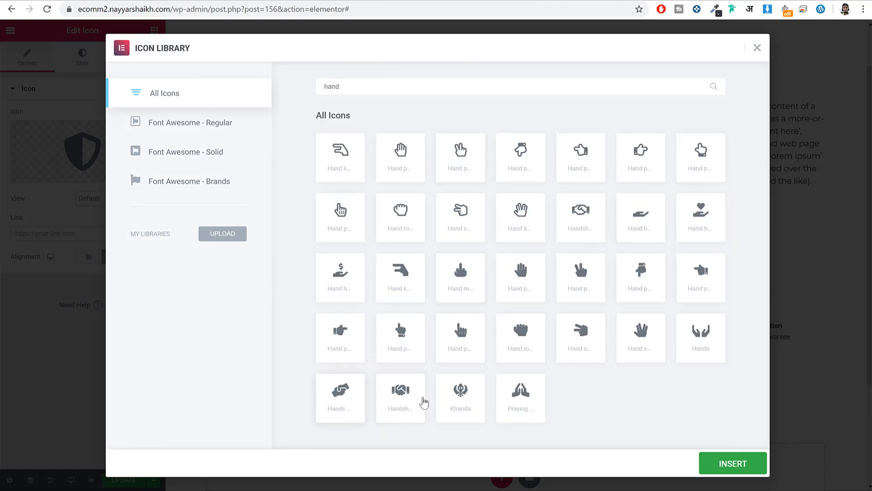
pyautogui.click(724, 467)
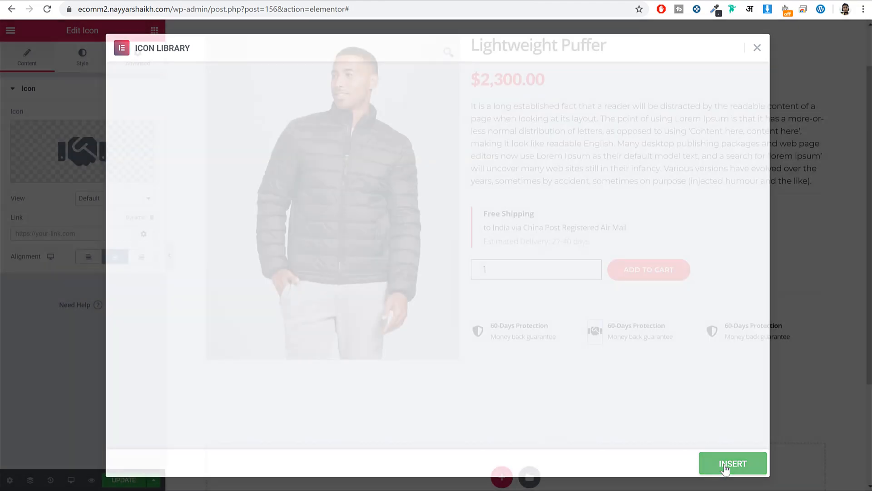
# - Copy "24/7 Guarantee" from the reference page, use it as the second item's heading title, and update the template
pyautogui.click(563, 1)
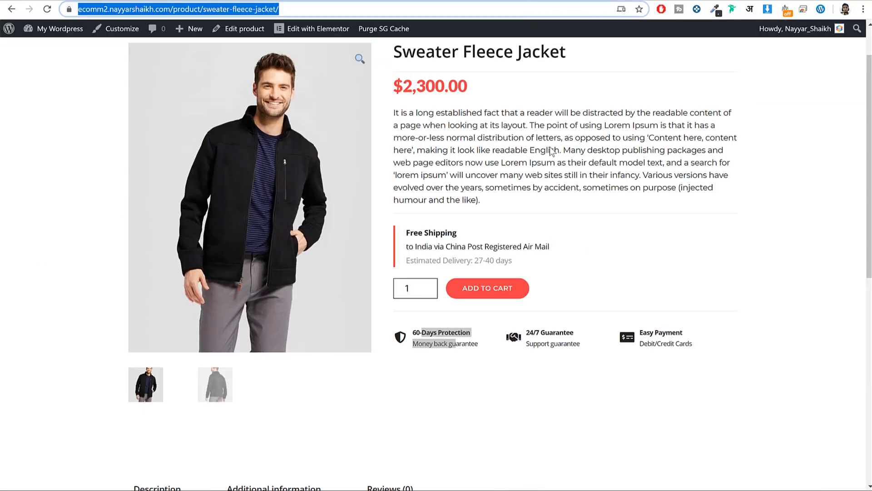
pyautogui.doubleClick(555, 333)
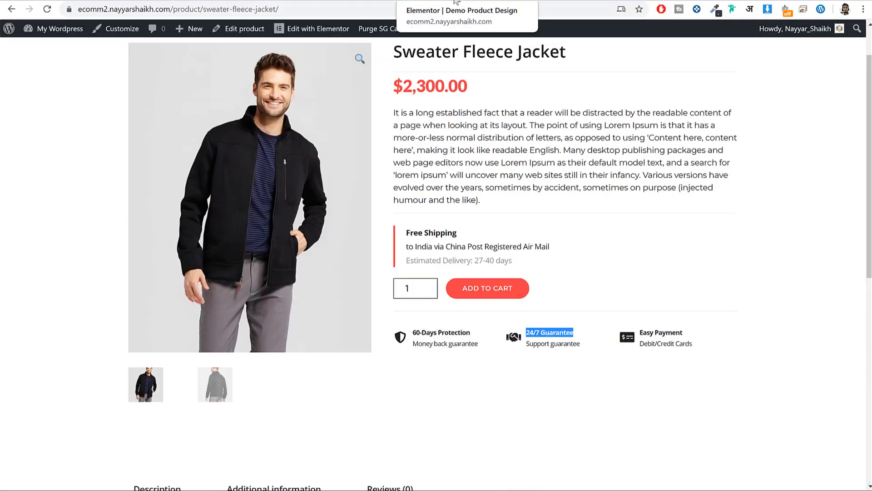
pyautogui.click(459, 1)
pyautogui.click(637, 326)
pyautogui.click(89, 150)
pyautogui.hotkey('ctrl', 'shift', 'Left')
pyautogui.hotkey('ctrl', 'shift', 'Left')
pyautogui.hotkey('ctrl', 'v')
pyautogui.click(121, 480)
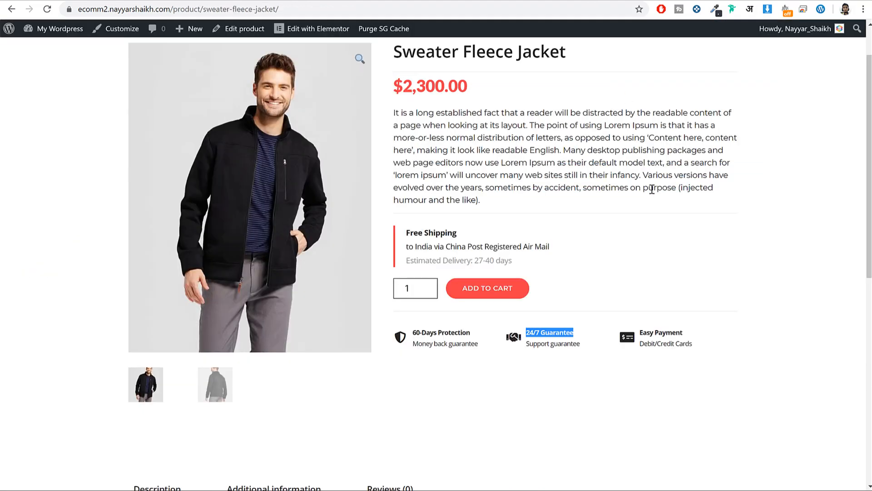
# - Examine the reference page's layout below the guarantee row, including the description tabs and related products, and compare it with the template
pyautogui.scroll(-4, 652, 191)
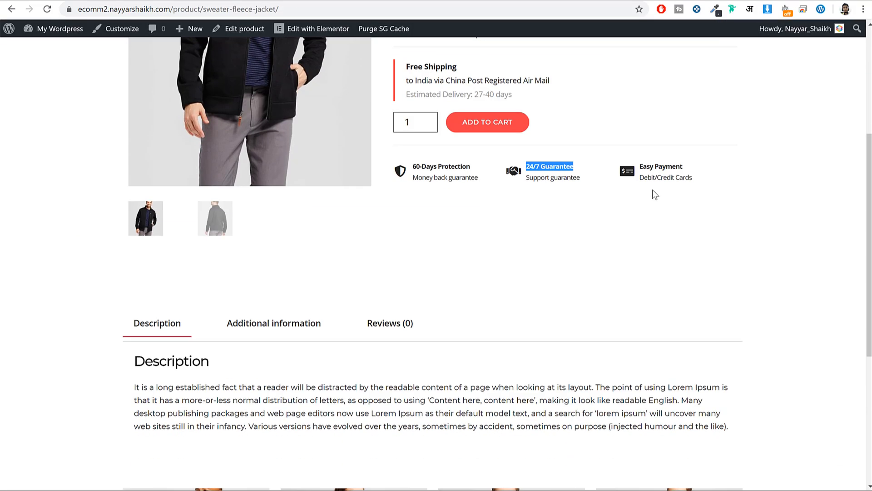
pyautogui.scroll(5, 505, 83)
pyautogui.click(472, 0)
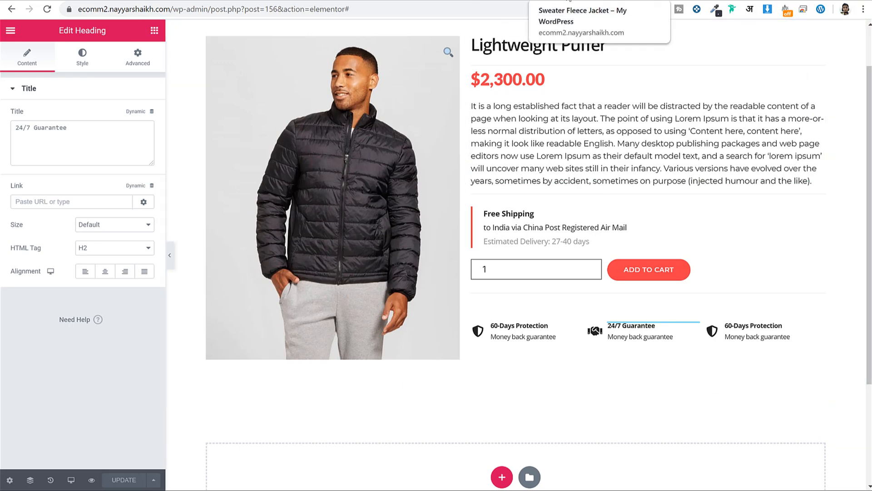
pyautogui.click(568, 1)
pyautogui.scroll(-6, 643, 220)
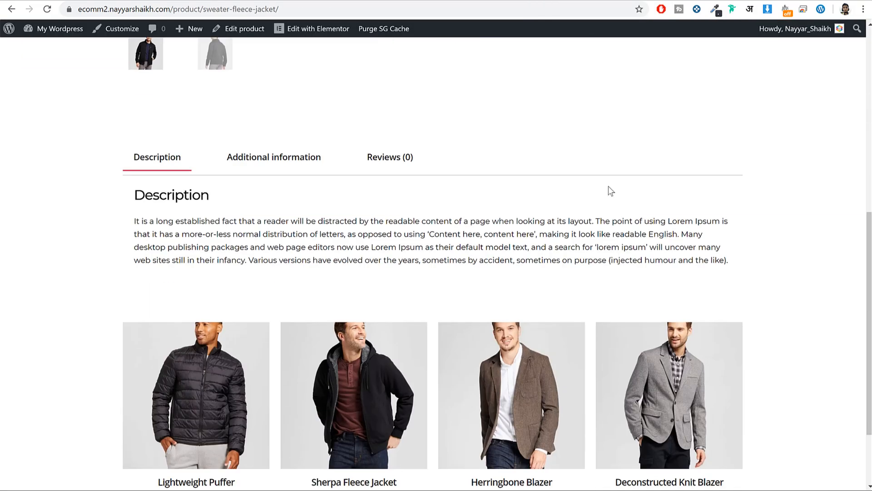
pyautogui.click(497, 1)
pyautogui.scroll(-3, 649, 244)
pyautogui.scroll(5, 648, 248)
pyautogui.scroll(-3, 648, 251)
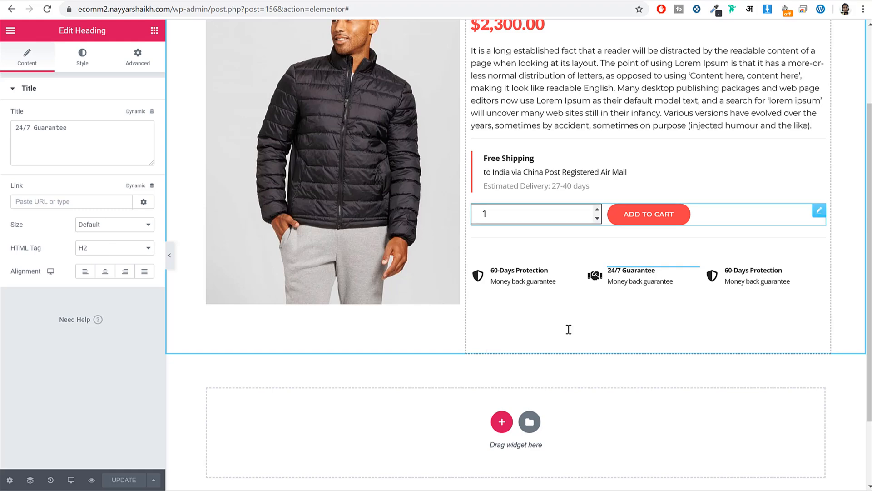
# - Set the product section's margin to 0 px top and -70 px bottom, zero its padding on all sides, and update the template
pyautogui.scroll(-1, 567, 328)
pyautogui.scroll(5, 568, 329)
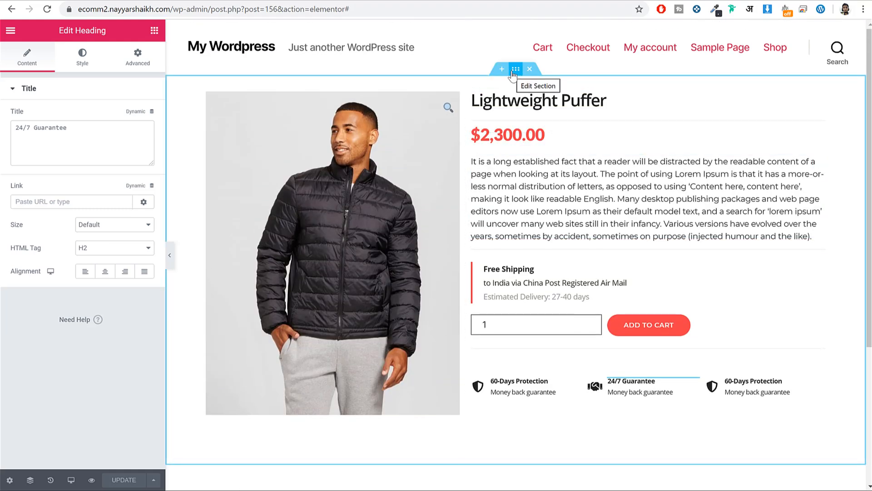
pyautogui.click(514, 71)
pyautogui.click(138, 56)
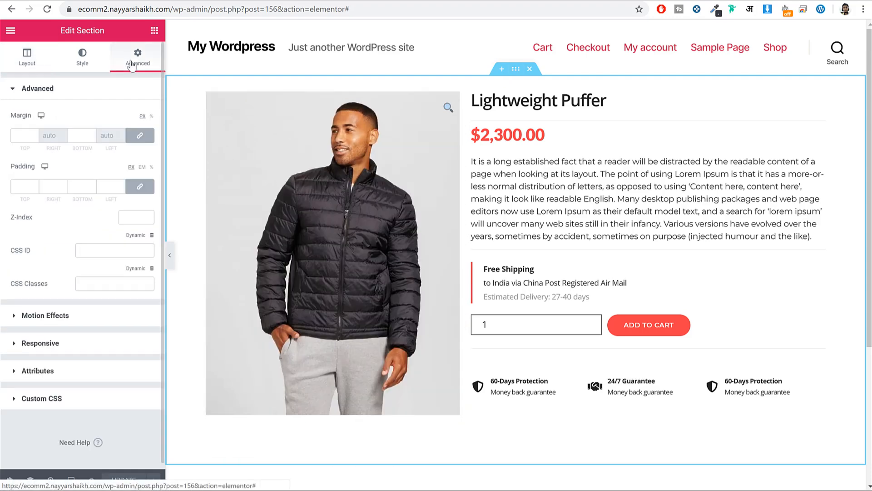
pyautogui.scroll(-3, 425, 256)
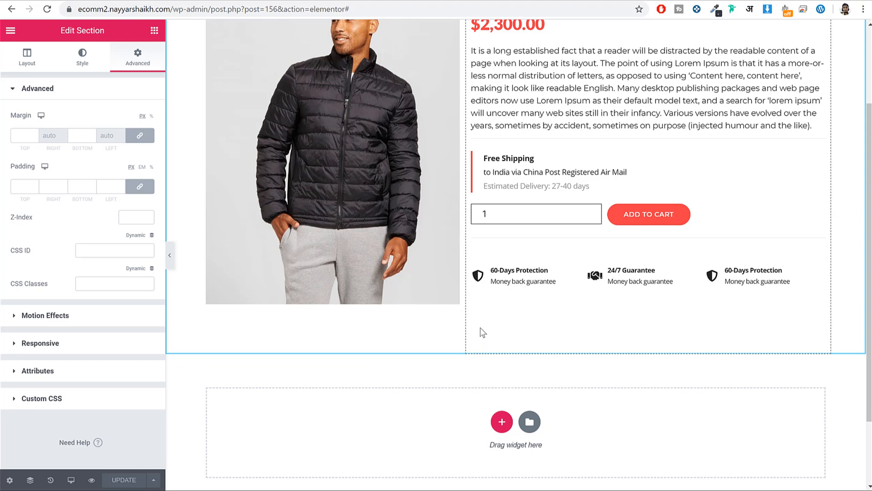
pyautogui.click(140, 136)
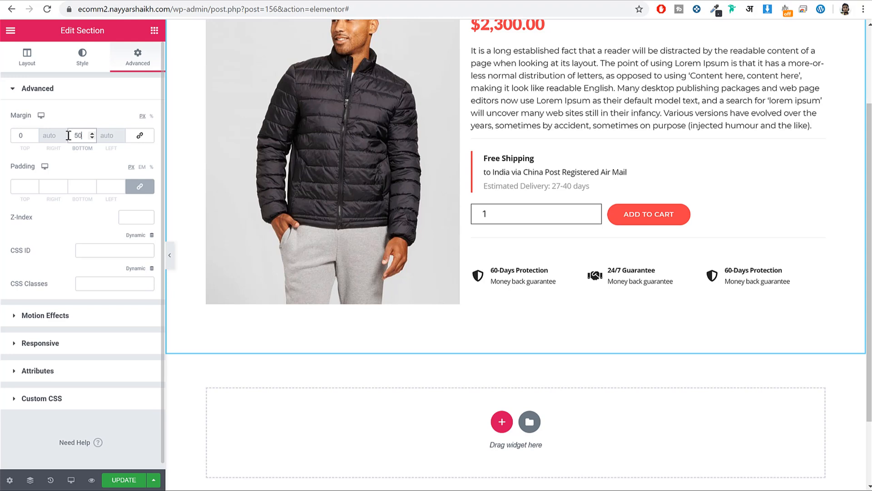
pyautogui.write('-')
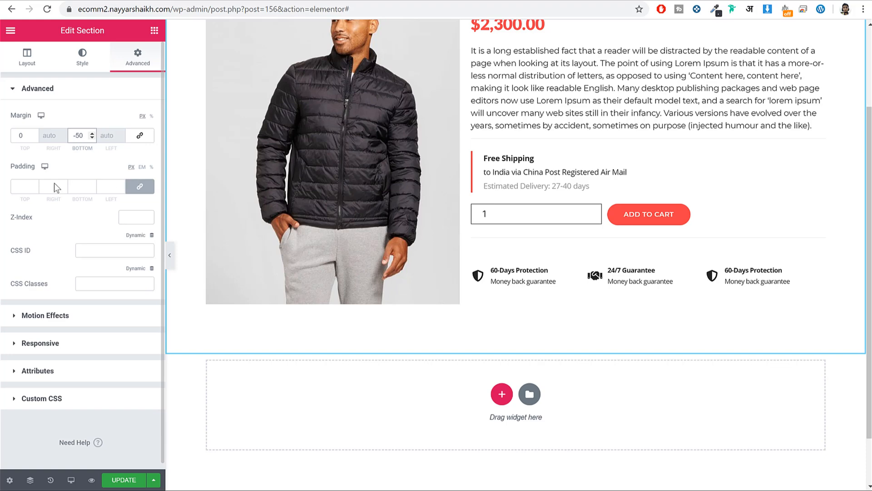
pyautogui.click(140, 187)
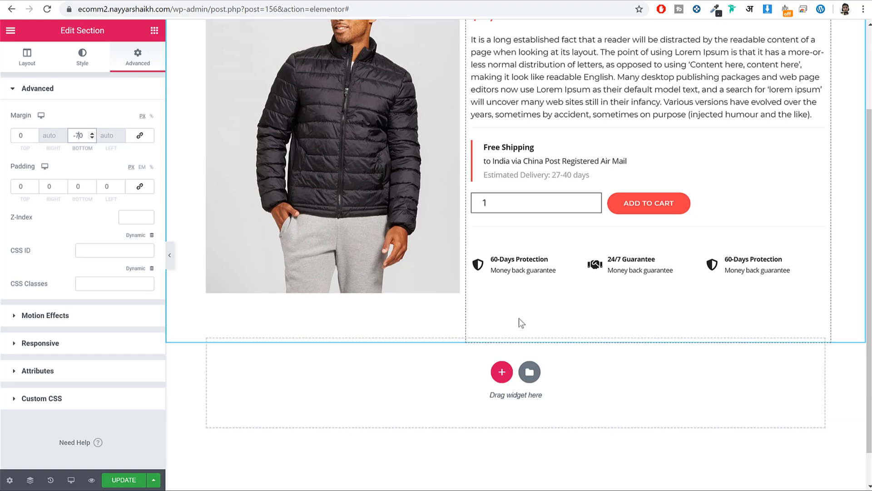
pyautogui.click(130, 484)
# - Preview the template at full width and compare its product text and spacing with the reference page
pyautogui.scroll(3, 547, 335)
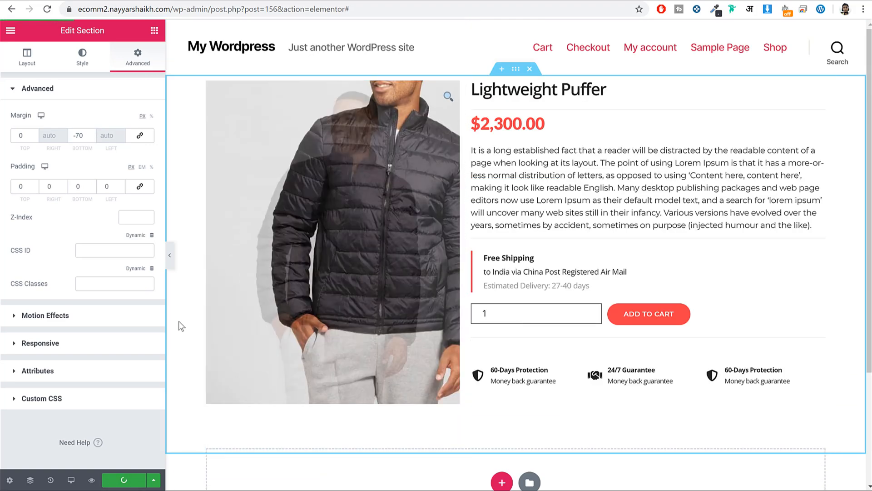
pyautogui.click(171, 257)
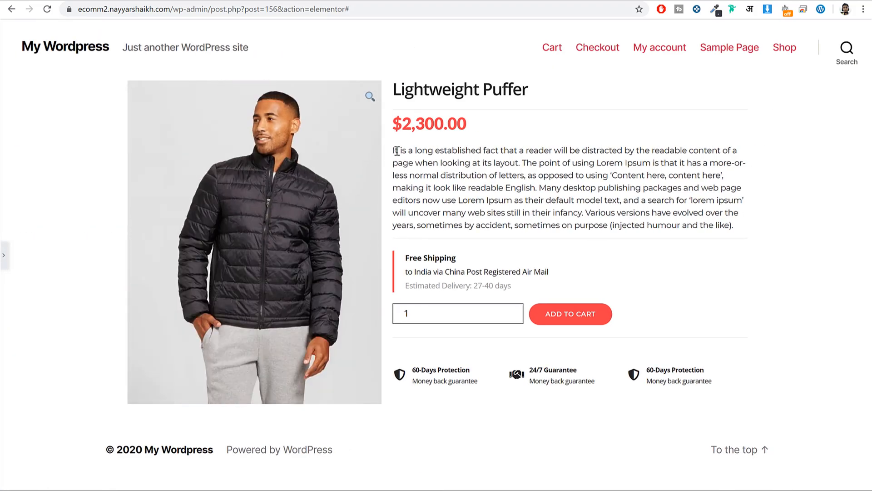
pyautogui.moveTo(390, 151); pyautogui.dragTo(436, 176)
pyautogui.click(436, 176)
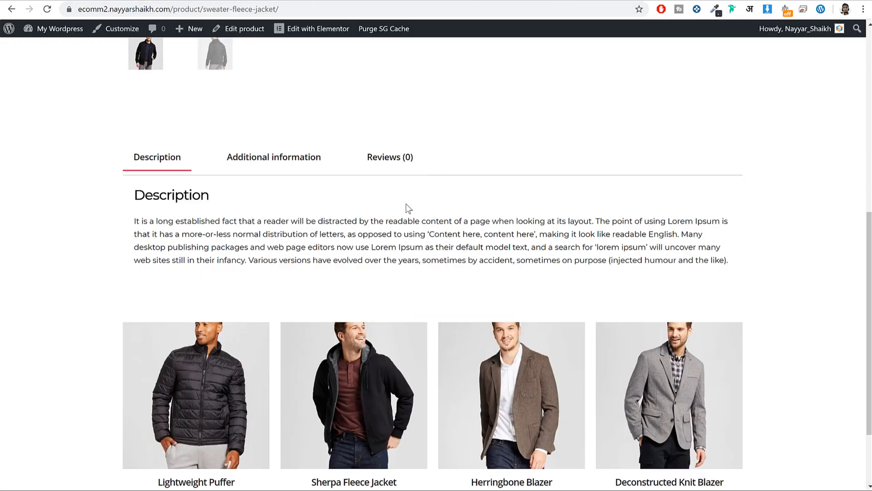
pyautogui.scroll(8, 409, 208)
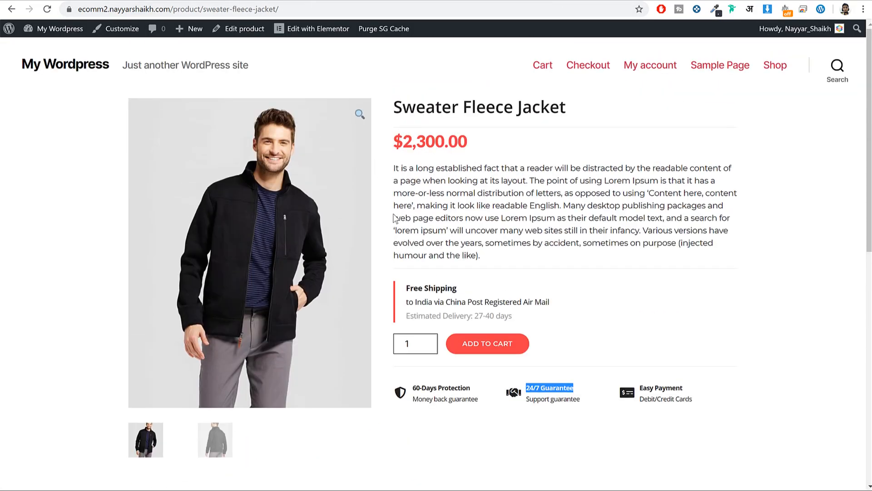
pyautogui.click(447, 1)
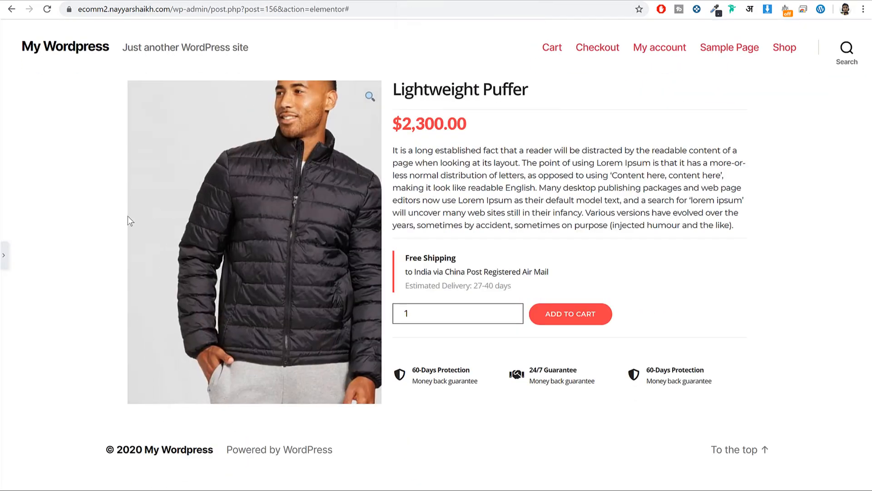
pyautogui.click(4, 256)
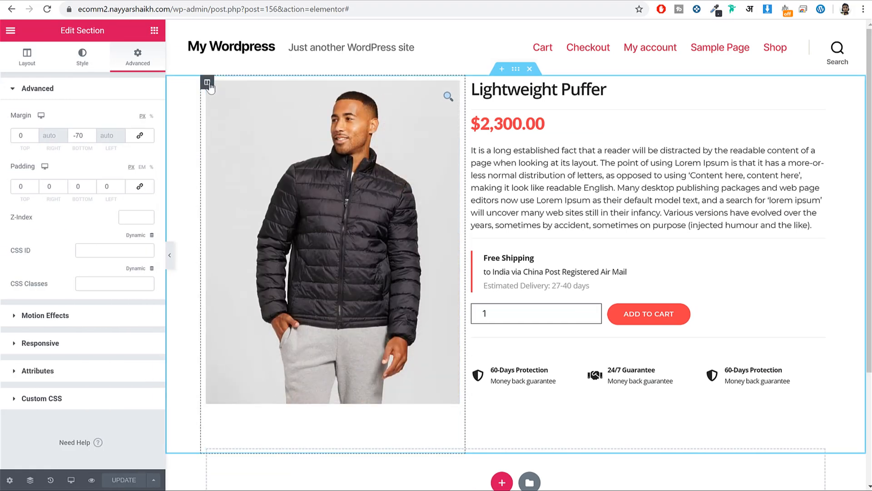
# - Set the margin and padding of the product image column to 0 on all sides
pyautogui.click(209, 86)
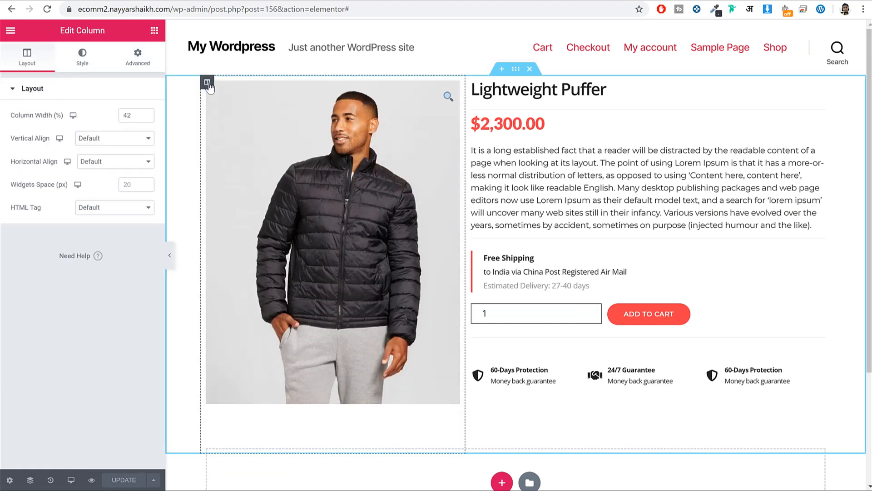
pyautogui.click(127, 62)
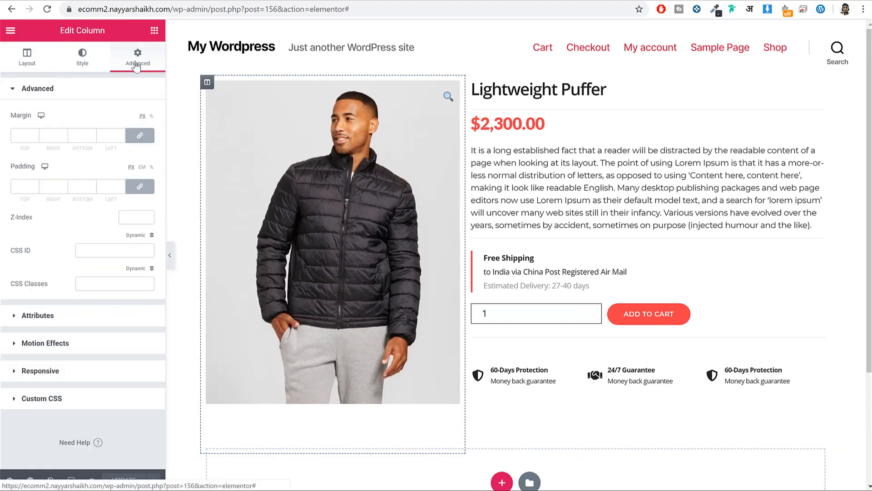
pyautogui.click(137, 135)
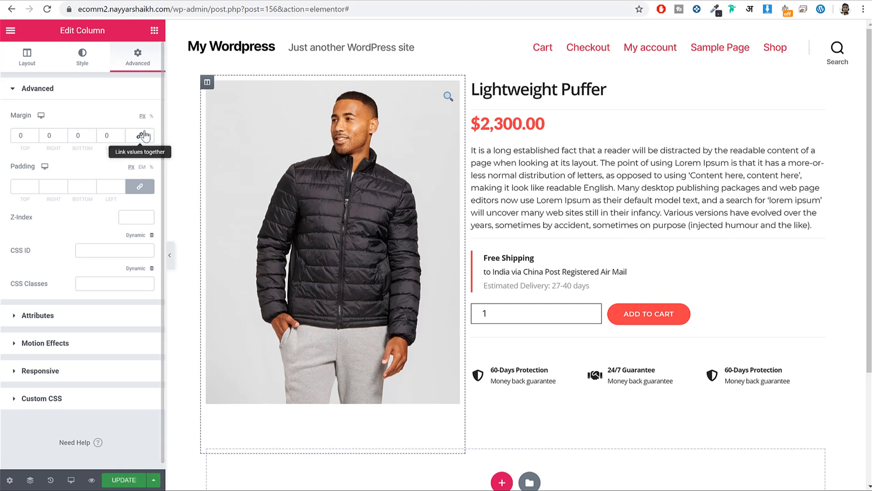
pyautogui.click(148, 190)
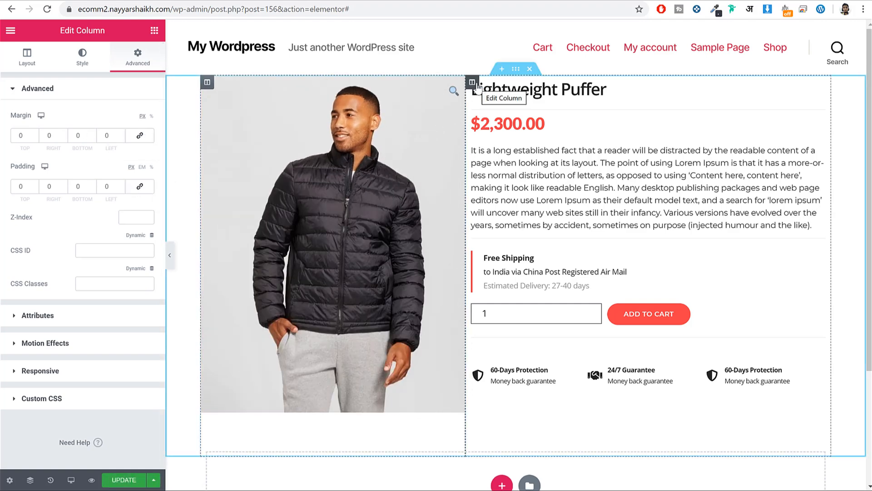
# - Set the product details column's margin and padding to 0 on all sides and preview the page at full width
pyautogui.click(475, 84)
pyautogui.click(137, 57)
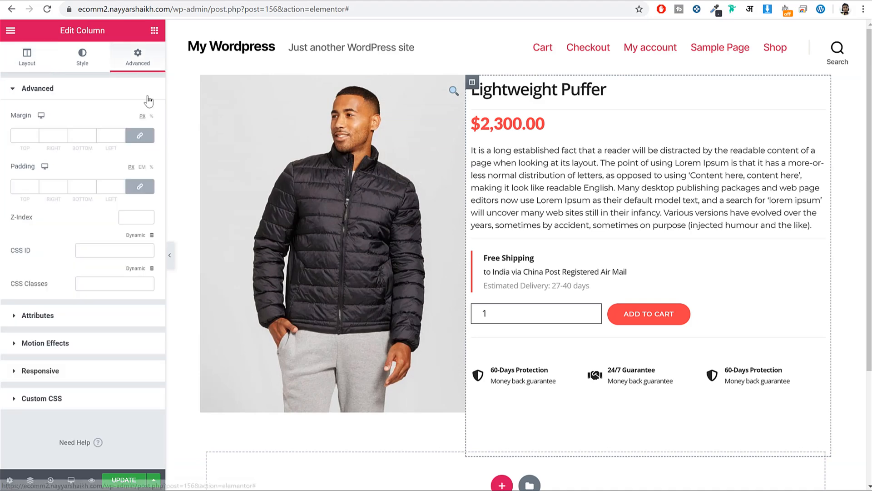
pyautogui.click(150, 138)
pyautogui.click(141, 187)
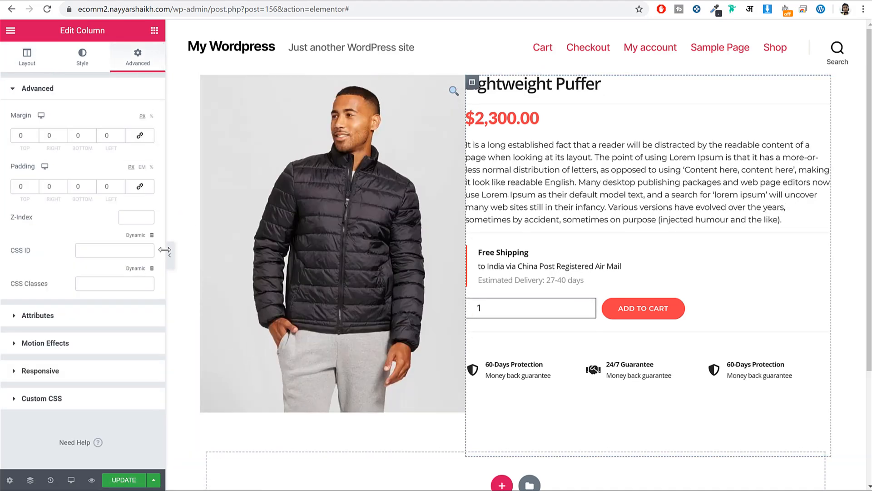
pyautogui.click(170, 256)
pyautogui.moveTo(388, 144); pyautogui.dragTo(438, 183)
pyautogui.click(436, 184)
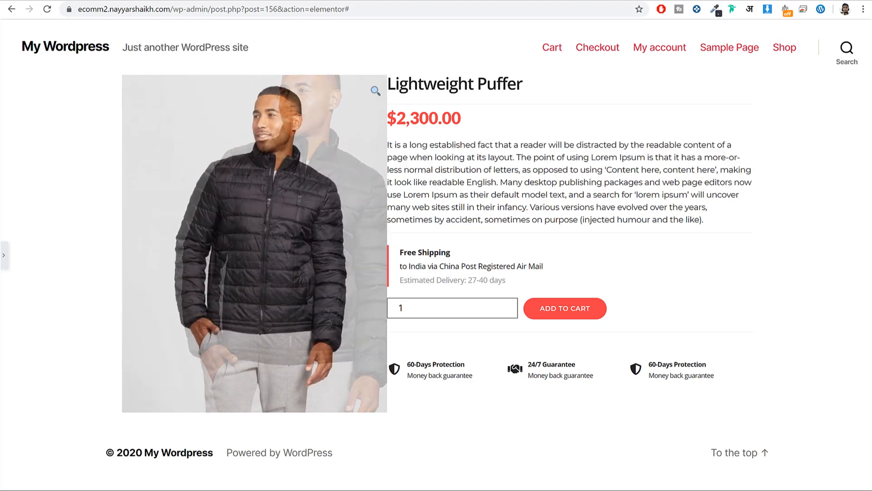
# - Set the product details column's right and left padding to 20 px
pyautogui.click(4, 257)
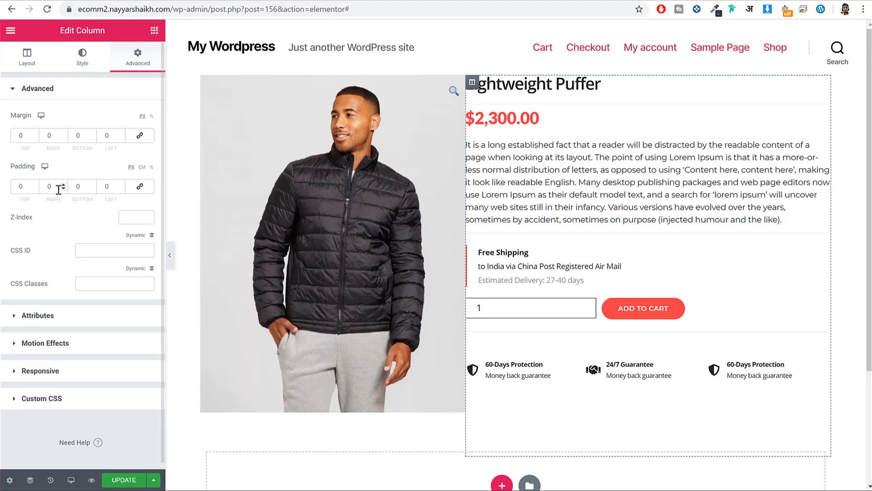
pyautogui.write('20')
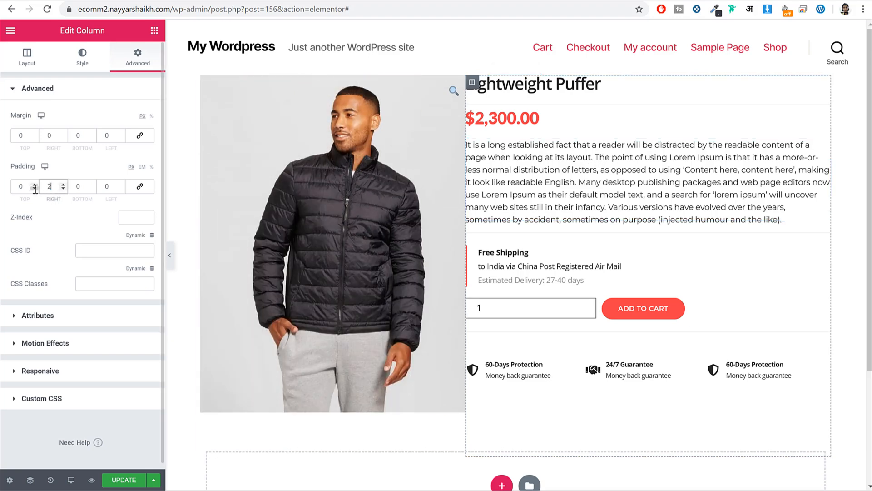
pyautogui.press('Tab')
pyautogui.press('Tab')
pyautogui.write('20')
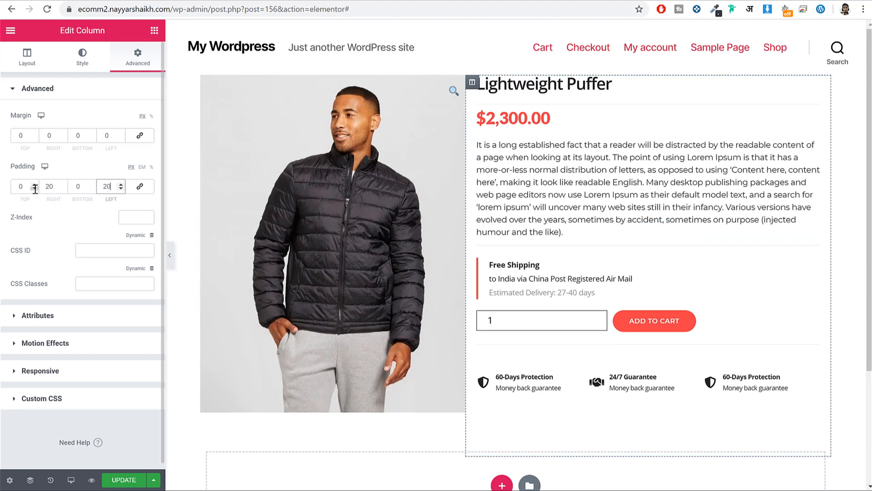
# - Set the product image column's right and left padding to 20 px, keeping top and bottom at 0, and update the template
pyautogui.click(253, 148)
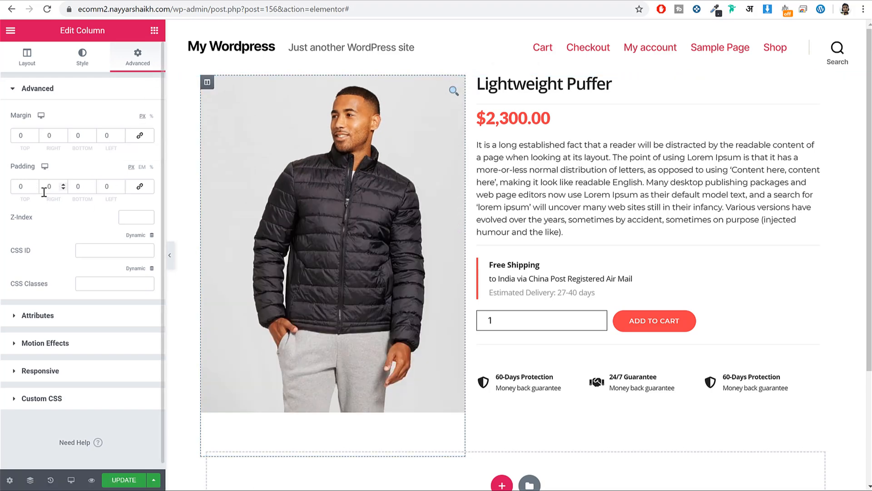
pyautogui.write('20')
pyautogui.press('Tab')
pyautogui.write('2')
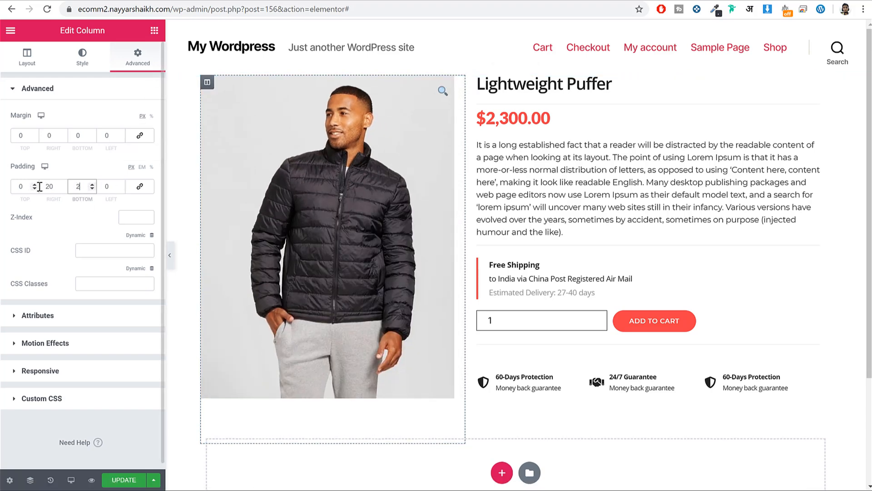
pyautogui.press('BackSpace')
pyautogui.press('Tab')
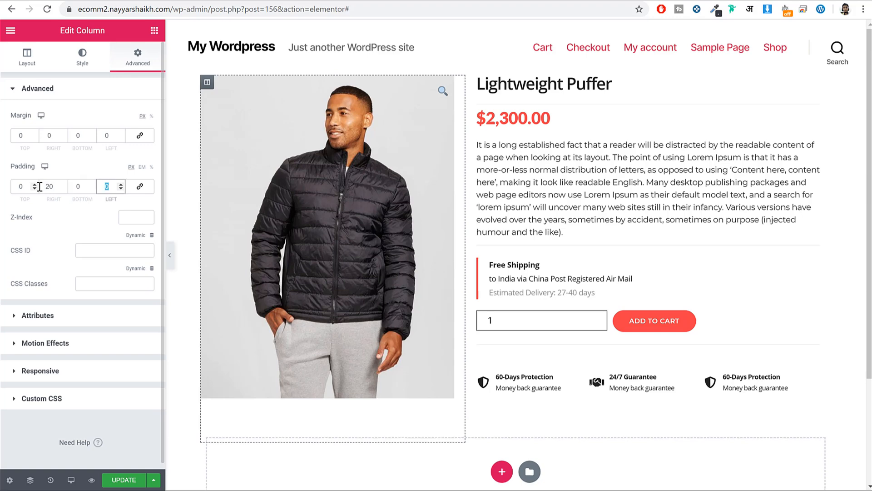
pyautogui.write('20')
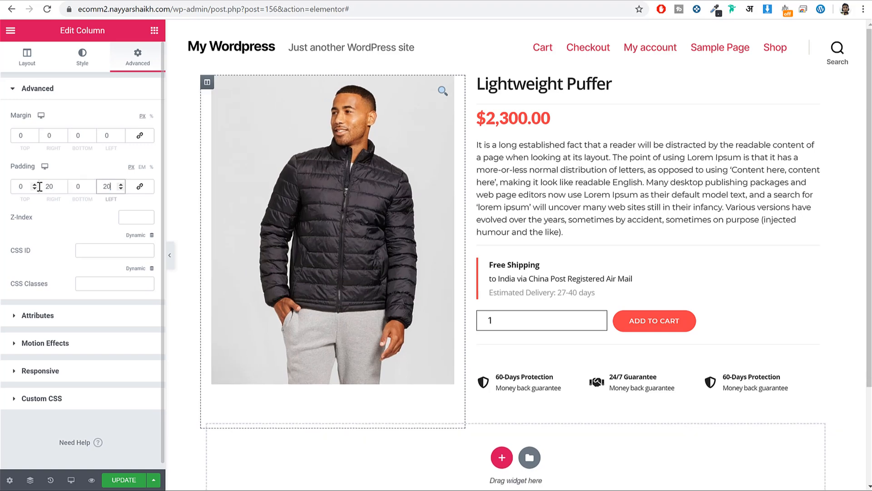
pyautogui.click(170, 255)
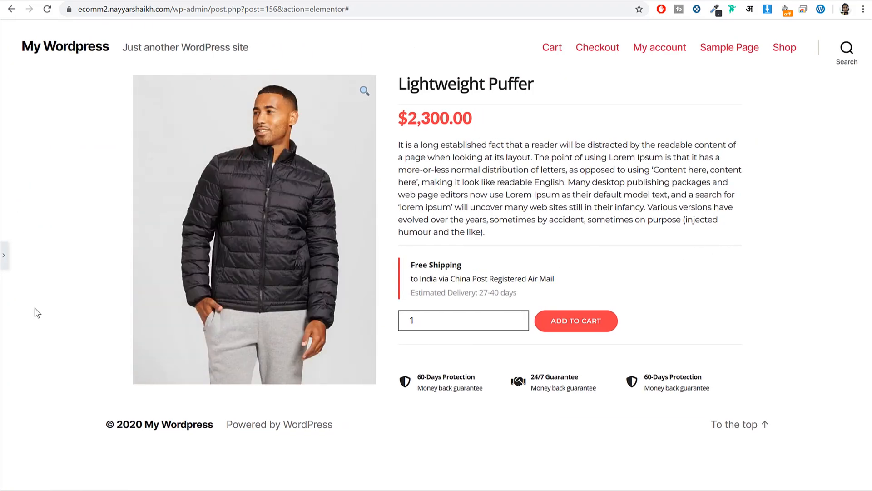
pyautogui.click(2, 256)
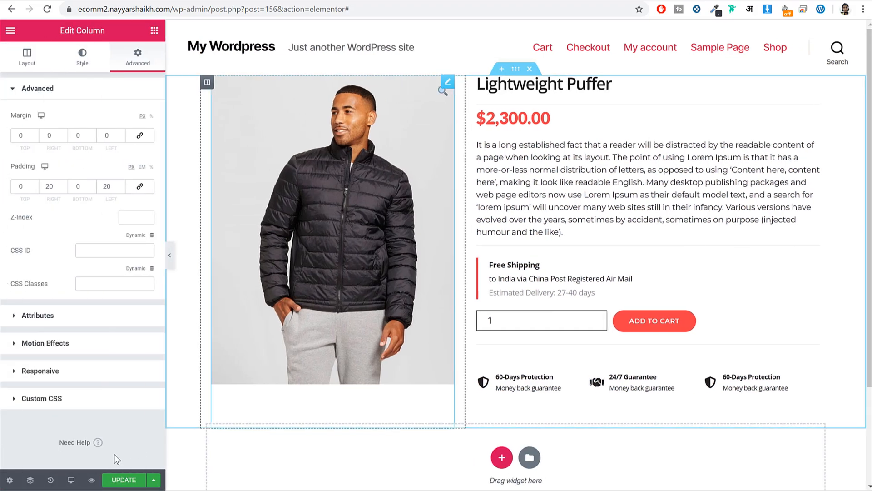
pyautogui.click(131, 480)
# - Check the reference page's area below the guarantee row and add a single-column section beneath the product section
pyautogui.scroll(-3, 682, 254)
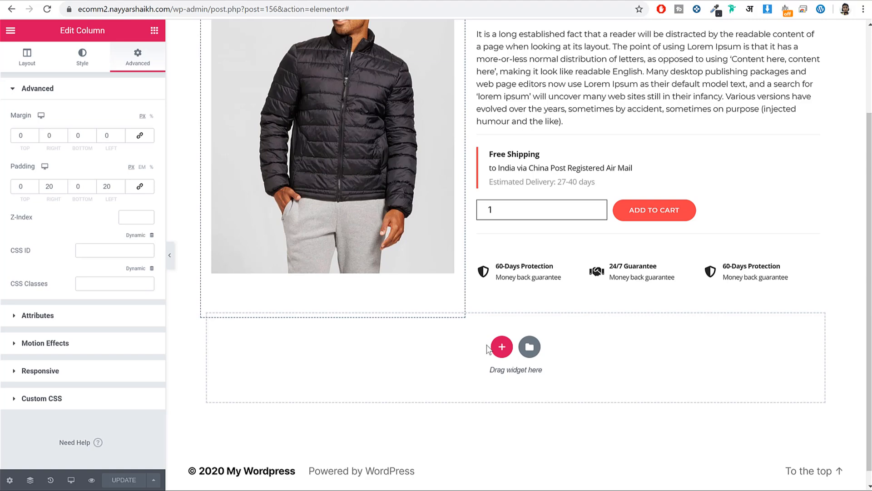
pyautogui.click(503, 353)
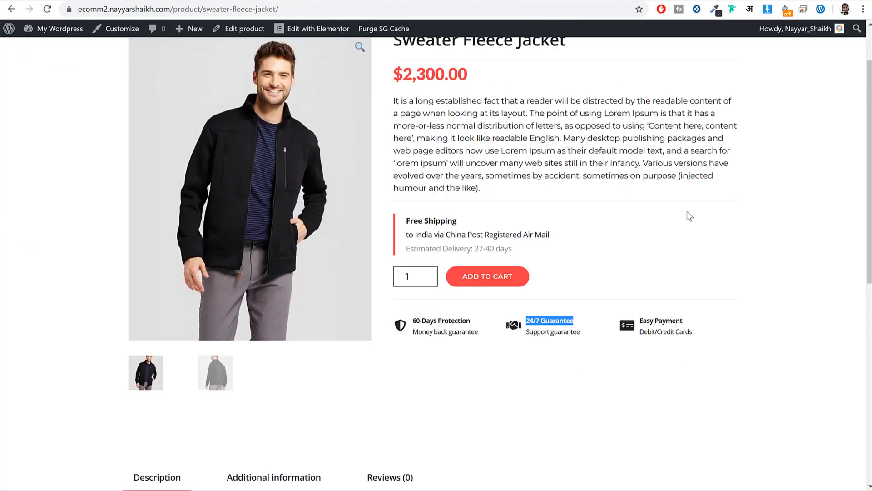
pyautogui.scroll(-7, 689, 216)
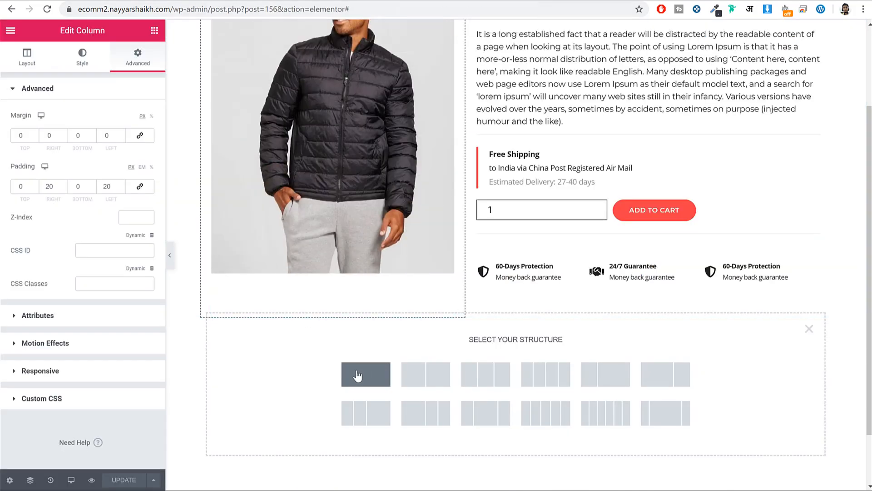
pyautogui.click(365, 381)
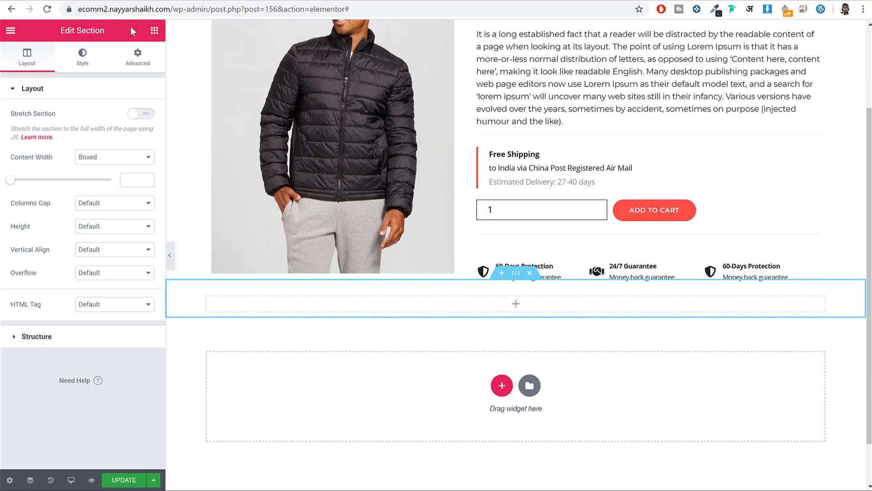
# - Compare with the reference page's description tabs and place the Product Data Tabs widget in the empty section below the product
pyautogui.click(155, 30)
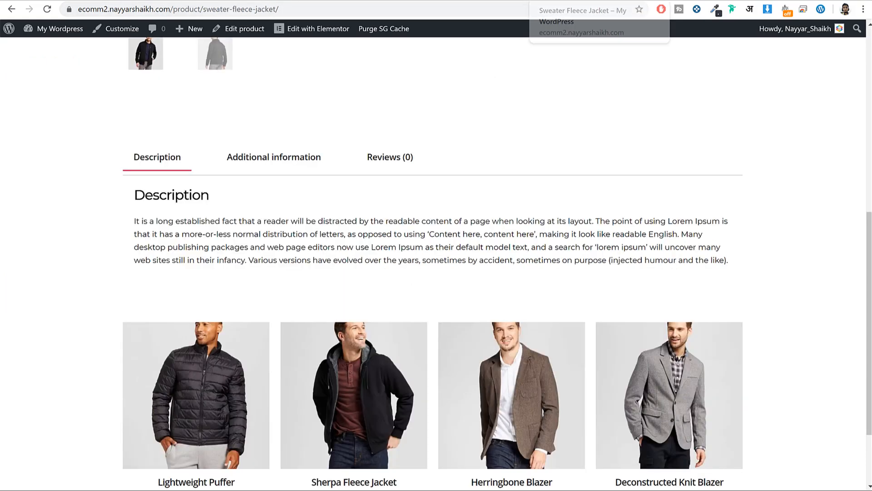
pyautogui.scroll(-2, 165, 345)
pyautogui.scroll(4, 165, 345)
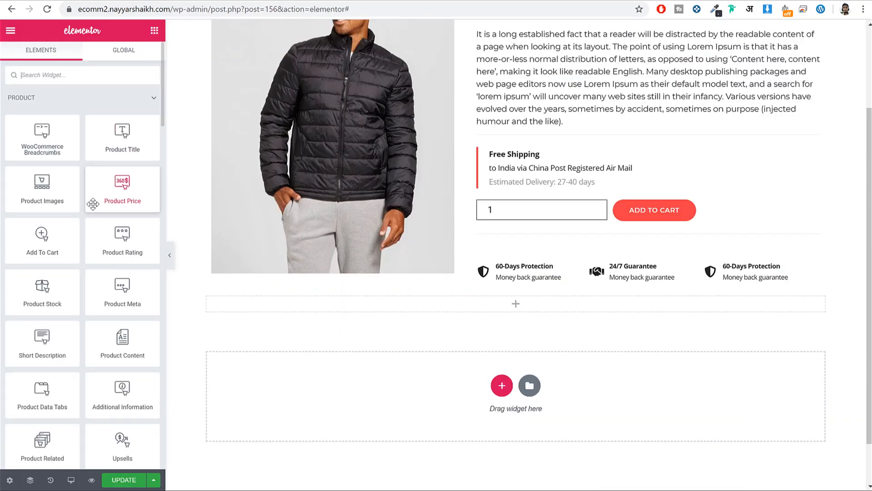
pyautogui.scroll(-2, 93, 204)
pyautogui.scroll(2, 77, 378)
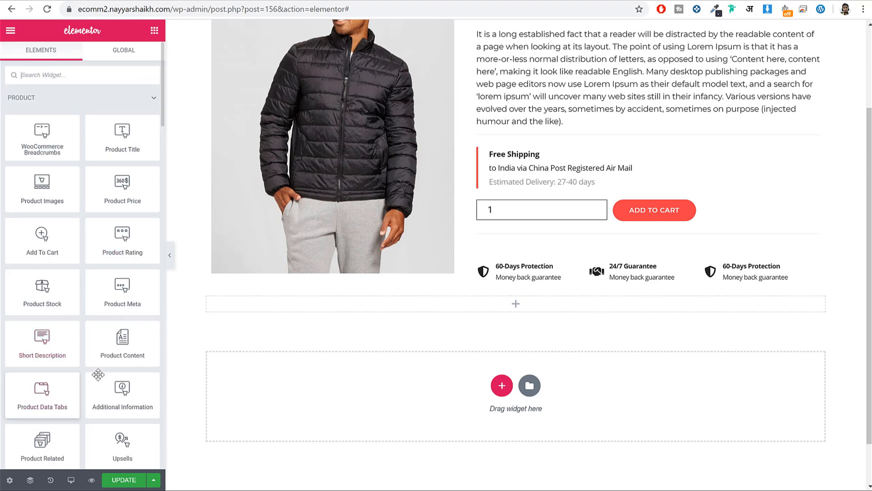
pyautogui.moveTo(39, 395); pyautogui.dragTo(454, 305)
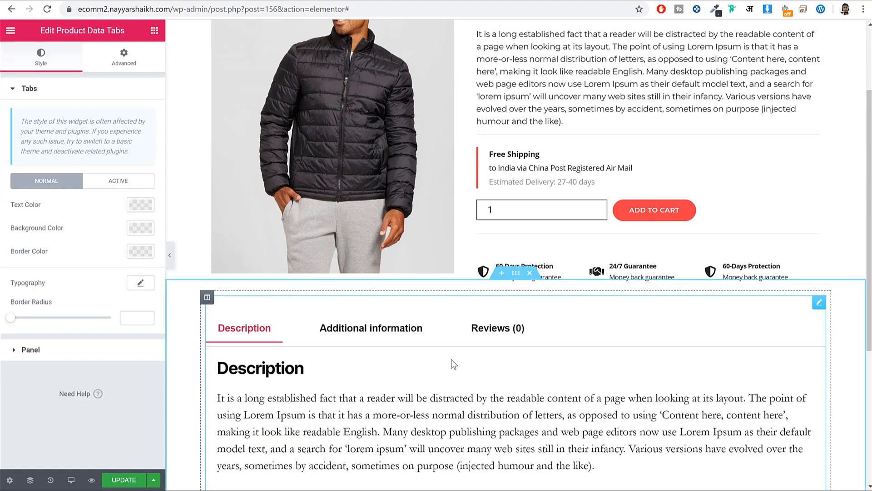
# - Try the Additional information, Reviews and Description tabs of the product tabs widget
pyautogui.scroll(-2, 618, 340)
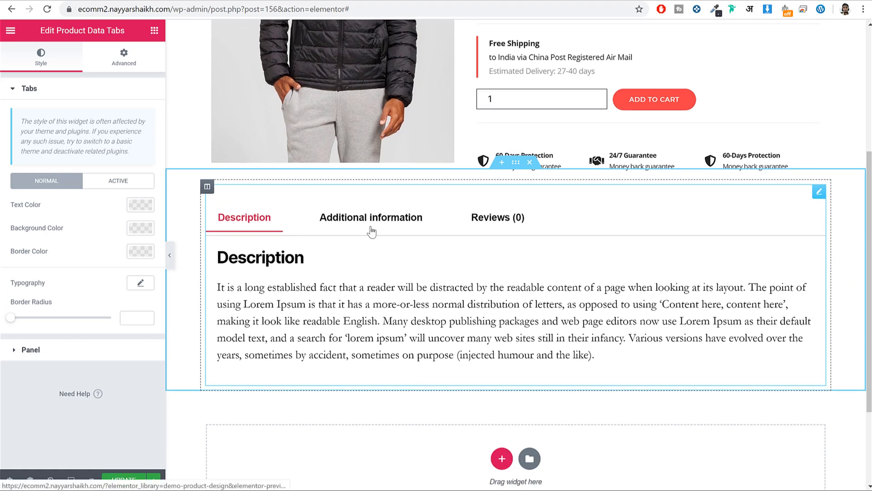
pyautogui.click(362, 226)
pyautogui.click(530, 218)
pyautogui.click(261, 223)
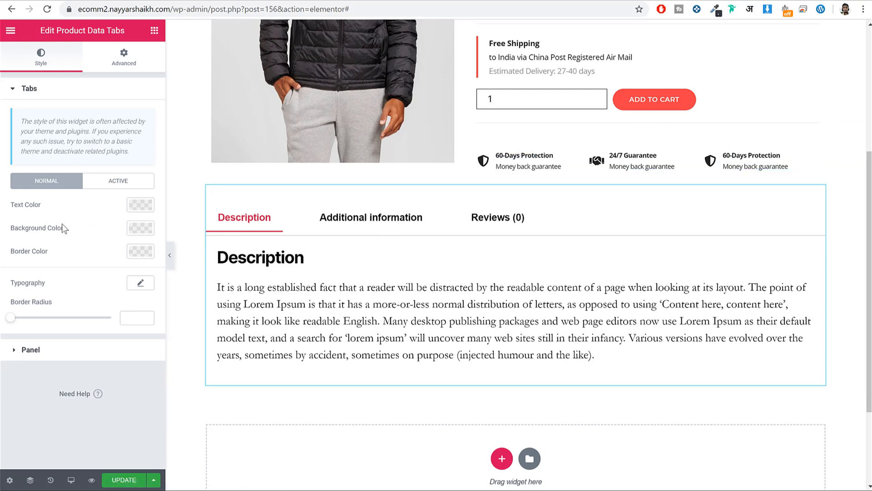
# - Set the normal-state text color of the product tabs' labels to 232323
pyautogui.click(145, 208)
pyautogui.click(59, 376)
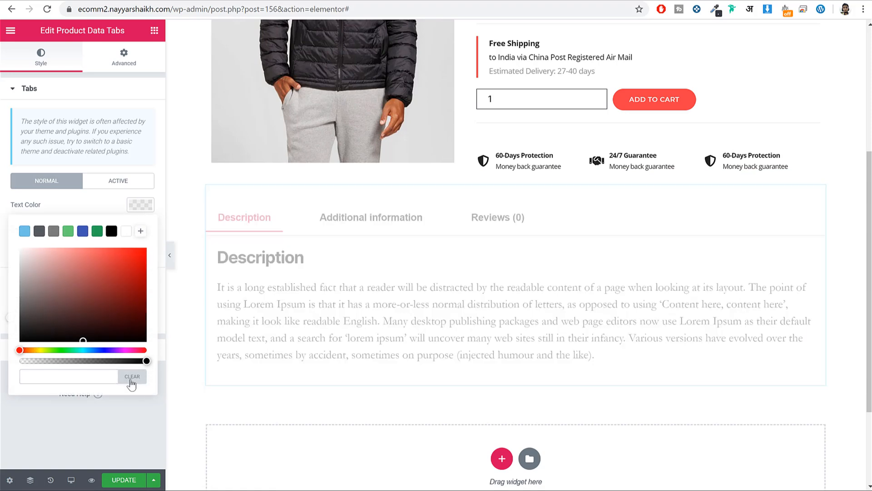
pyautogui.write('232323')
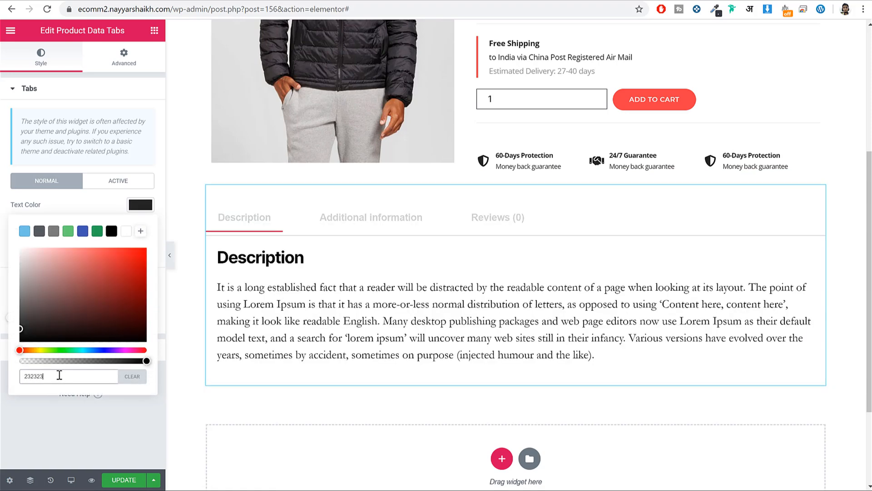
pyautogui.click(163, 207)
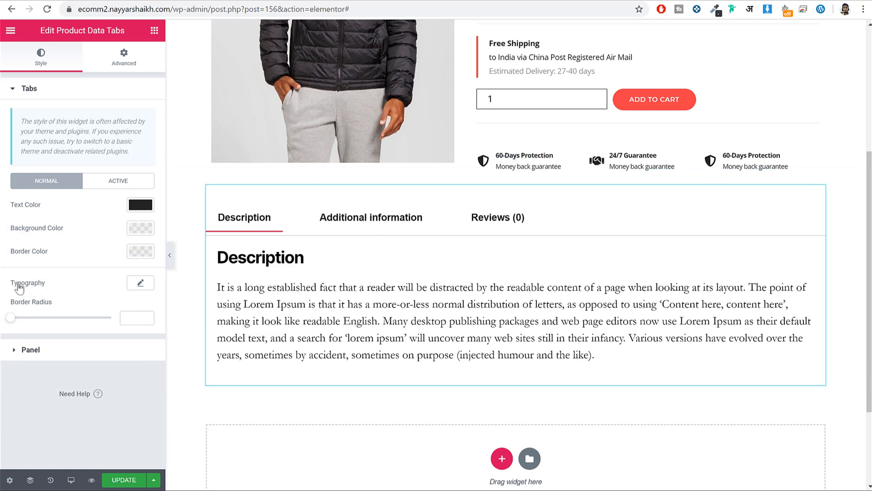
# - Set the font family of the product tabs' labels to Open Sans
pyautogui.click(137, 282)
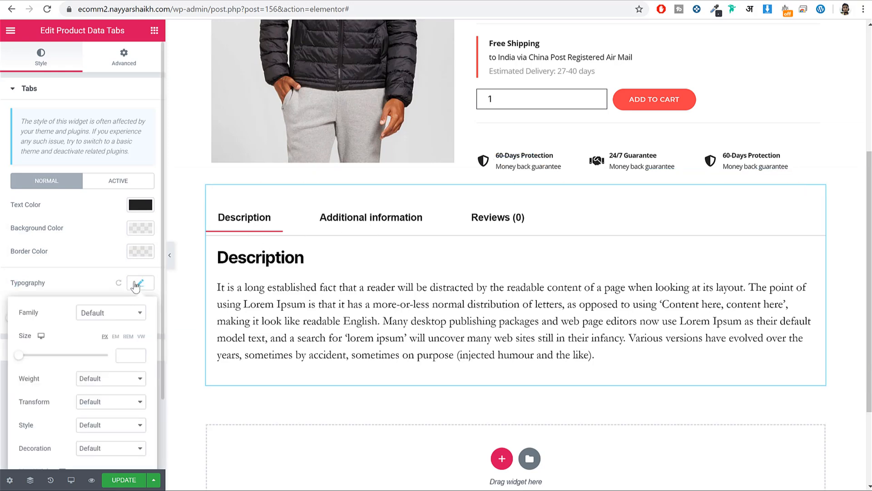
pyautogui.click(97, 313)
pyautogui.write('pen')
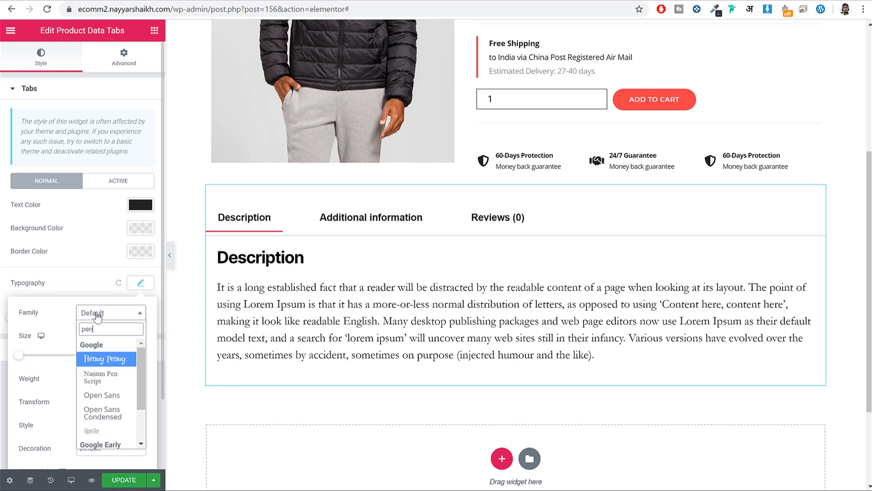
pyautogui.press('Down')
pyautogui.press('Down')
pyautogui.press('Down')
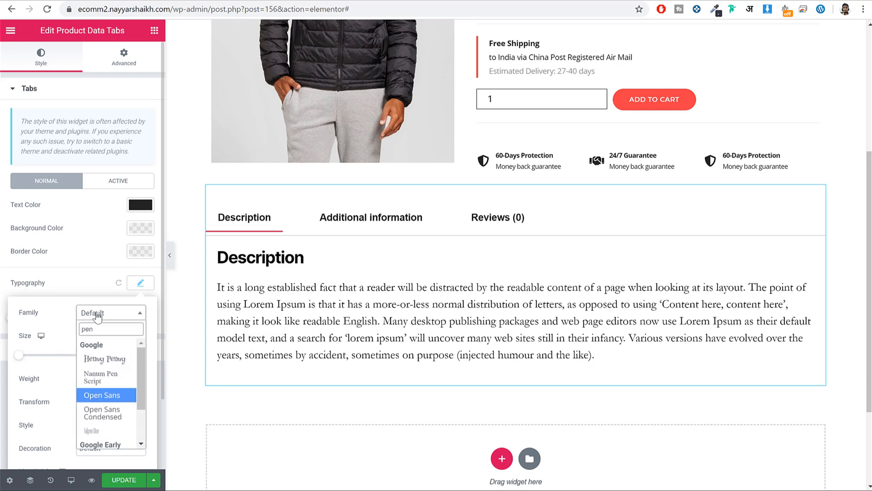
pyautogui.press('Up')
pyautogui.press('Return')
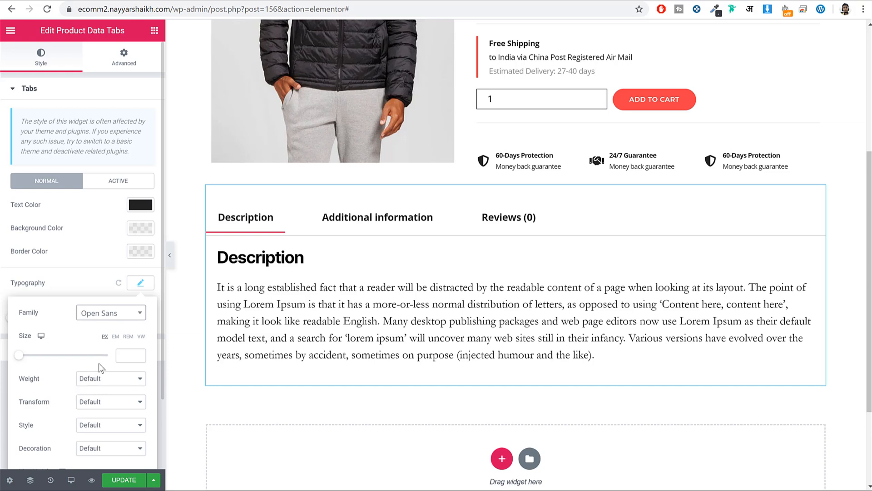
# - Set the tab labels' font size to 16 px and their weight to 600
pyautogui.click(123, 356)
pyautogui.write('16')
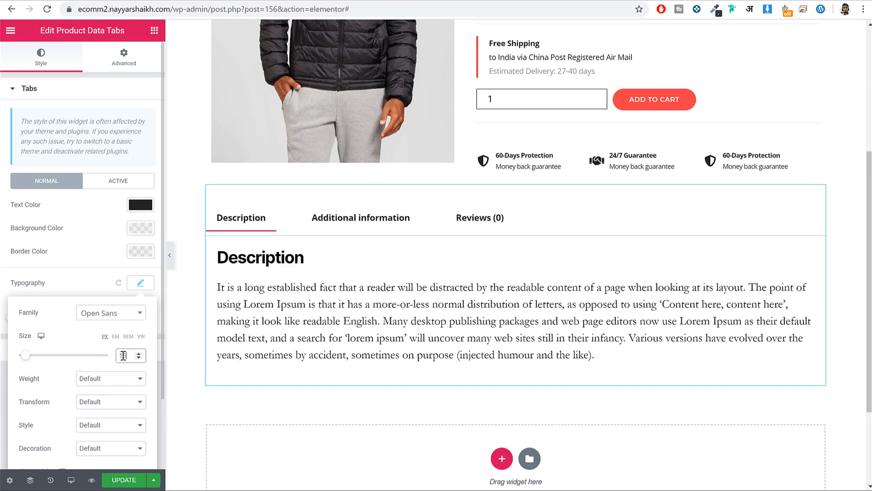
pyautogui.scroll(-2, 83, 328)
pyautogui.click(104, 296)
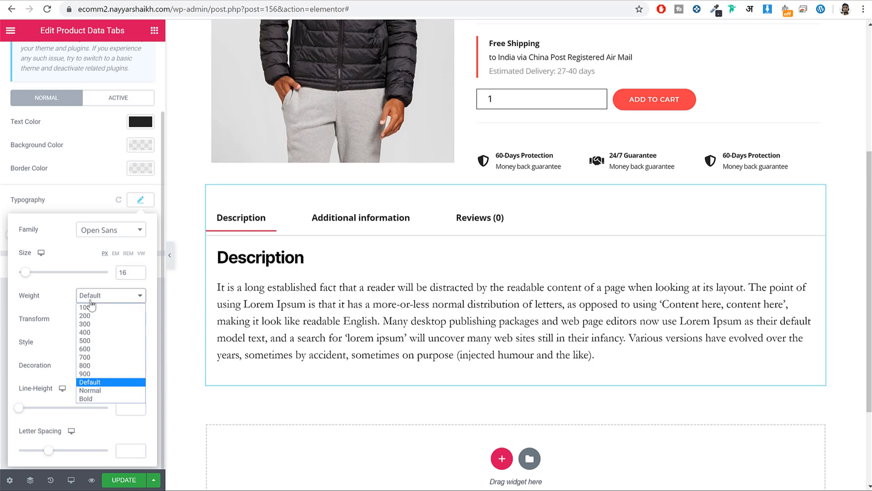
pyautogui.click(104, 351)
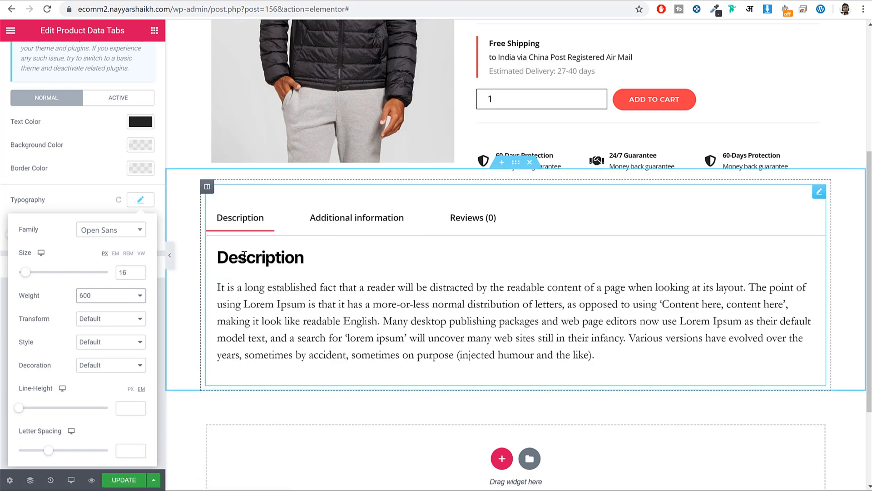
pyautogui.moveTo(440, 318); pyautogui.dragTo(449, 267)
pyautogui.click(140, 199)
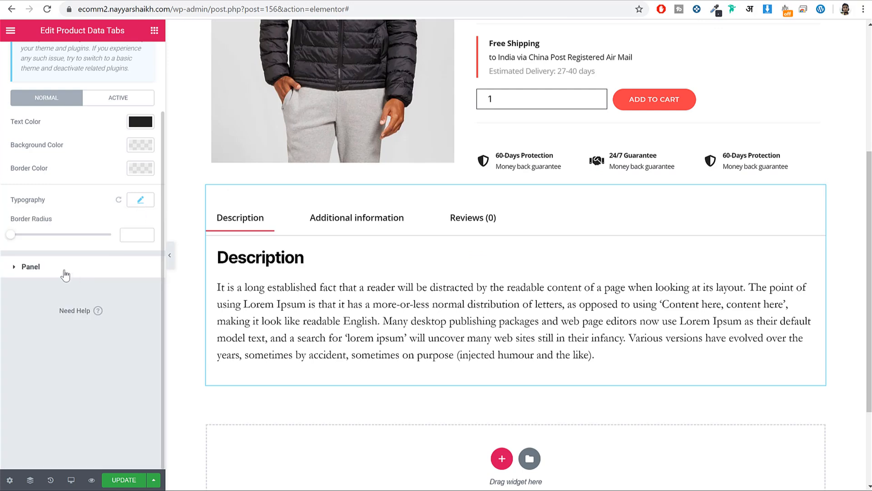
# - Set the text color of the product tabs' content panel to a near-black shade
pyautogui.click(70, 268)
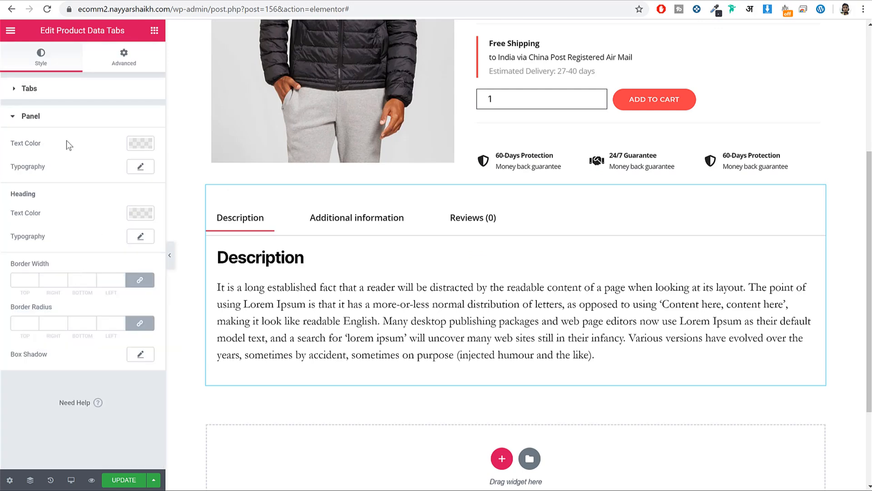
pyautogui.click(140, 145)
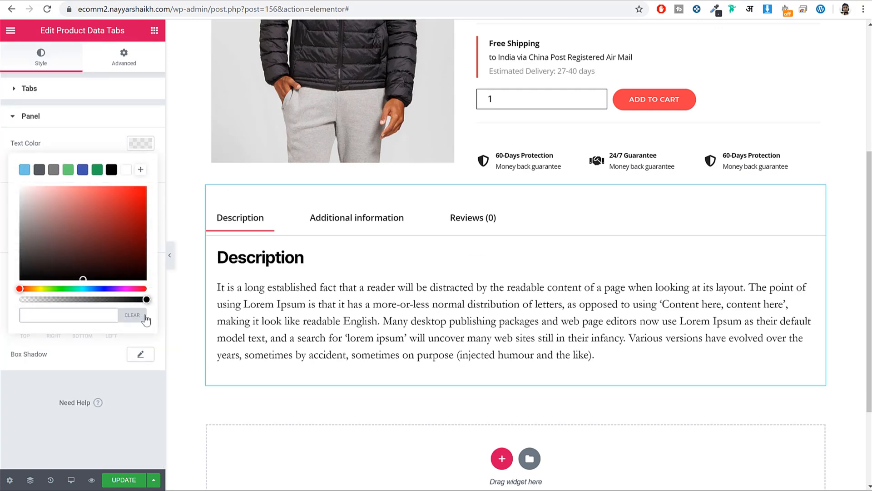
pyautogui.click(130, 318)
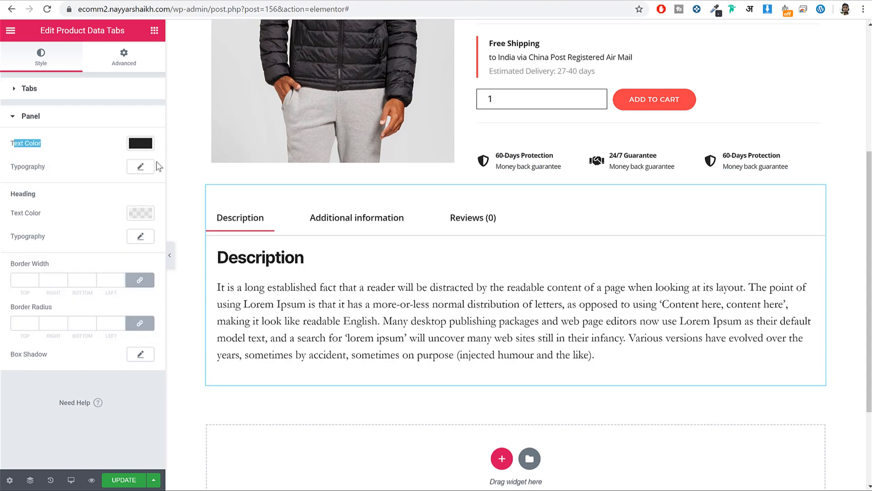
# - Set the content panel's text typography to Montserrat at 14 px
pyautogui.click(140, 167)
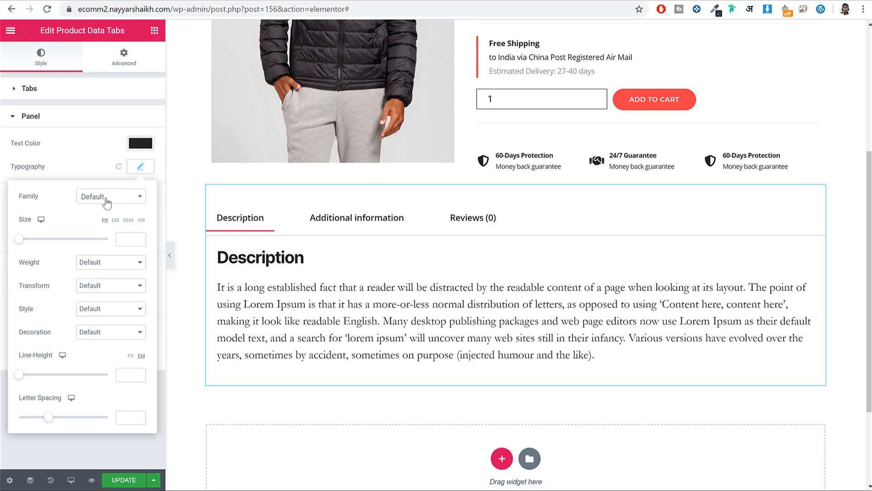
pyautogui.click(135, 198)
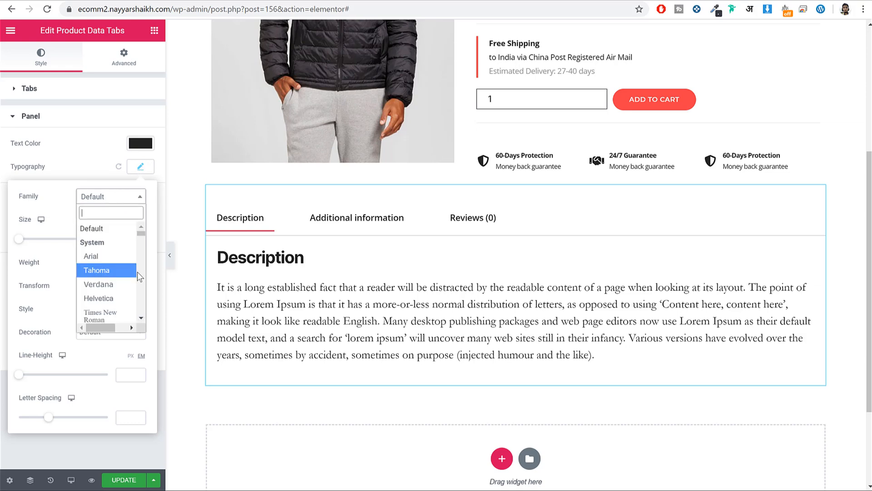
pyautogui.write('montse')
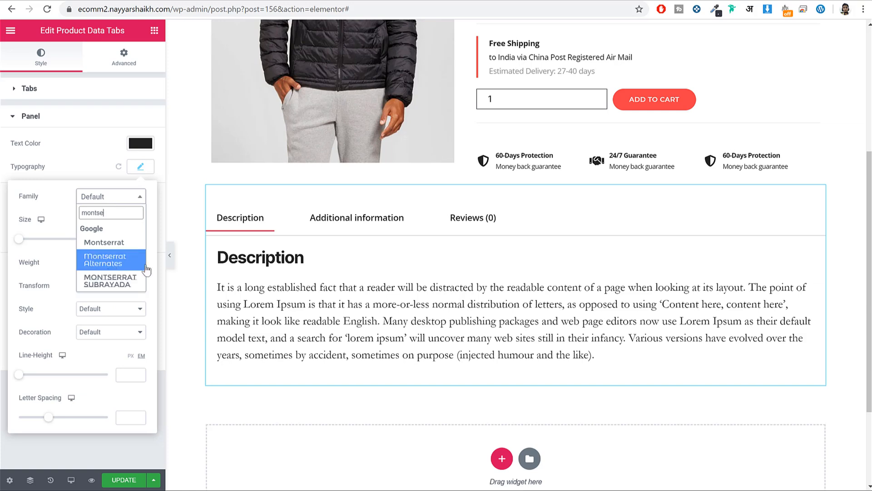
pyautogui.click(105, 242)
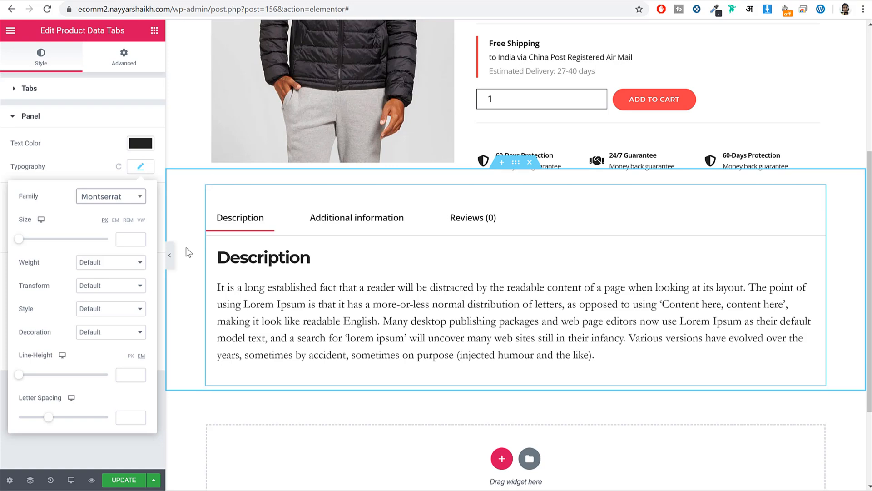
pyautogui.click(123, 241)
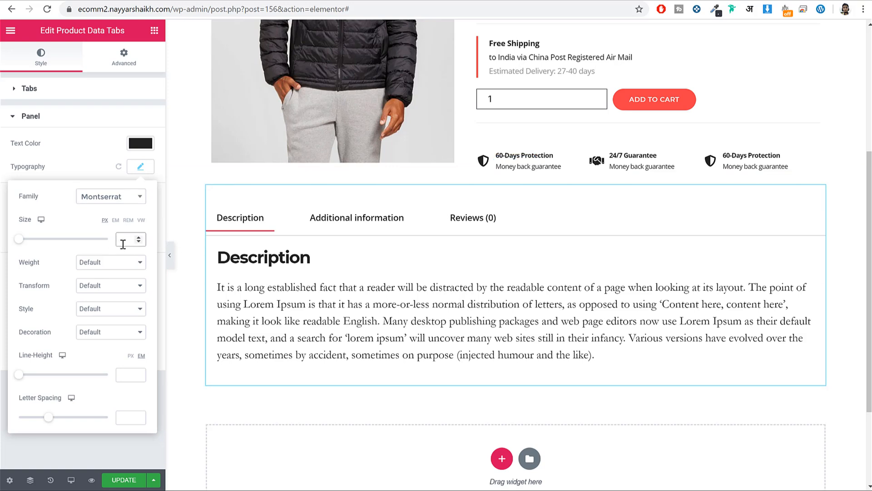
pyautogui.write('14')
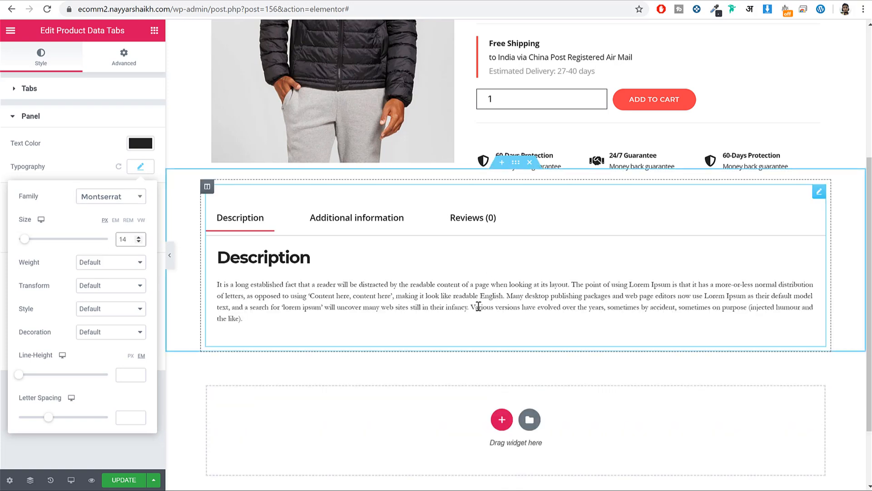
pyautogui.click(142, 167)
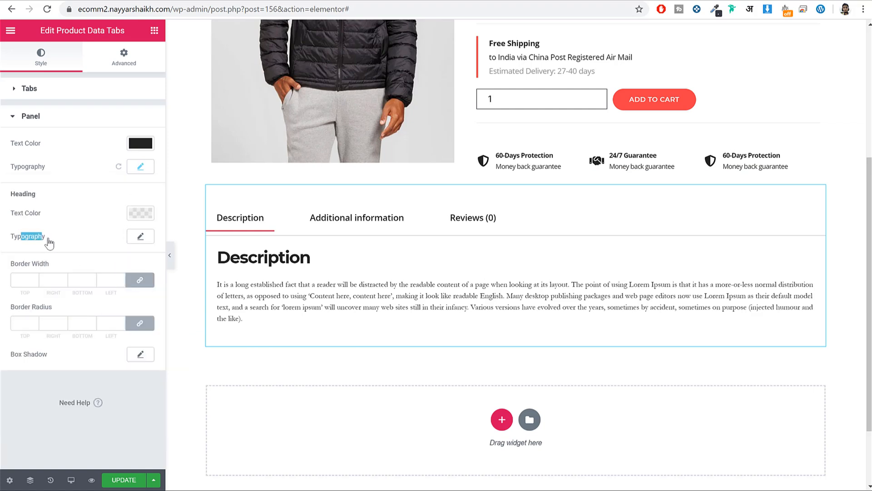
# - Set the font family of the content panel's heading to Montserrat
pyautogui.click(140, 236)
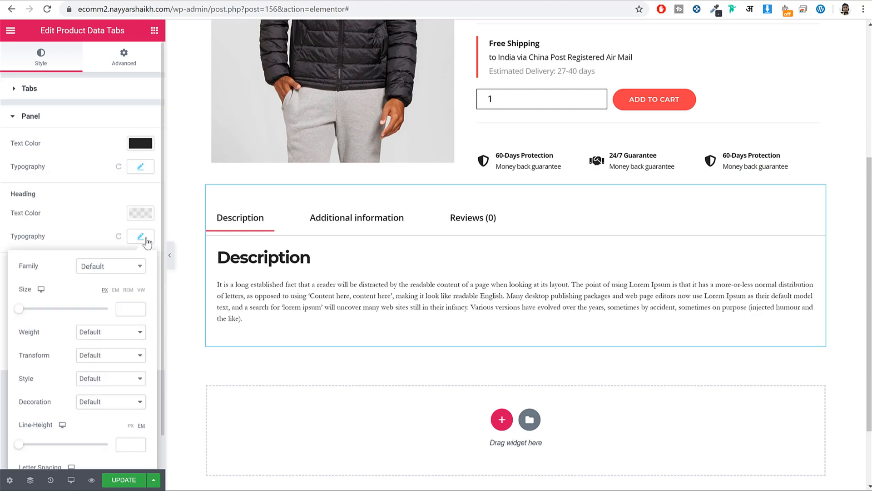
pyautogui.click(115, 272)
pyautogui.write('monts')
pyautogui.press('Return')
pyautogui.click(261, 252)
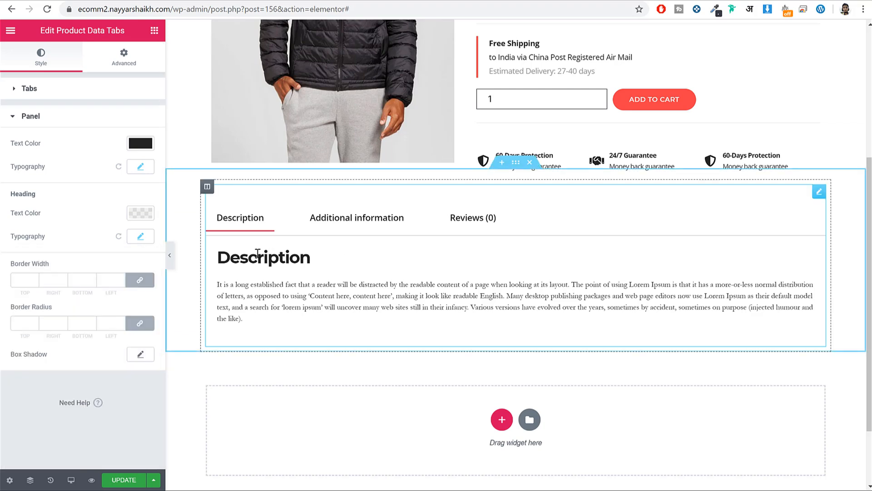
# - Set the panel heading's font size to 25 px and its weight to 500
pyautogui.click(139, 237)
pyautogui.click(133, 307)
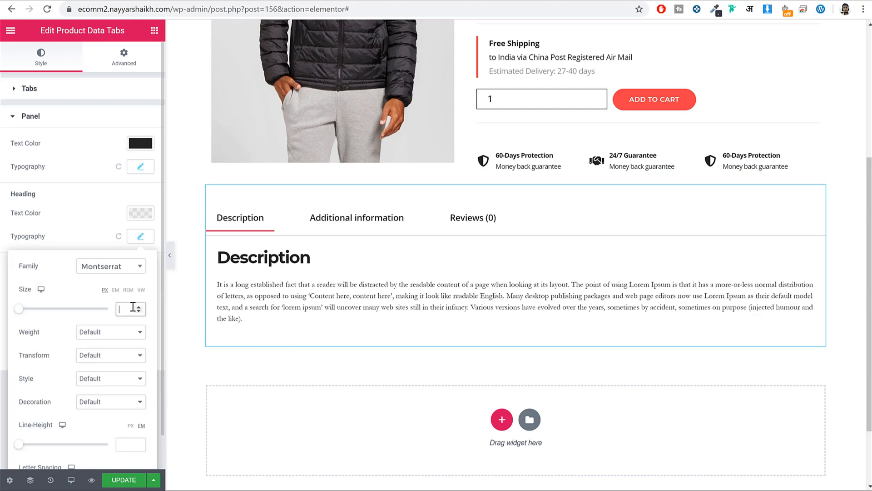
pyautogui.write('25')
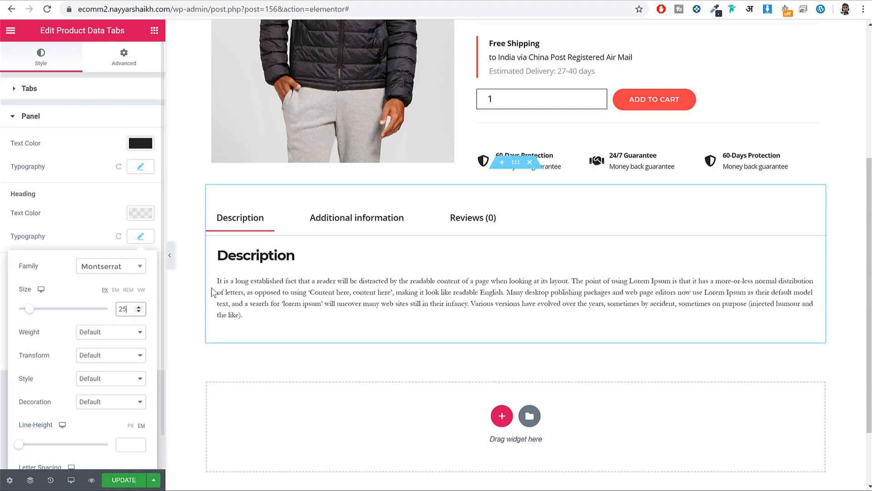
pyautogui.click(110, 330)
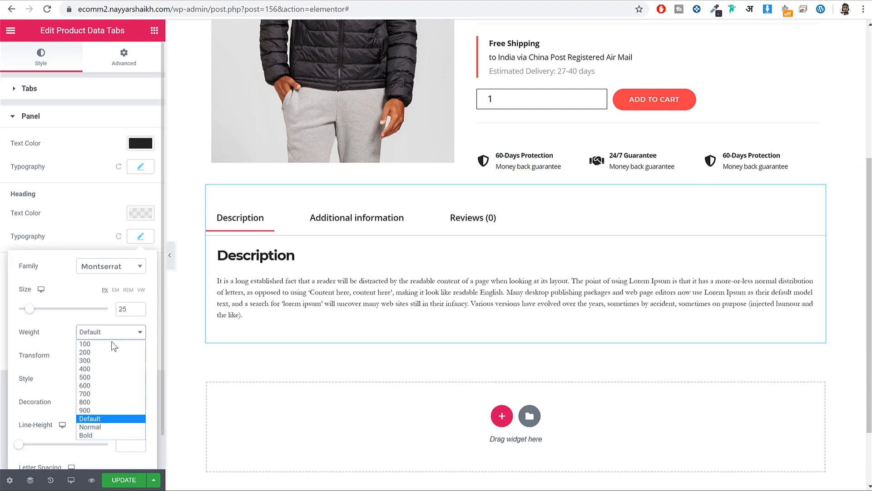
pyautogui.click(108, 373)
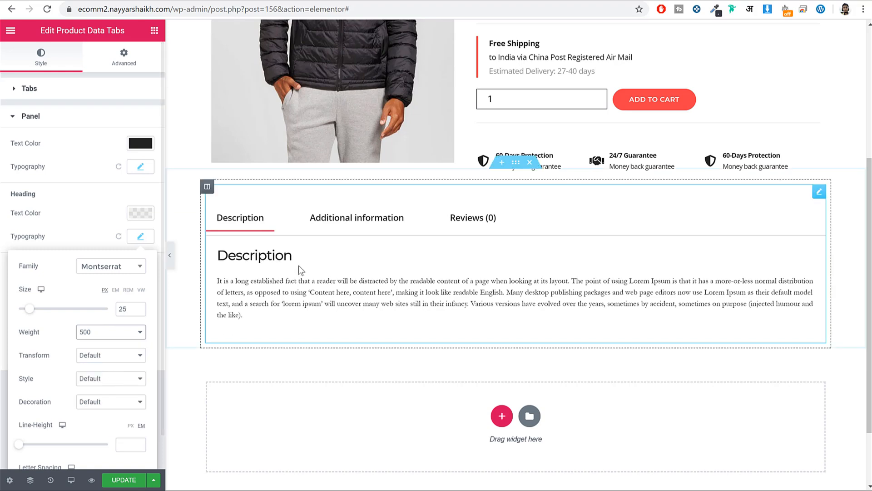
pyautogui.click(139, 238)
# - Check the typography settings of the content panel's body text
pyautogui.click(142, 168)
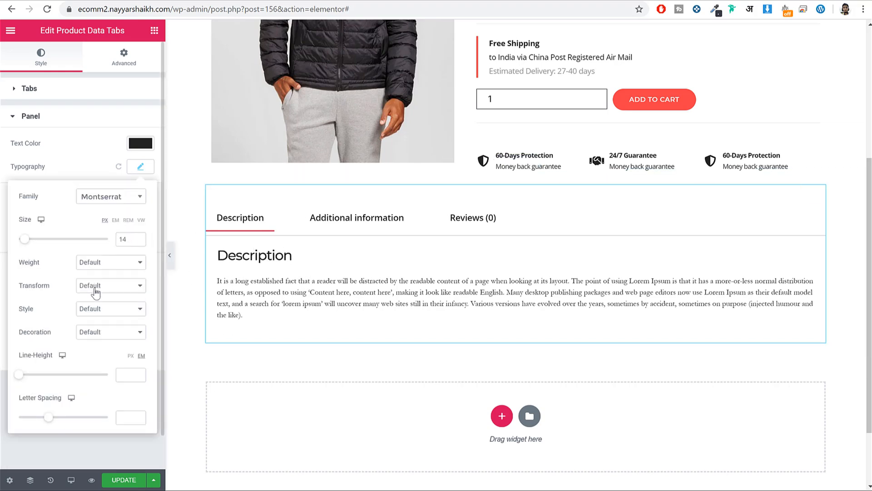
pyautogui.click(140, 167)
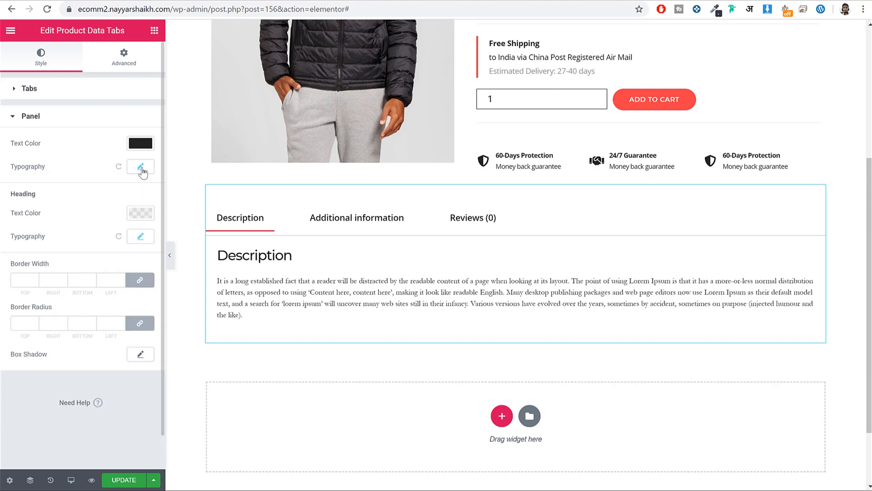
# - Save the template and reload the live Deconstructed Knit Blazer page to view its product data tabs
pyautogui.click(142, 168)
pyautogui.click(141, 168)
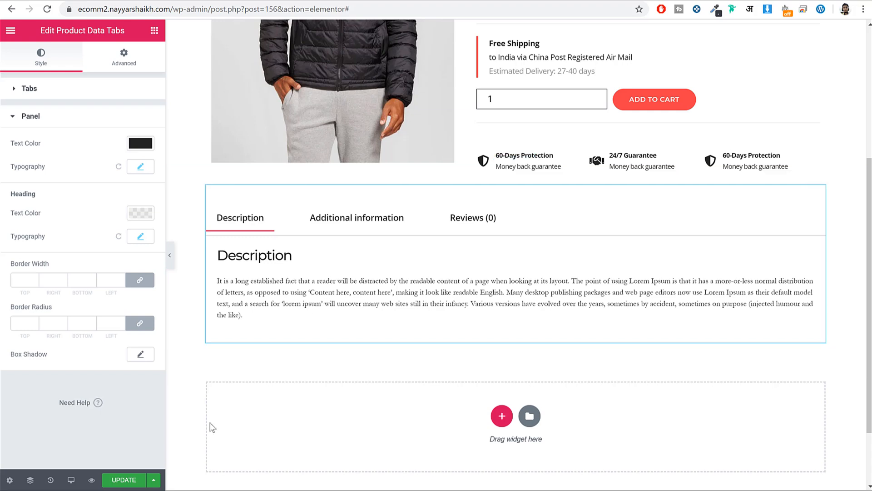
pyautogui.click(123, 480)
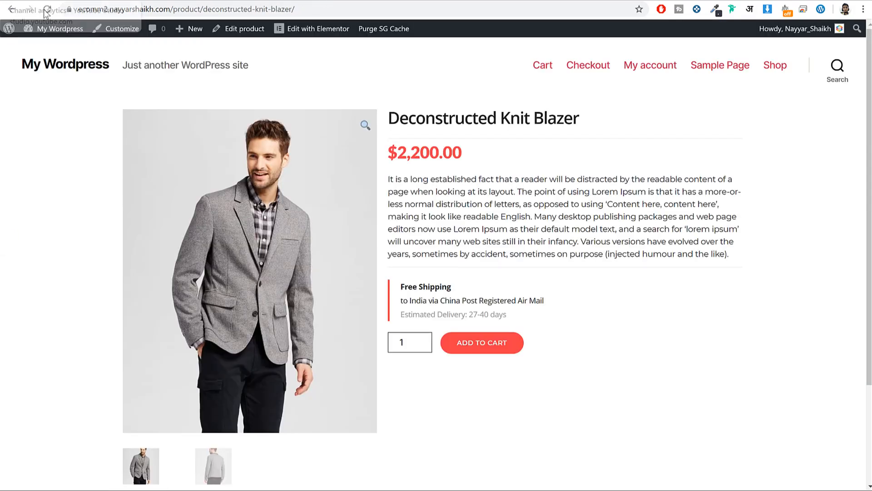
pyautogui.click(46, 9)
pyautogui.scroll(-5, 612, 119)
# - Inspect the description paragraph on the live page and examine the CSS rules that set its font family
pyautogui.tripleClick(340, 362)
pyautogui.rightClick(340, 362)
pyautogui.click(376, 436)
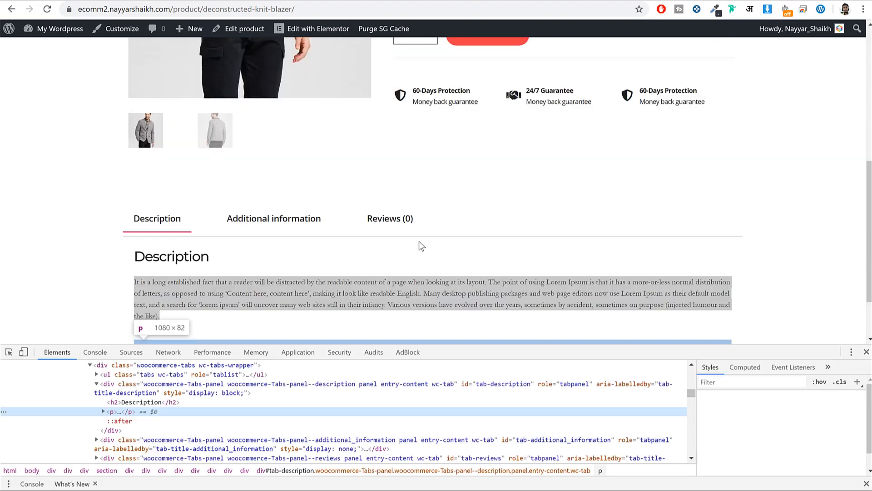
pyautogui.scroll(-3, 791, 433)
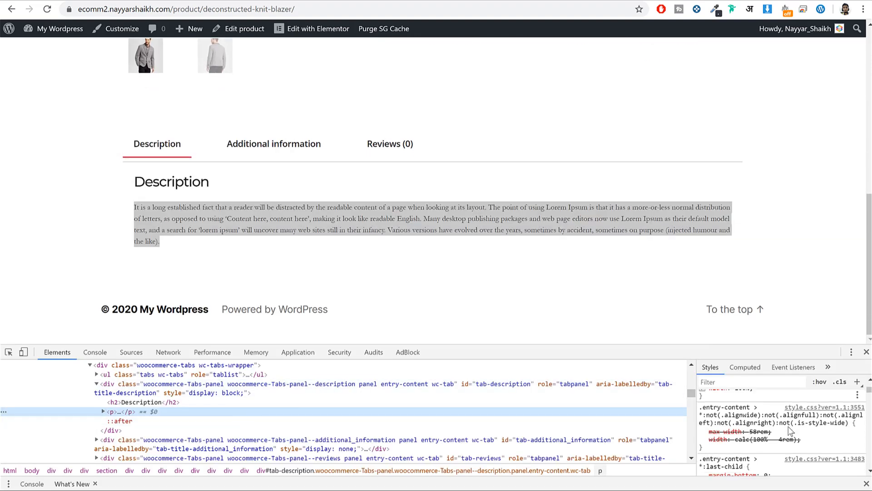
pyautogui.scroll(3, 790, 416)
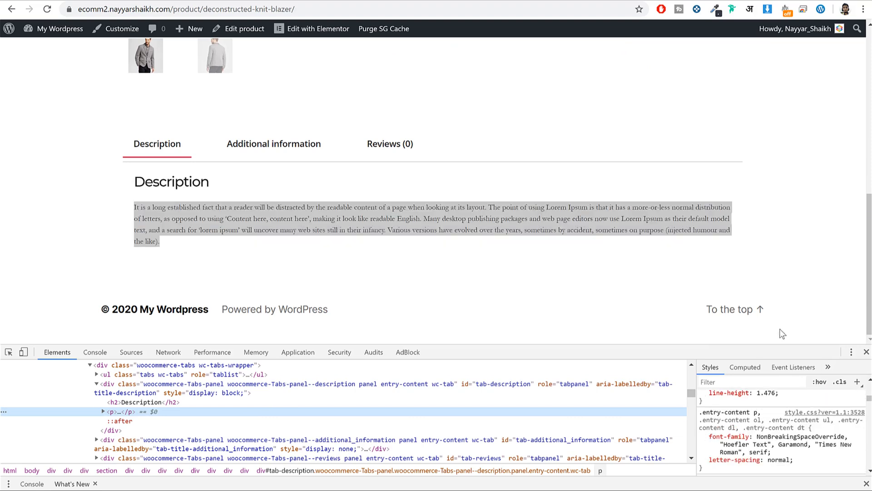
pyautogui.moveTo(783, 344); pyautogui.dragTo(784, 304)
pyautogui.scroll(1, 338, 378)
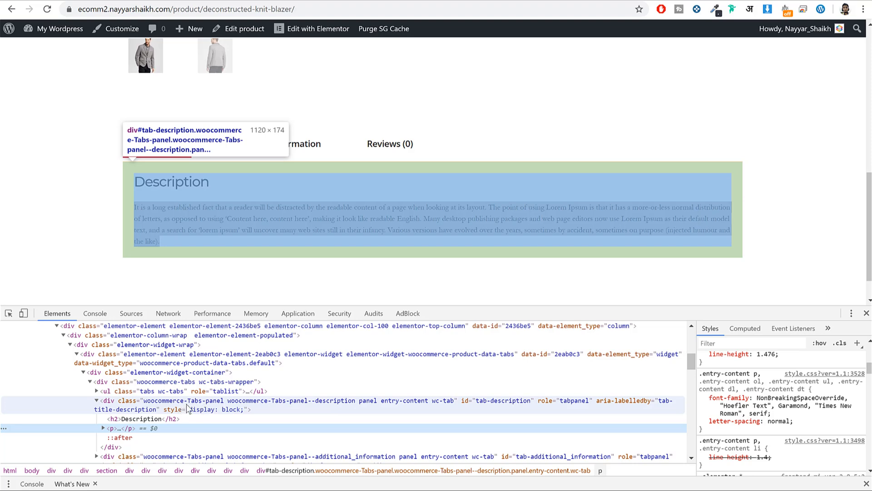
# - Examine the font-family and font-size rules applied to the tab-description panel div that contains the paragraph
pyautogui.click(178, 407)
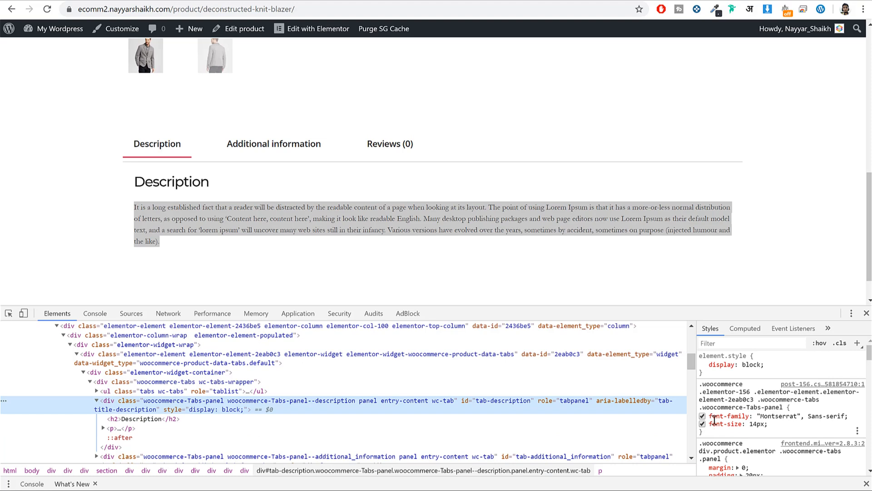
pyautogui.moveTo(715, 417); pyautogui.dragTo(779, 423)
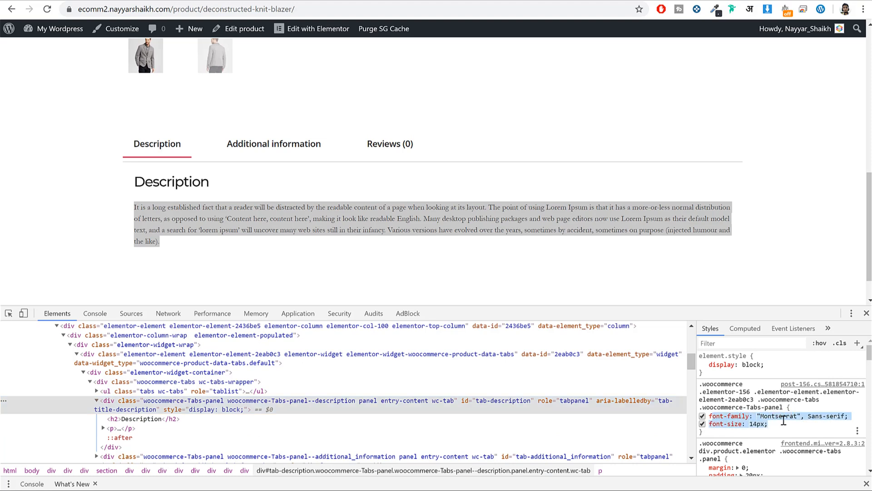
pyautogui.click(363, 251)
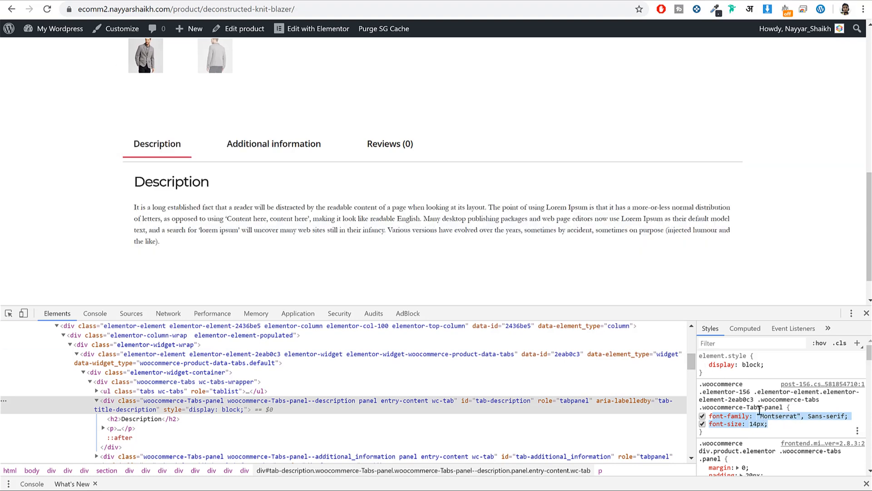
# - Add a new inspector style rule with the selector div#tab-description p
pyautogui.click(857, 343)
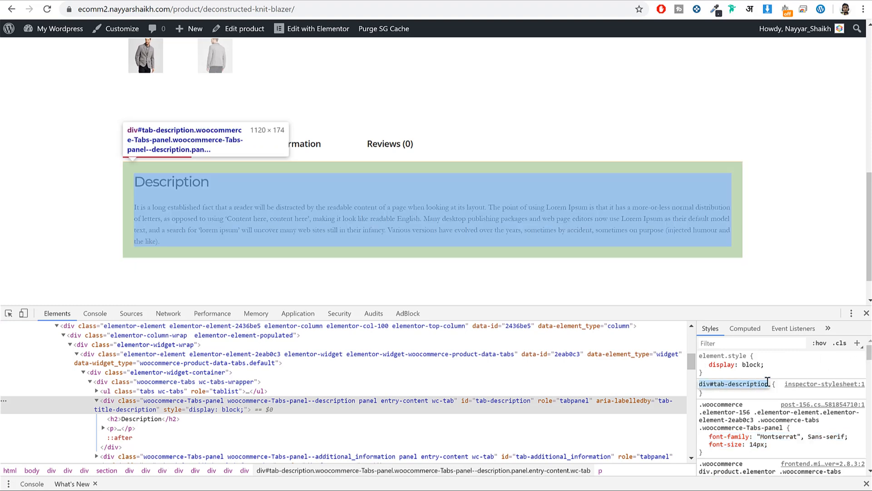
pyautogui.press('Return')
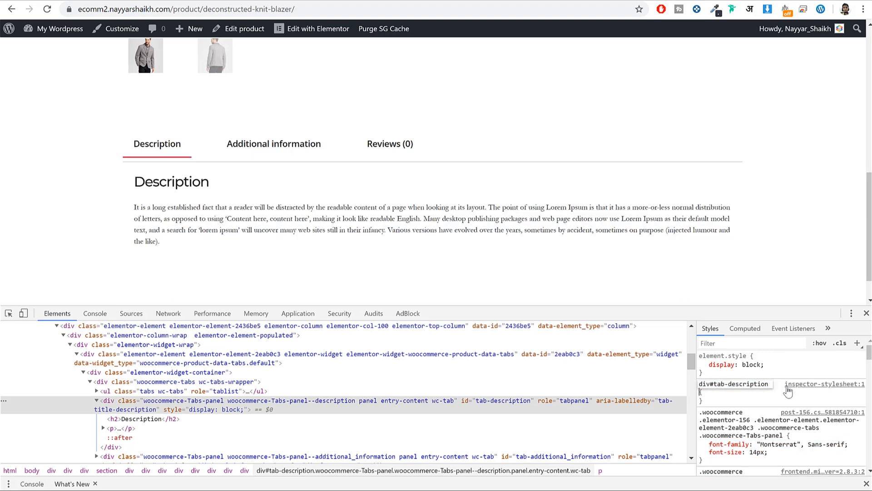
pyautogui.press('Return')
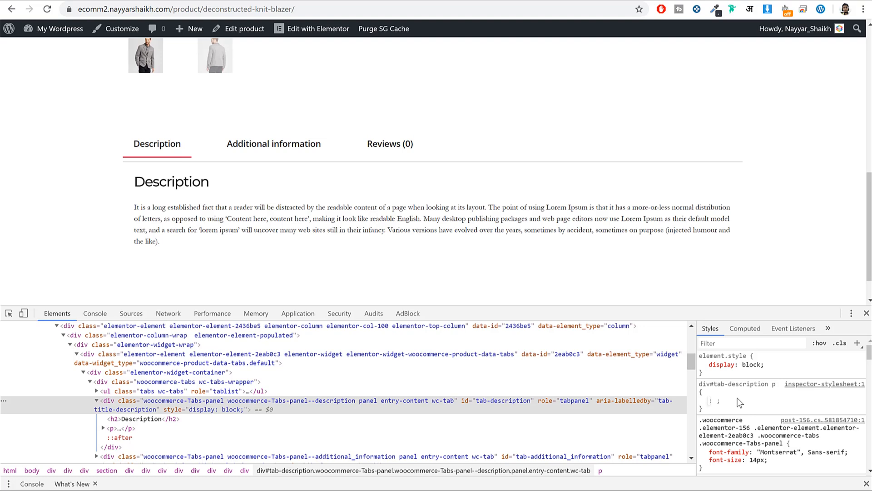
# - Set font-family to montserrat in the div#tab-description p rule
pyautogui.write('font')
pyautogui.press('Up')
pyautogui.press('Up')
pyautogui.press('Up')
pyautogui.press('Up')
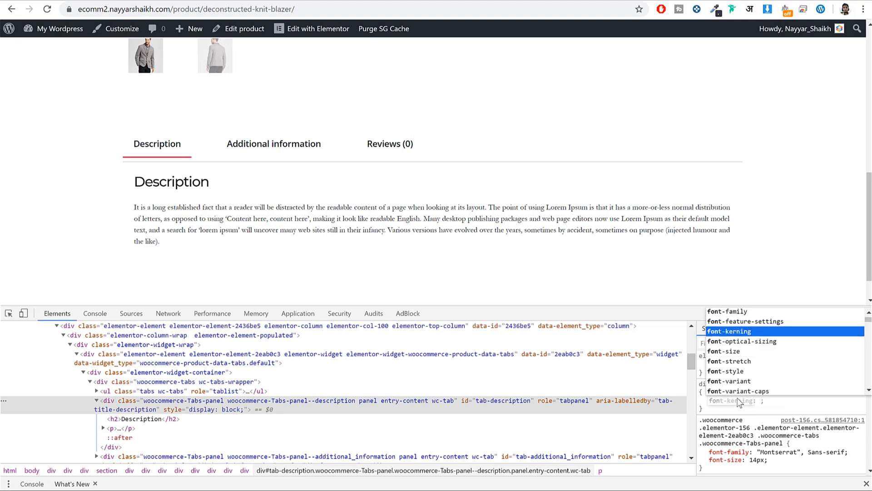
pyautogui.press('Tab')
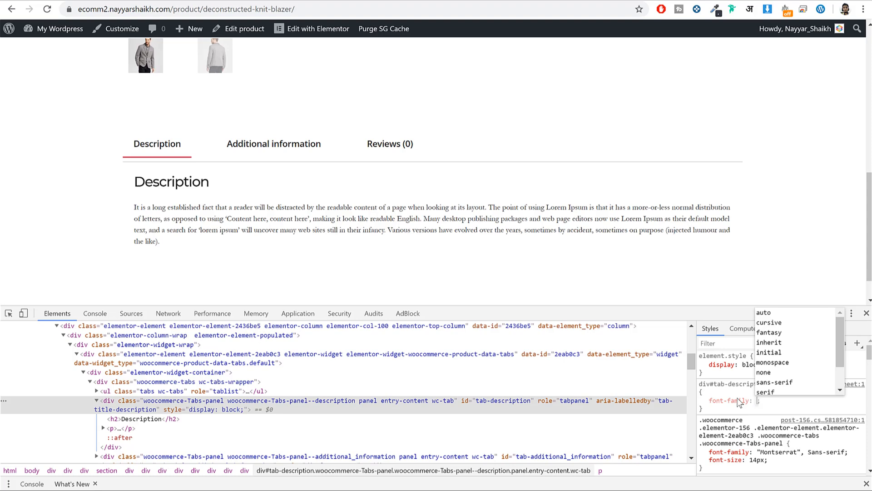
pyautogui.write('mo')
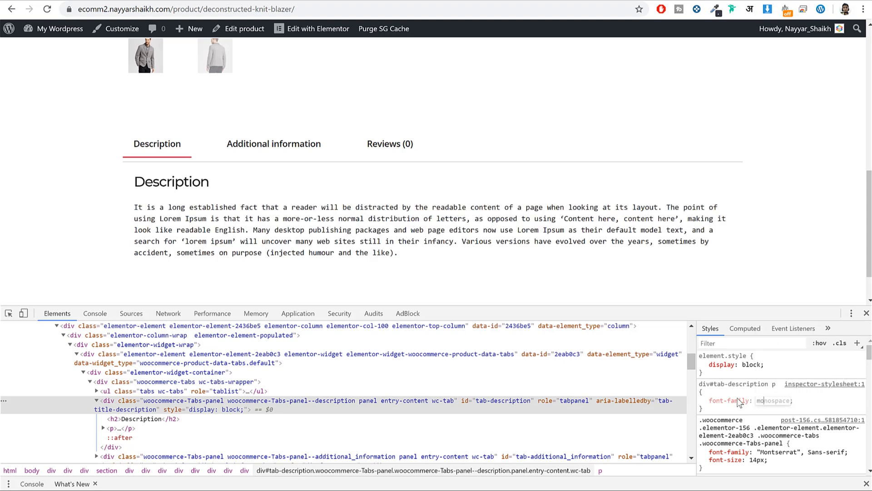
pyautogui.write('nts')
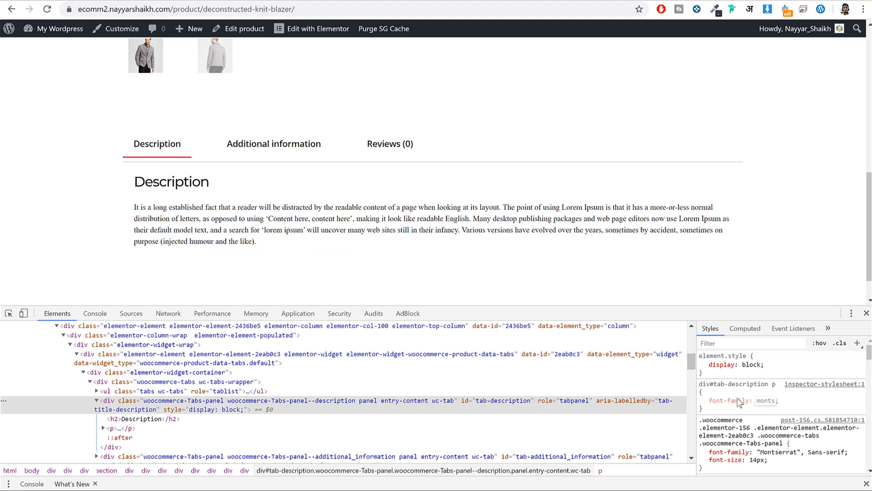
pyautogui.write('errat')
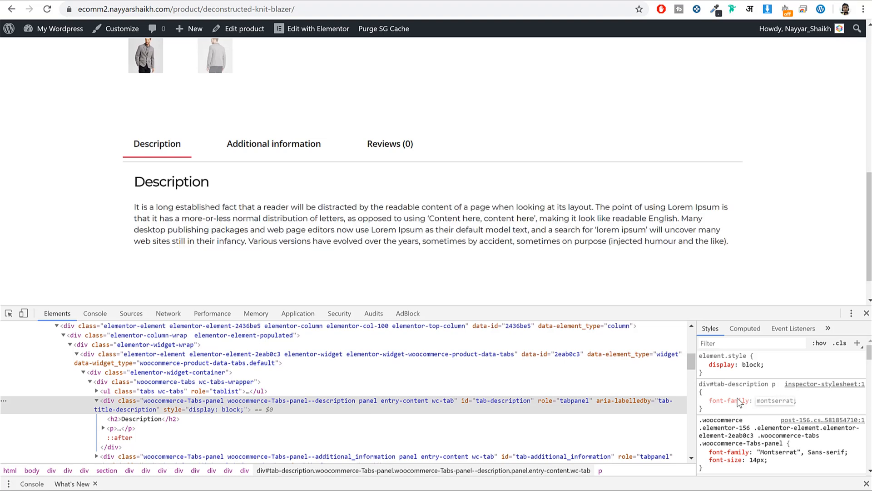
pyautogui.click(719, 411)
# - Copy the complete div#tab-description p rule into the Product Data Tabs widget's custom CSS and save the template
pyautogui.moveTo(703, 411); pyautogui.dragTo(700, 385)
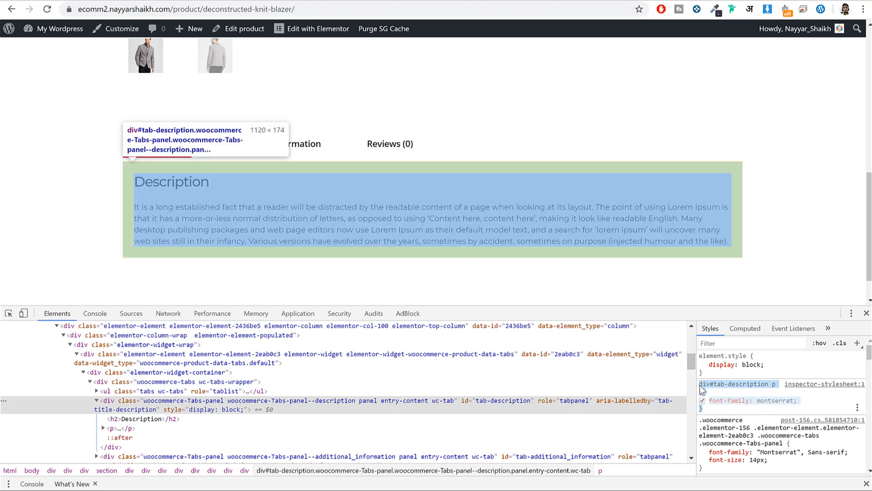
pyautogui.rightClick(699, 386)
pyautogui.click(714, 392)
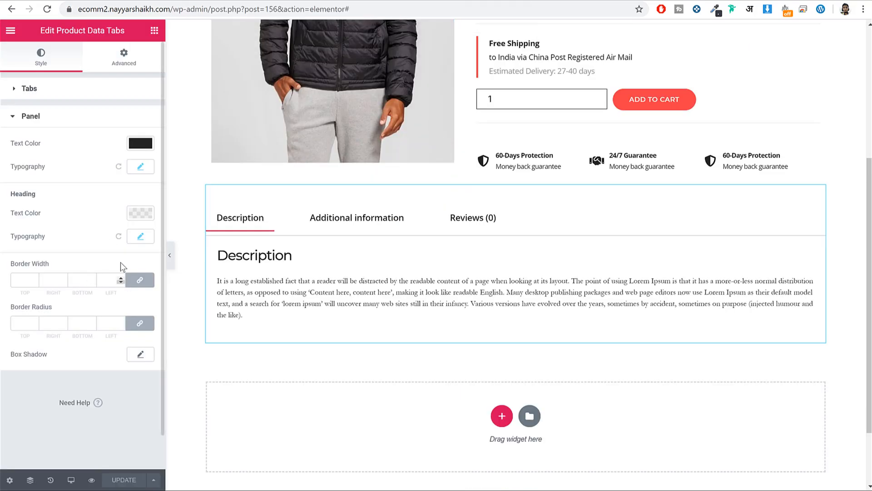
pyautogui.click(124, 58)
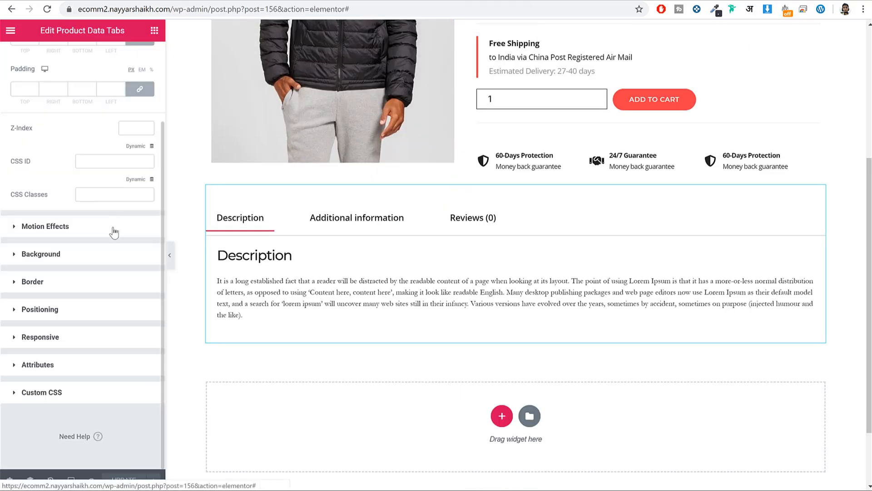
pyautogui.click(80, 394)
pyautogui.hotkey('ctrl', 'v')
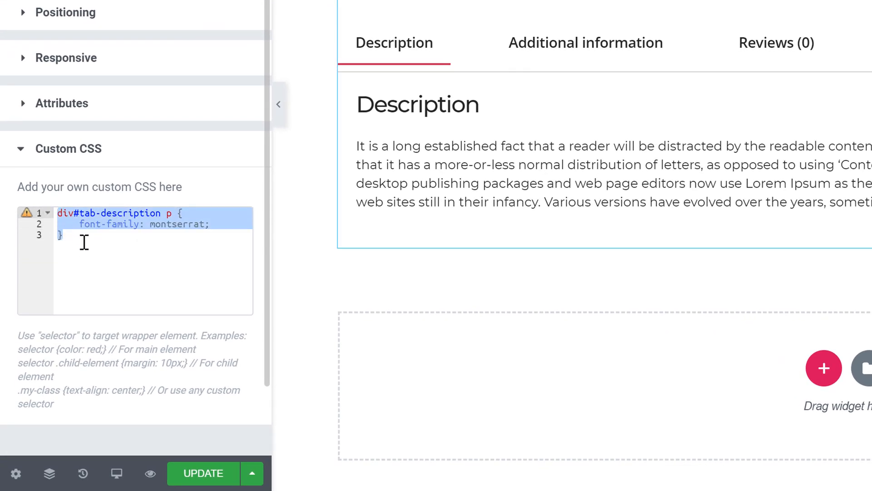
pyautogui.click(125, 282)
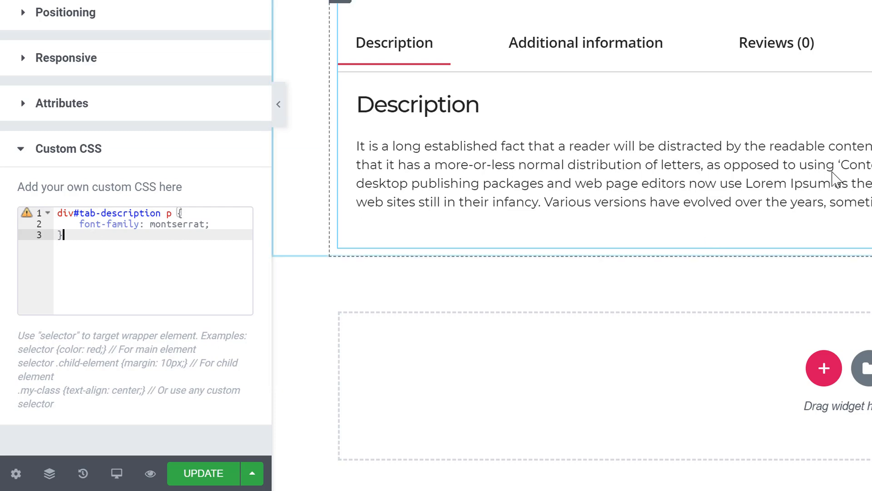
pyautogui.hotkey('ctrl', 'a')
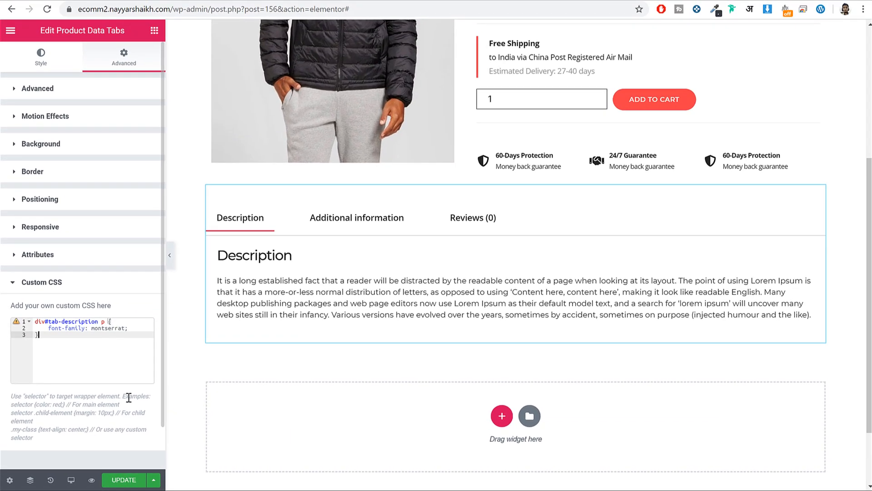
# - Check the reference Sweater Fleece Jacket page for the section that follows the product data tabs
pyautogui.click(585, 1)
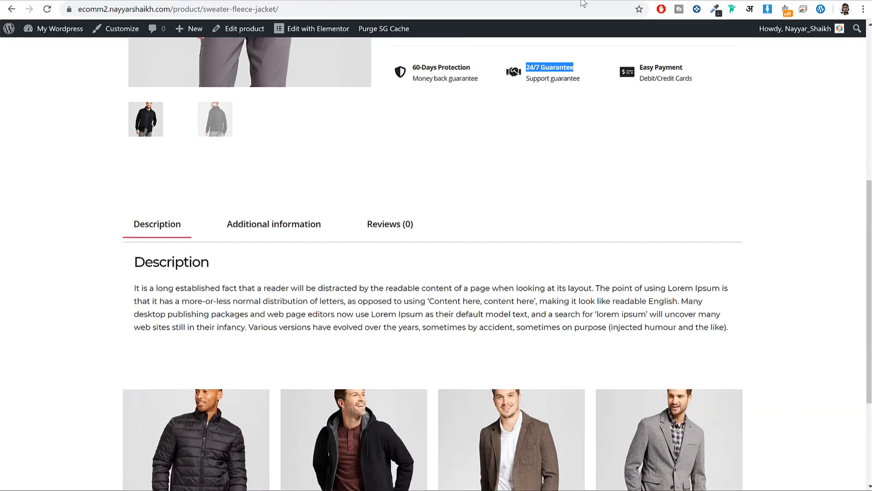
pyautogui.scroll(-2, 421, 288)
pyautogui.scroll(-2, 420, 288)
pyautogui.click(425, 2)
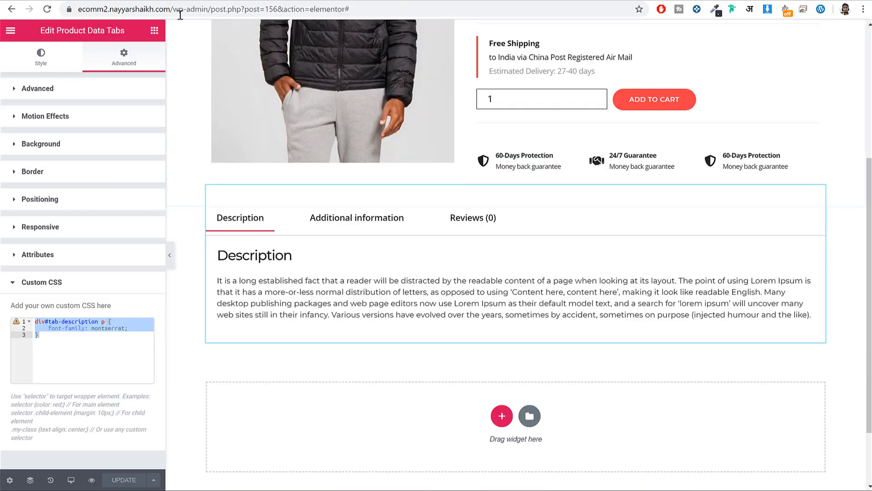
# - Add a Product Related widget directly below the product data tabs
pyautogui.click(154, 31)
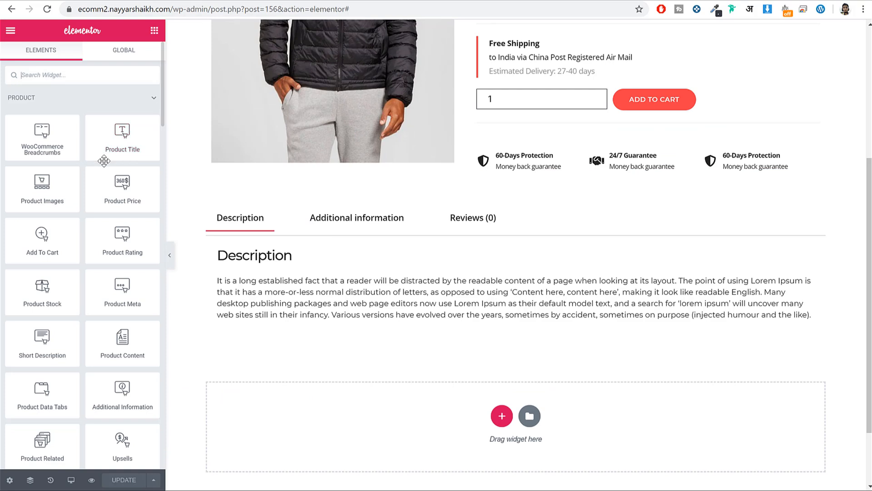
pyautogui.scroll(-5, 96, 185)
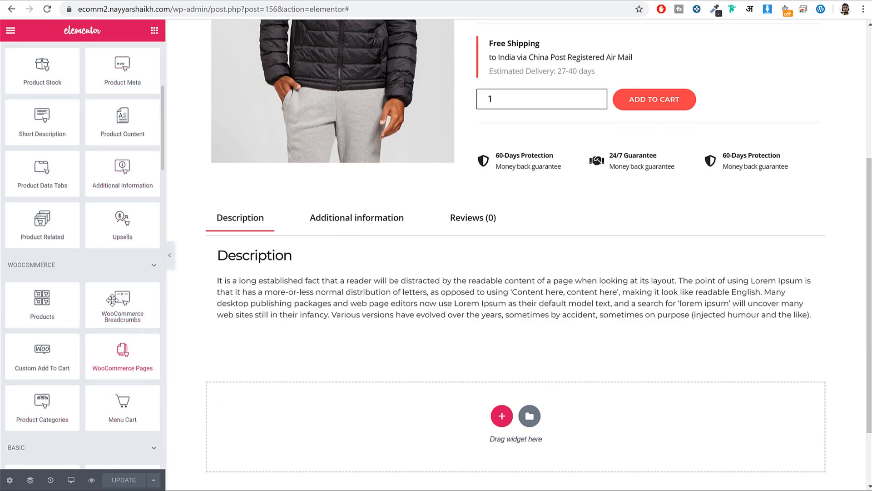
pyautogui.moveTo(44, 221); pyautogui.dragTo(494, 322)
pyautogui.scroll(-5, 563, 315)
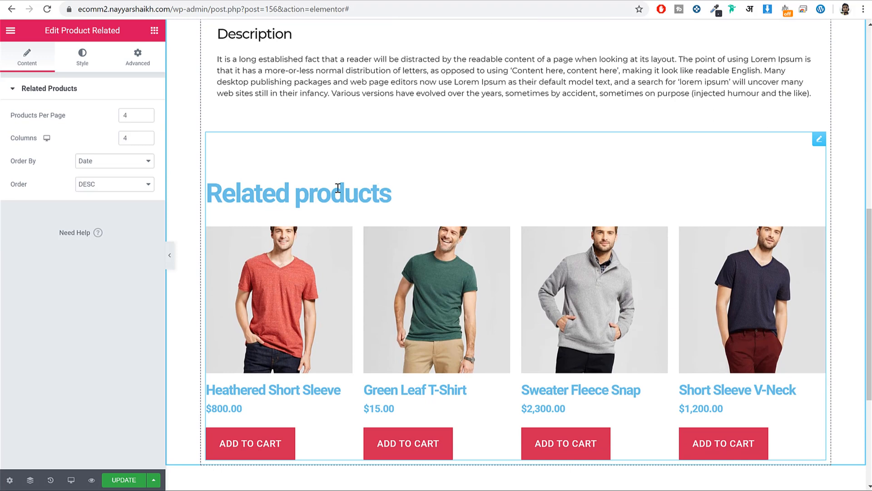
# - Hide the heading of the Product Related widget and save the template
pyautogui.click(82, 57)
pyautogui.scroll(-10, 95, 239)
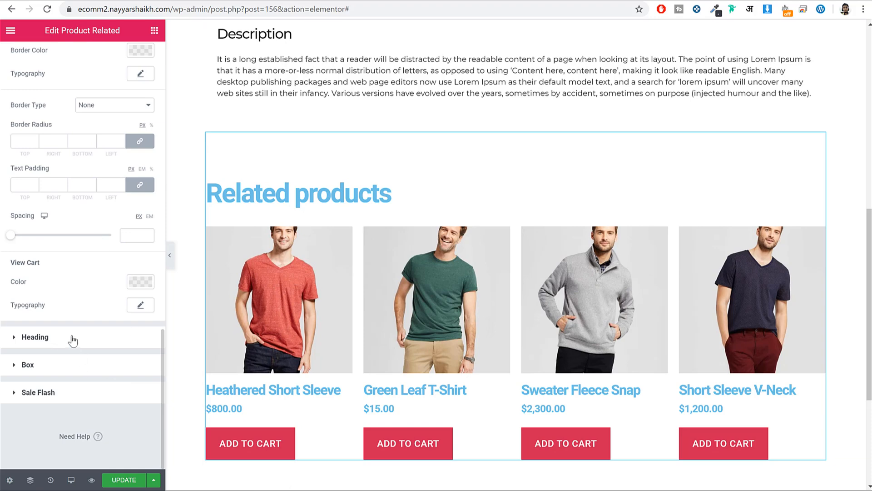
pyautogui.click(72, 340)
pyautogui.click(141, 143)
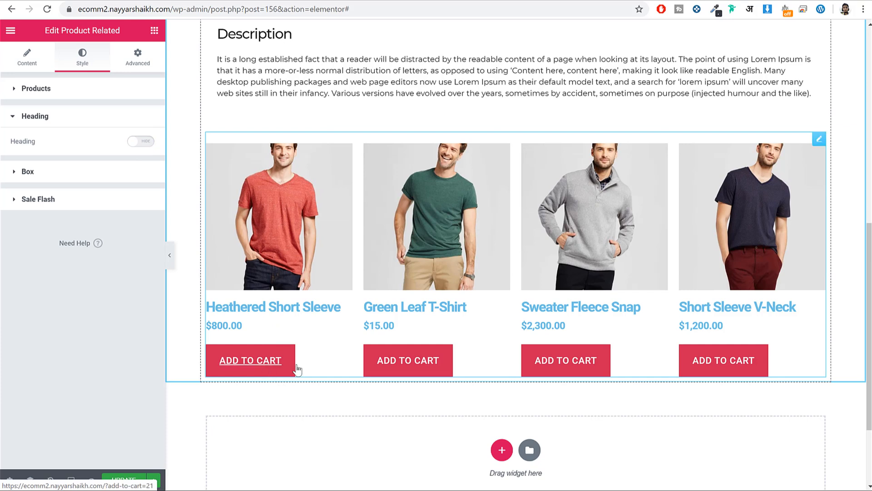
pyautogui.click(121, 484)
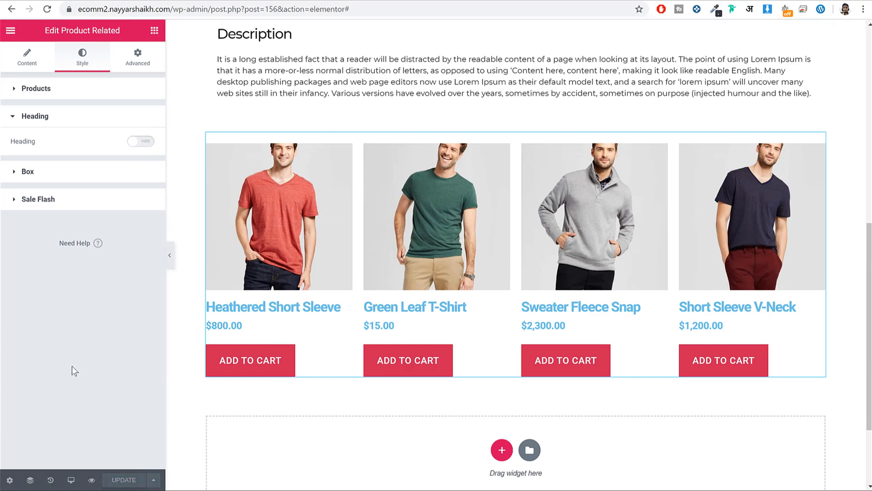
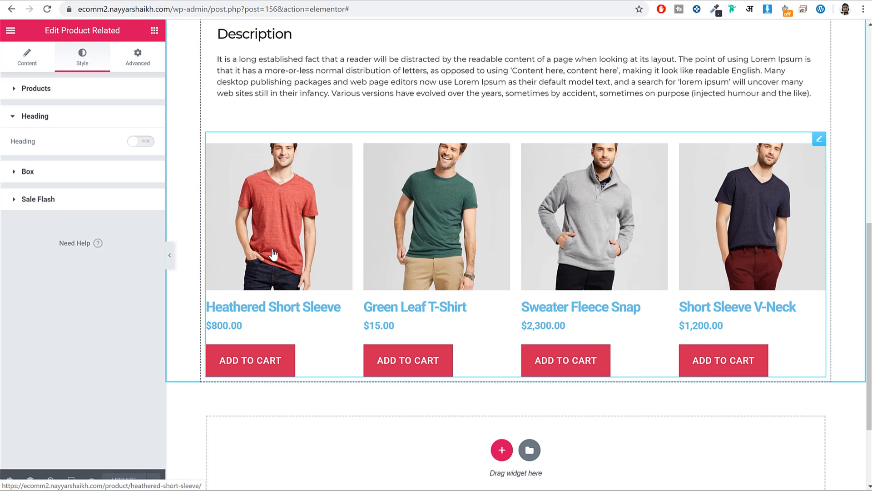
# - Reload the live Deconstructed Knit Blazer page, close the developer tools and check the related products row
pyautogui.click(314, 1)
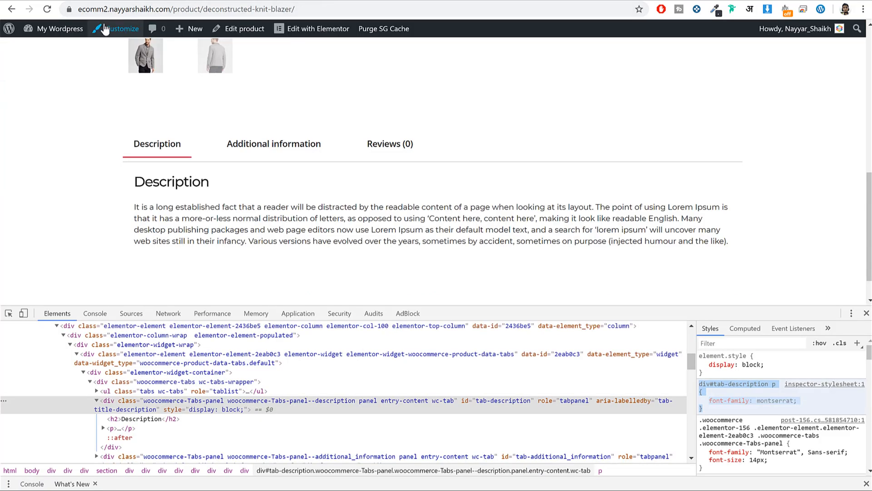
pyautogui.click(46, 9)
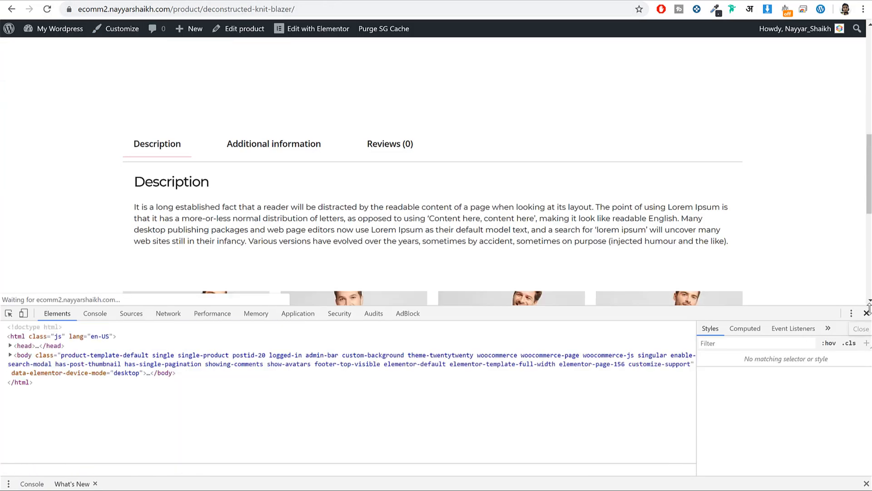
pyautogui.click(866, 313)
pyautogui.scroll(-3, 666, 276)
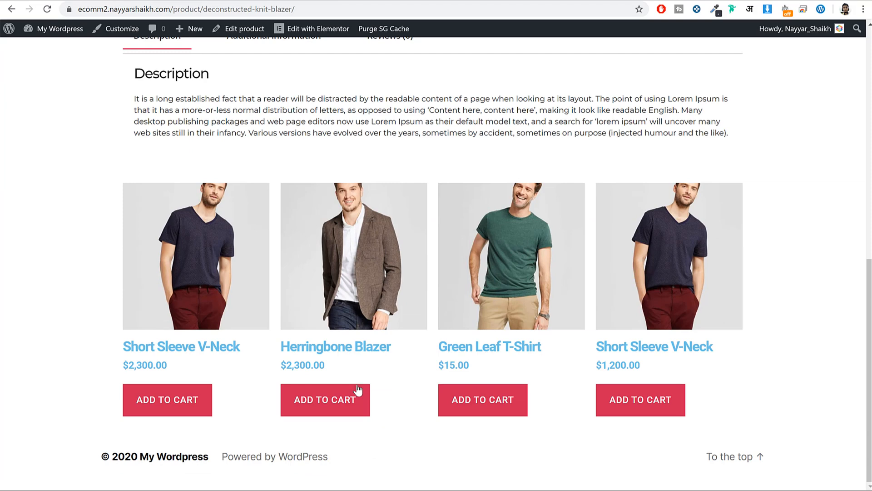
# - Inspect the Add to Cart button of the Herringbone Blazer in the live page's related products row
pyautogui.rightClick(321, 412)
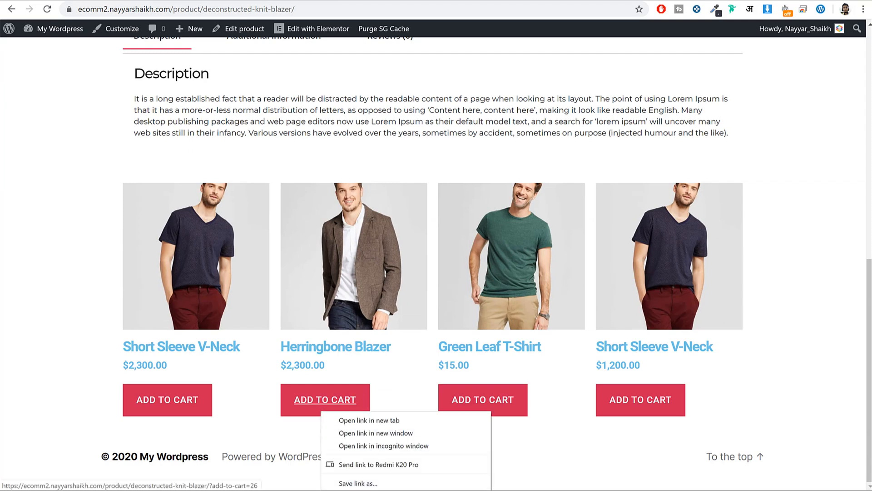
pyautogui.click(382, 490)
pyautogui.scroll(-1, 500, 151)
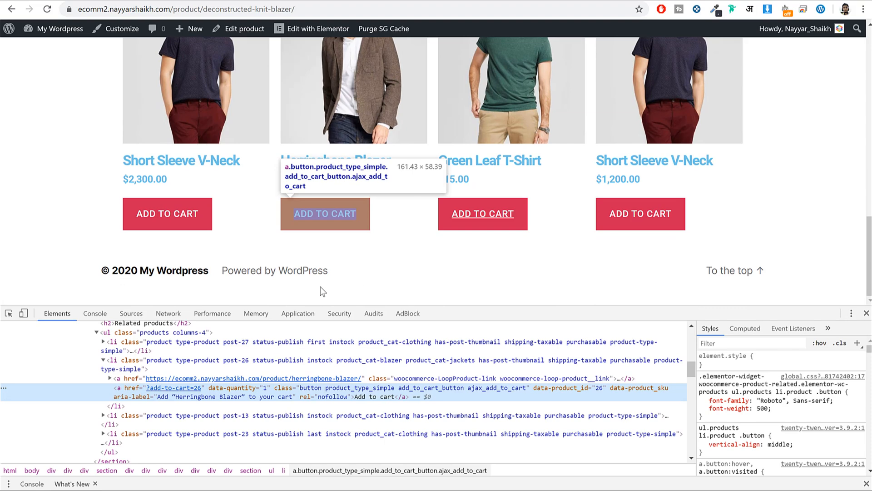
pyautogui.rightClick(334, 238)
pyautogui.click(395, 339)
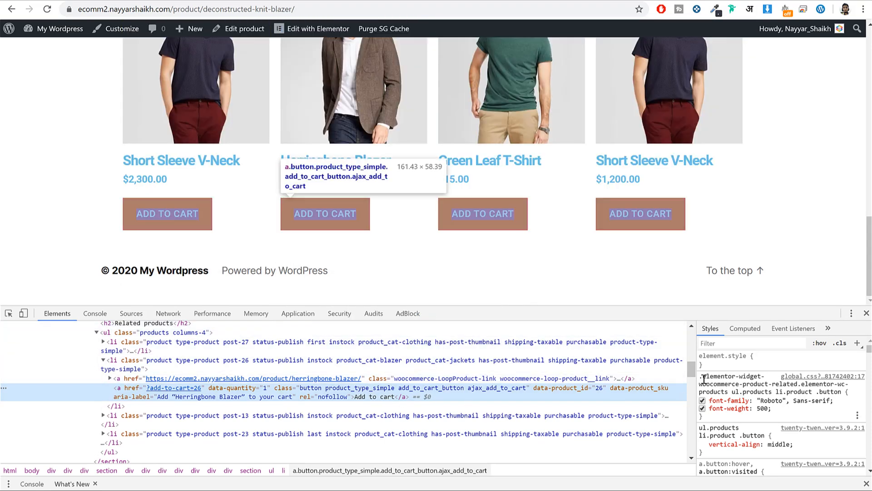
# - Add display: none to the related products' .button CSS rule and copy the whole rule
pyautogui.click(719, 414)
pyautogui.write('display')
pyautogui.press('Tab')
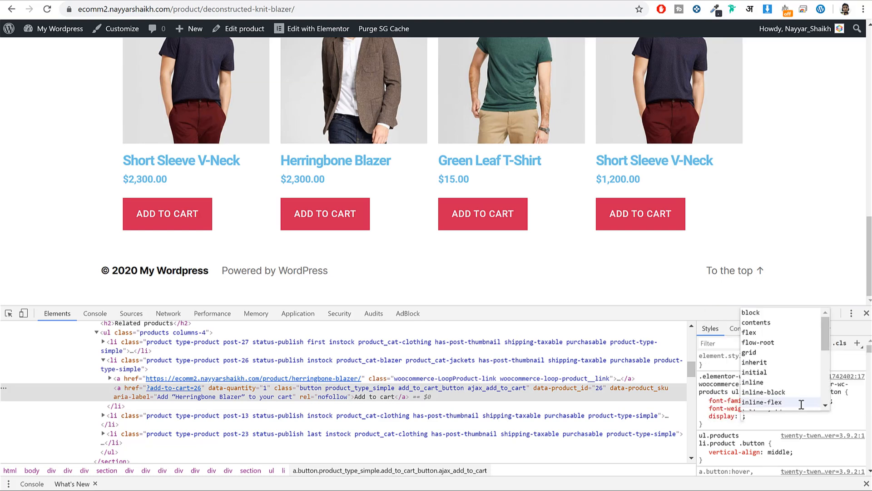
pyautogui.write('none')
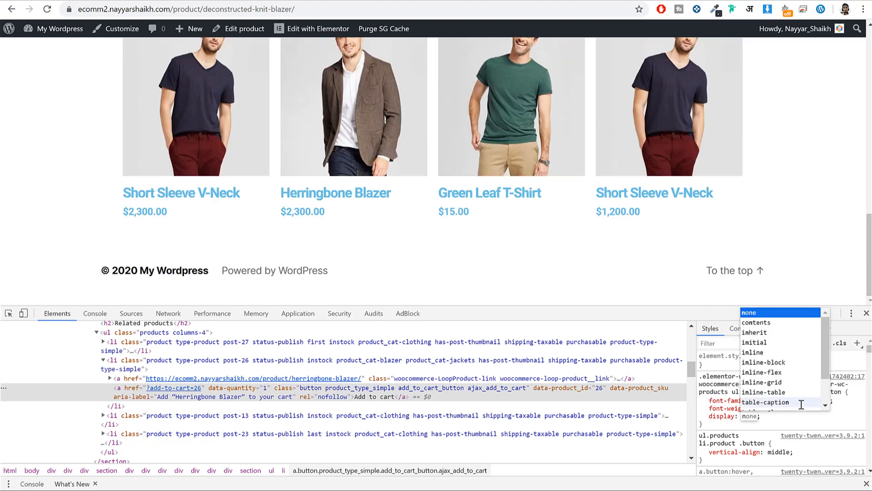
pyautogui.press('Return')
pyautogui.press('Escape')
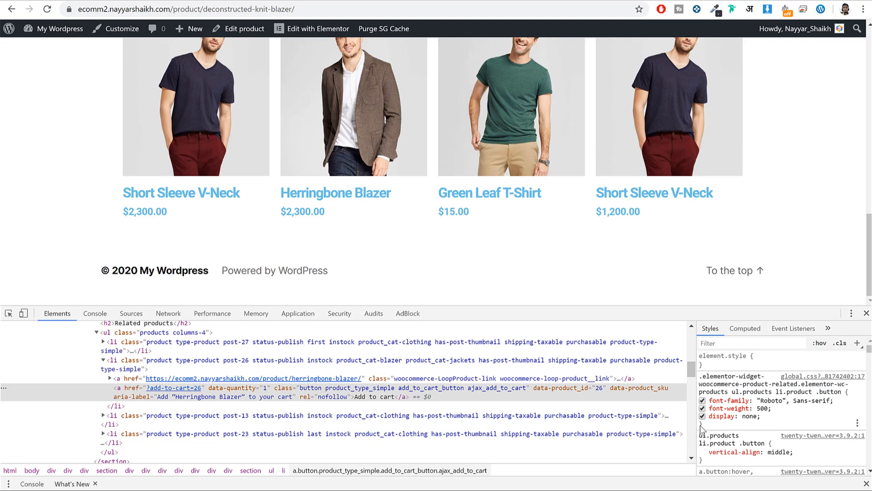
pyautogui.moveTo(704, 425); pyautogui.dragTo(703, 373)
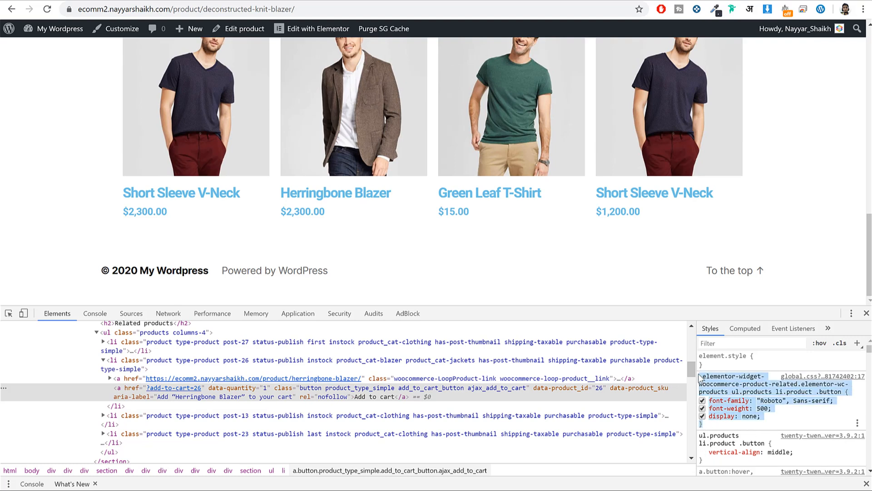
pyautogui.rightClick(711, 387)
pyautogui.click(730, 396)
# - Paste the copied rule into the Product Related widget's custom CSS in the Elementor template and save it
pyautogui.click(273, 1)
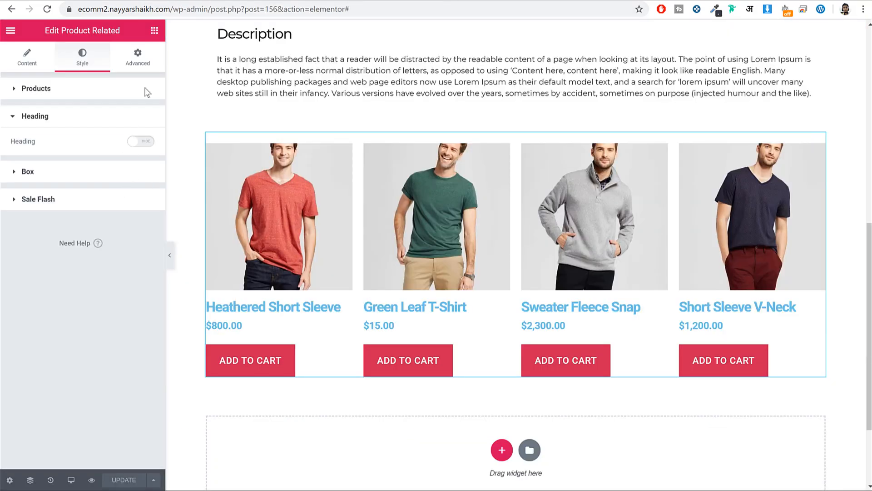
pyautogui.click(147, 59)
pyautogui.scroll(-3, 55, 318)
pyautogui.click(55, 393)
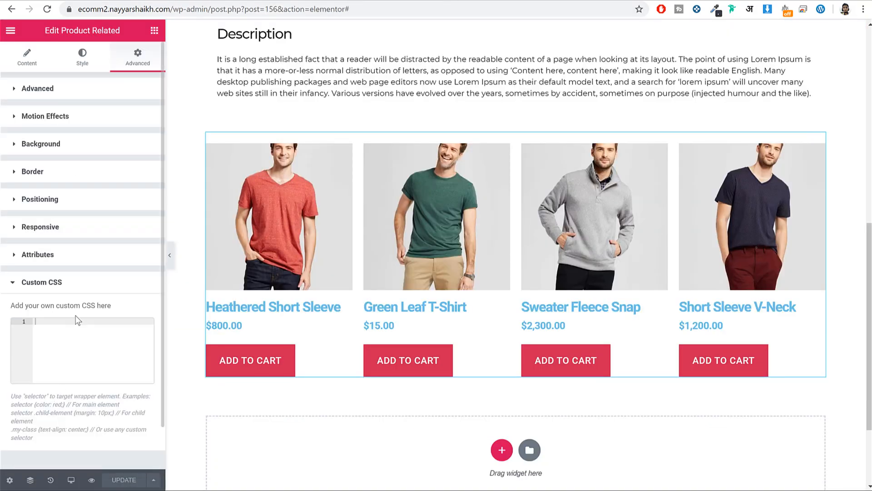
pyautogui.hotkey('ctrl', 'v')
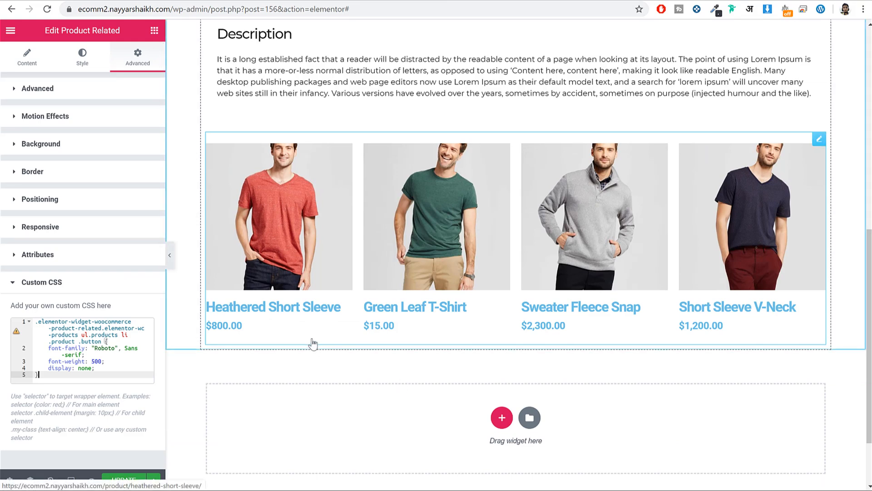
pyautogui.click(124, 478)
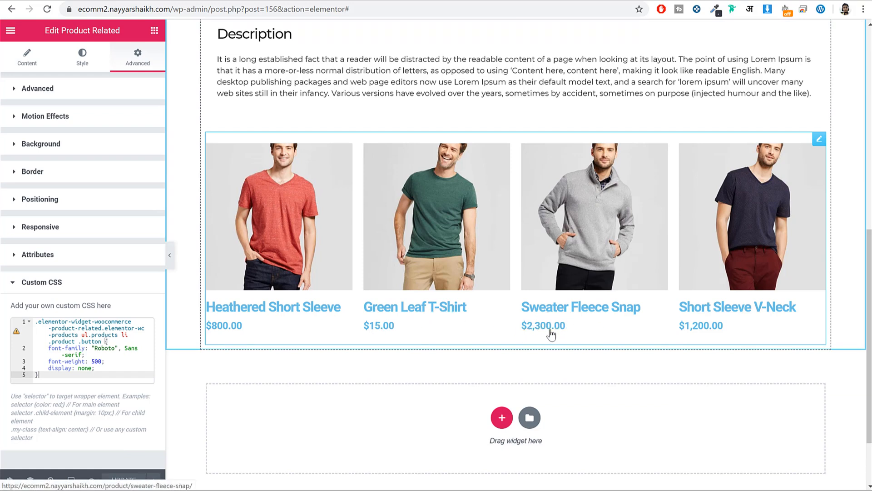
# - Set the title color of the related products to 232323 in the widget's product styling
pyautogui.click(88, 62)
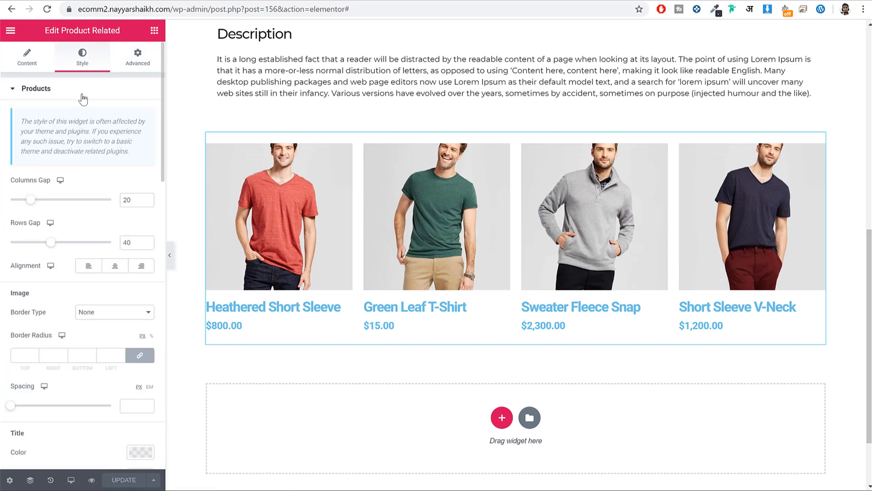
pyautogui.click(83, 95)
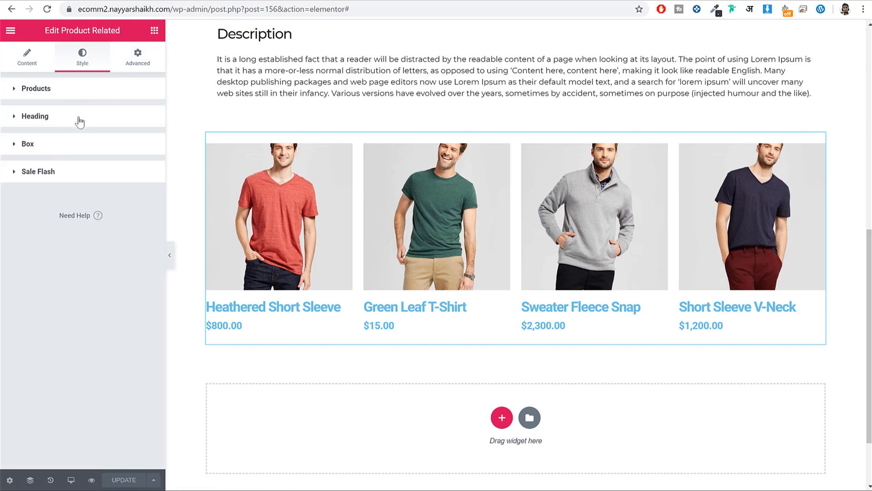
pyautogui.click(80, 92)
pyautogui.scroll(-4, 118, 202)
pyautogui.scroll(4, 118, 204)
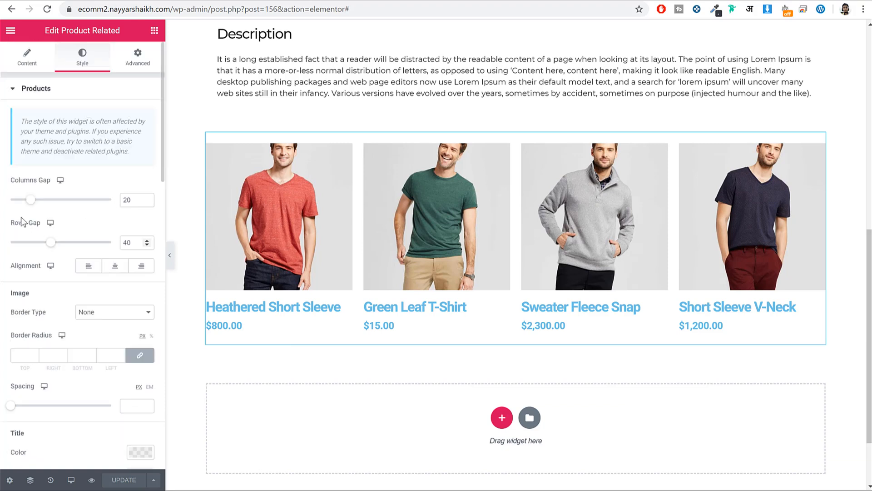
pyautogui.scroll(-5, 74, 225)
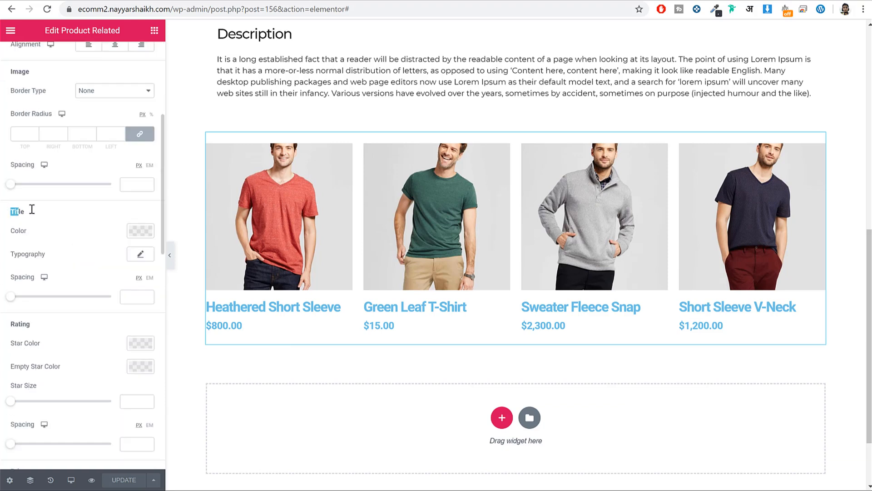
pyautogui.click(136, 232)
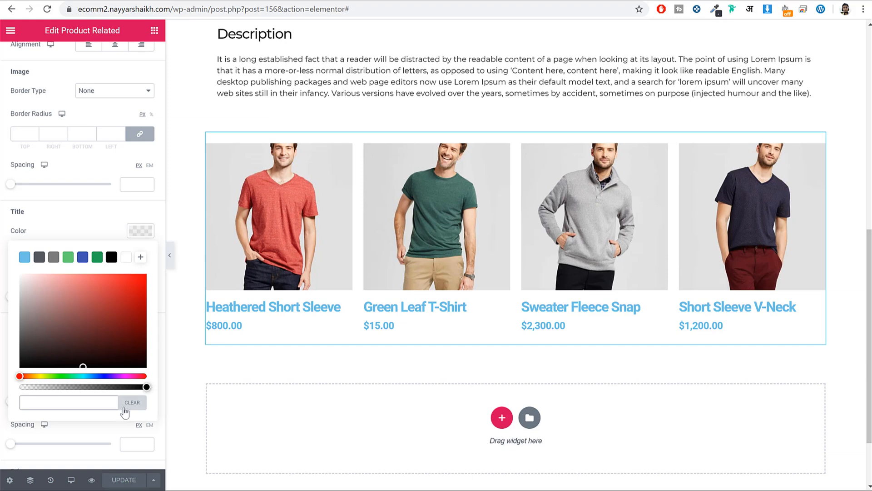
pyautogui.click(131, 402)
pyautogui.click(84, 404)
pyautogui.write('232323')
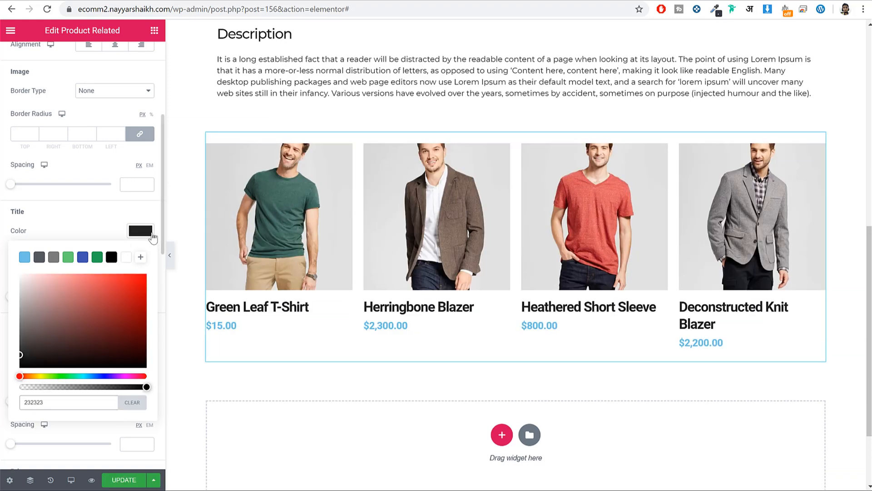
pyautogui.click(155, 234)
# - Set the related product titles' typography to Open Sans at 17 px
pyautogui.click(140, 255)
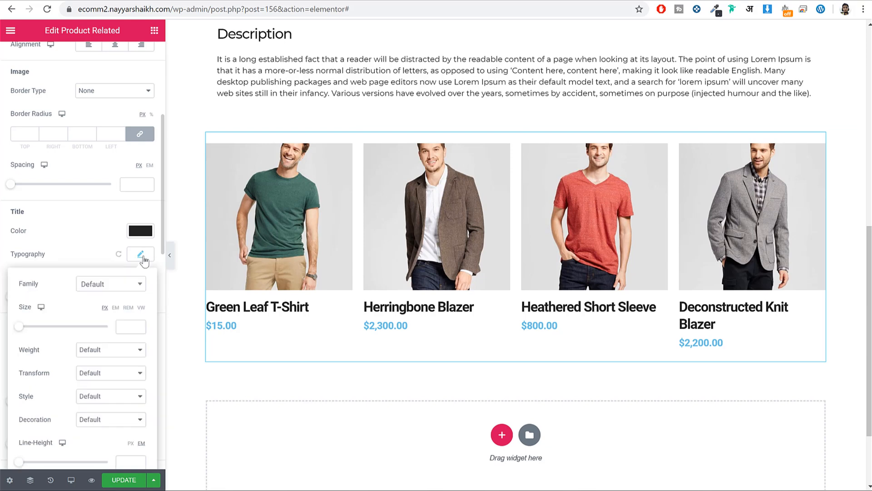
pyautogui.click(112, 291)
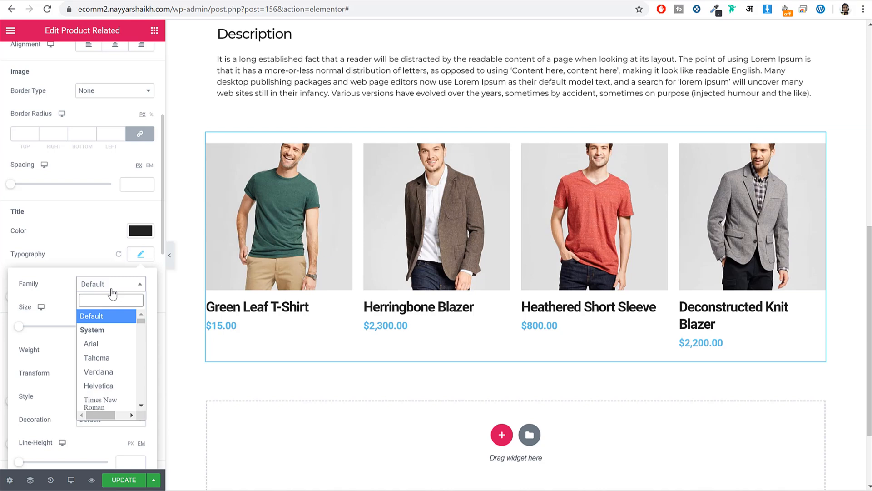
pyautogui.write('ope')
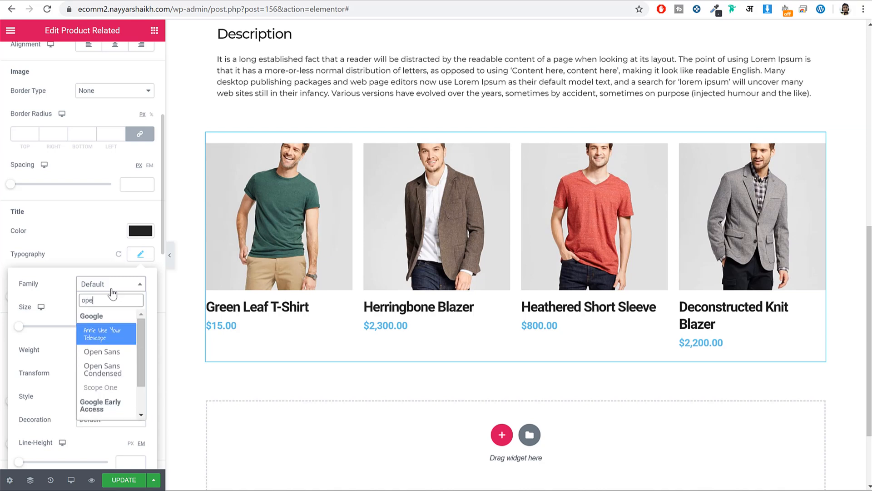
pyautogui.click(107, 351)
pyautogui.click(126, 329)
pyautogui.write('17')
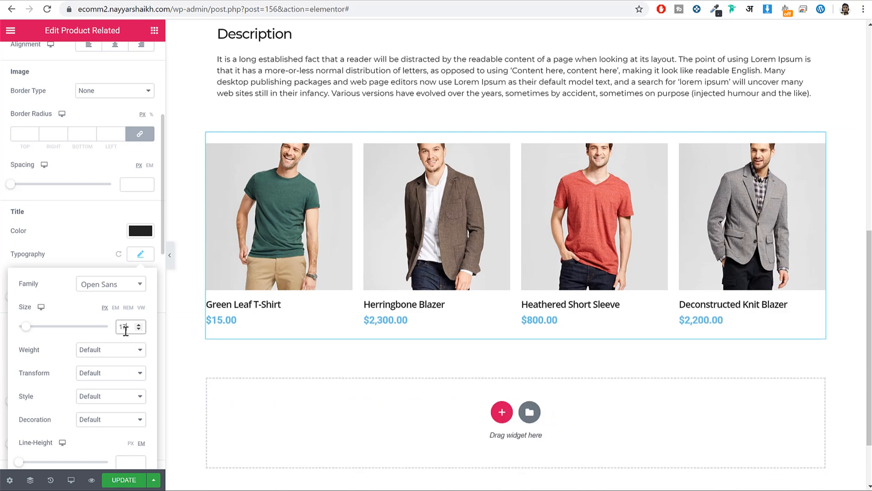
pyautogui.click(144, 258)
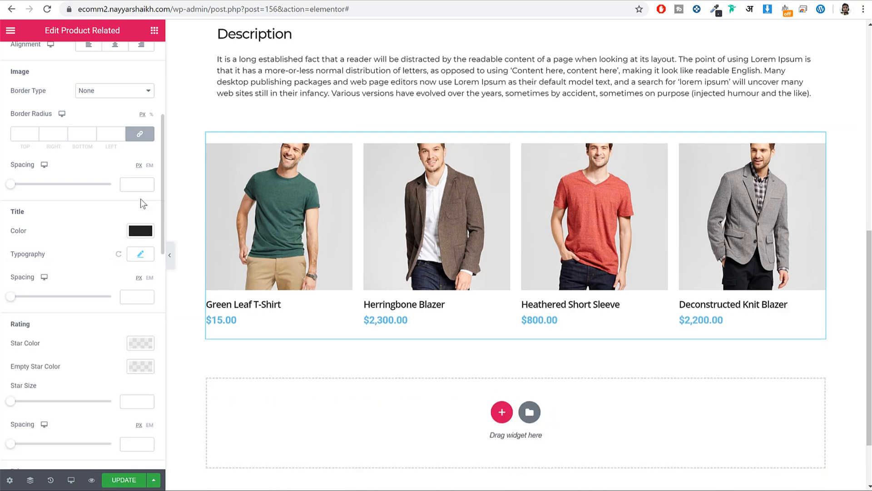
# - Set the price color of the related products to ef3f49
pyautogui.scroll(-5, 125, 293)
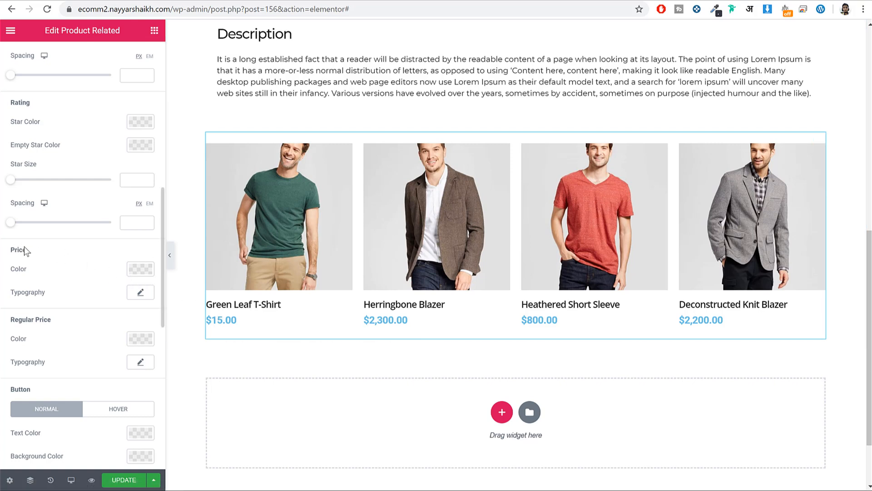
pyautogui.click(141, 269)
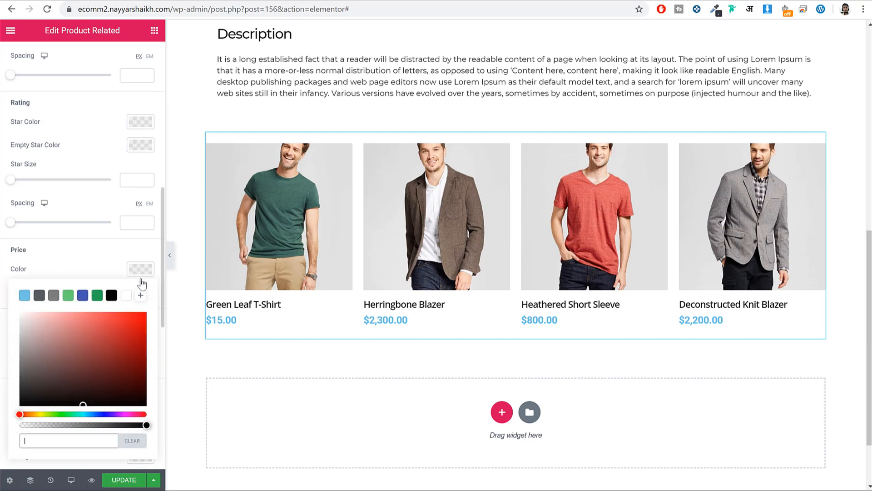
pyautogui.click(143, 449)
pyautogui.click(53, 444)
pyautogui.write('ef')
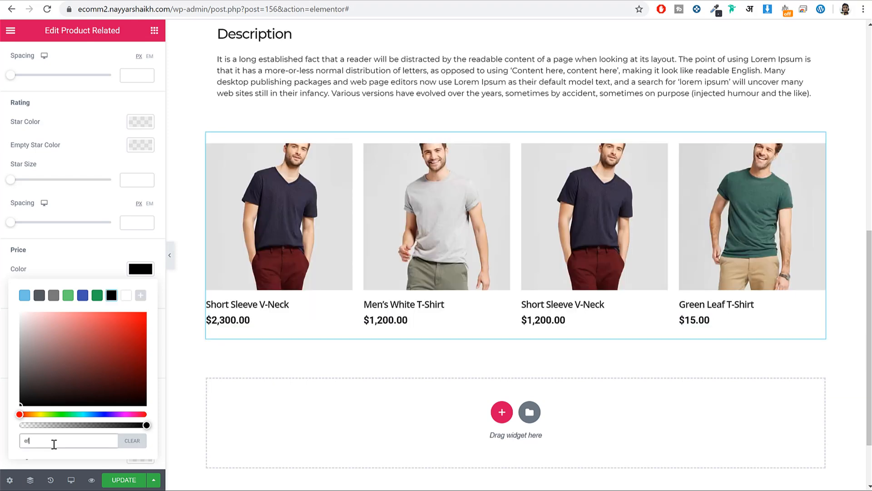
pyautogui.write('3f49')
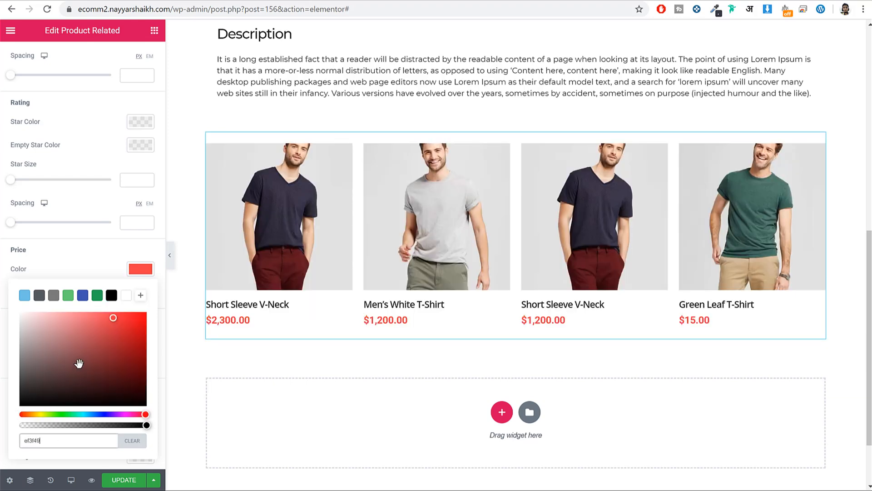
pyautogui.click(129, 272)
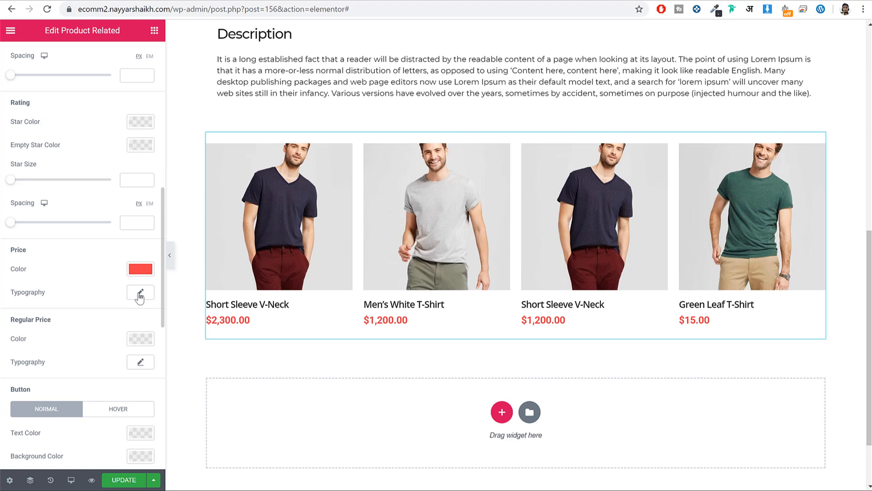
# - Set the font family of the related products' prices to Lato
pyautogui.click(140, 293)
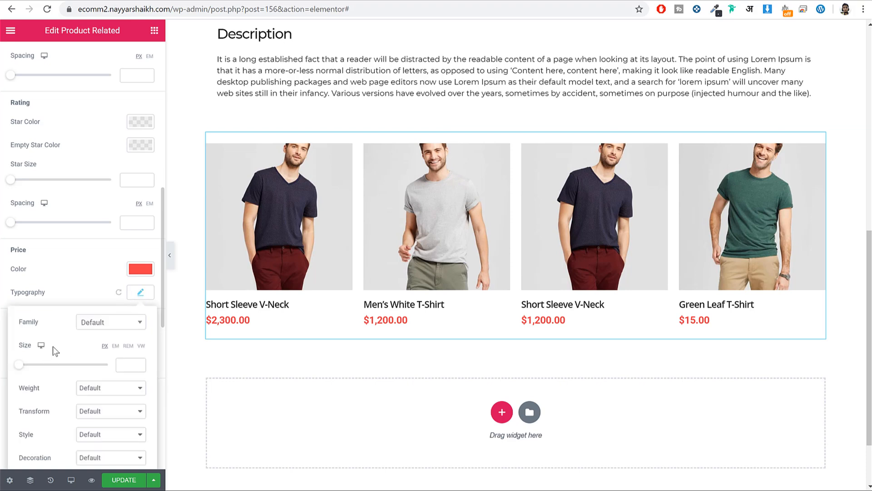
pyautogui.click(103, 324)
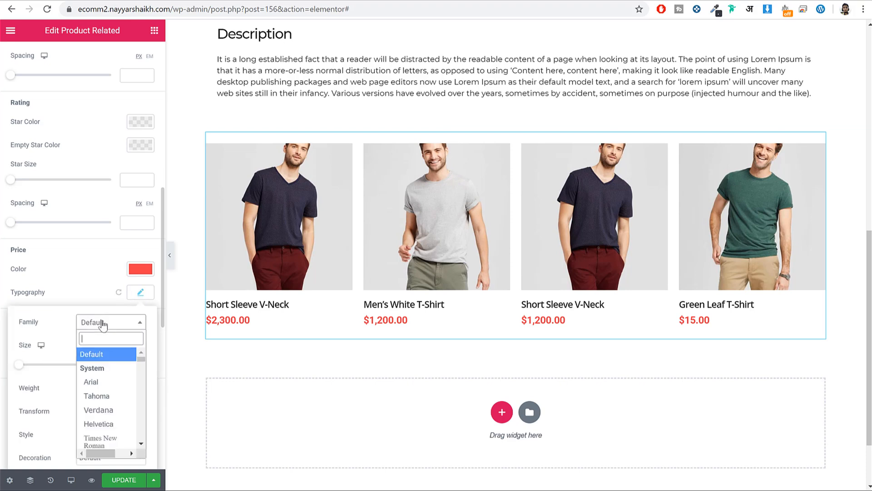
pyautogui.write('lato')
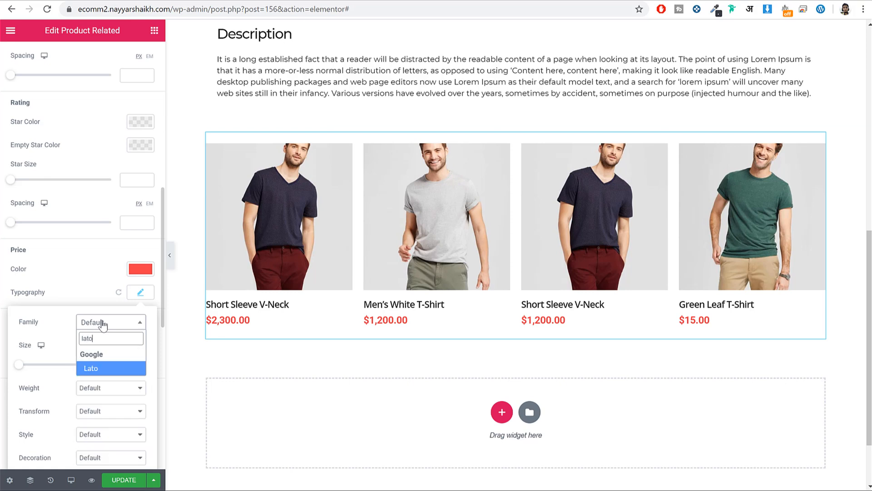
pyautogui.press('Return')
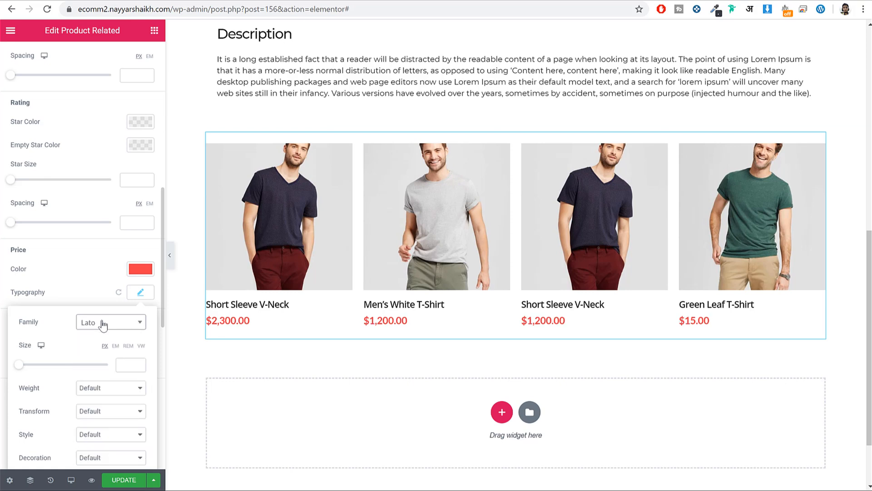
pyautogui.click(148, 299)
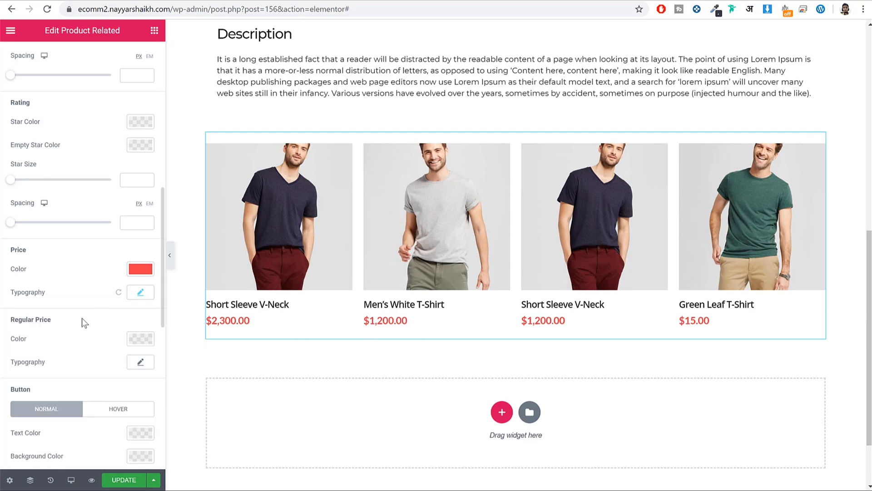
# - Center-align the products in the Product Related widget and save the template
pyautogui.scroll(7, 91, 325)
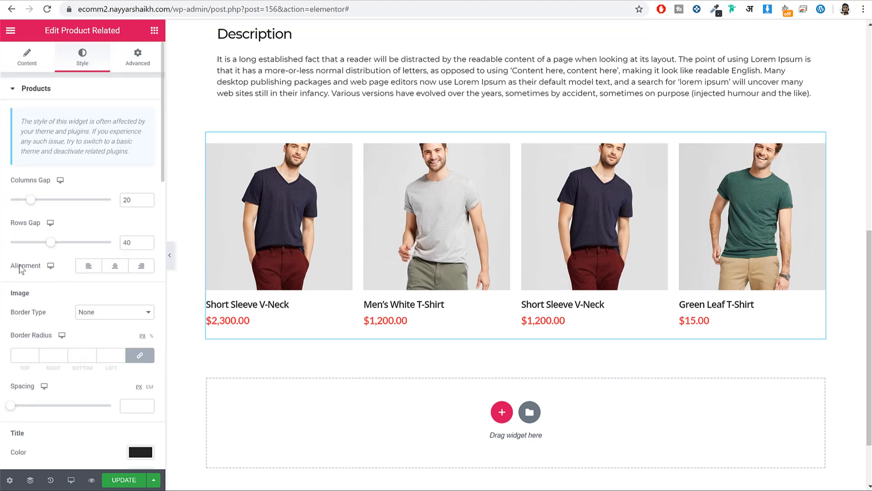
pyautogui.click(115, 266)
pyautogui.click(124, 480)
# - Close the developer tools on the live product page and review its layout down to the related products
pyautogui.scroll(8, 704, 306)
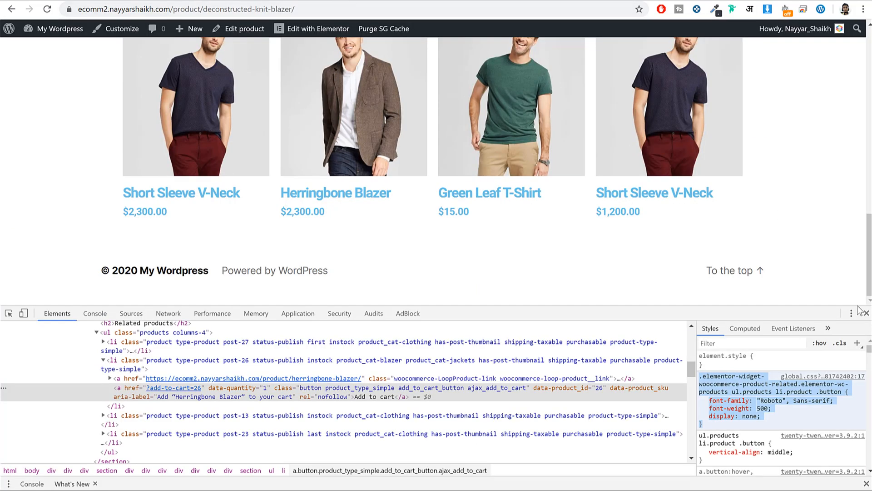
pyautogui.click(866, 313)
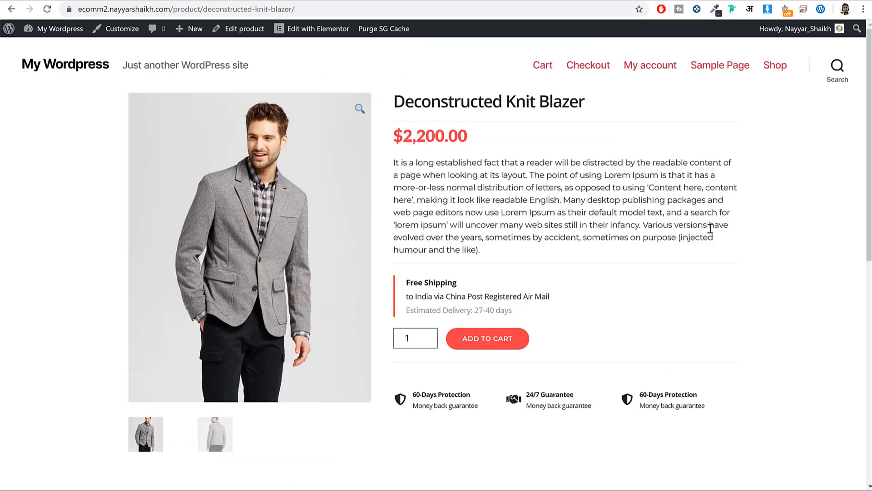
pyautogui.scroll(-9, 752, 226)
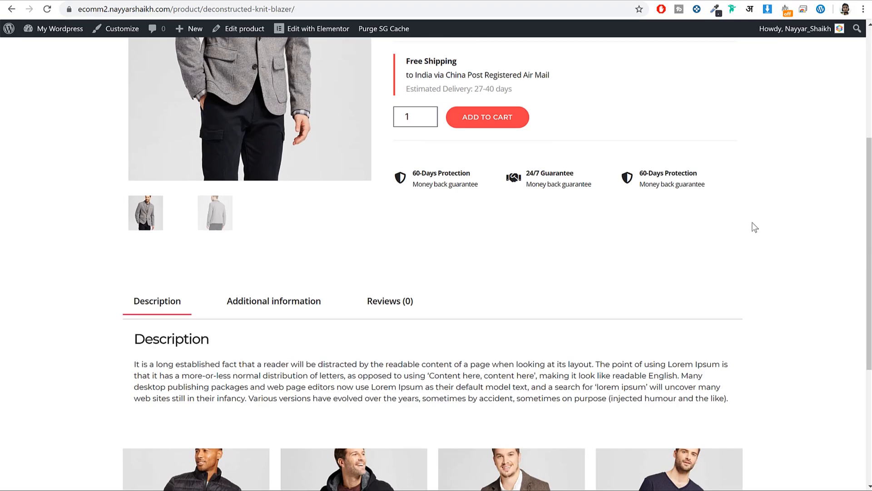
pyautogui.scroll(7, 753, 227)
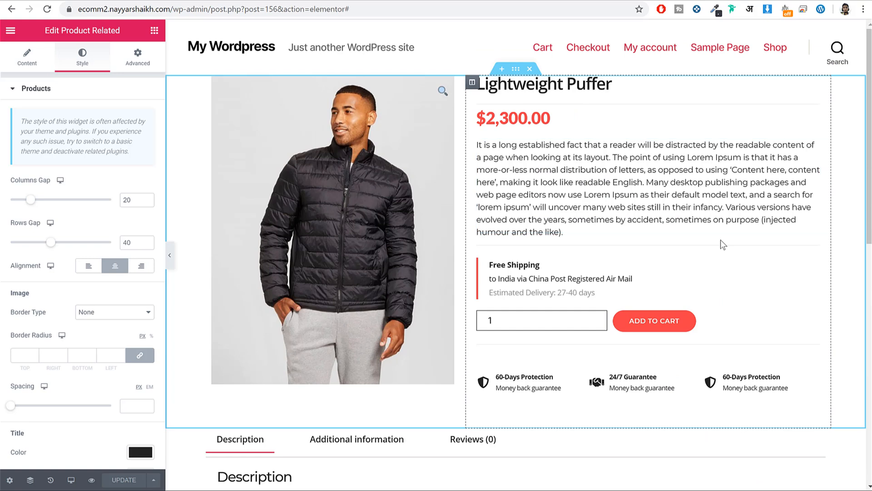
# - Switch the template editor to the mobile preview and check the product layout down to the guarantee icons
pyautogui.click(71, 481)
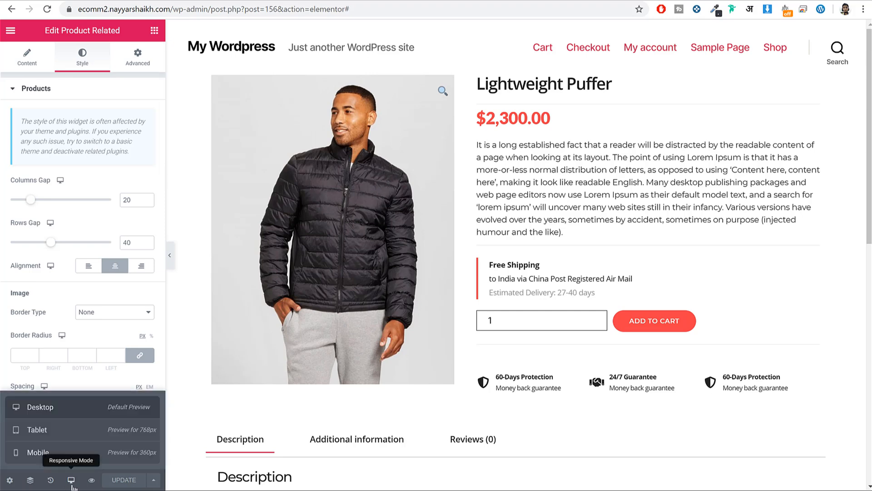
pyautogui.click(69, 454)
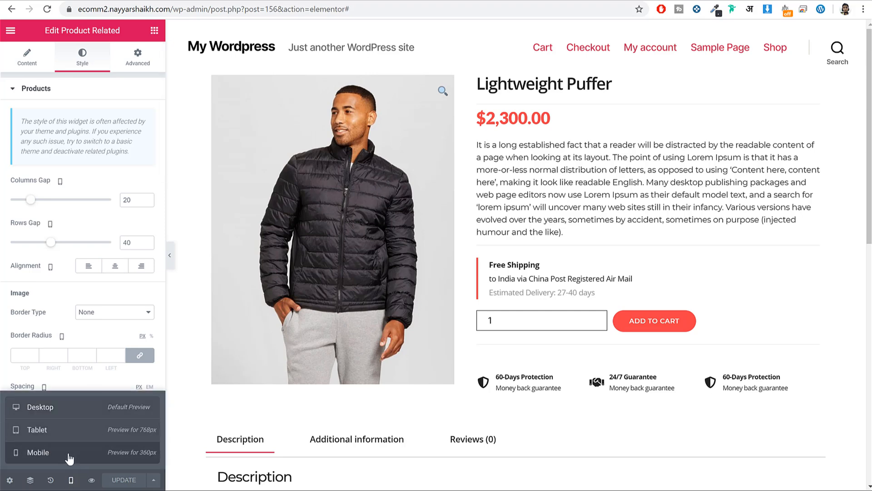
pyautogui.scroll(-14, 602, 138)
pyautogui.scroll(14, 602, 169)
pyautogui.scroll(-7, 601, 164)
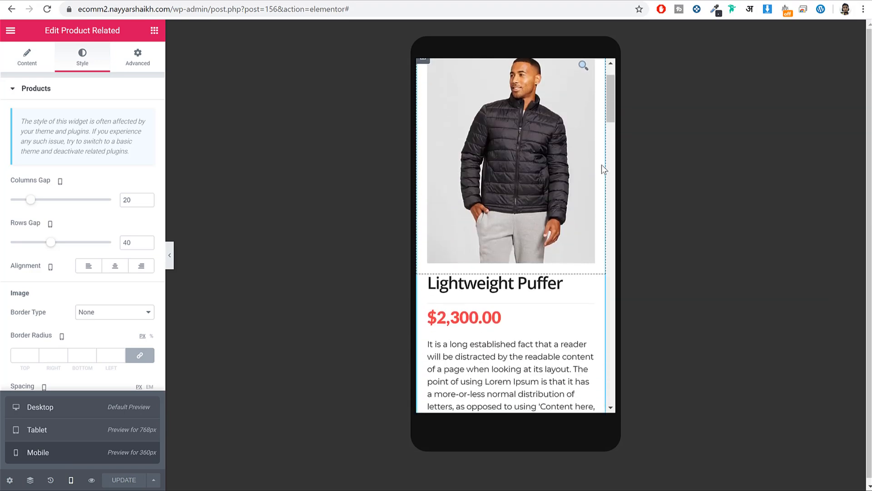
pyautogui.scroll(-2, 601, 164)
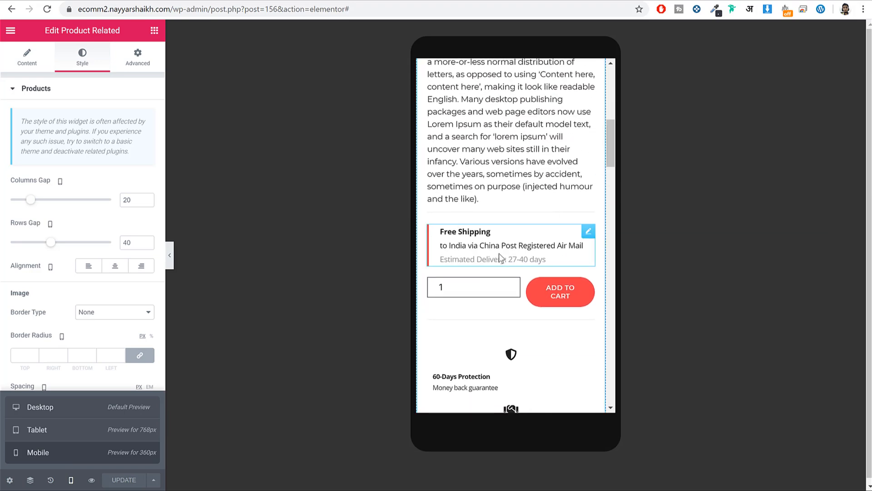
pyautogui.scroll(-2, 598, 240)
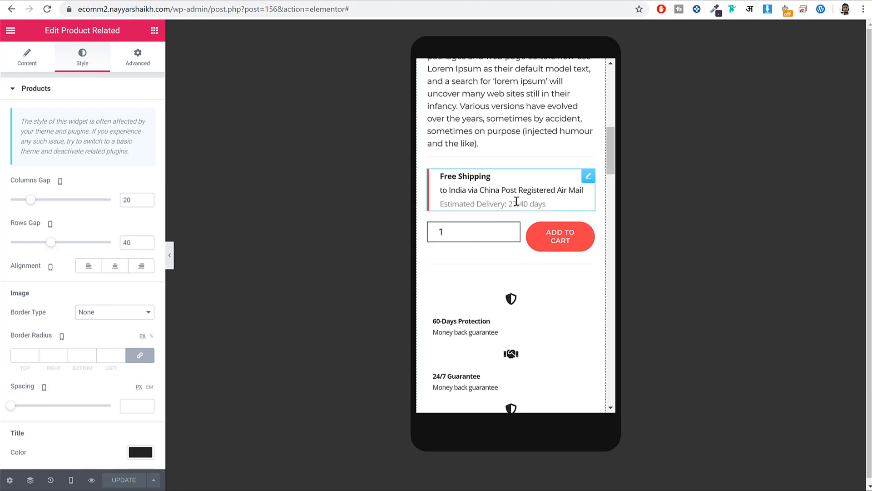
# - Inspect the live product page in the browser's Pixel 2 XL device emulation, checking the add-to-cart row and guarantee icons
pyautogui.click(335, 1)
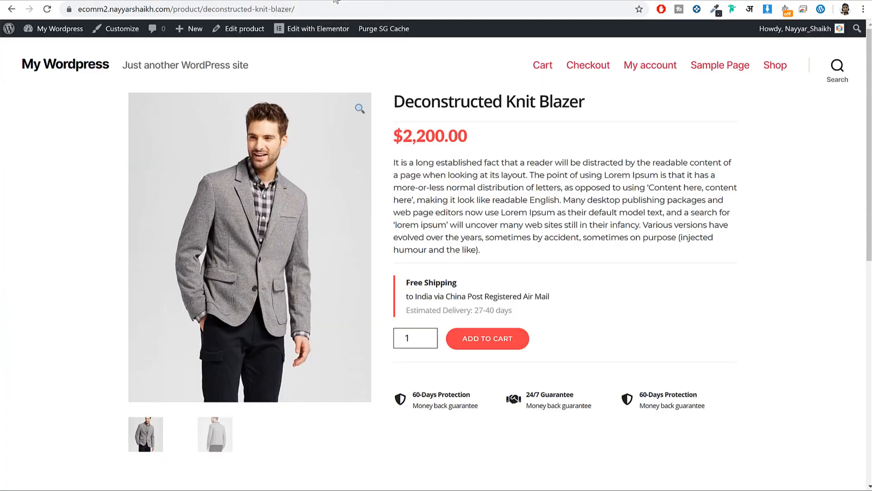
pyautogui.hotkey('ctrl', 'shift', 'i')
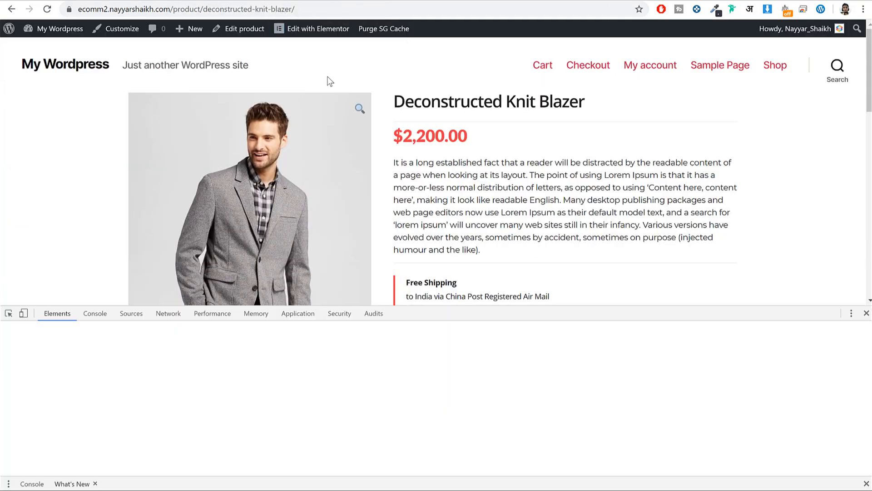
pyautogui.click(24, 314)
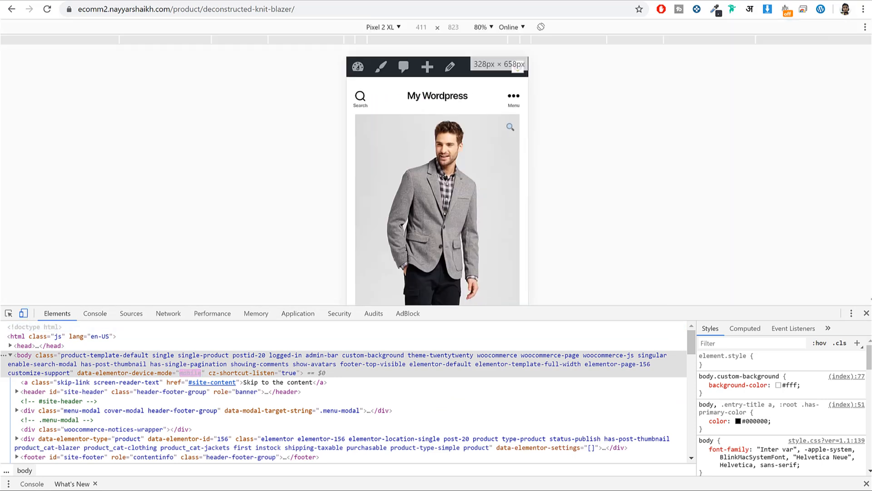
pyautogui.moveTo(811, 304); pyautogui.dragTo(811, 452)
pyautogui.scroll(-10, 493, 349)
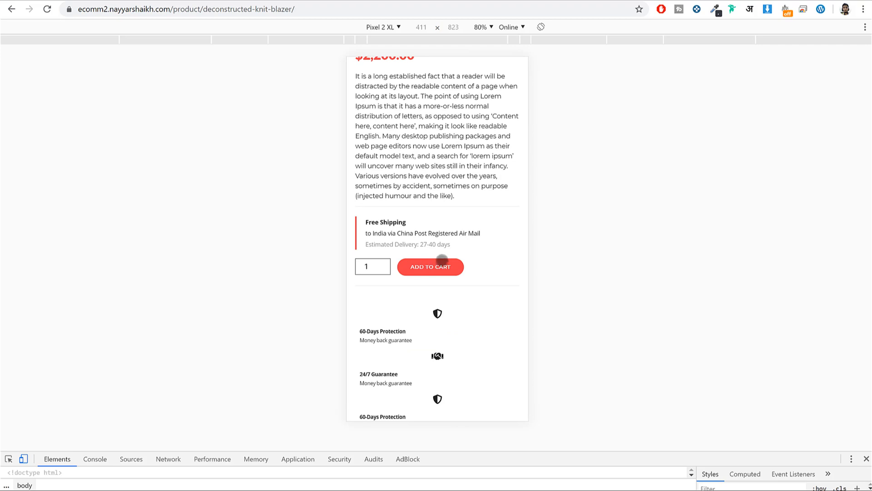
pyautogui.scroll(-2, 436, 252)
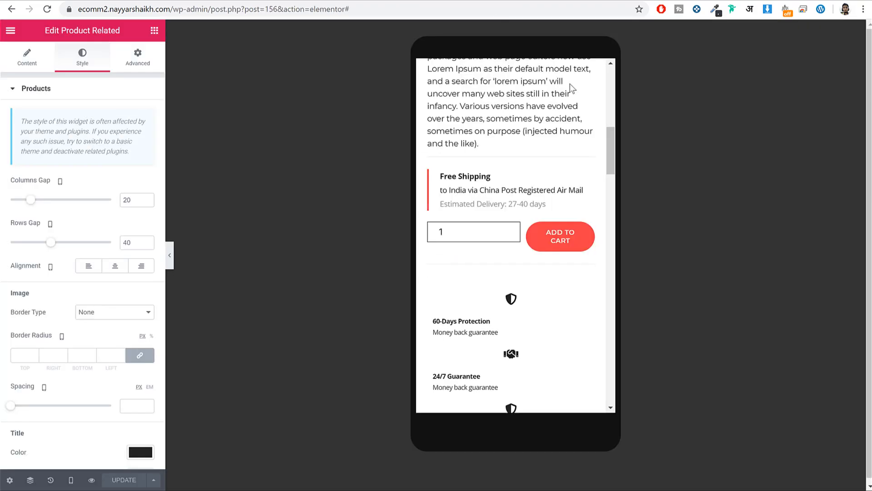
# - Set the mobile column widths of the first guarantee row to 15% for the shield icon and 85% for its text
pyautogui.scroll(-3, 570, 165)
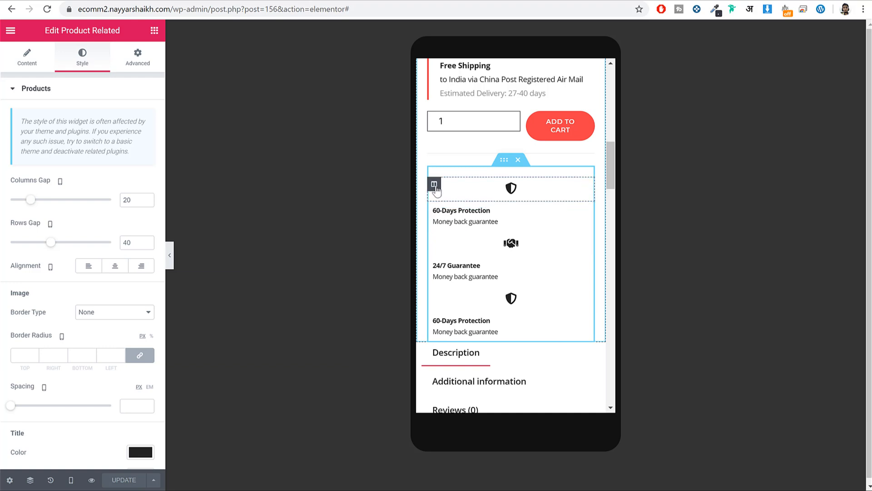
pyautogui.click(435, 185)
pyautogui.click(27, 59)
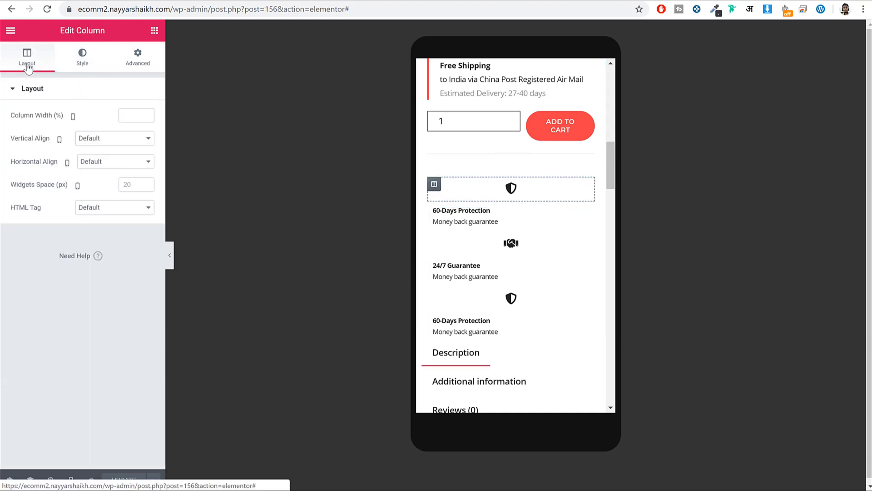
pyautogui.click(136, 114)
pyautogui.write('15')
pyautogui.click(433, 212)
pyautogui.click(130, 97)
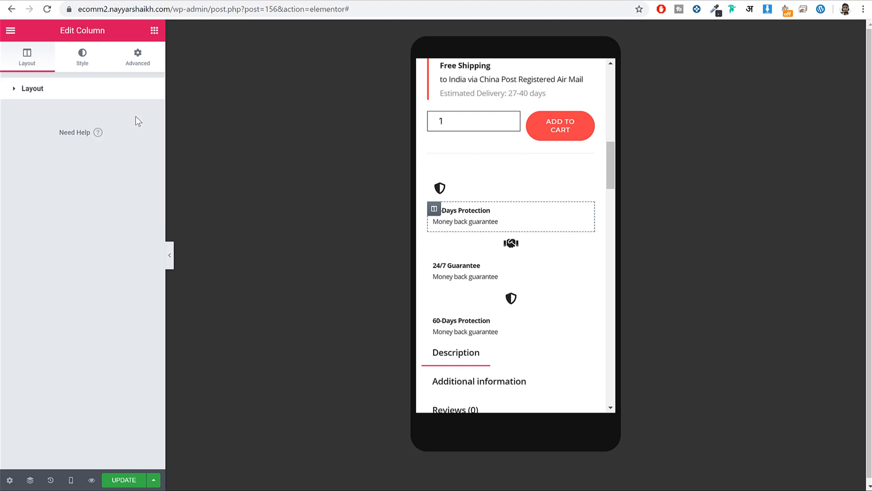
pyautogui.click(115, 91)
pyautogui.click(128, 115)
pyautogui.write('85')
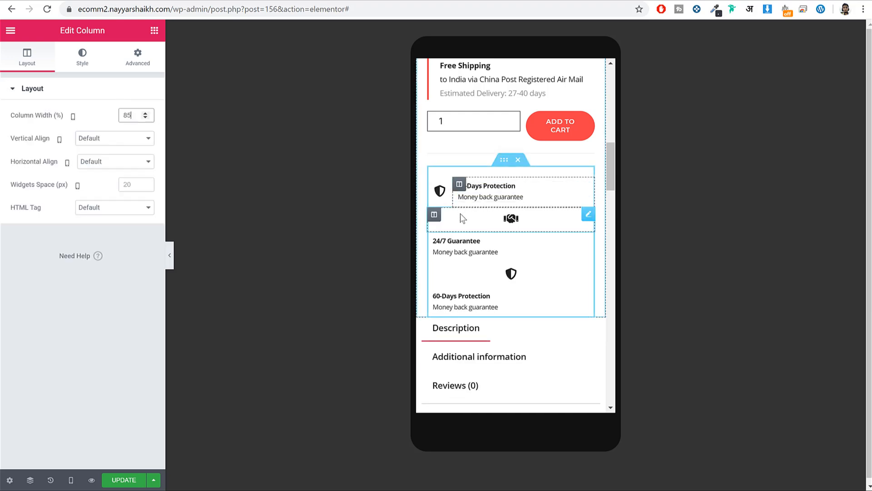
# - Set the mobile column widths of the 24/7 Guarantee row to 15% for the handshake icon and 85% for its text
pyautogui.click(435, 216)
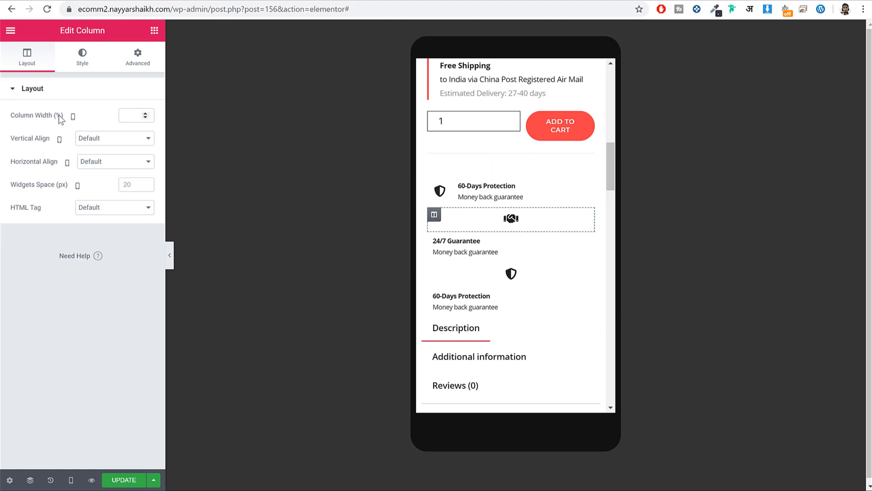
pyautogui.click(130, 117)
pyautogui.write('15')
pyautogui.click(434, 240)
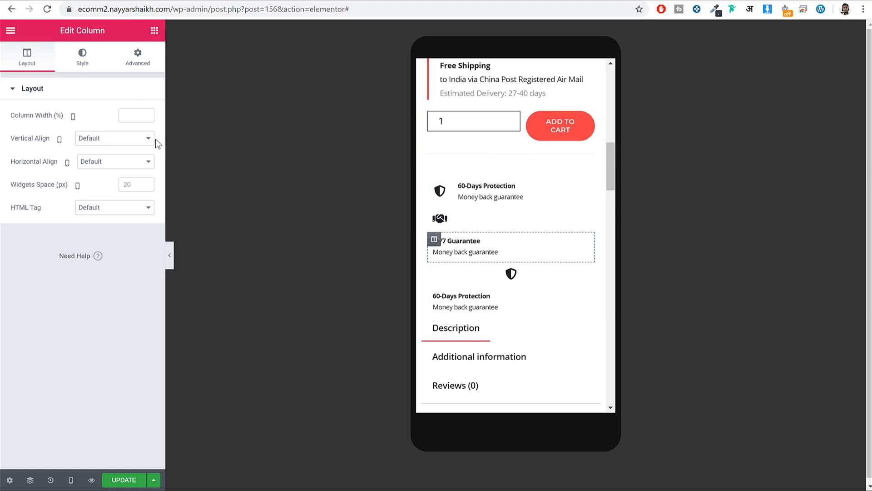
pyautogui.click(122, 117)
pyautogui.write('85')
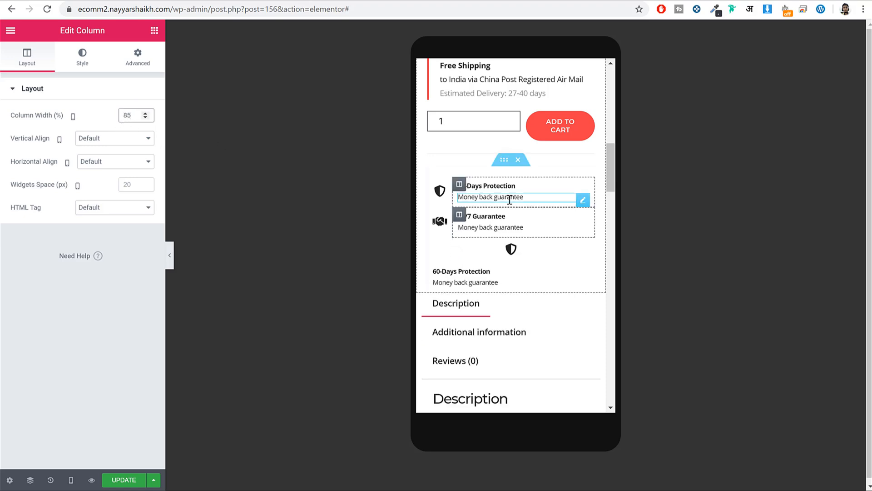
# - Set the mobile column widths of the last 60-Days Protection row to 15% for the icon and 85% for its text
pyautogui.click(434, 245)
pyautogui.click(130, 115)
pyautogui.write('15')
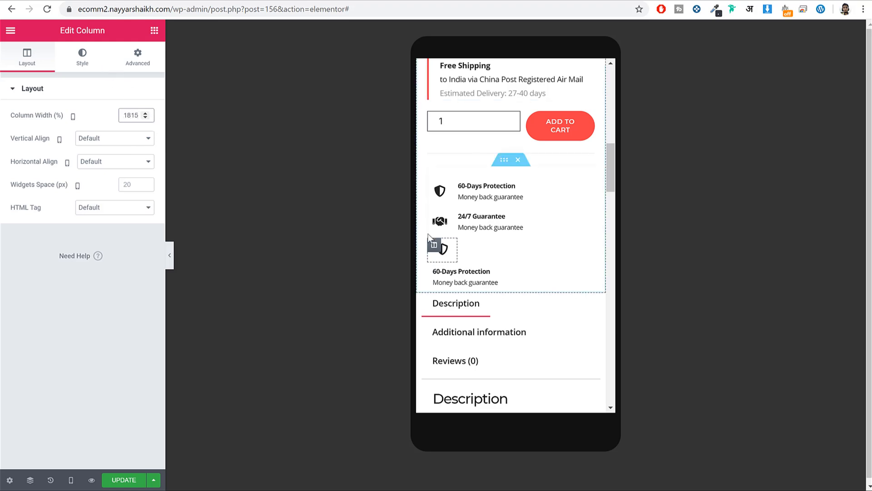
pyautogui.press('BackSpace')
pyautogui.press('BackSpace')
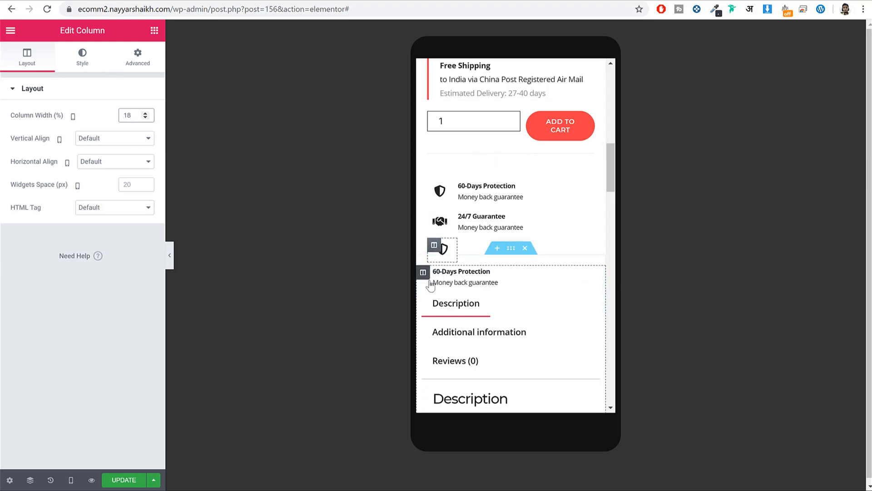
pyautogui.click(424, 275)
pyautogui.write('85')
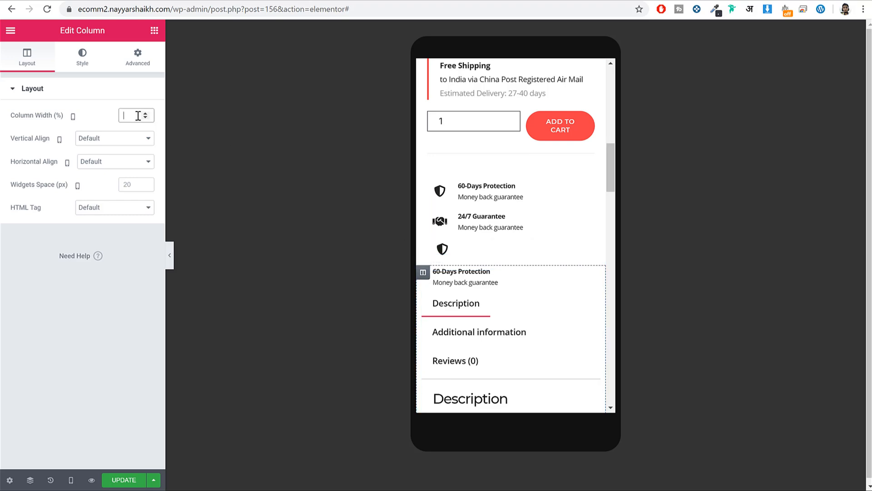
# - Save the template and review the rest of the mobile preview down to the related products
pyautogui.click(125, 481)
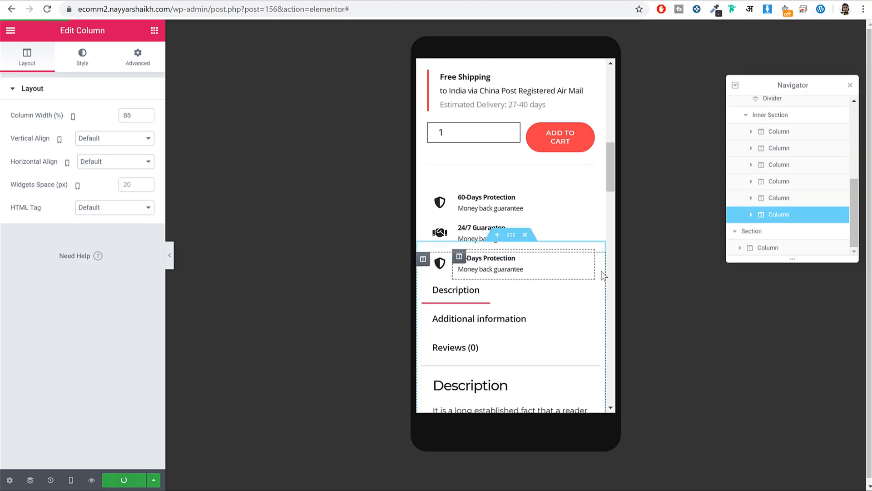
pyautogui.scroll(-10, 600, 271)
pyautogui.scroll(-5, 601, 271)
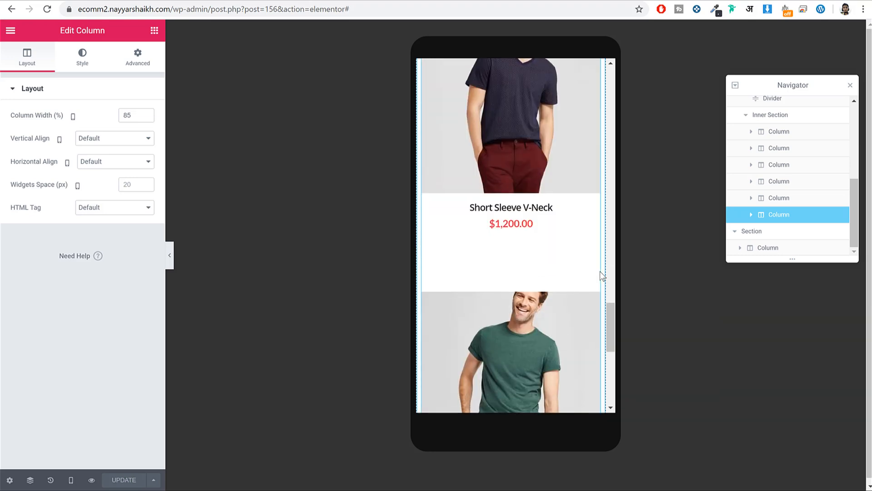
pyautogui.scroll(15, 599, 274)
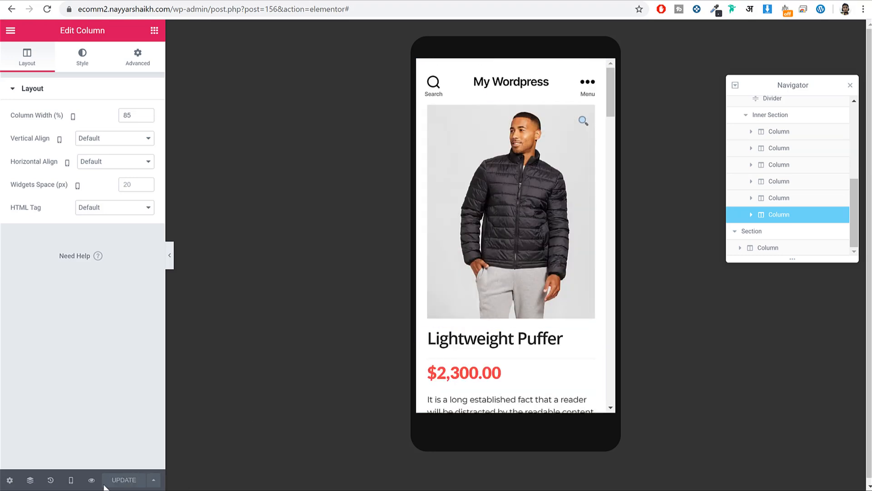
# - Return the editor to the desktop preview and close the Navigator
pyautogui.click(71, 479)
pyautogui.click(72, 407)
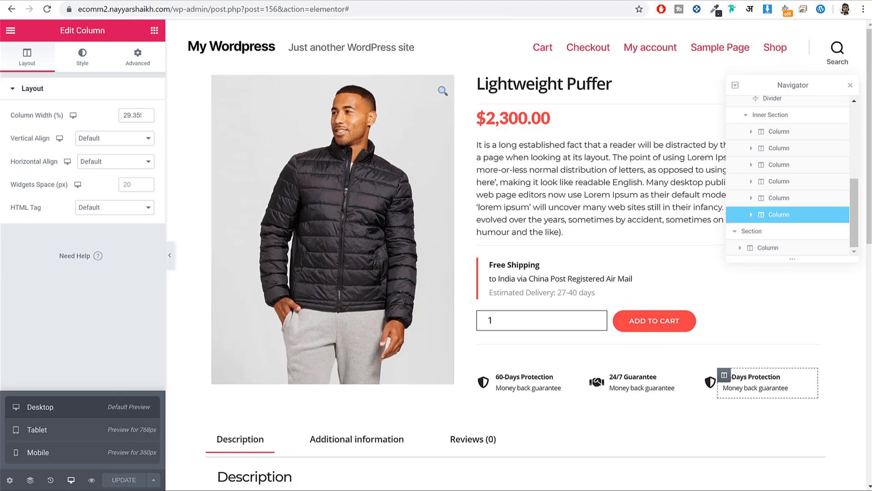
pyautogui.click(851, 86)
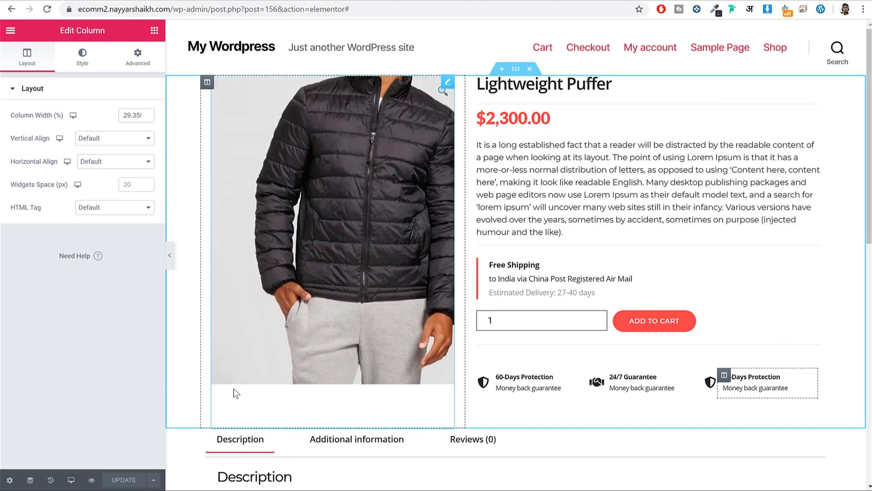
# - Replace the template's Blazer category display condition with Include Products and save the publish settings
pyautogui.click(154, 479)
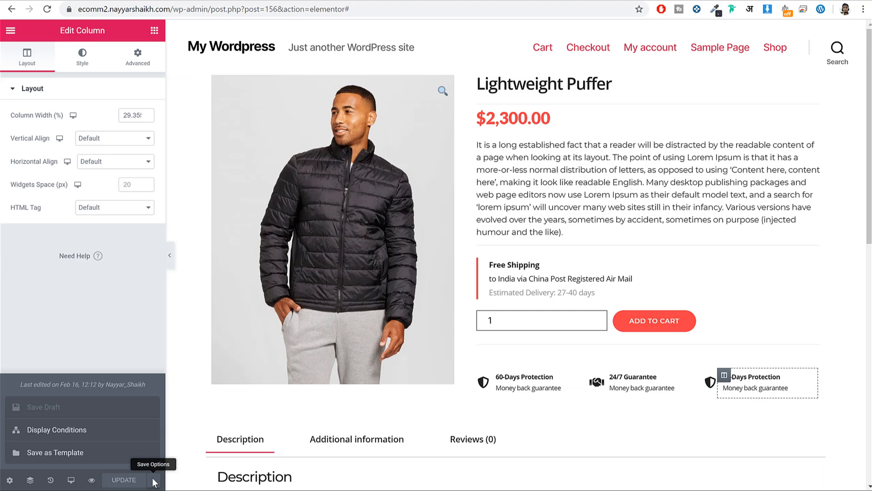
pyautogui.click(57, 429)
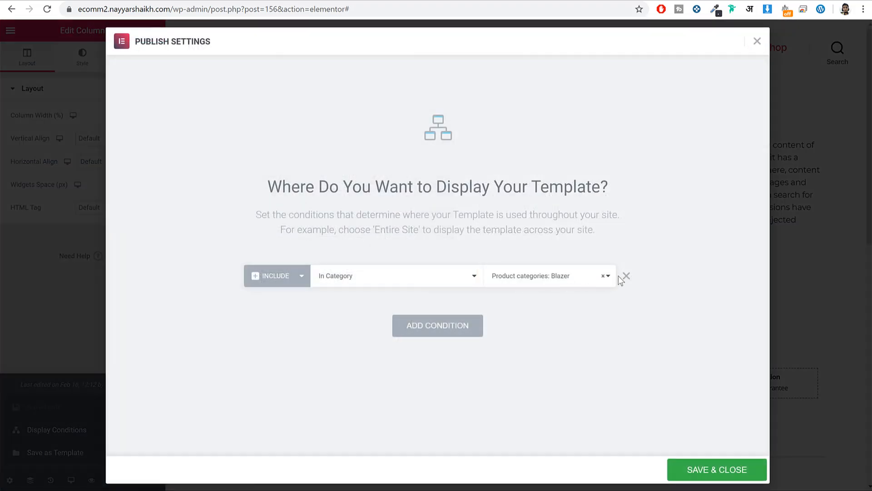
pyautogui.click(626, 276)
pyautogui.click(479, 298)
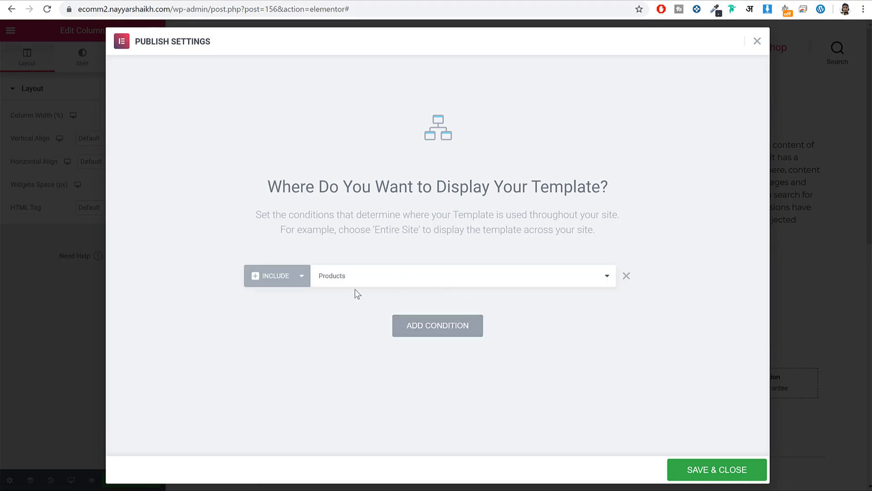
pyautogui.click(730, 469)
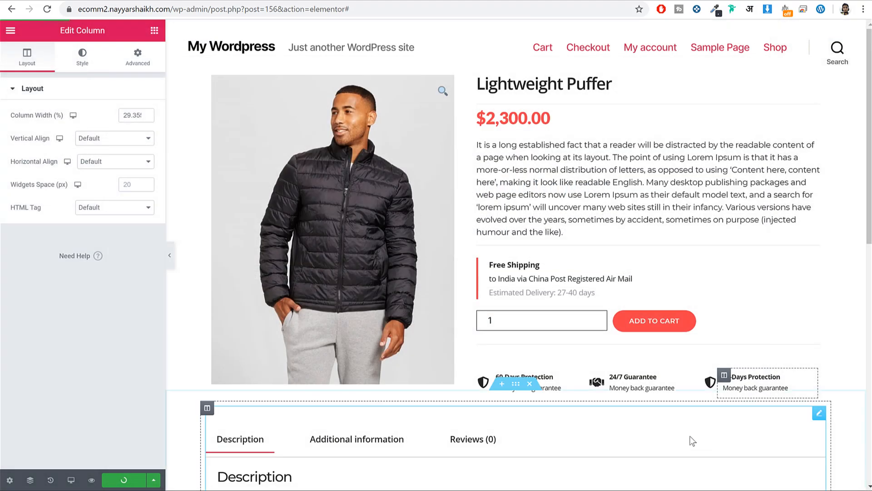